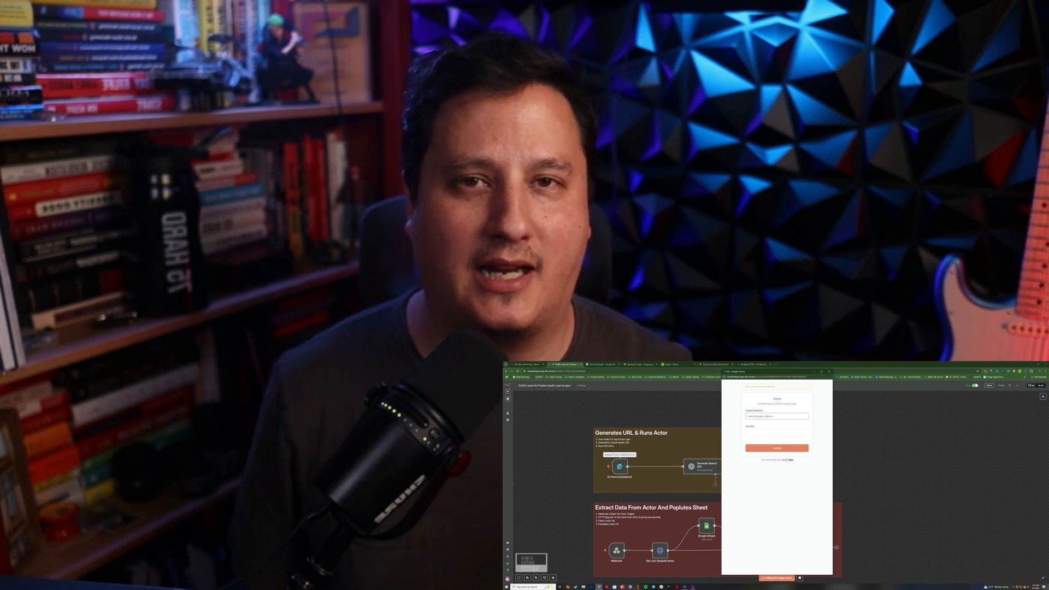
Step: Fill in the lead form with a marketing agency owners target audience and 500 leads, and submit it
type("marketing agency owners and found")
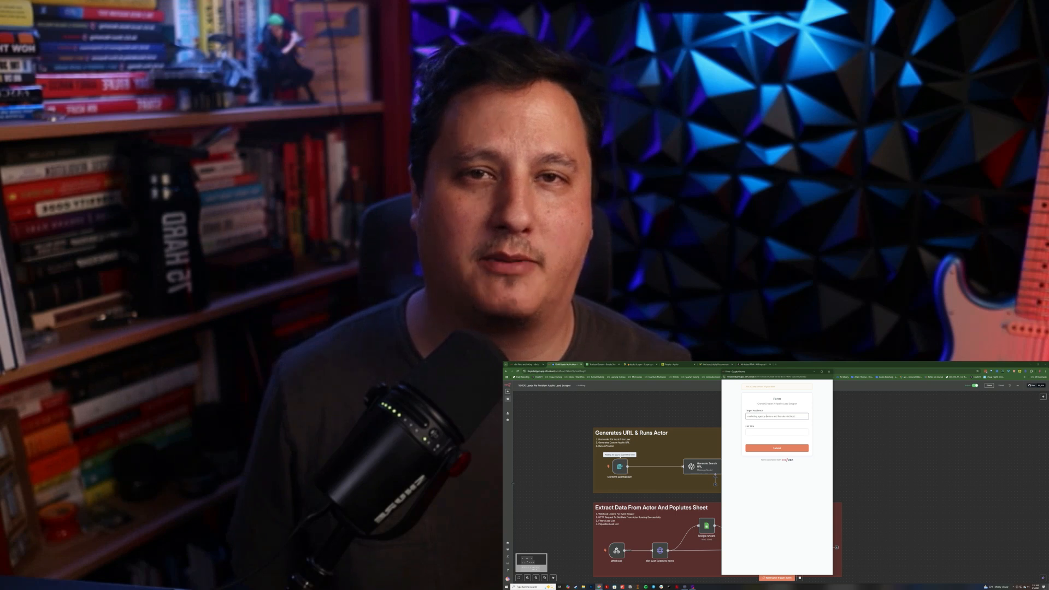
type("ers in the united states o")
key("Tab")
type("500")
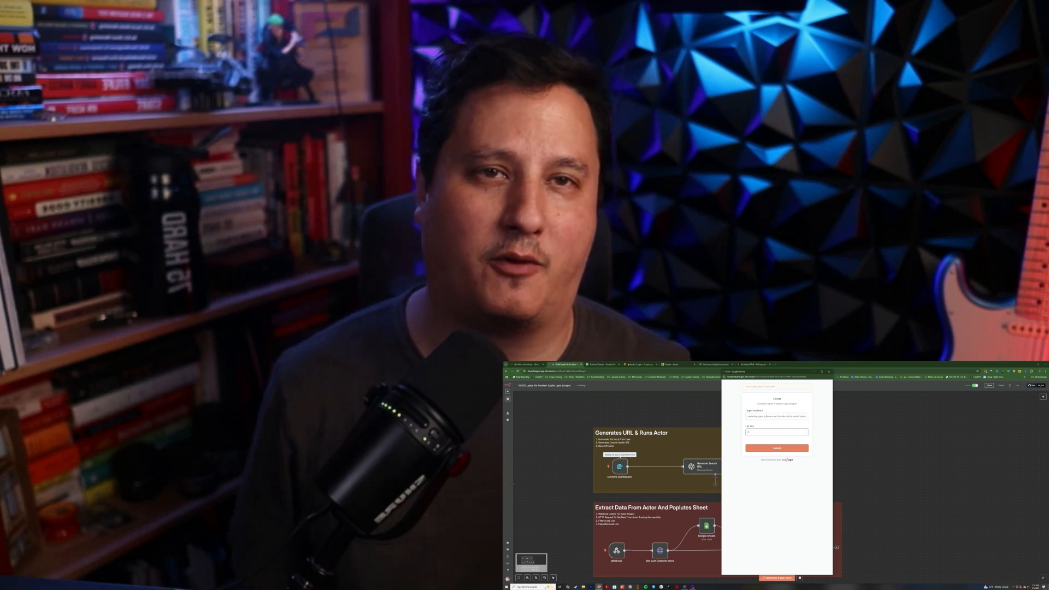
key("Return")
left_click(612, 413)
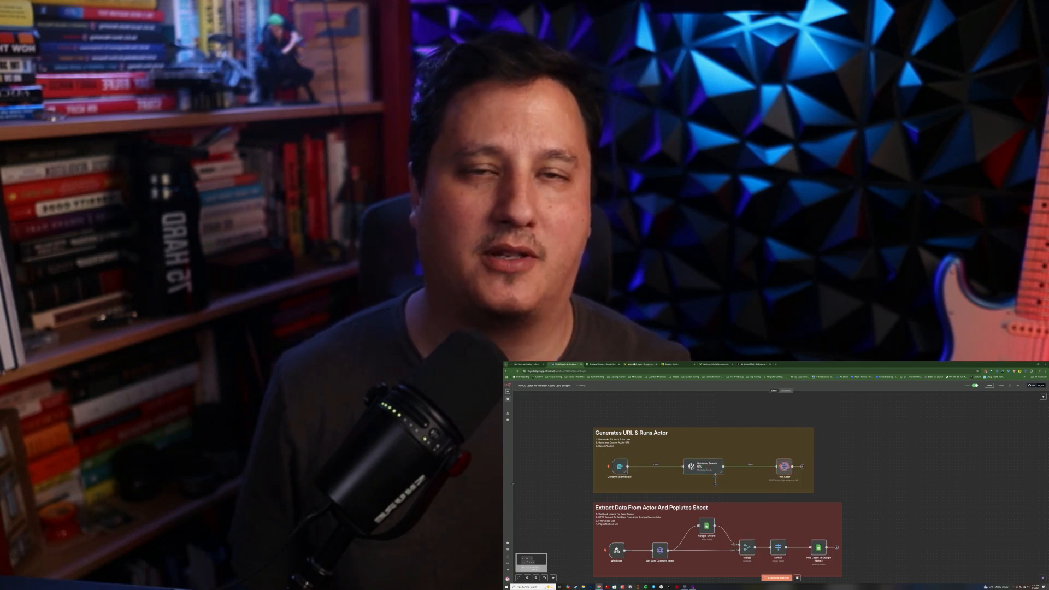
Step: Browse the Apify actor runs and the scraped leads in the Google Sheet
scroll(613, 414, "down", 2)
left_click(639, 364)
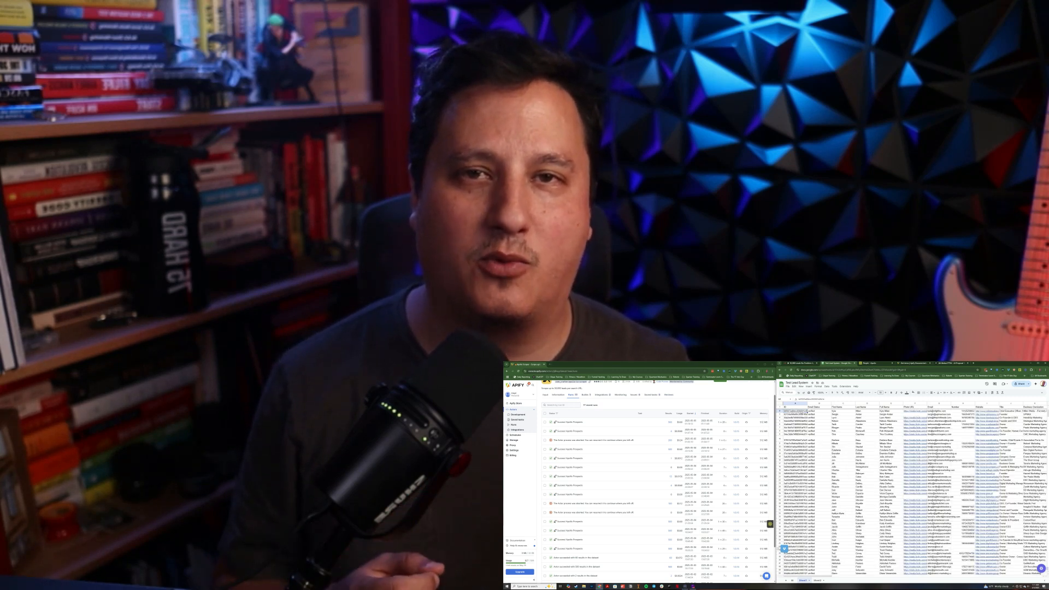
key("Right")
key("Right")
key("Right")
key("Right")
key("Right")
key("Right")
key("Right")
key("Right")
key("Right")
key("Right")
key("Right")
key("Right")
key("Right")
key("Right")
key("Right")
key("Right")
key("Right")
key("Right")
key("Right")
key("Right")
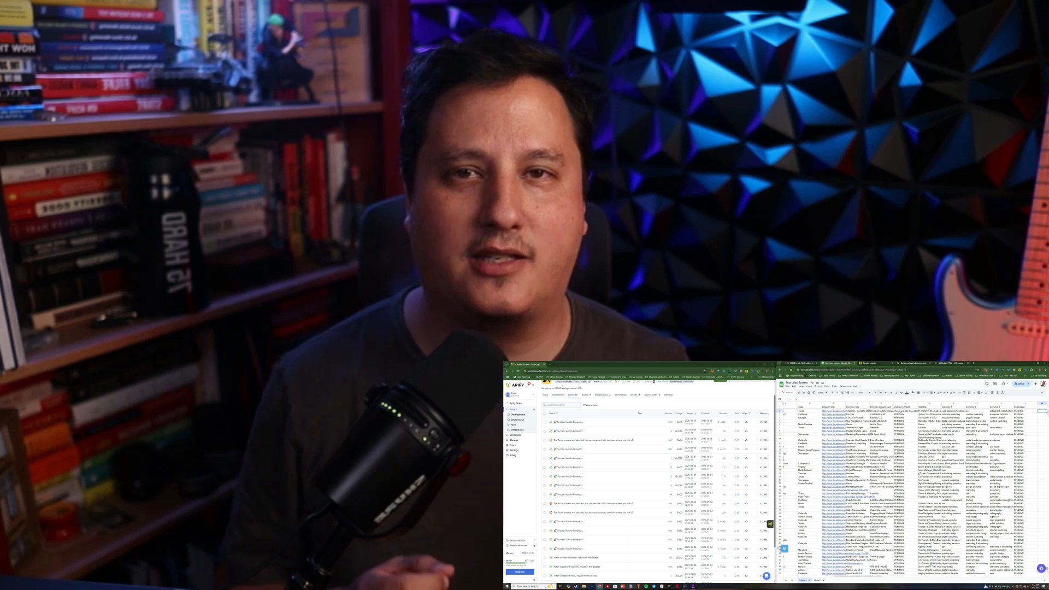
left_click(905, 411)
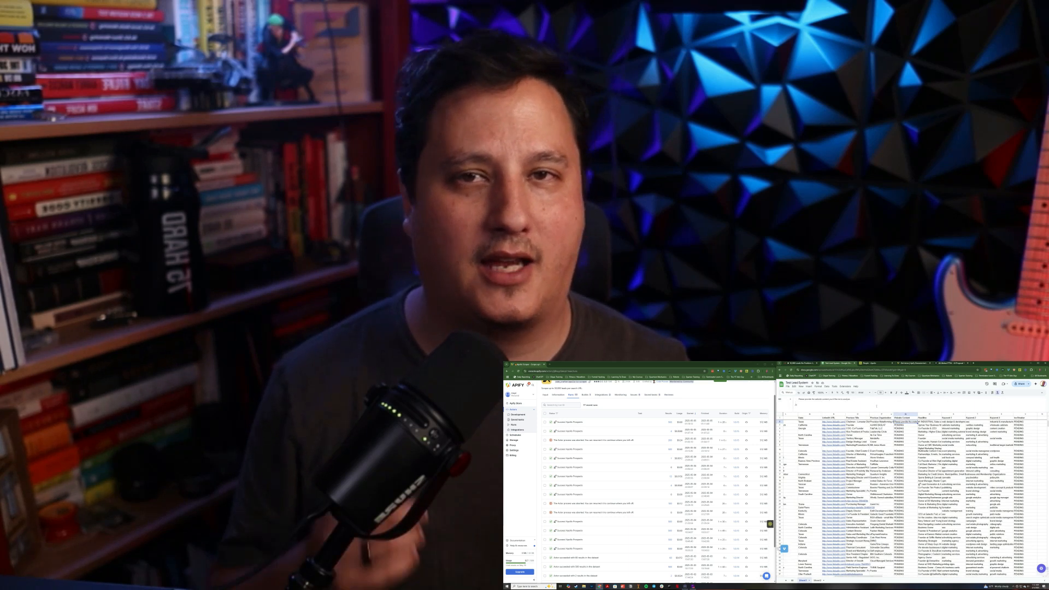
left_click(1026, 411)
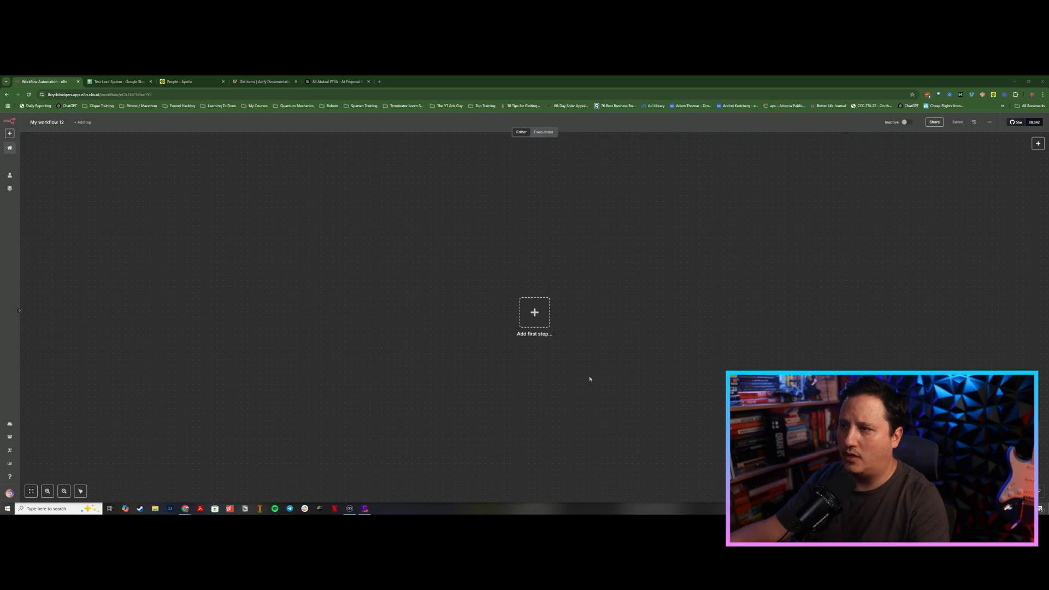
Step: Add an On form submission trigger as the first step of the empty workflow
left_click_drag(589, 379, 473, 366)
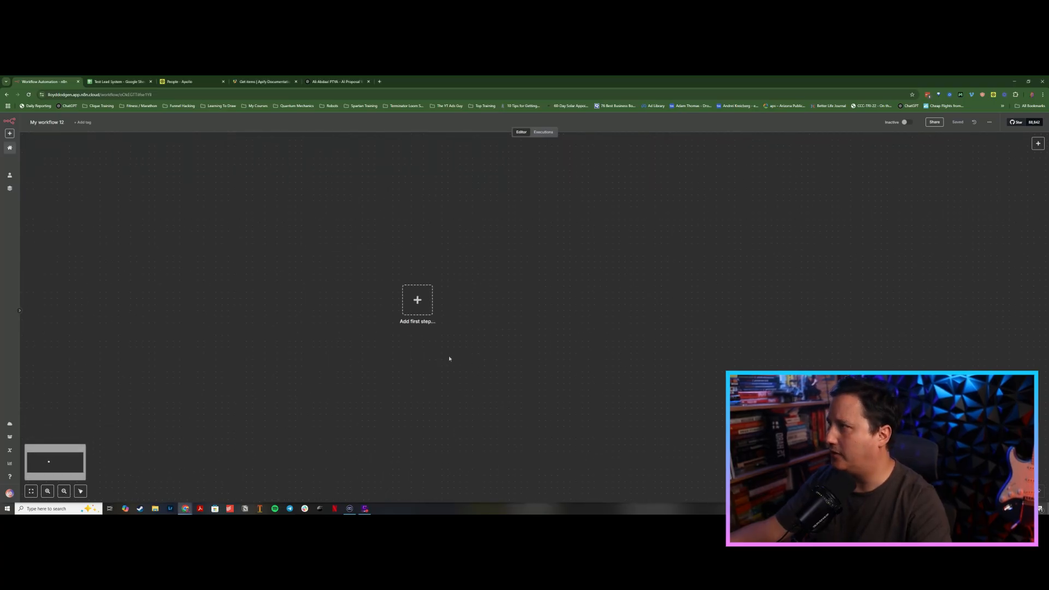
left_click(418, 302)
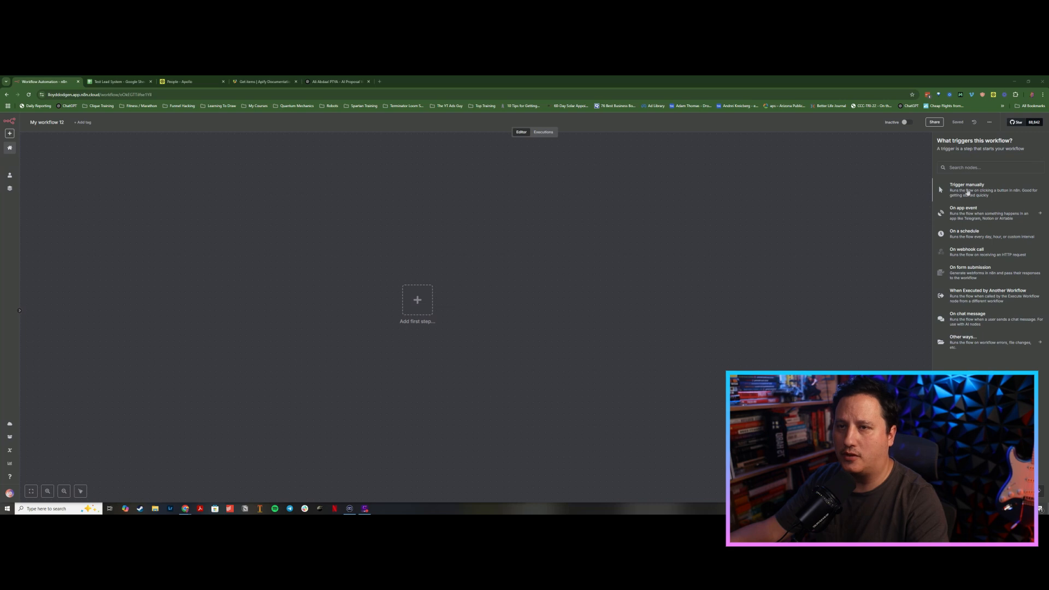
left_click(965, 275)
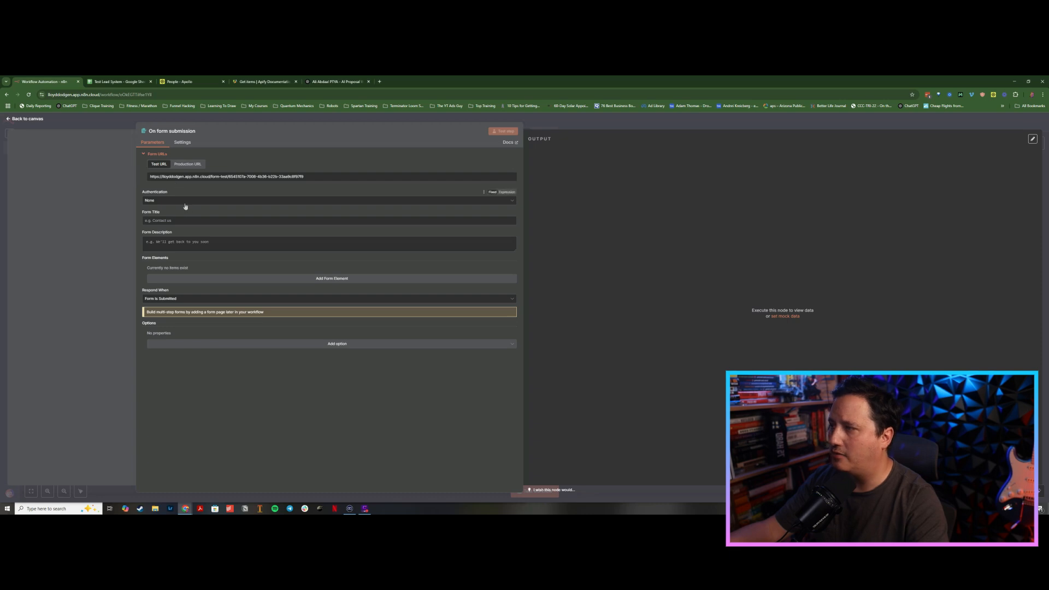
Step: Title the form Test Form and add a form field named Number Of Leads
left_click(146, 220)
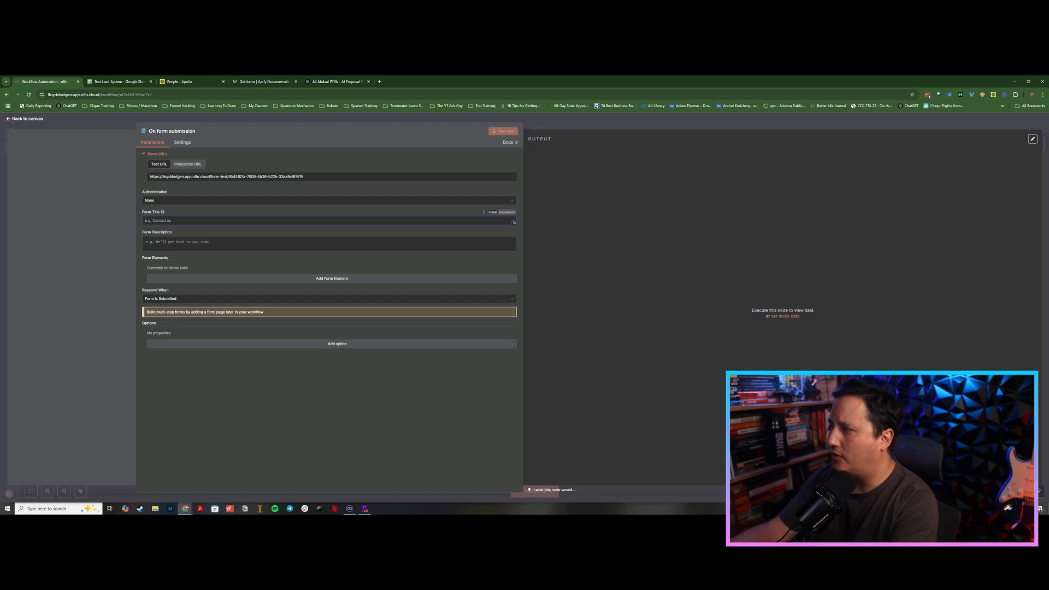
type("Test Form")
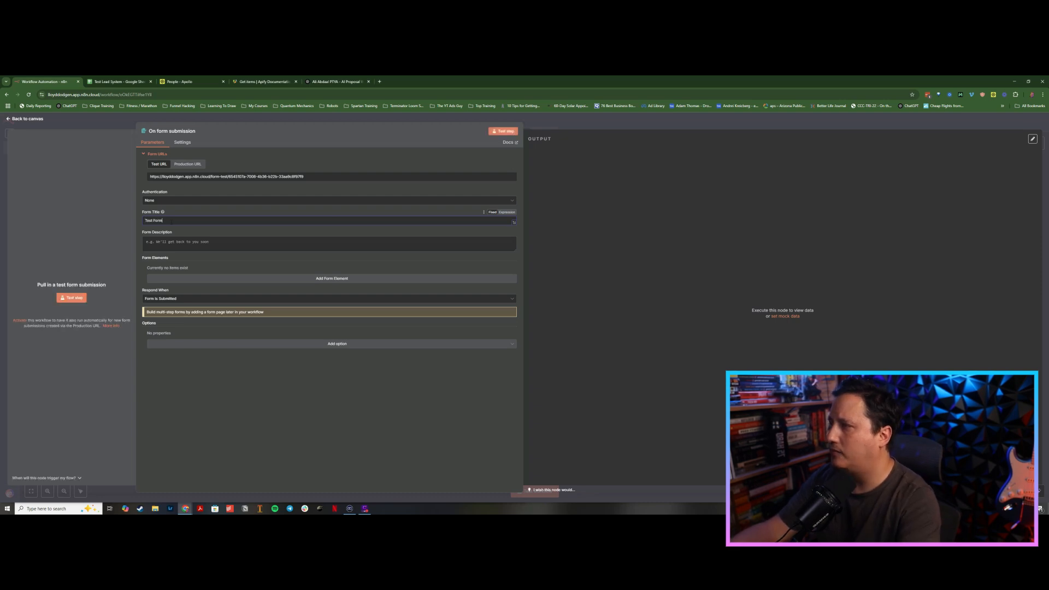
left_click(185, 278)
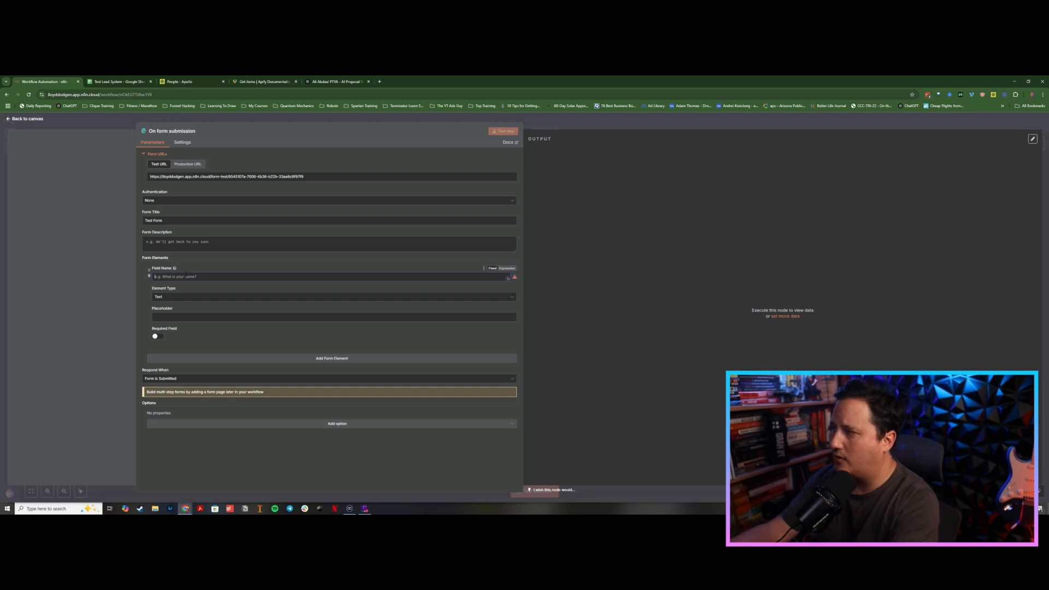
type("Number")
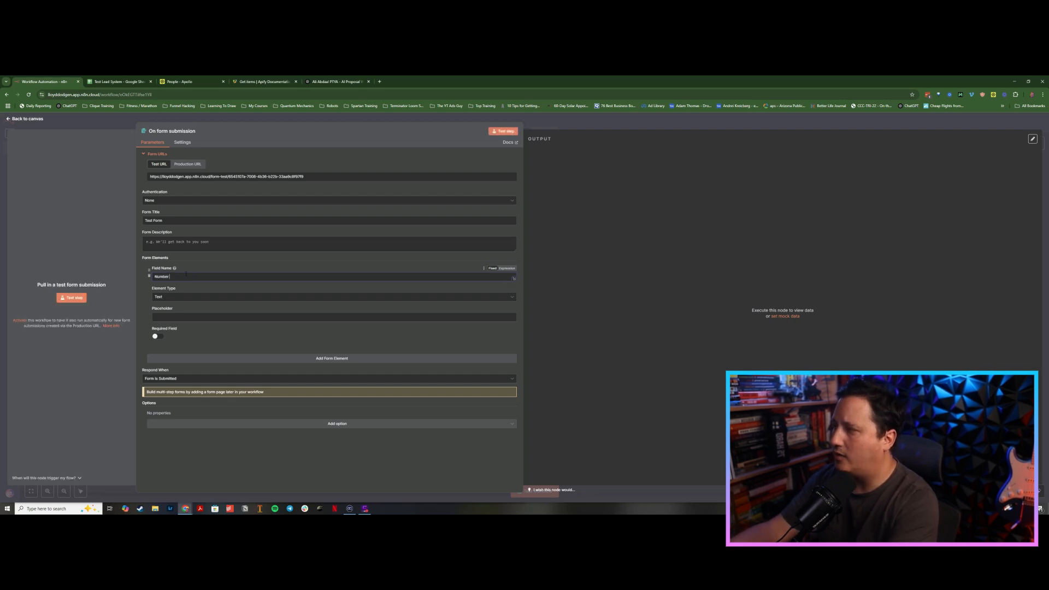
type(" Of Leads")
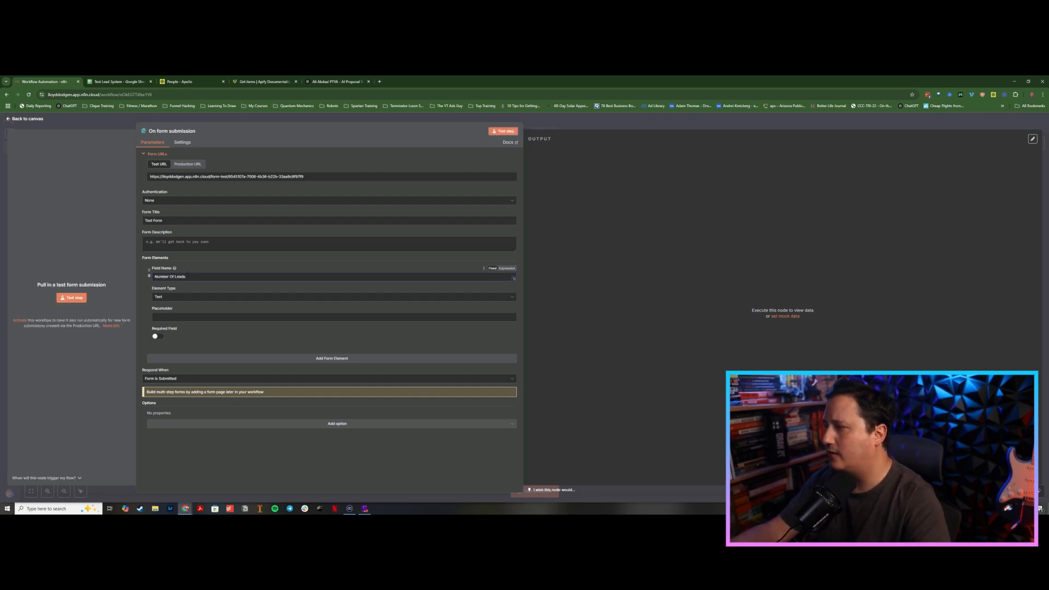
Step: Add a second form field named Target Audience and return to the canvas
left_click(218, 358)
mouse_move(175, 361)
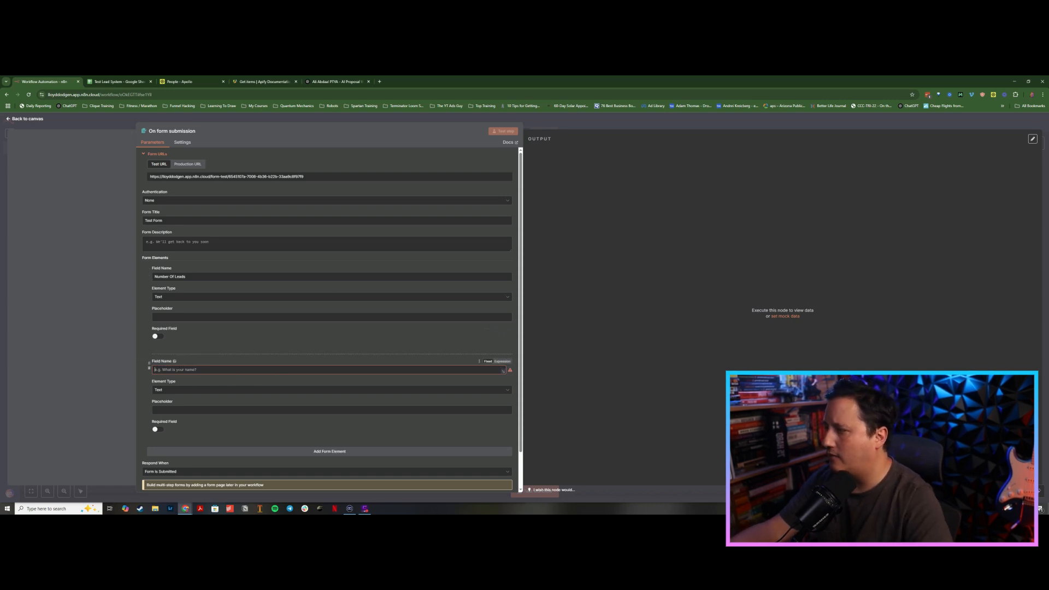
left_click(180, 370)
type("Target Audience")
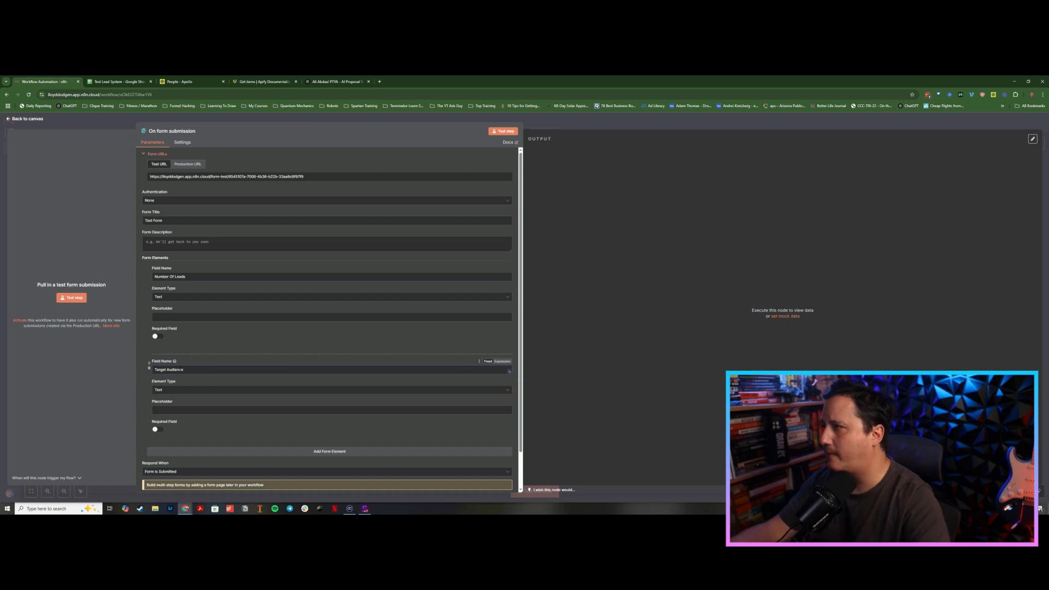
left_click(546, 126)
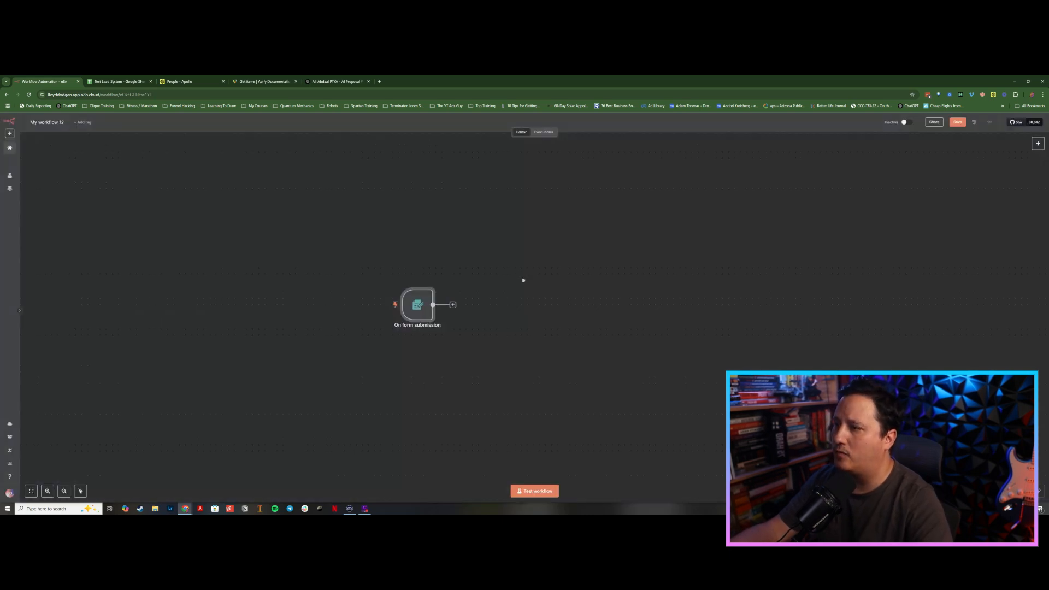
left_click_drag(519, 279, 387, 272)
double_click(283, 300)
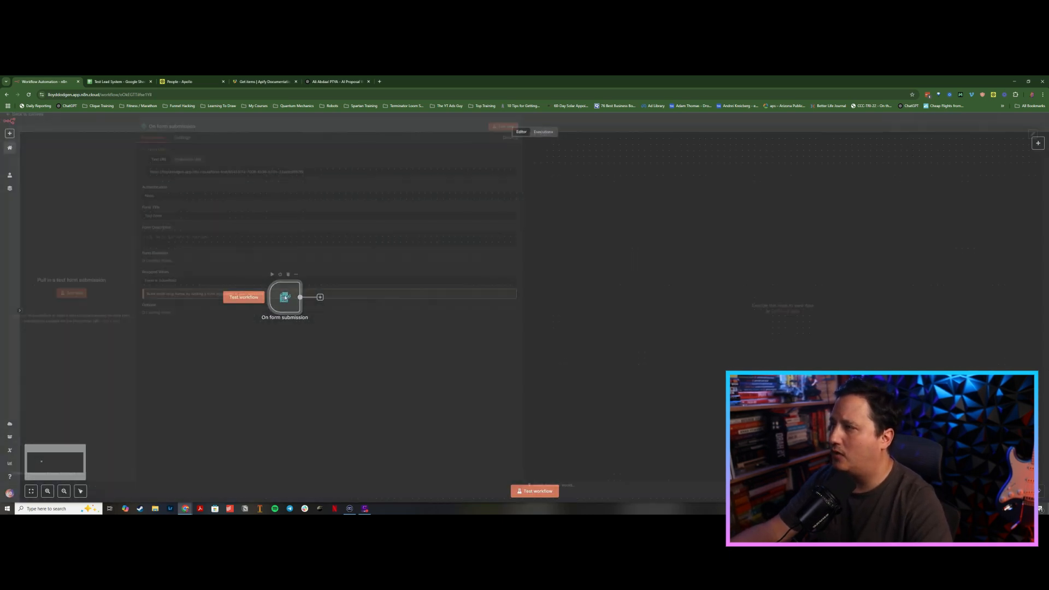
left_click(501, 131)
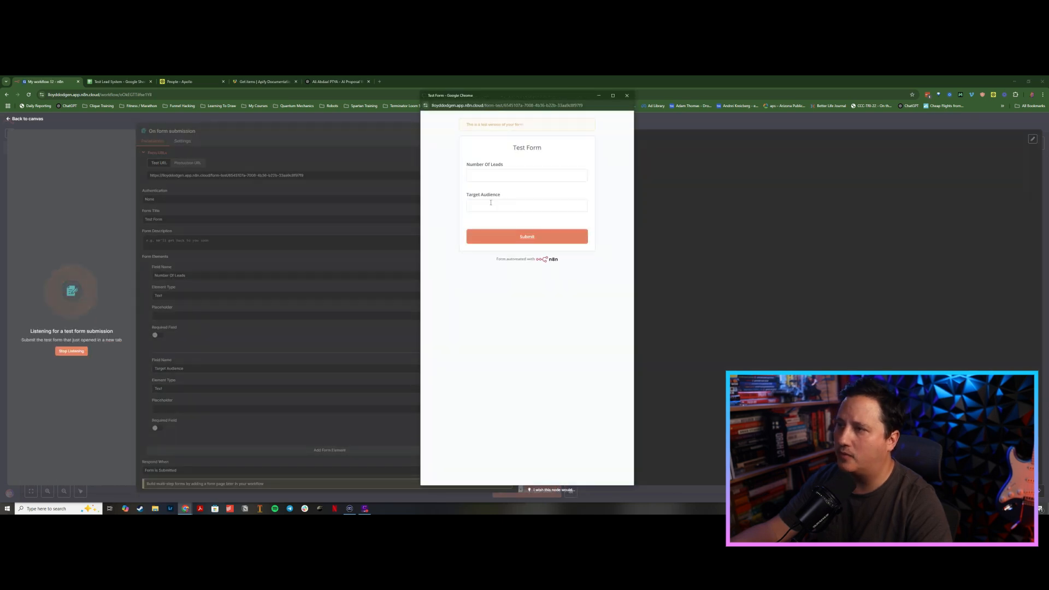
left_click(625, 96)
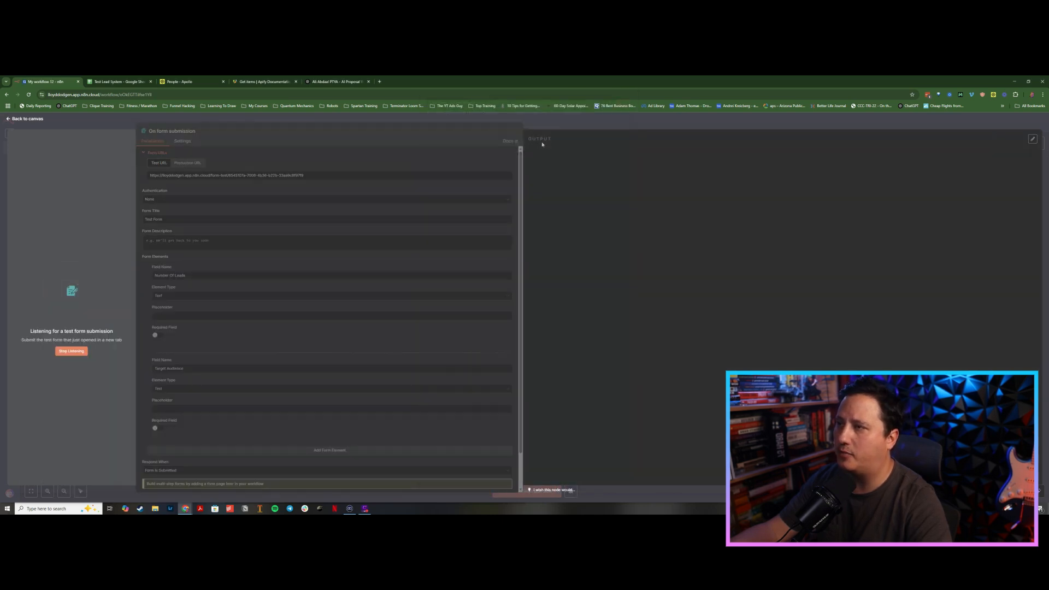
left_click(479, 121)
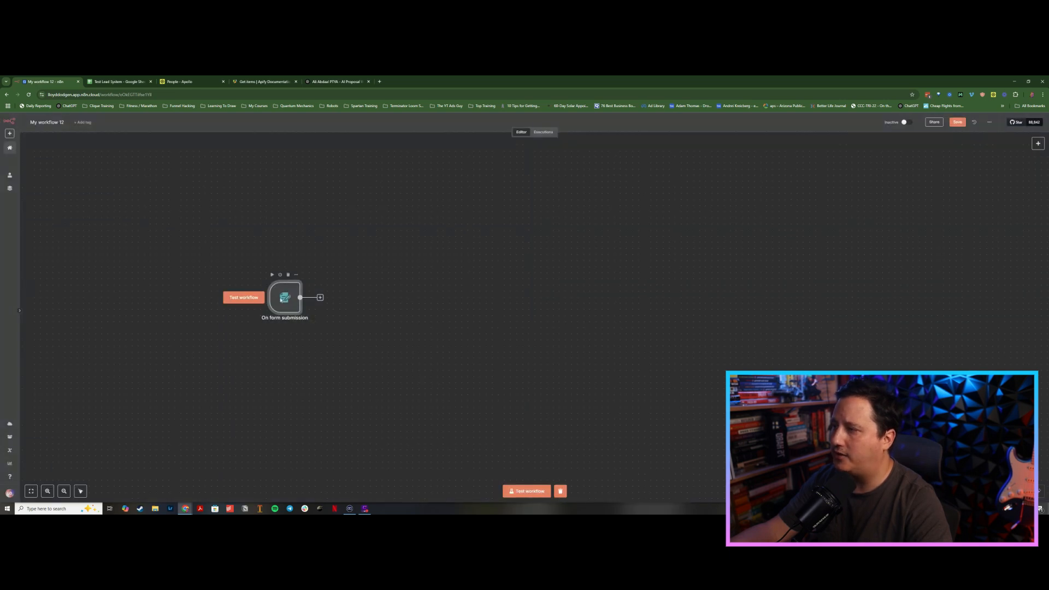
Step: Test the form trigger by submitting 500 leads with target audience "marketing agency owners in the us"
double_click(281, 299)
left_click(74, 298)
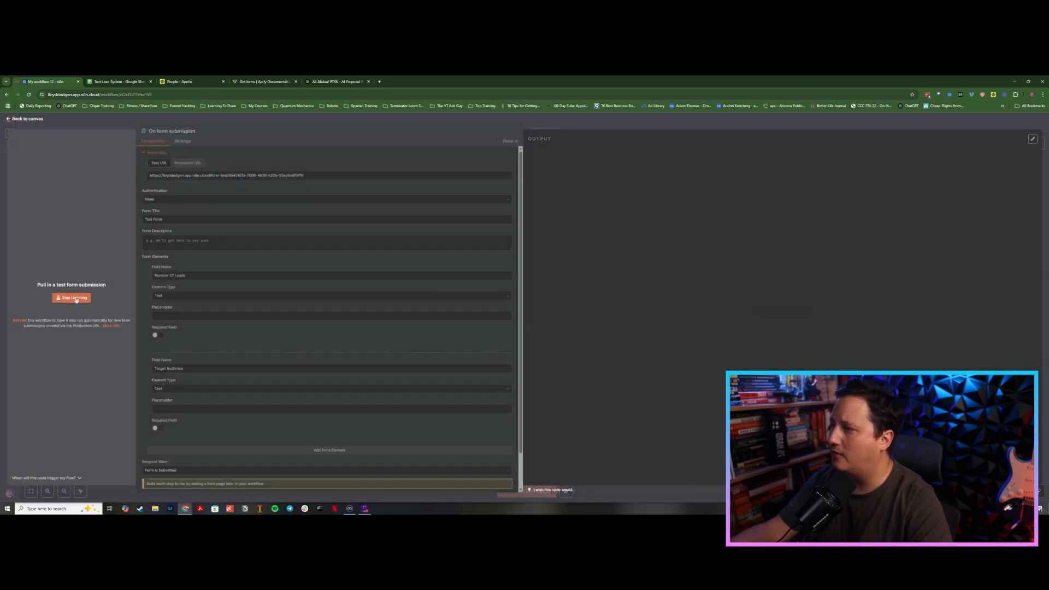
left_click(500, 177)
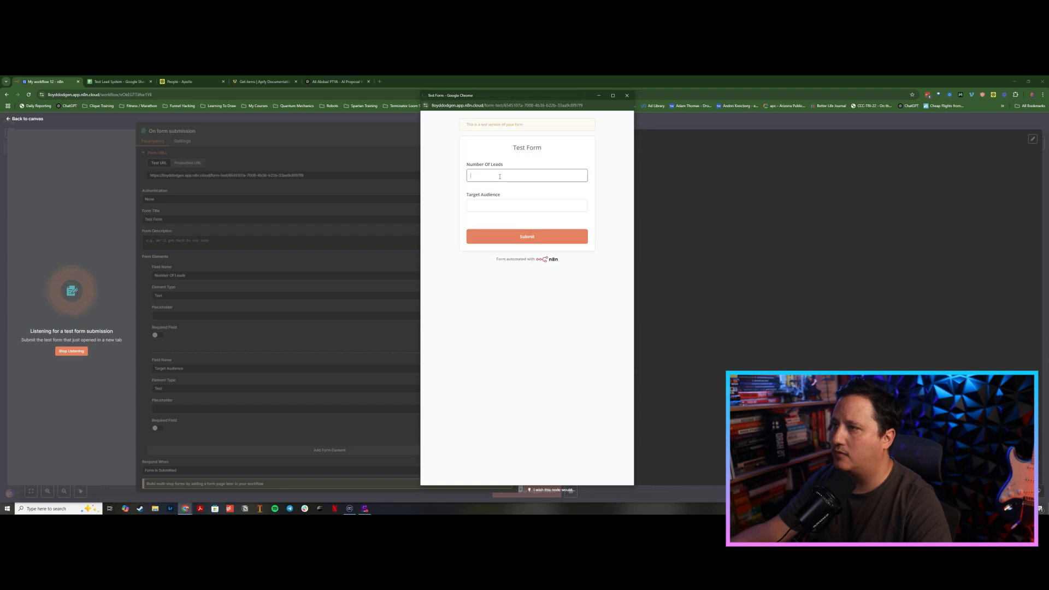
type("500")
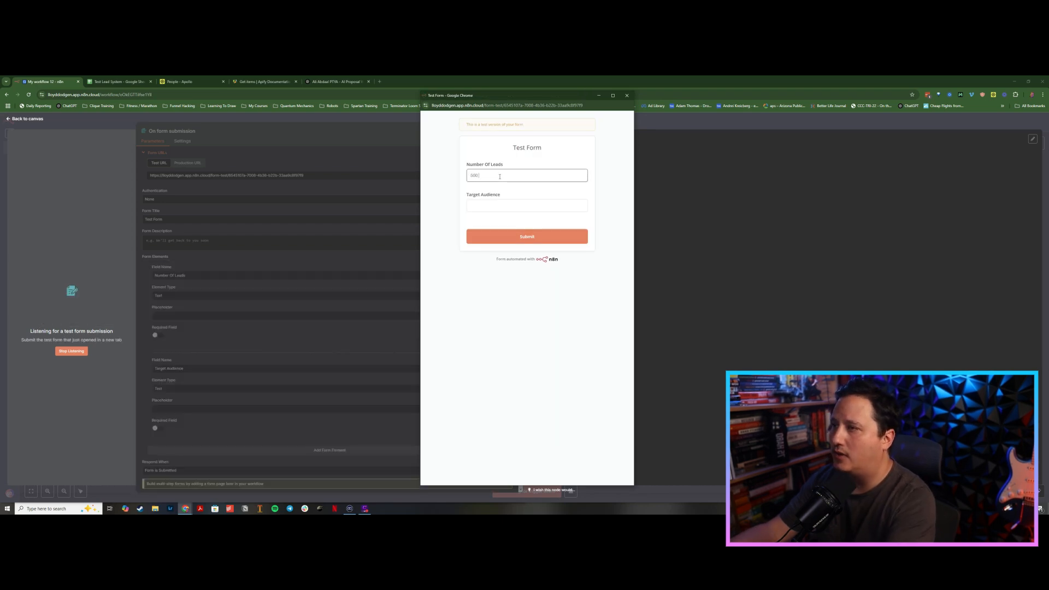
key("Tab")
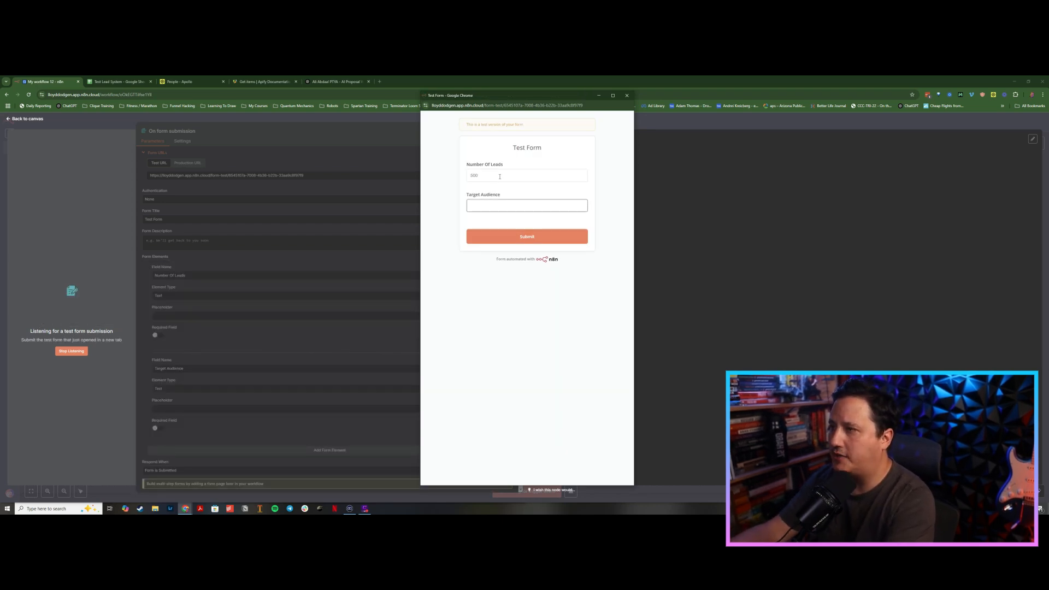
type("marketin")
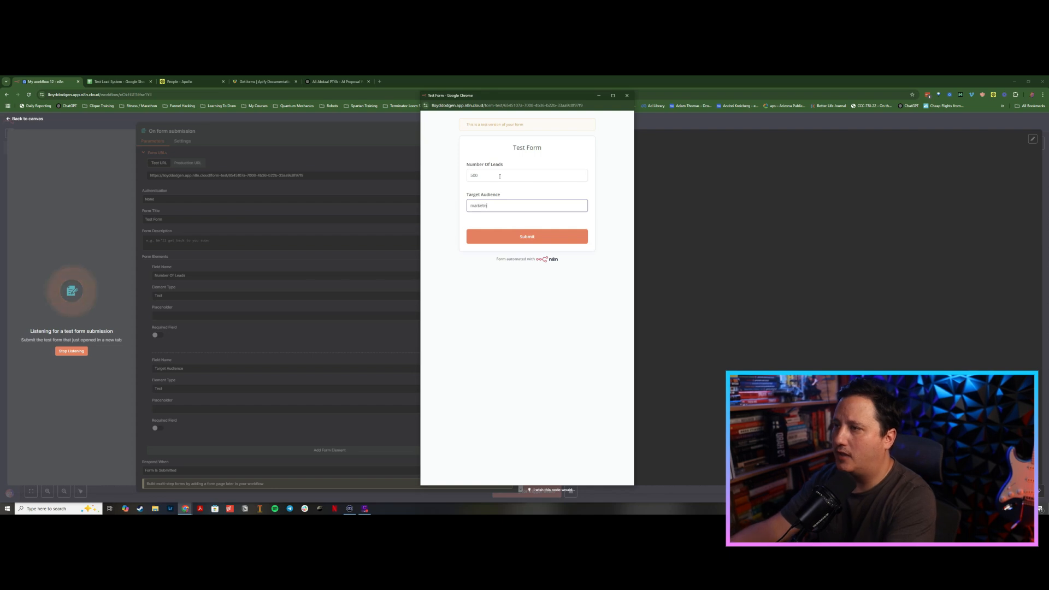
type("g agency ")
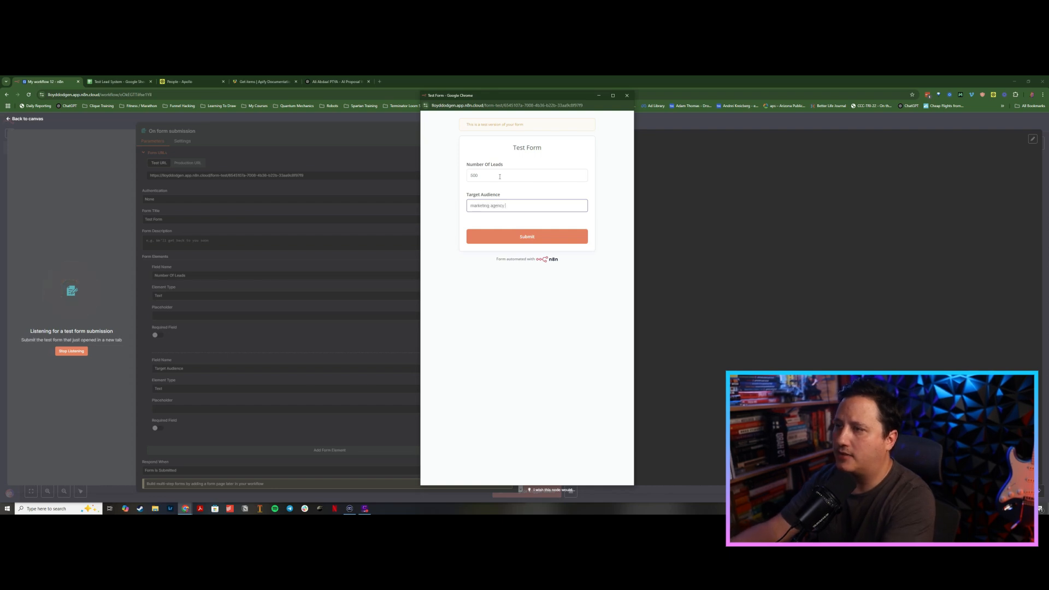
type("owners in the u")
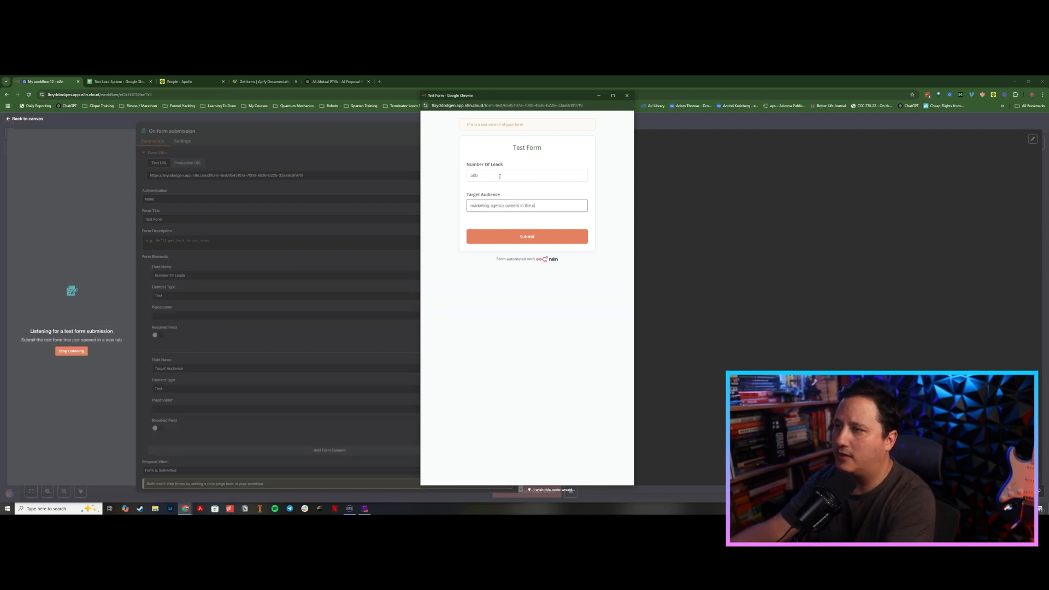
type("s")
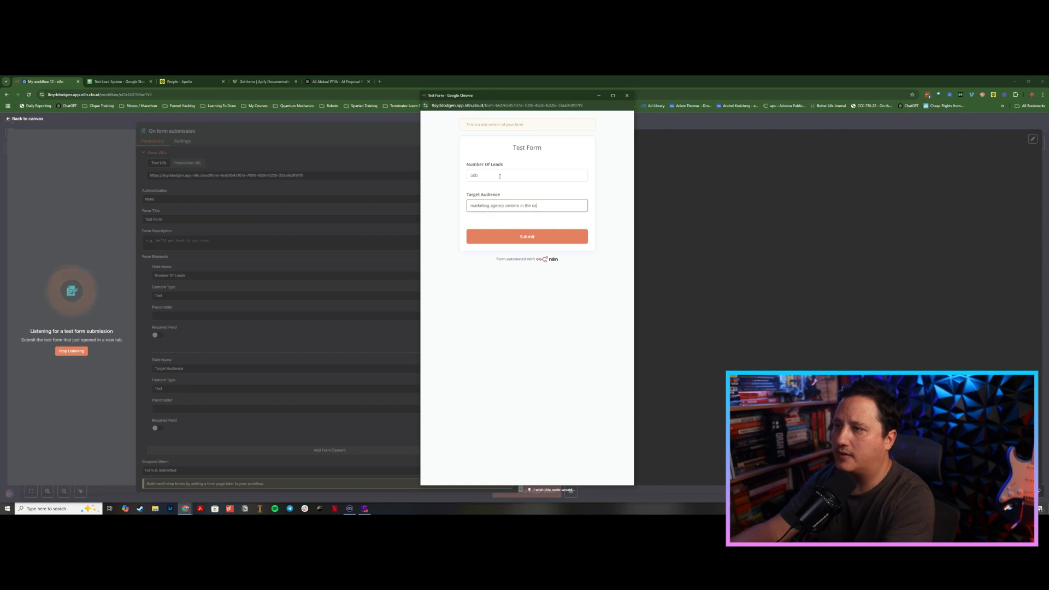
left_click(527, 237)
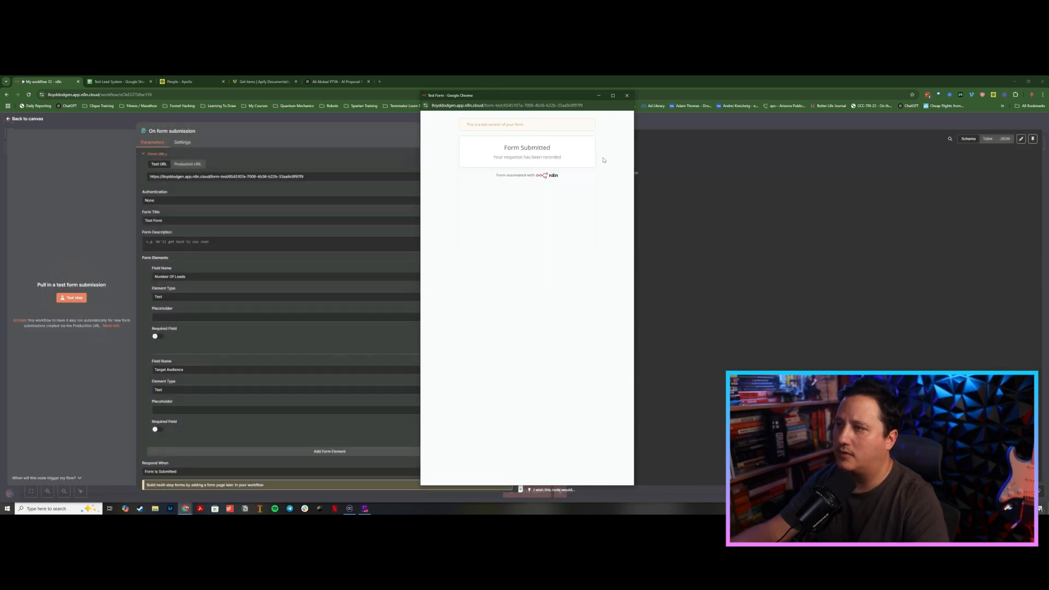
left_click(627, 96)
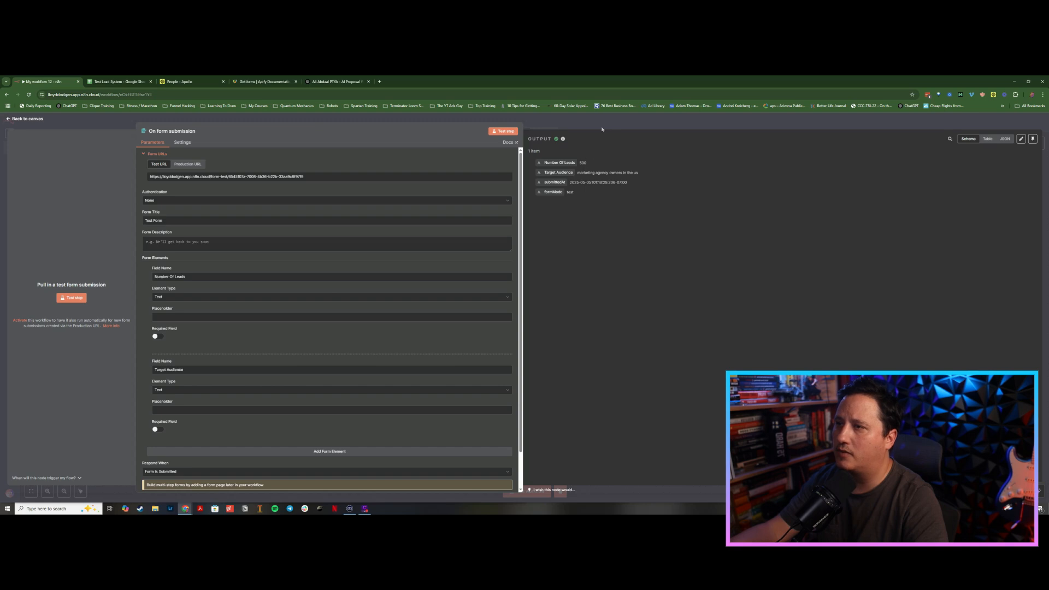
left_click(603, 126)
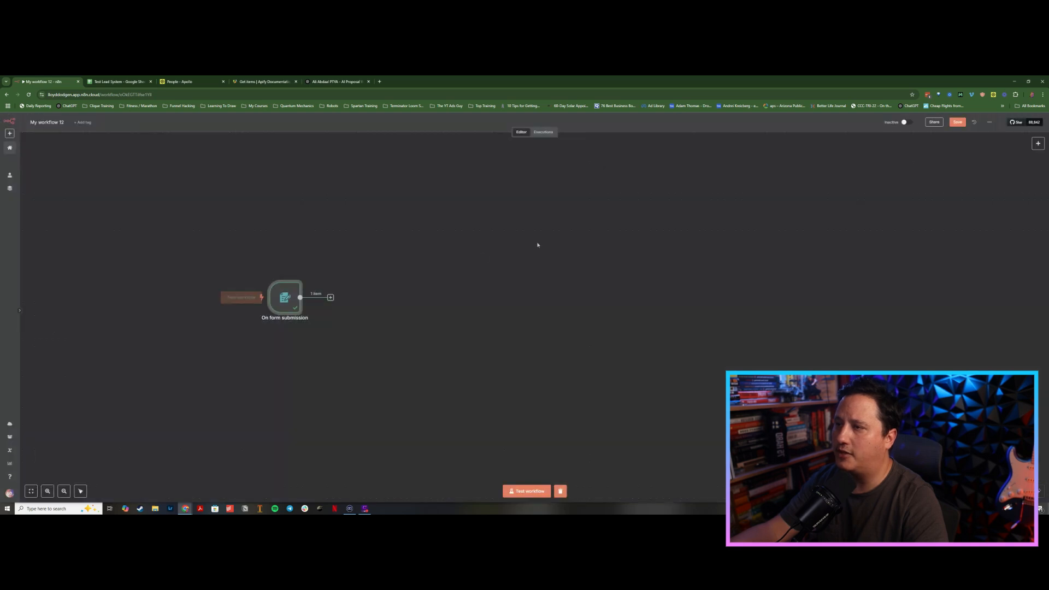
left_click(331, 297)
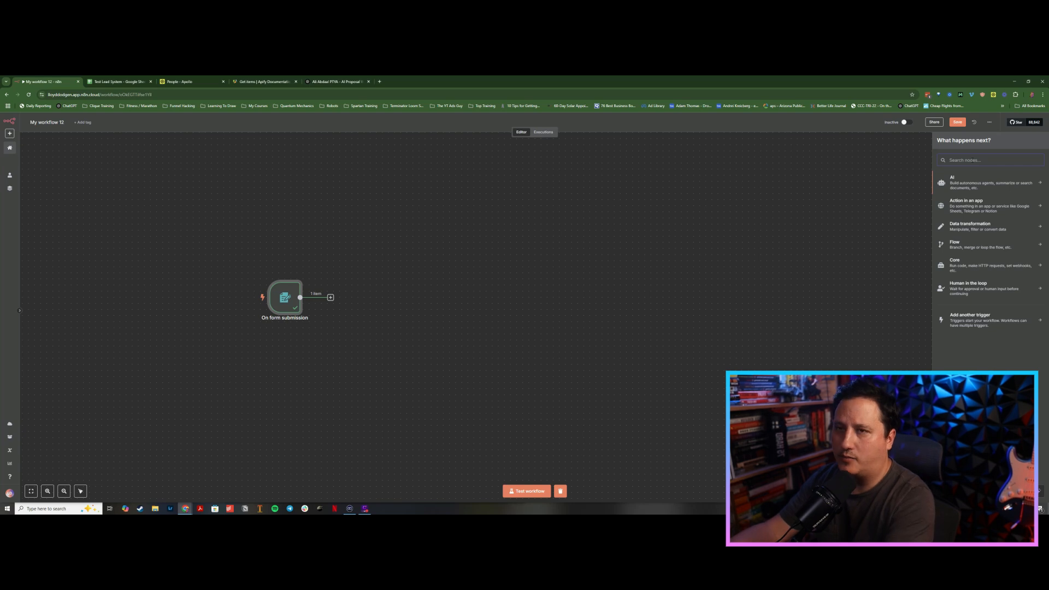
type("promp")
type("open")
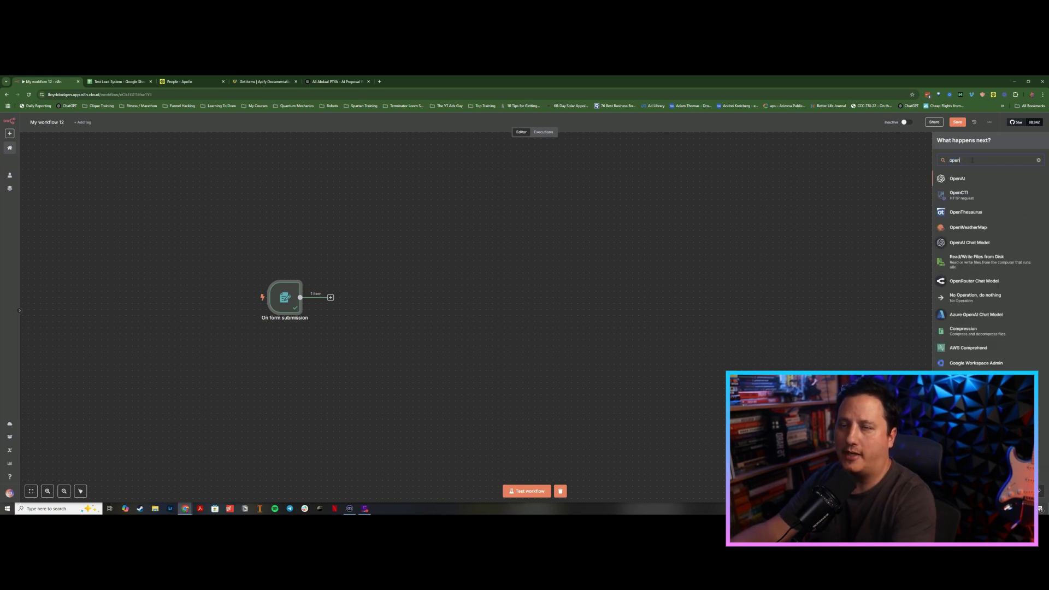
left_click(958, 179)
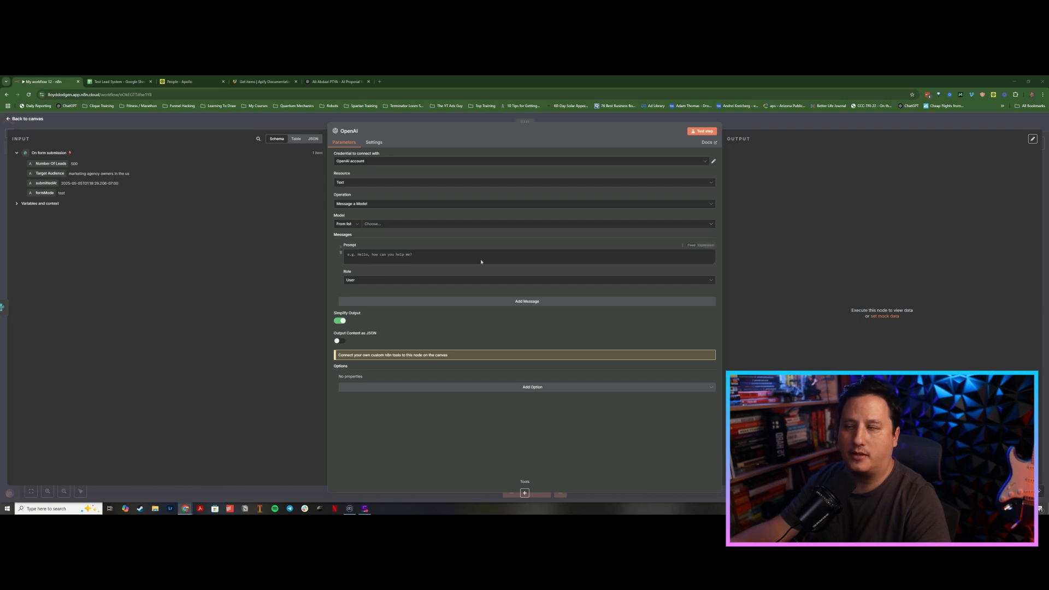
left_click(415, 256)
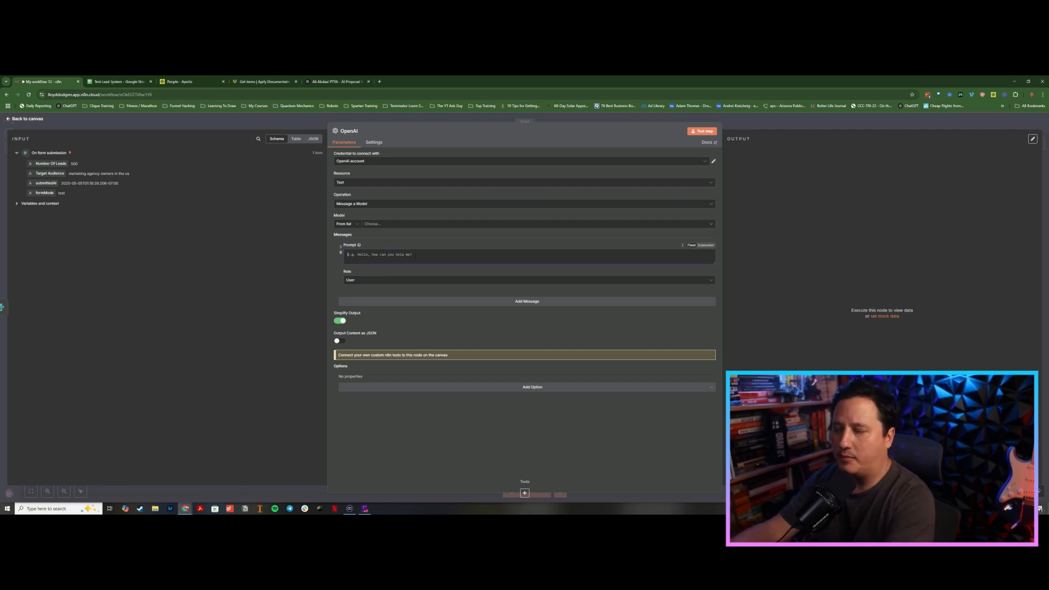
key("Escape")
left_click(405, 276)
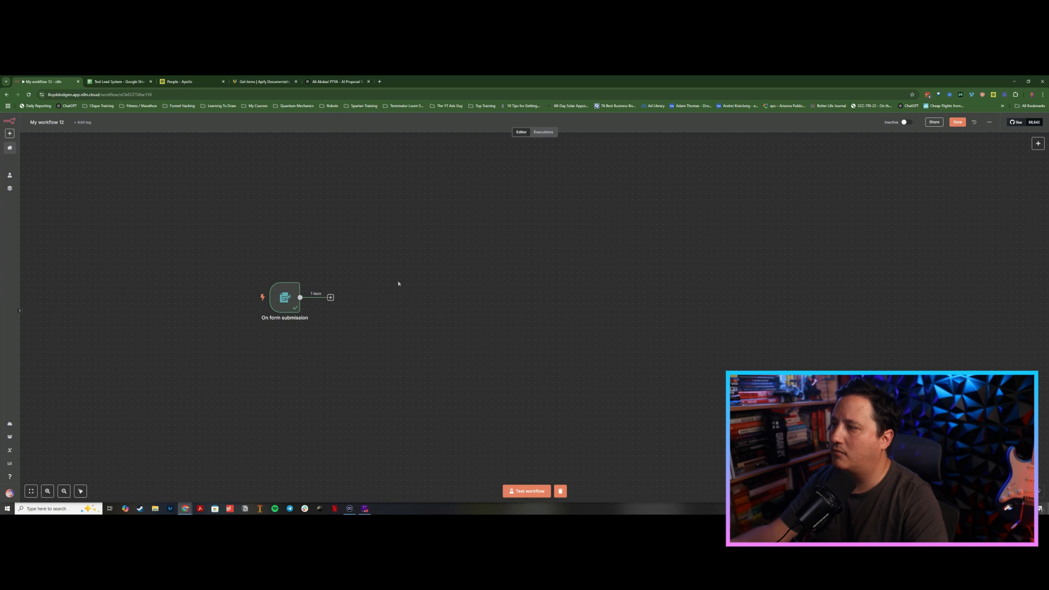
Step: Paste the prepared Generate Search URL OpenAI node after the form trigger and open it to review its prompts
key("ctrl+v")
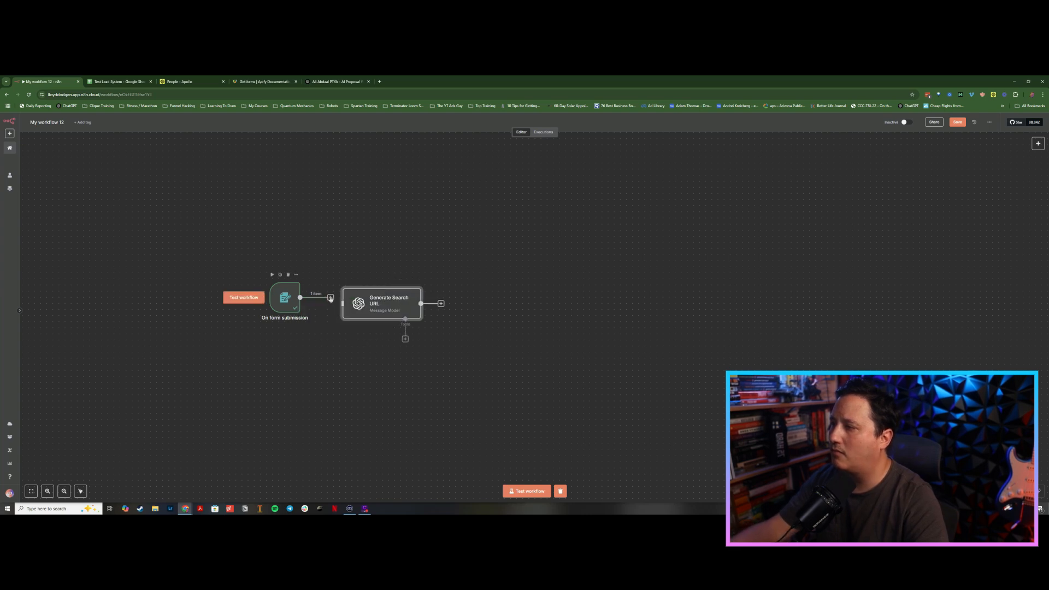
double_click(371, 298)
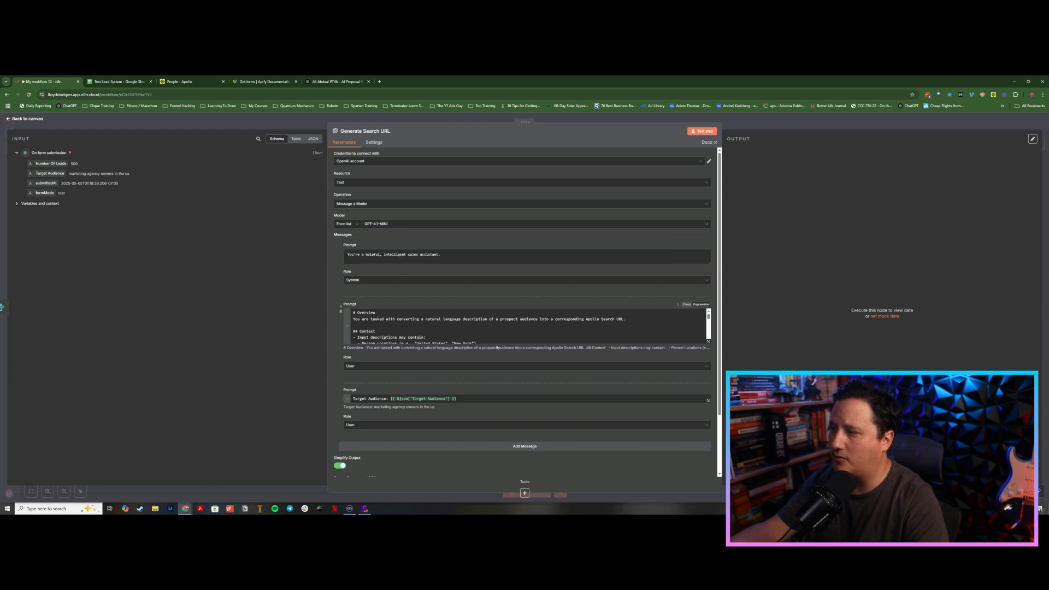
scroll(637, 339, "down", 2)
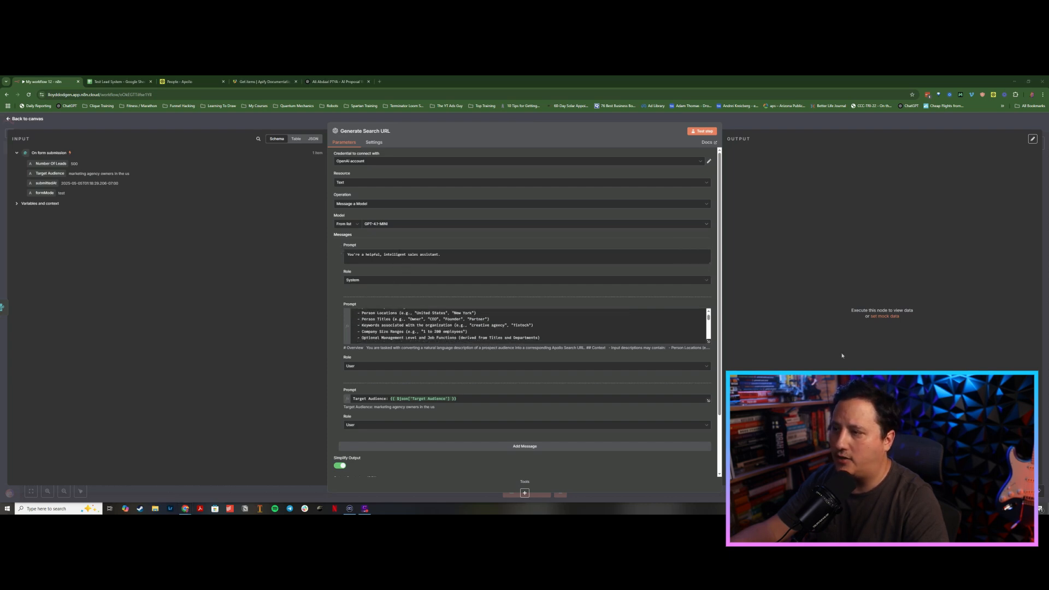
scroll(714, 318, "down", 2)
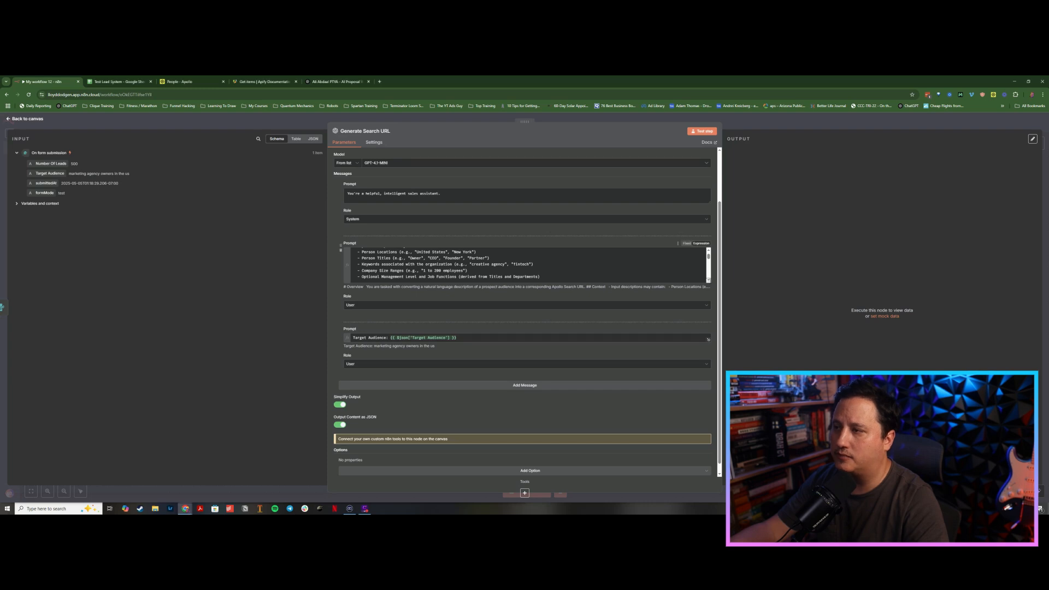
left_click(709, 280)
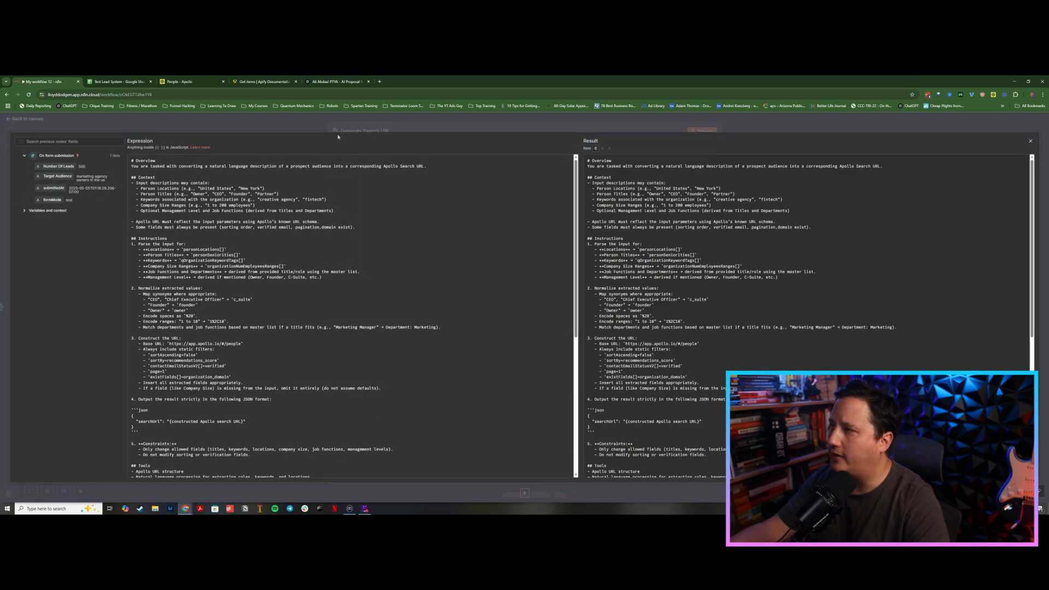
left_click(365, 129)
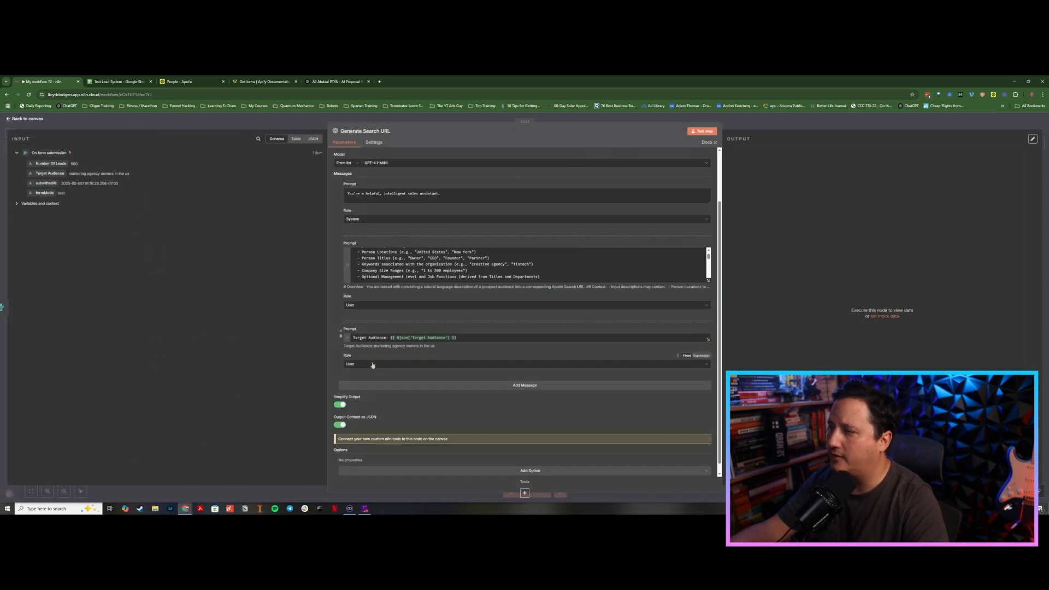
left_click(402, 365)
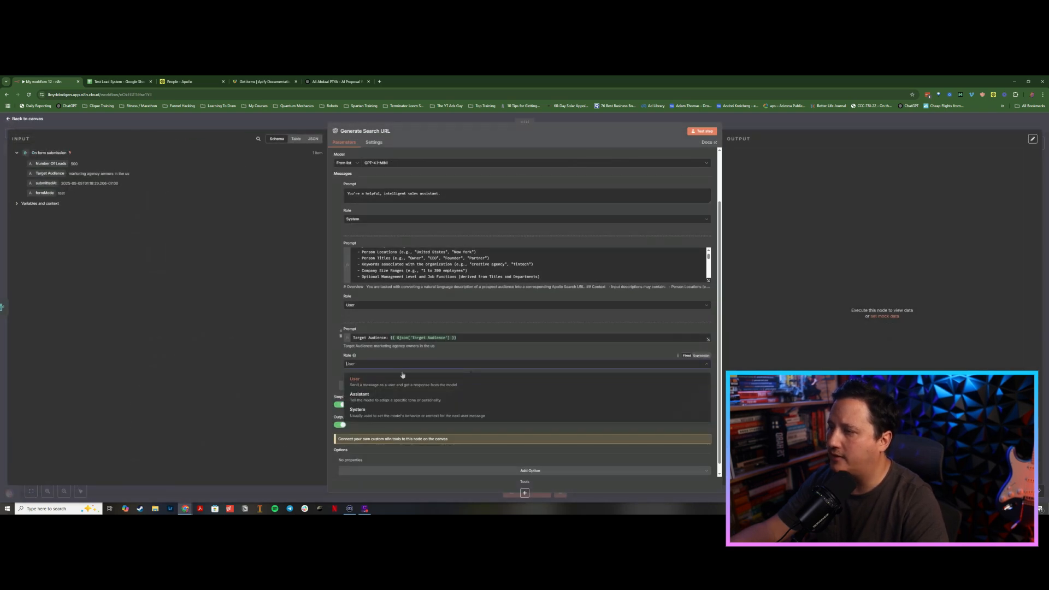
left_click(369, 411)
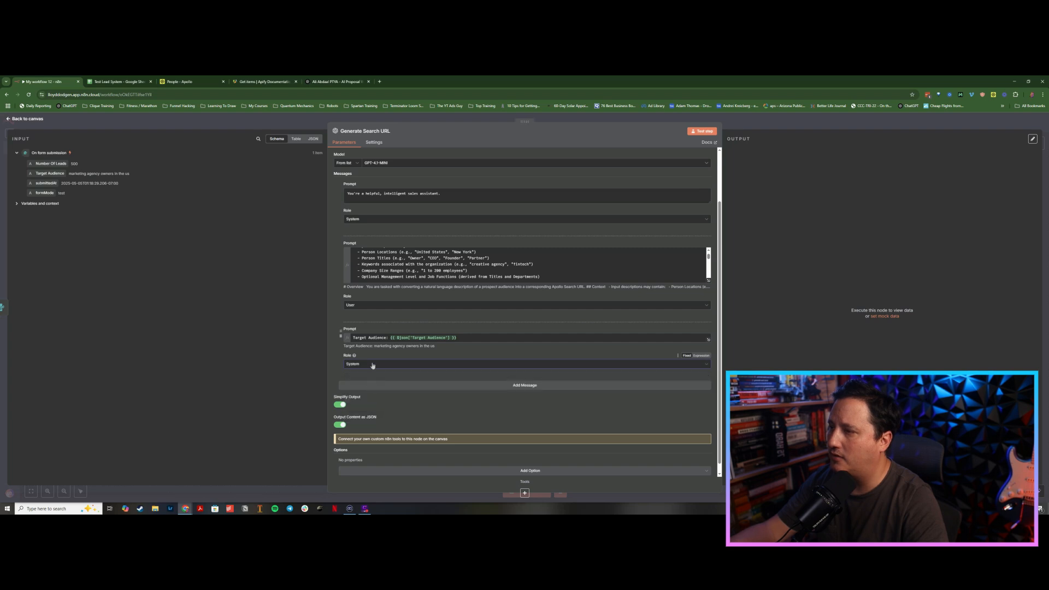
left_click(373, 365)
left_click(369, 382)
Step: Set the role of the long instruction prompt message to System
left_click(383, 305)
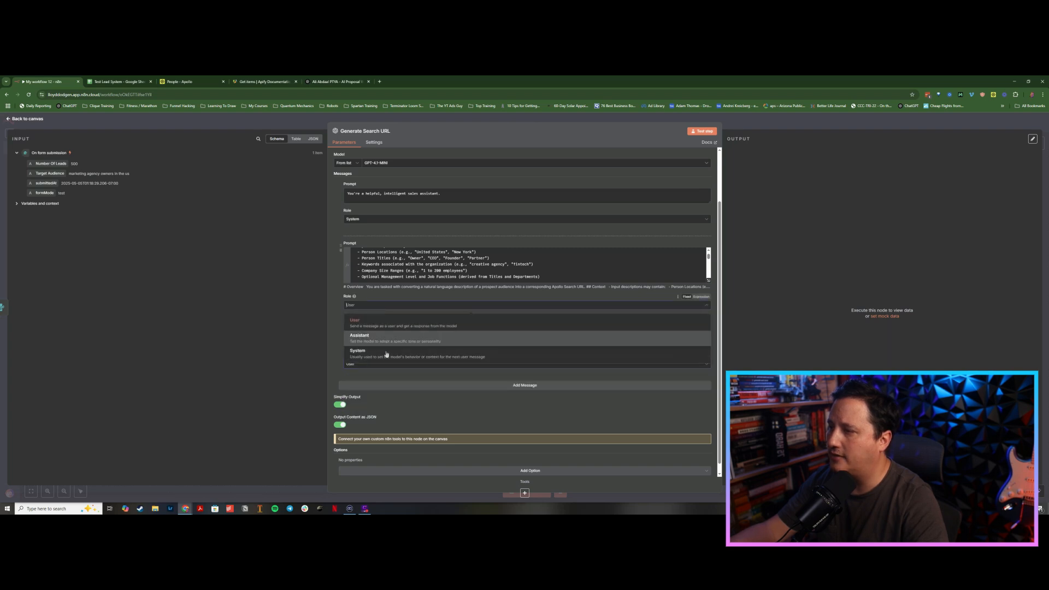
left_click(387, 354)
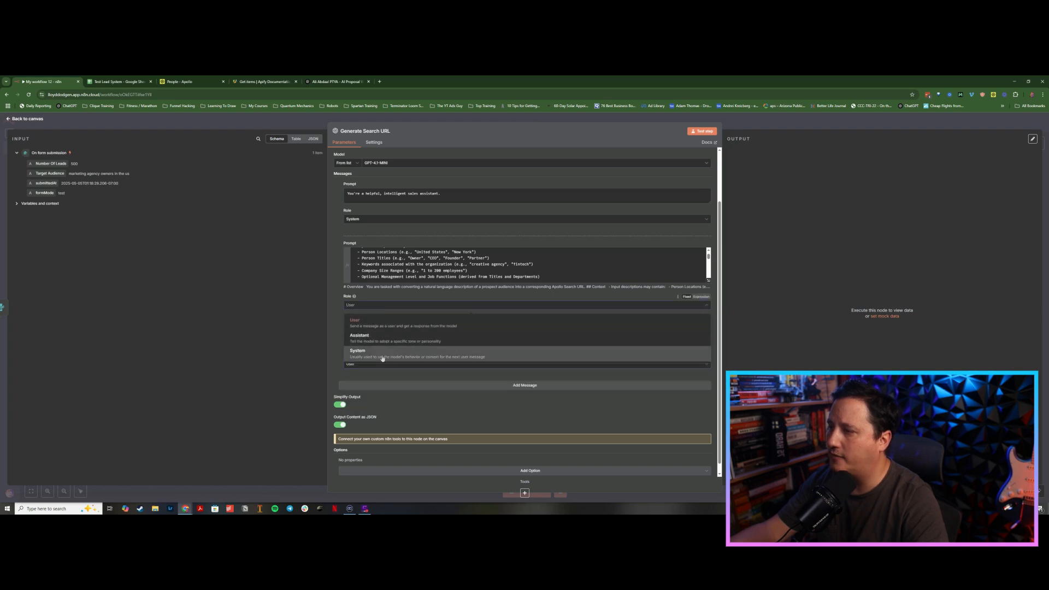
Step: Review the full URL-building instruction prompt in the expression editor
left_click(708, 280)
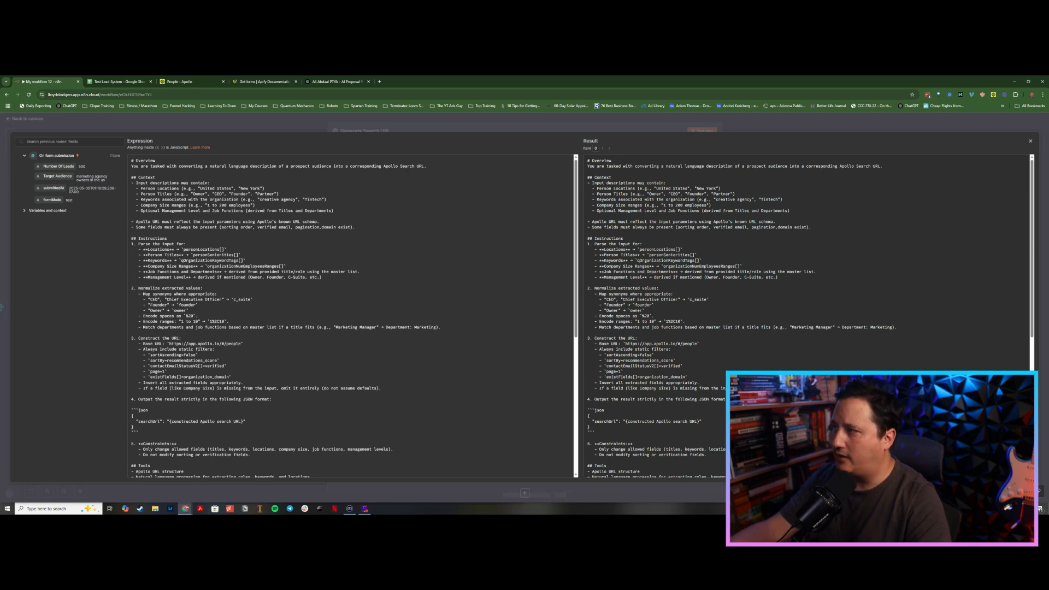
scroll(352, 316, "down", 5)
scroll(352, 316, "up", 5)
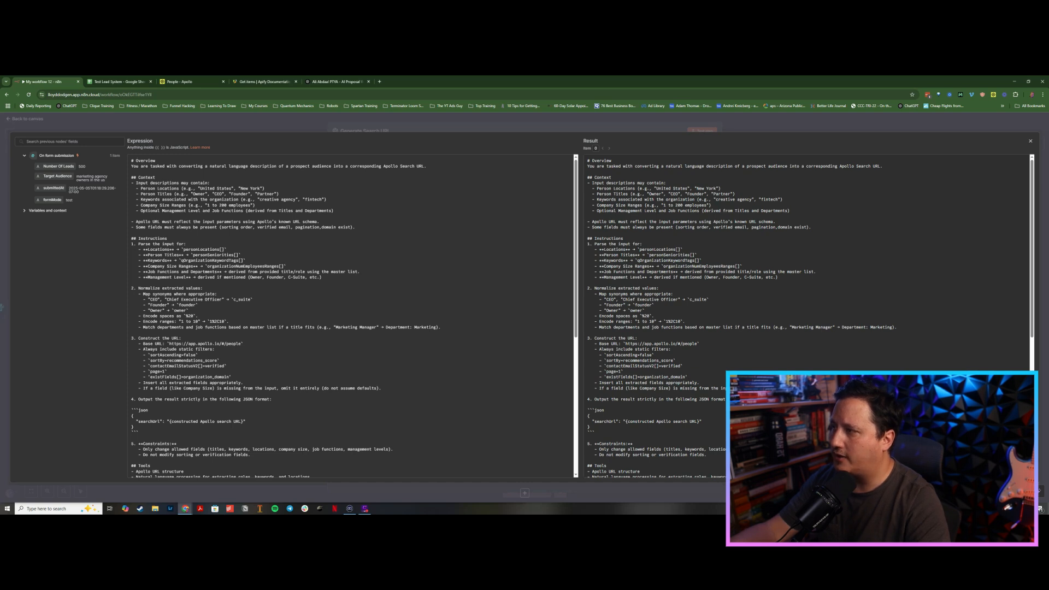
scroll(352, 316, "down", 4)
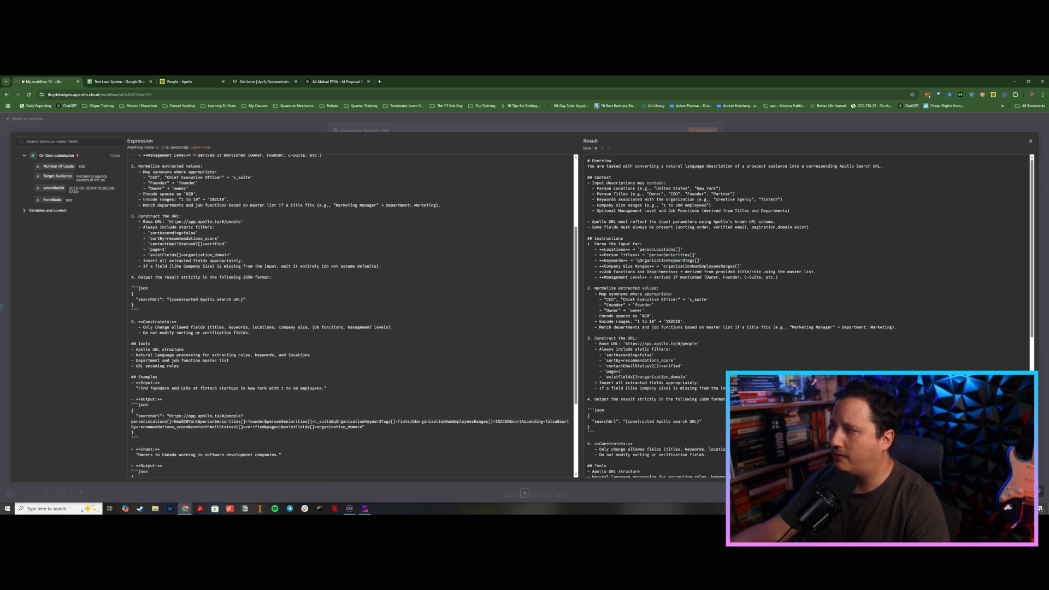
scroll(158, 246, "down", 2)
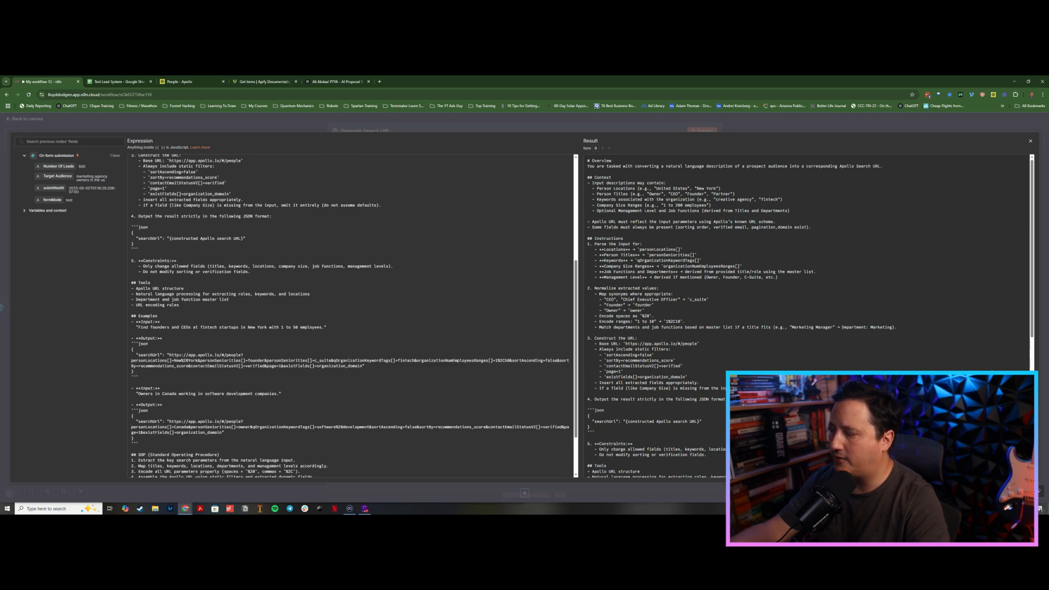
scroll(213, 314, "down", 2)
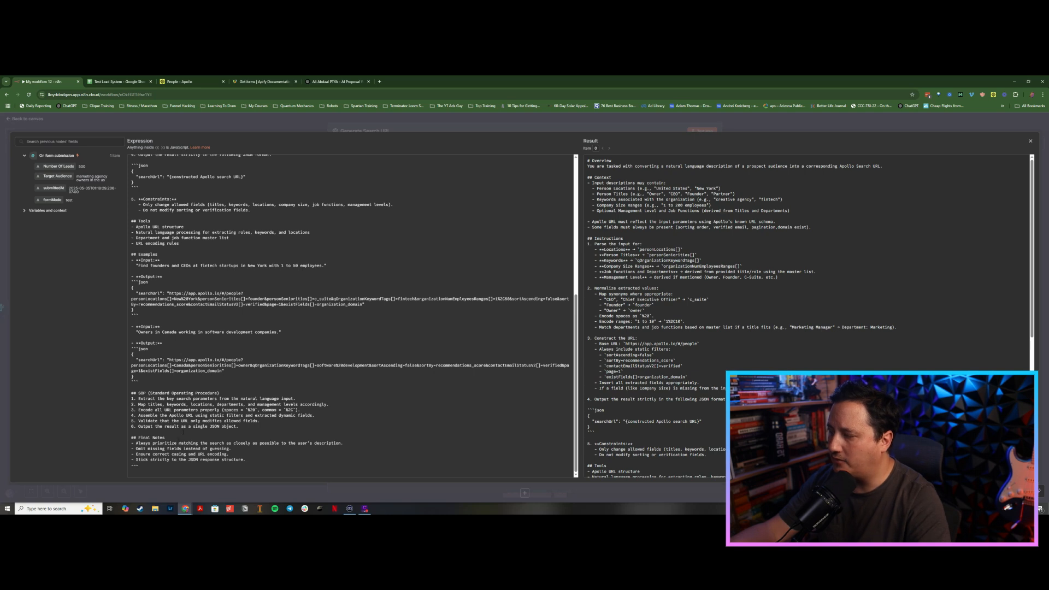
scroll(350, 316, "up", 8)
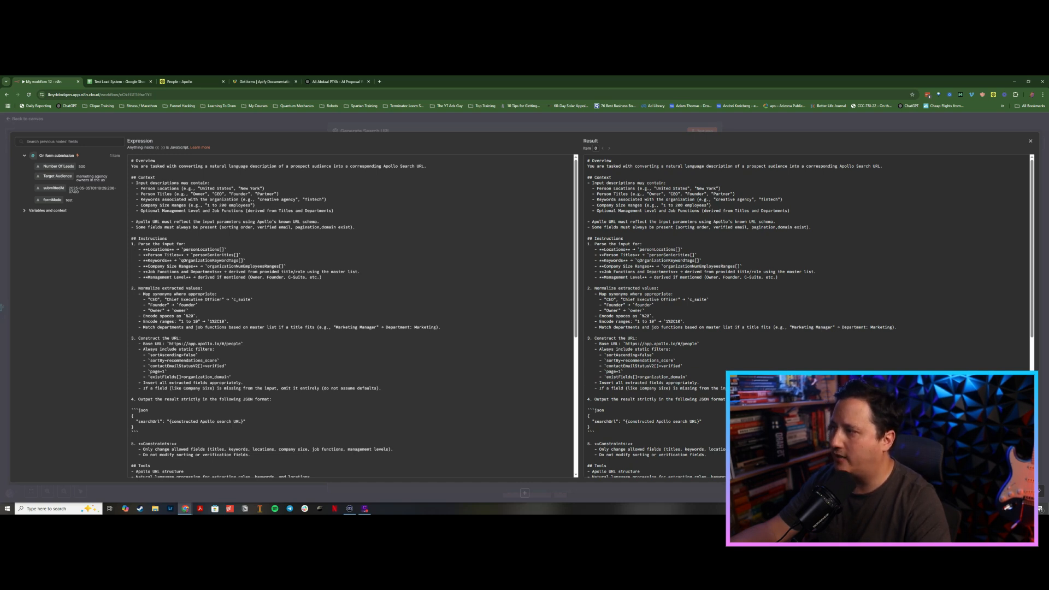
Step: Compare the prompt's Apollo URL examples with the filters and URL of the Apollo People search page
left_click(192, 82)
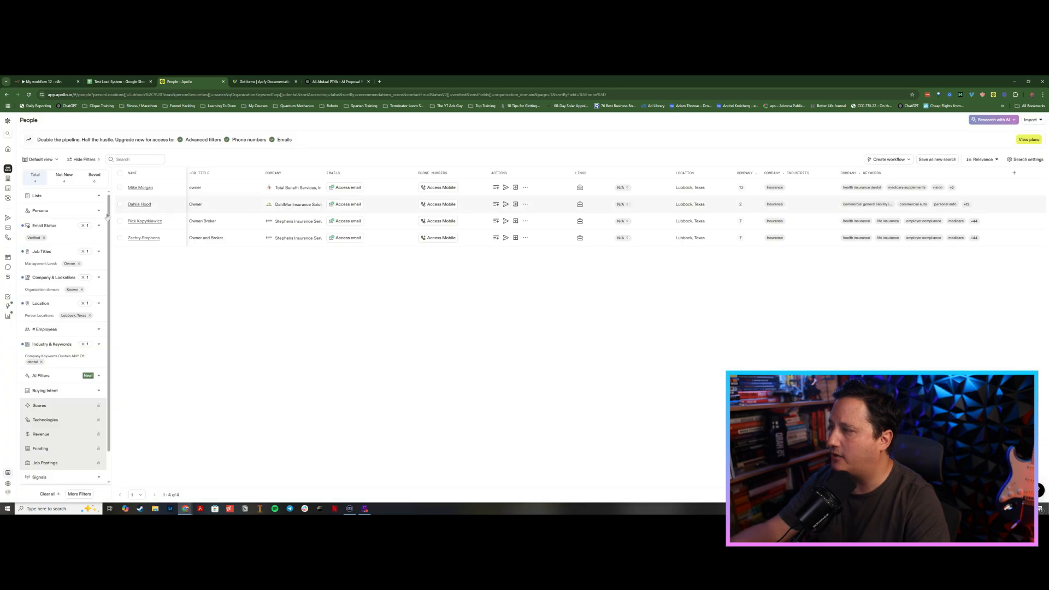
scroll(57, 317, "down", 1)
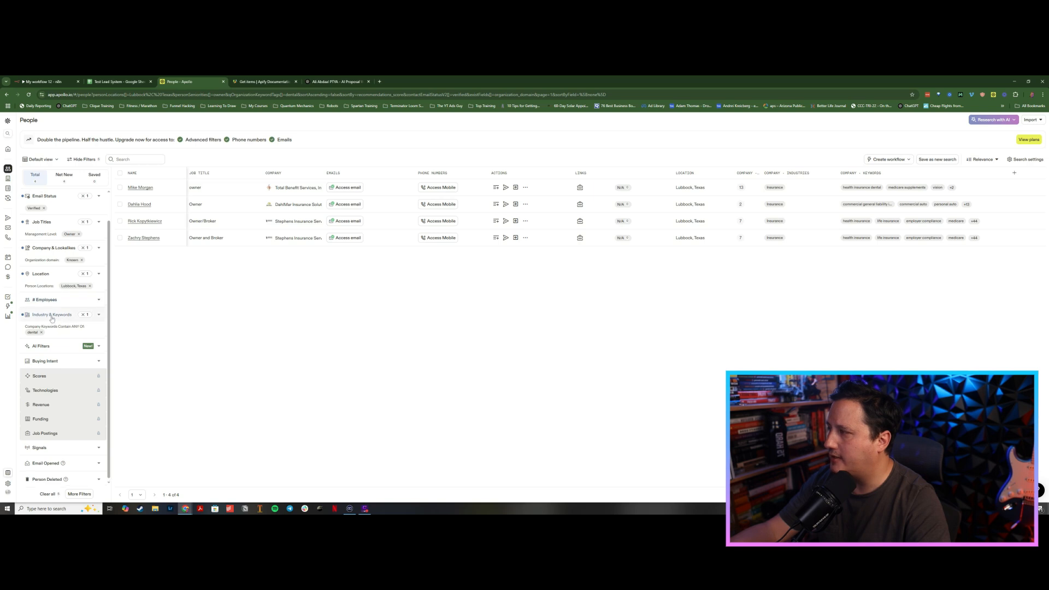
scroll(51, 317, "up", 1)
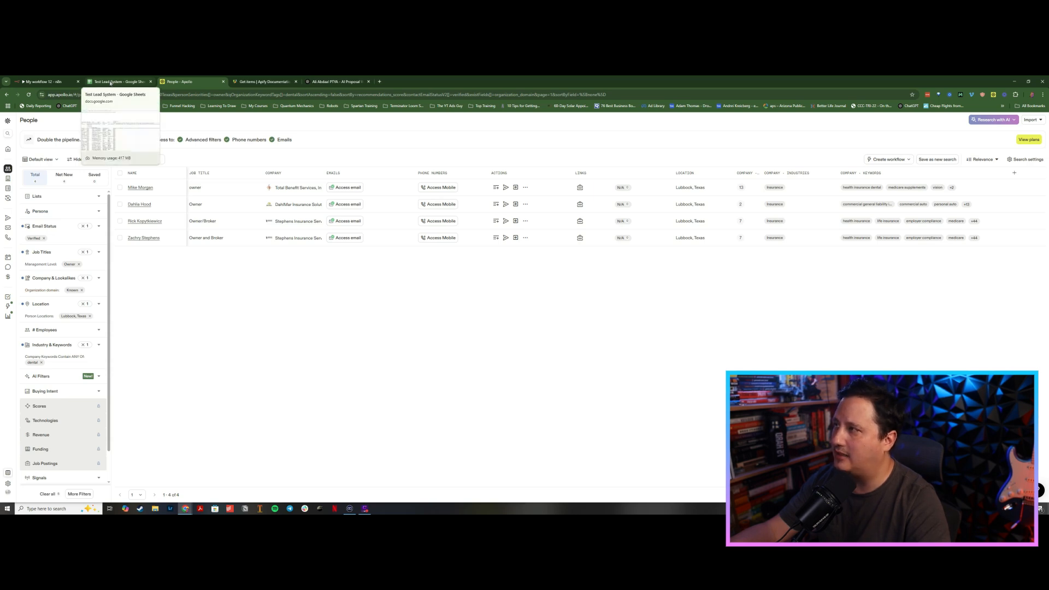
left_click(110, 83)
left_click(54, 81)
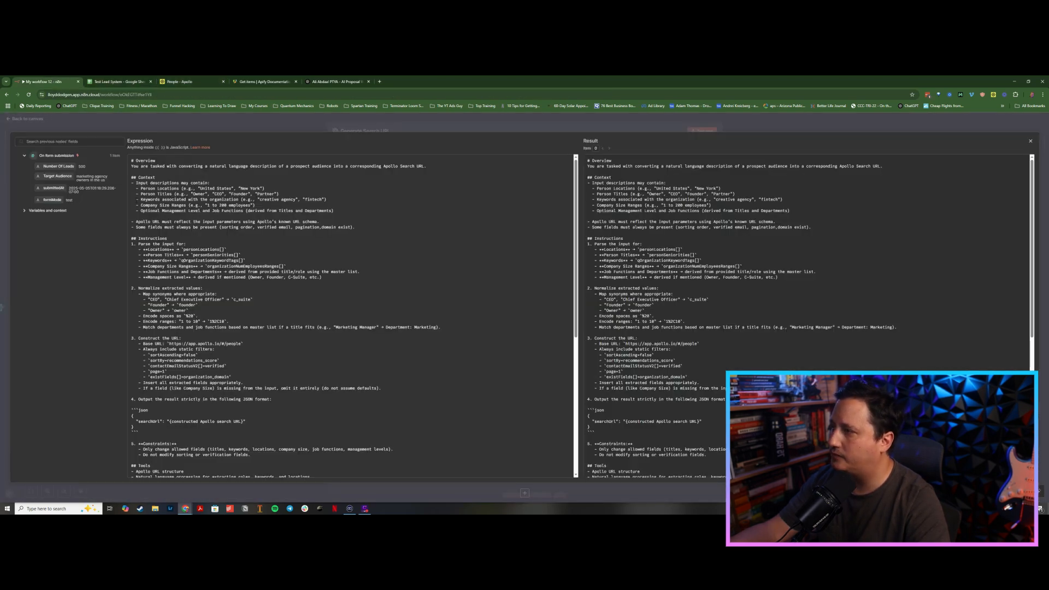
scroll(352, 317, "down", 1)
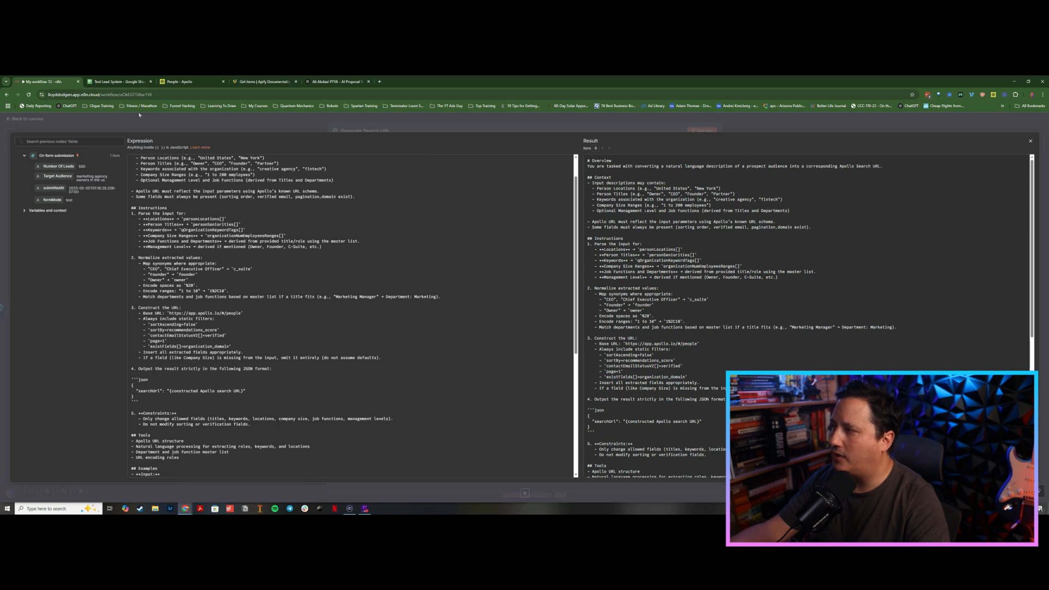
left_click(181, 82)
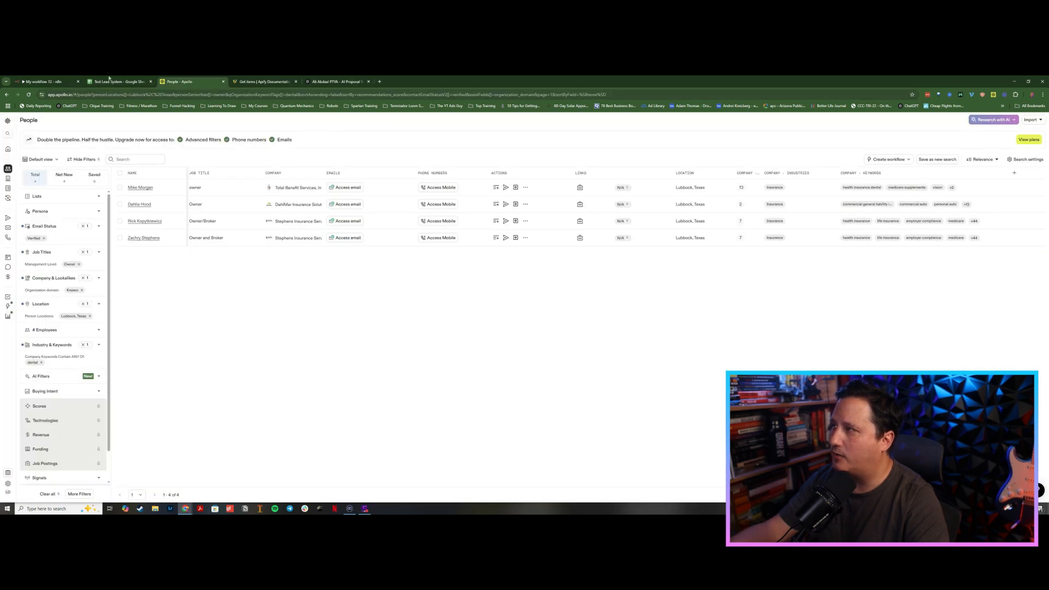
left_click(57, 82)
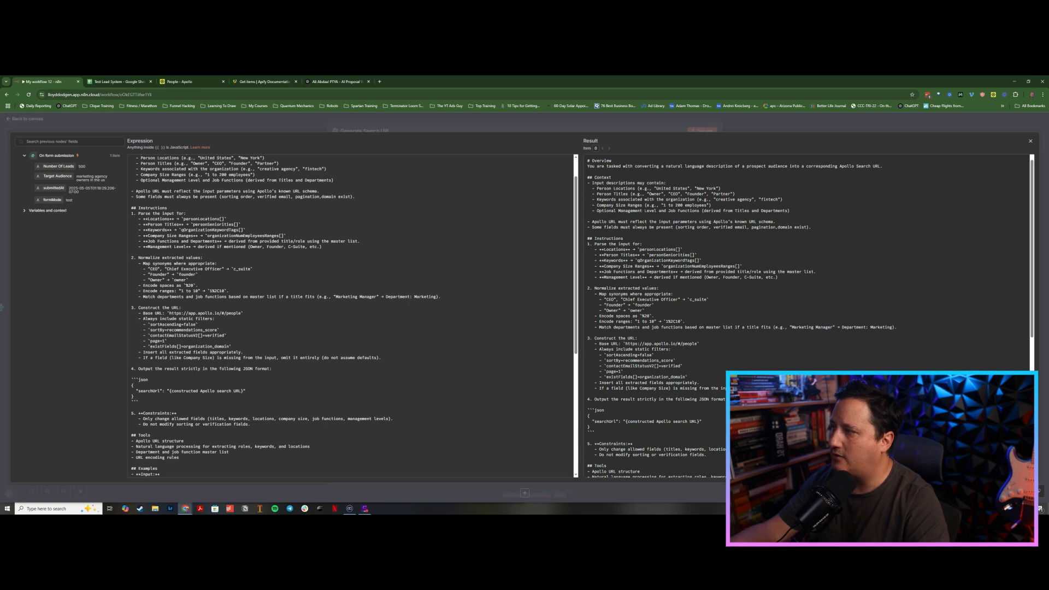
scroll(194, 249, "down", 2)
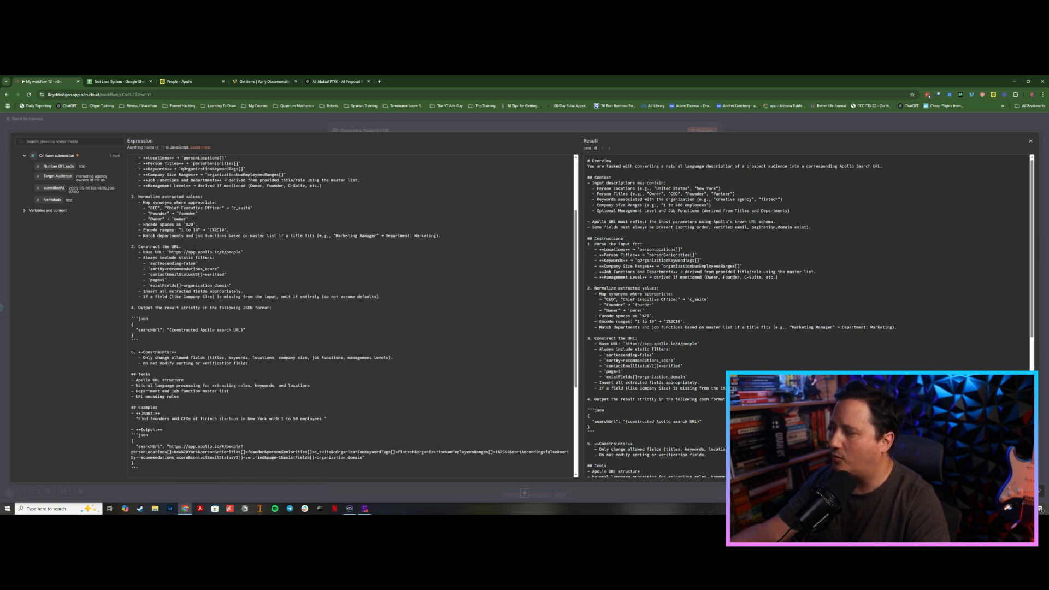
scroll(356, 317, "down", 2)
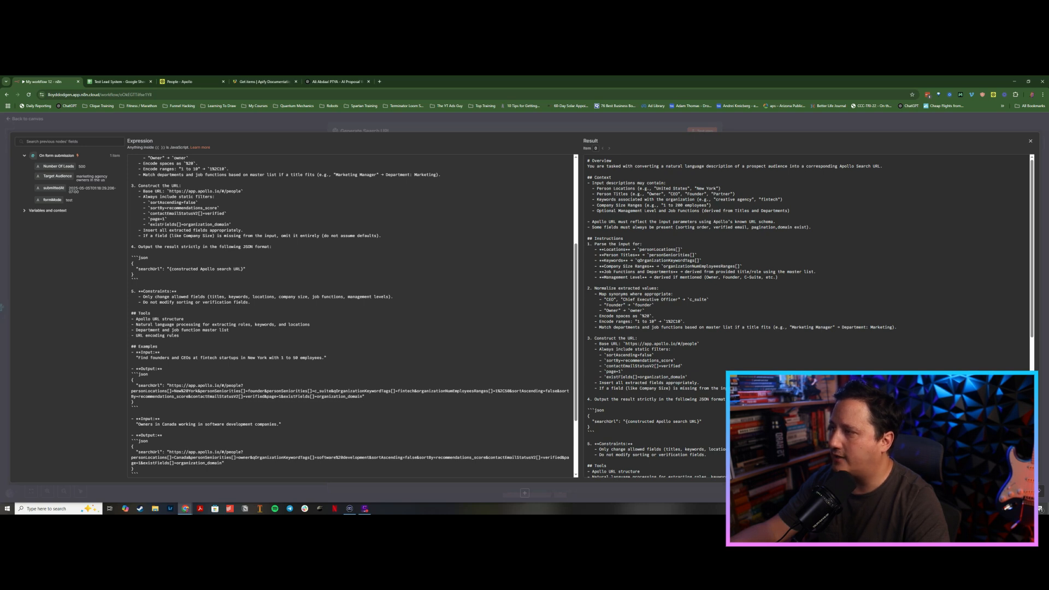
scroll(352, 316, "down", 2)
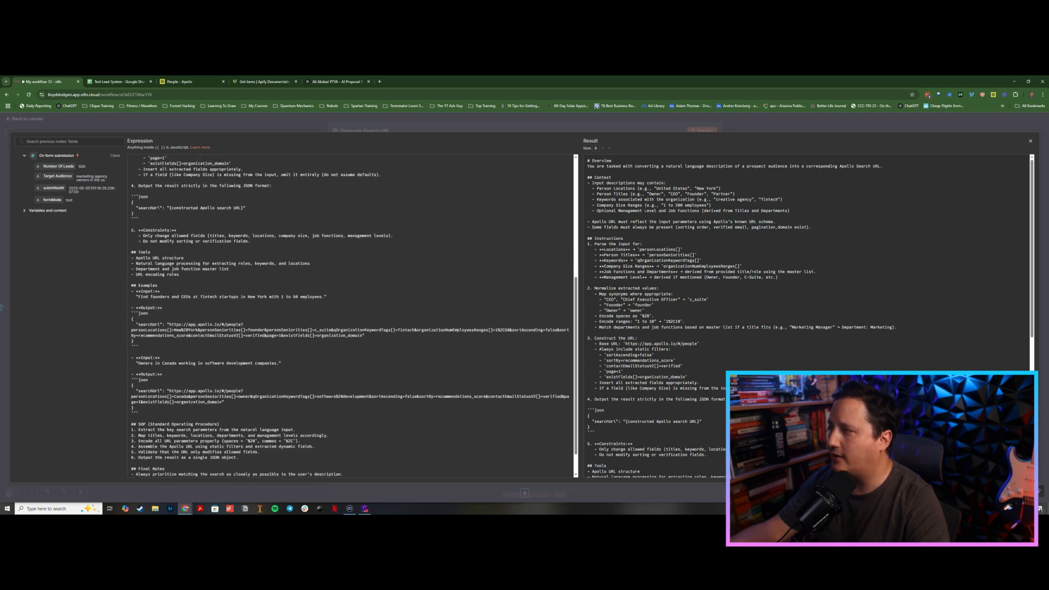
scroll(156, 222, "down", 1)
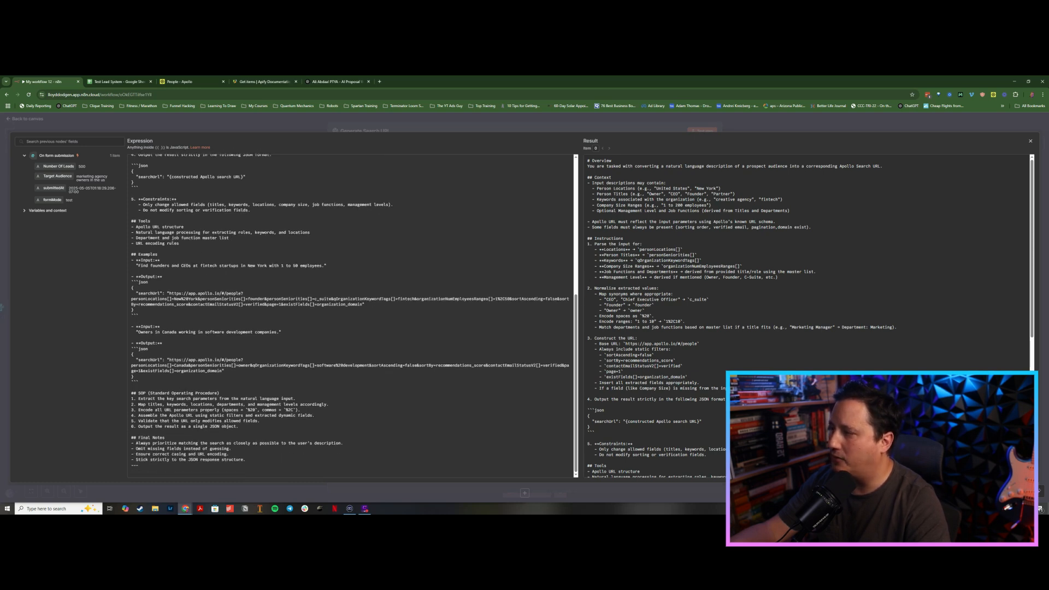
Step: Close the prompt editor and test the Generate Search URL node
left_click(496, 124)
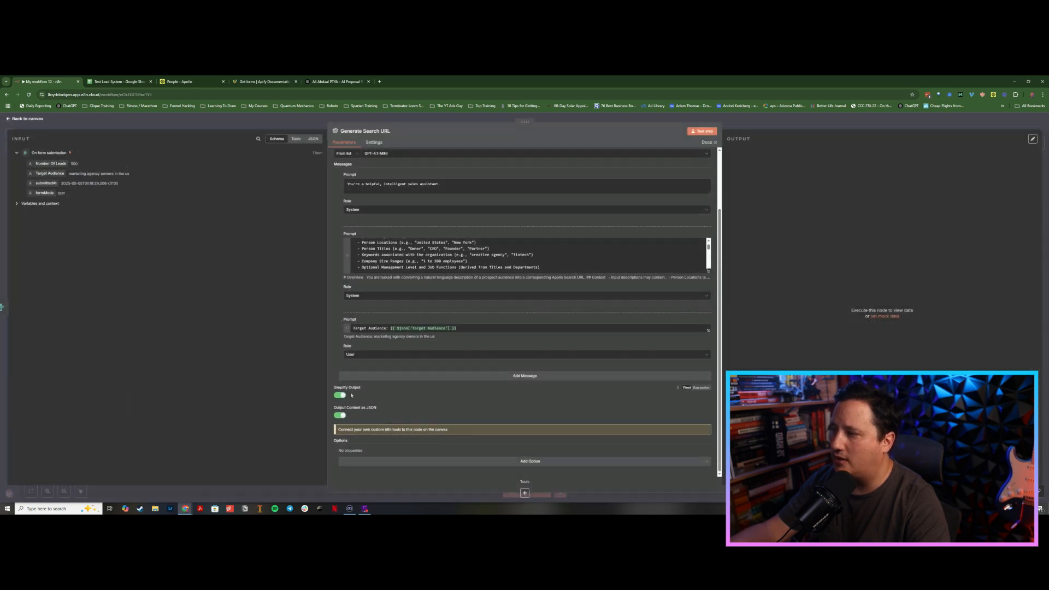
left_click(702, 131)
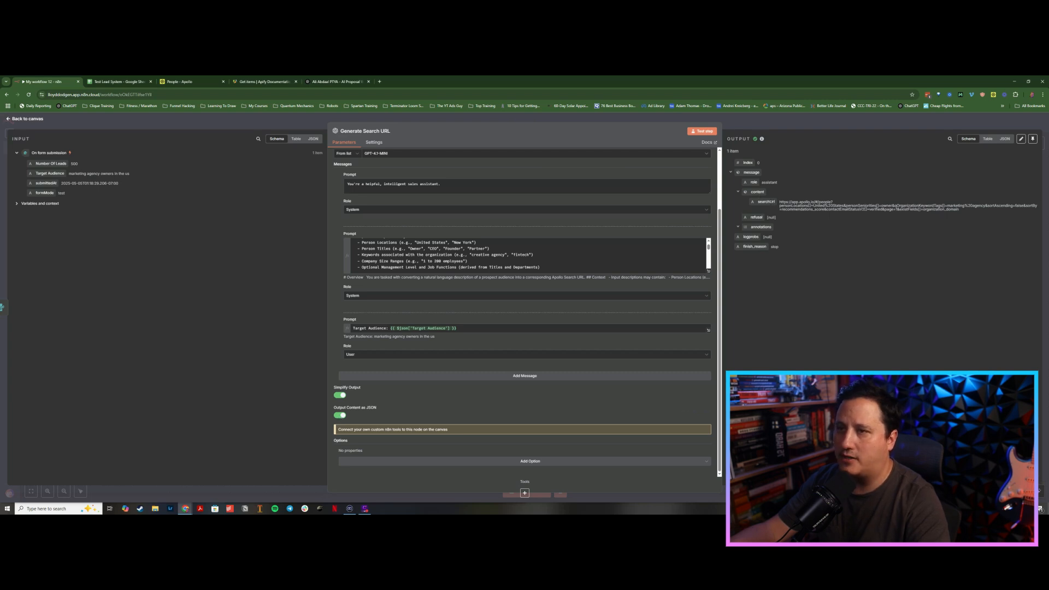
Step: Turn off Output Content as JSON and test the Generate Search URL node
left_click(341, 417)
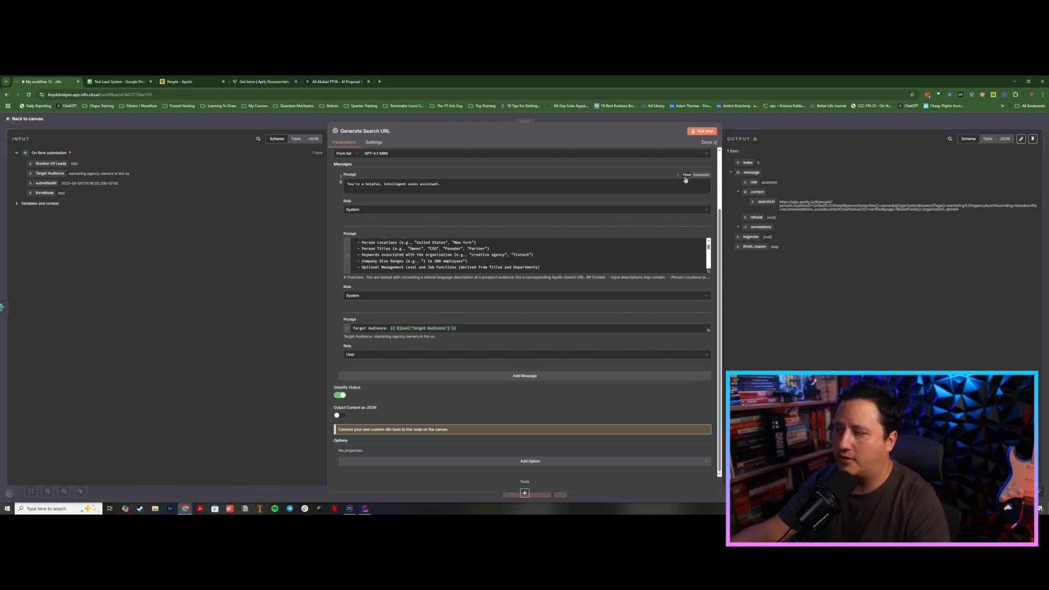
left_click(702, 133)
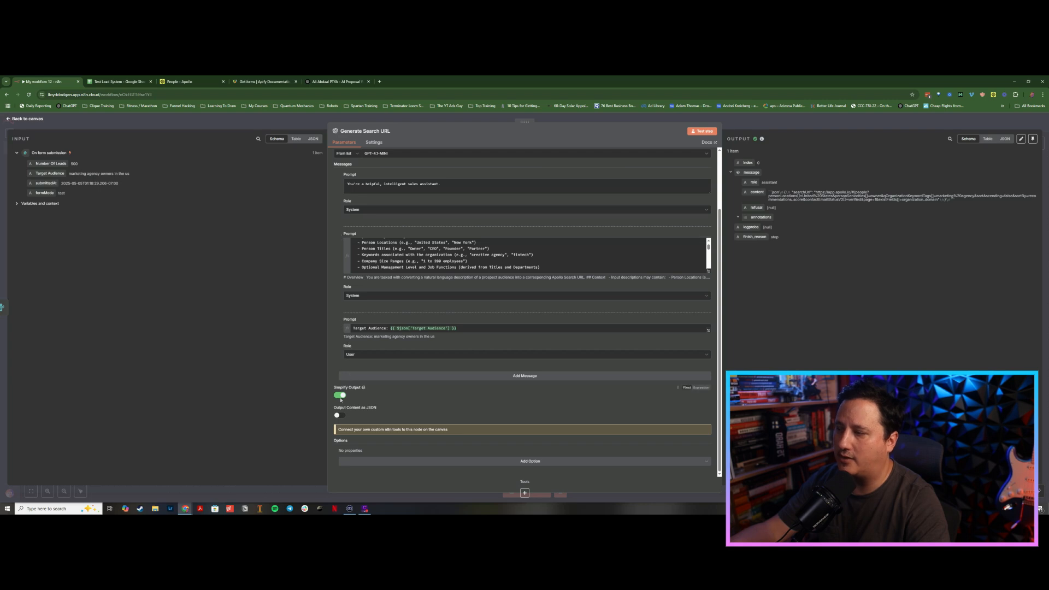
Step: Turn Output Content as JSON back on, retest the Generate Search URL node, and close it
left_click(340, 415)
left_click(702, 131)
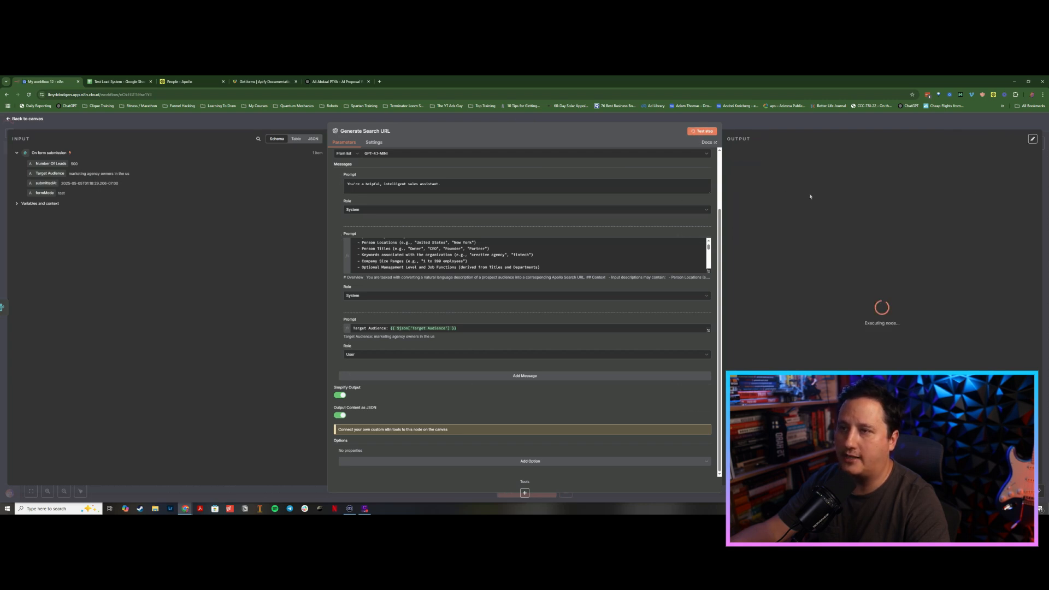
left_click(374, 142)
left_click(344, 144)
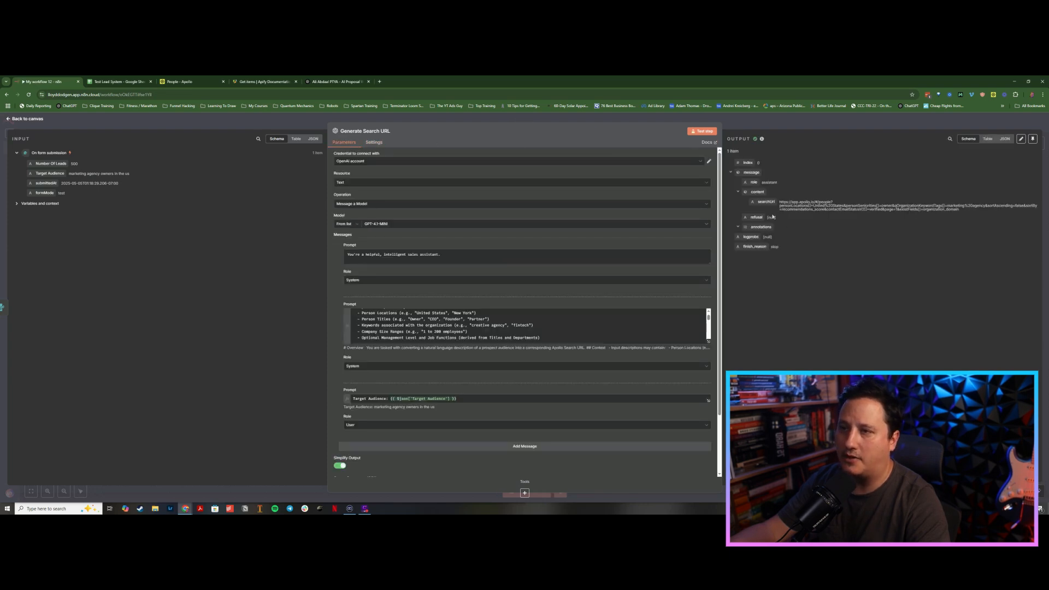
key("Escape")
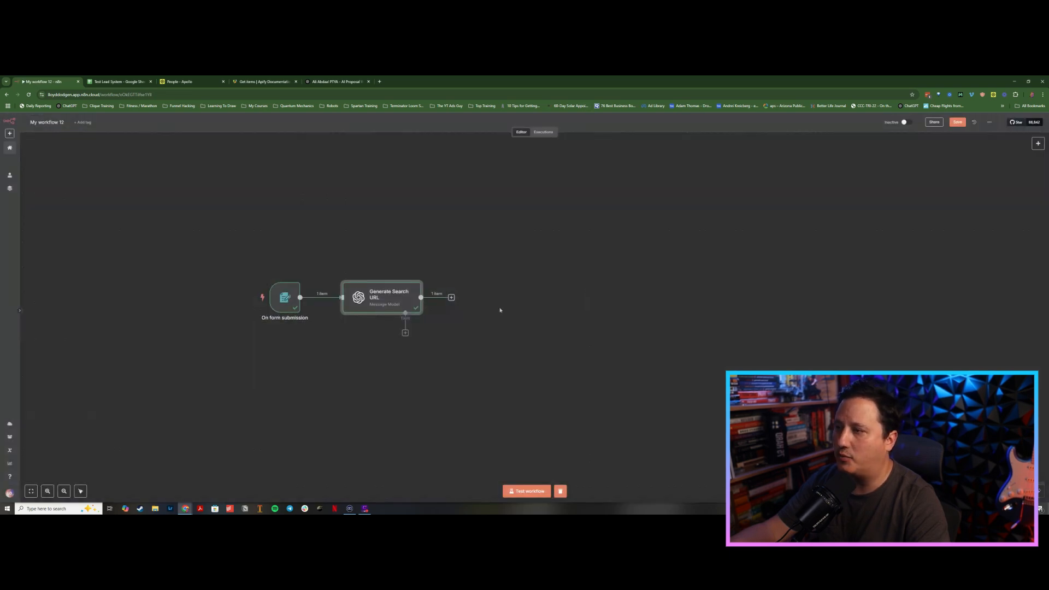
Step: Paste the Run Actor HTTP Request node onto the canvas and connect it after Generate Search URL
left_click(452, 297)
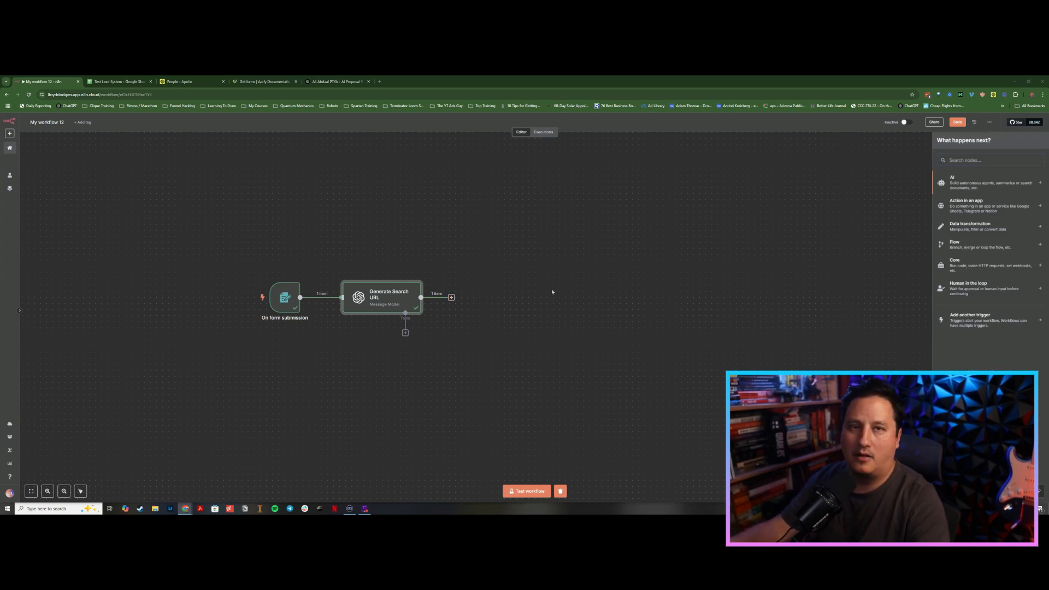
key("ctrl+v")
left_click_drag(309, 322, 529, 304)
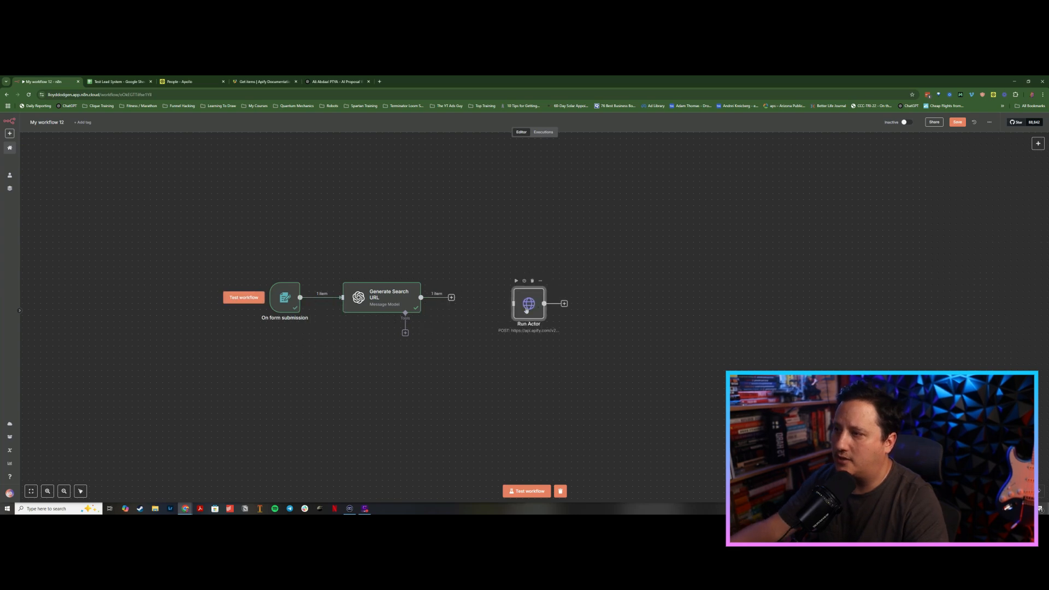
left_click_drag(455, 301, 490, 303)
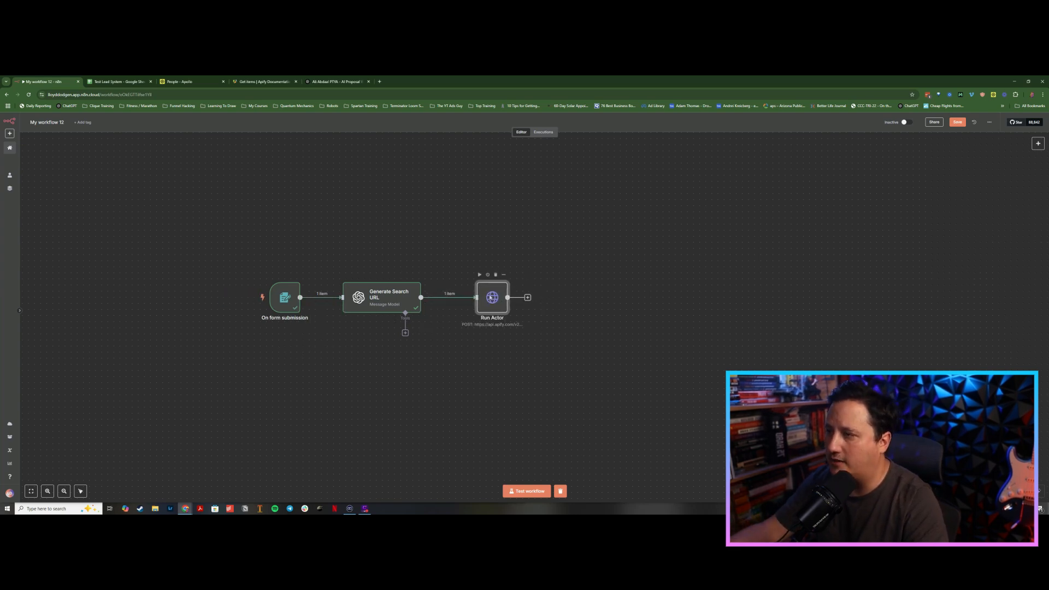
Step: Open the Run Actor node to review its method, URL and headers against the Apify docs, then close it
double_click(491, 301)
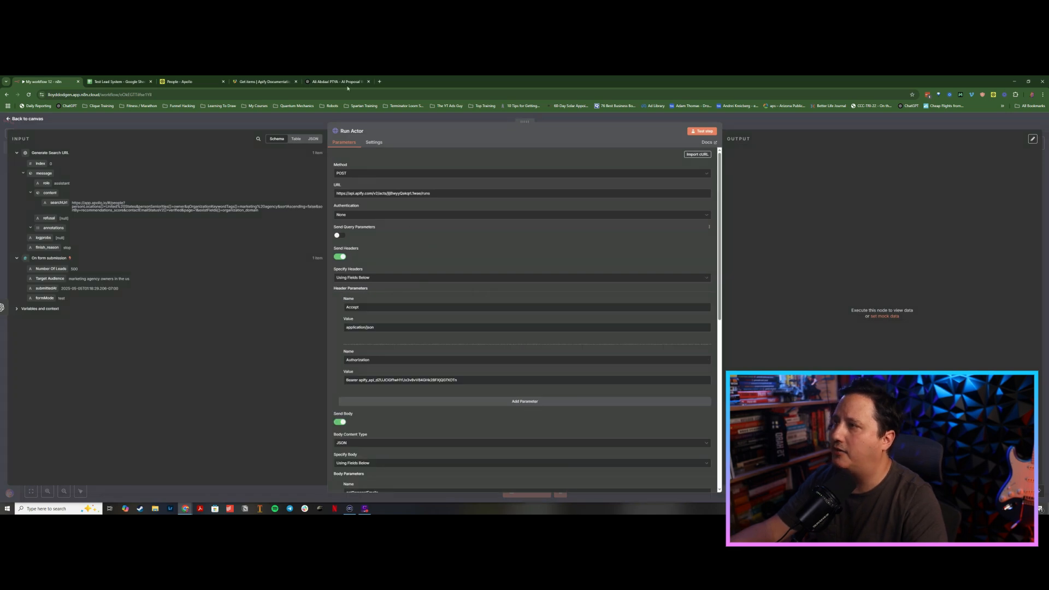
left_click(261, 79)
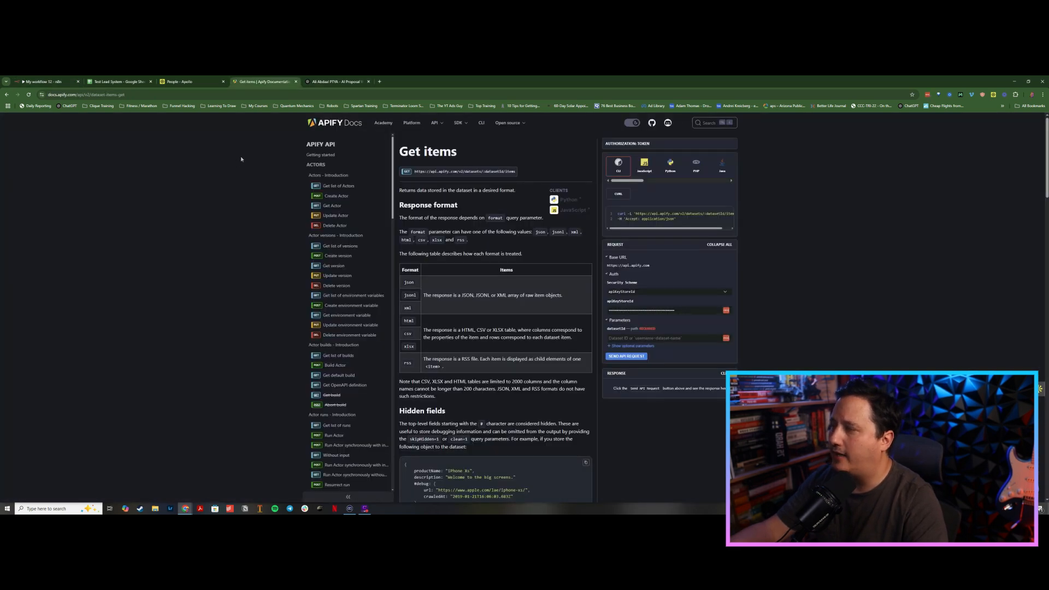
left_click(40, 80)
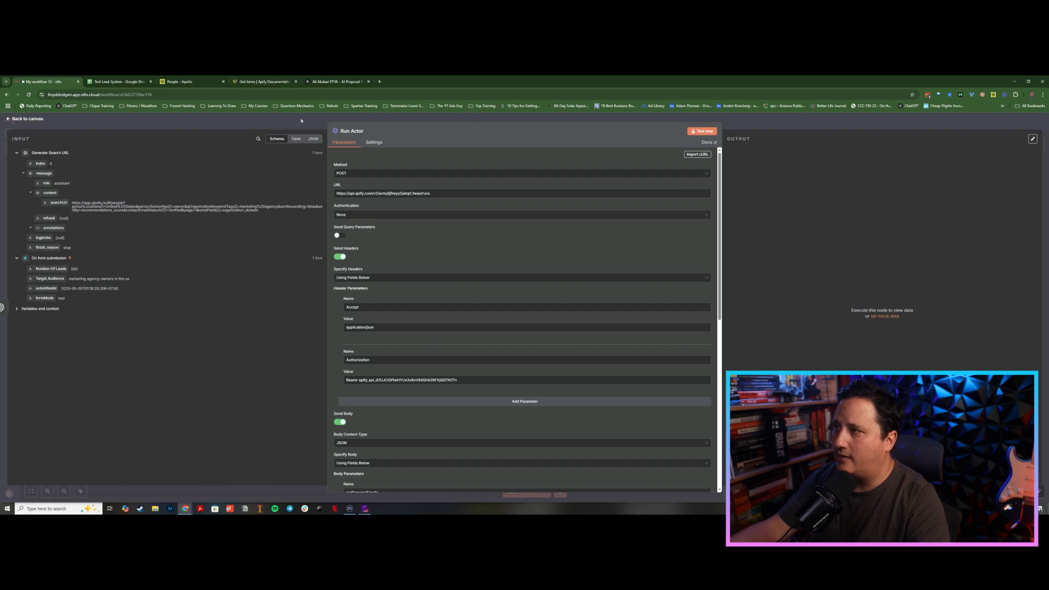
key("Escape")
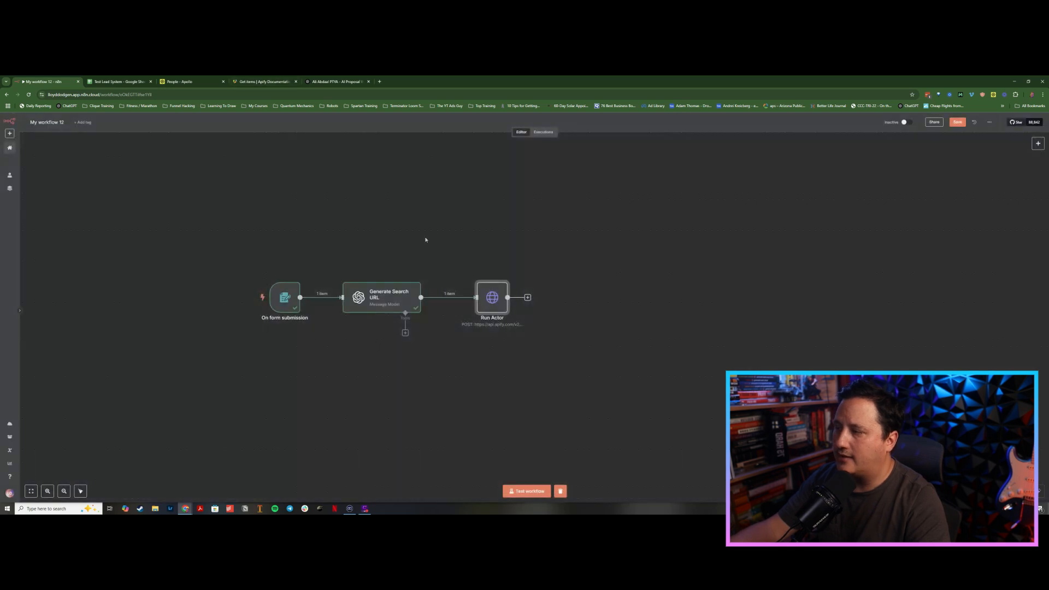
Step: Browse the Apify API documentation for the Run Actor and Run Actor synchronously endpoints
left_click(267, 83)
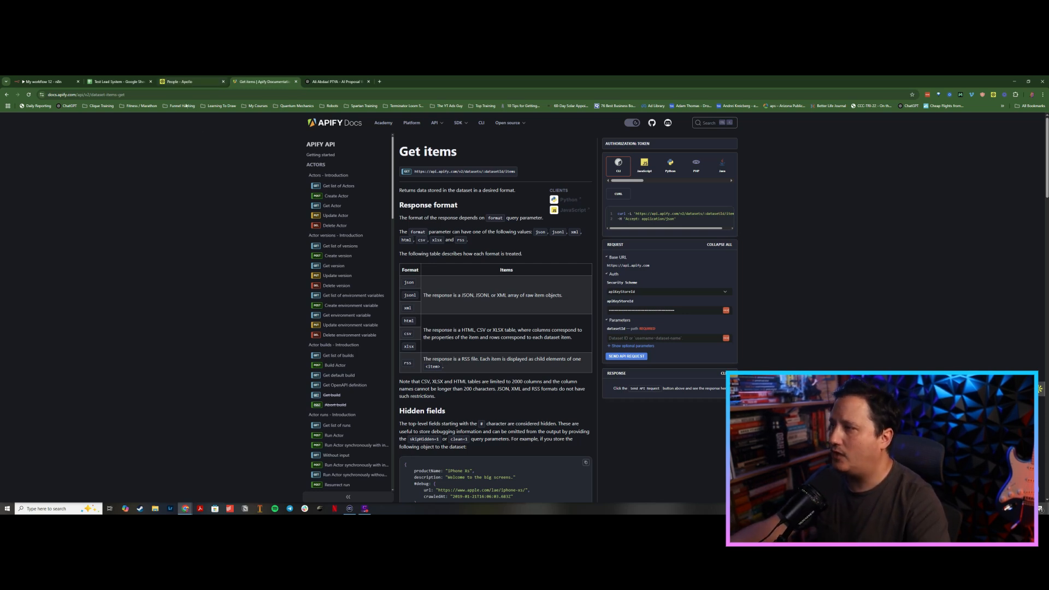
scroll(231, 229, "down", 1)
scroll(339, 262, "down", 3)
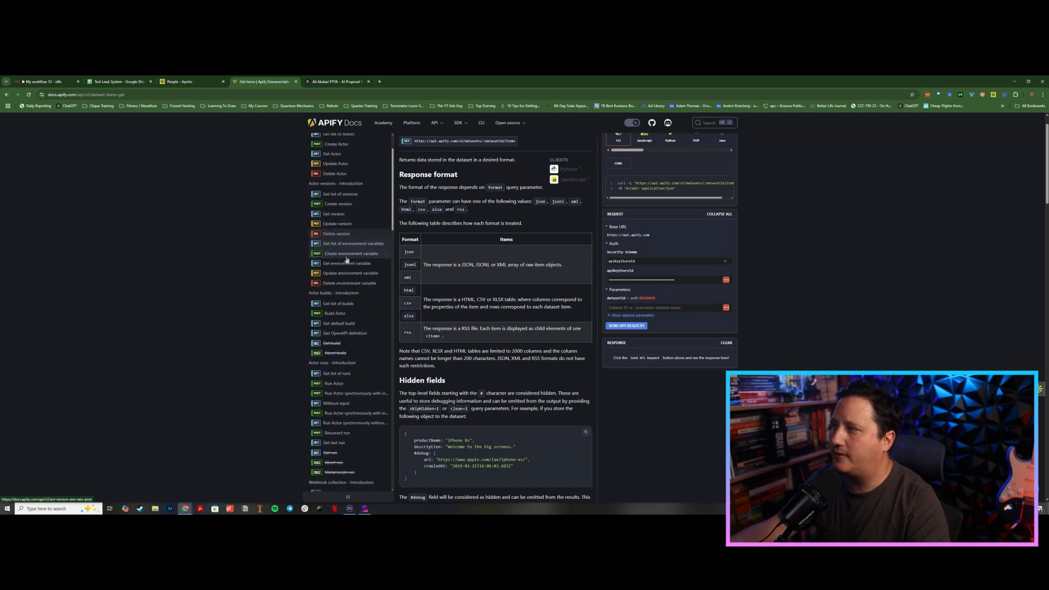
scroll(337, 284, "up", 3)
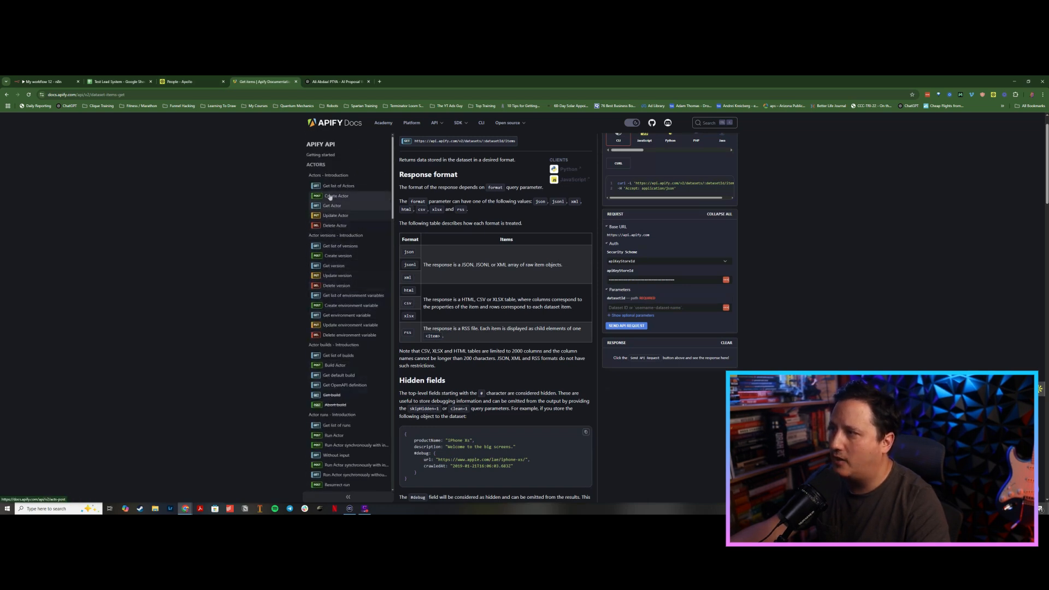
left_click(337, 197)
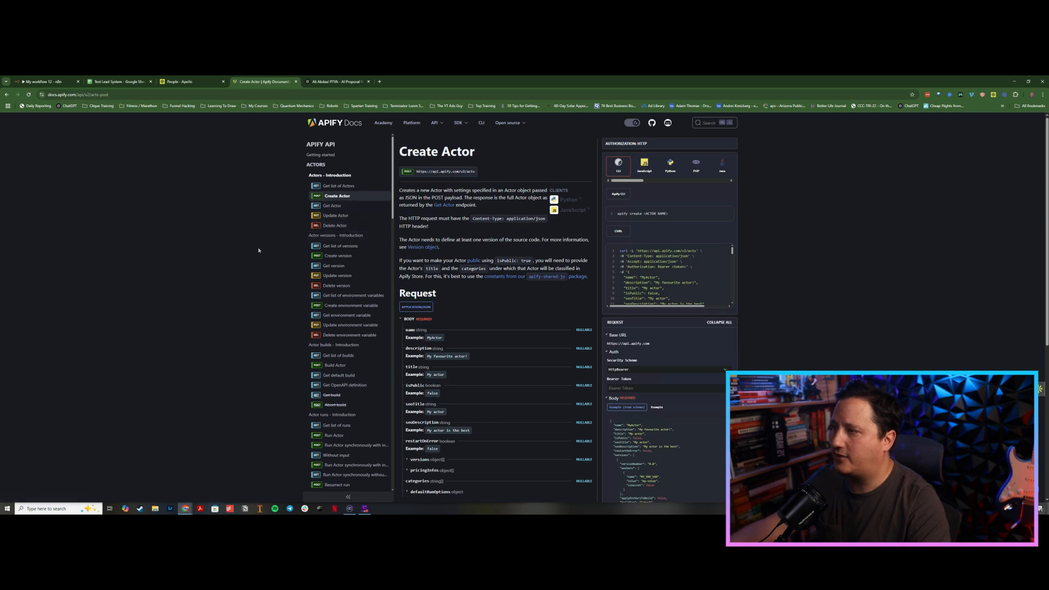
key("ctrl+f")
type("getr")
type("un")
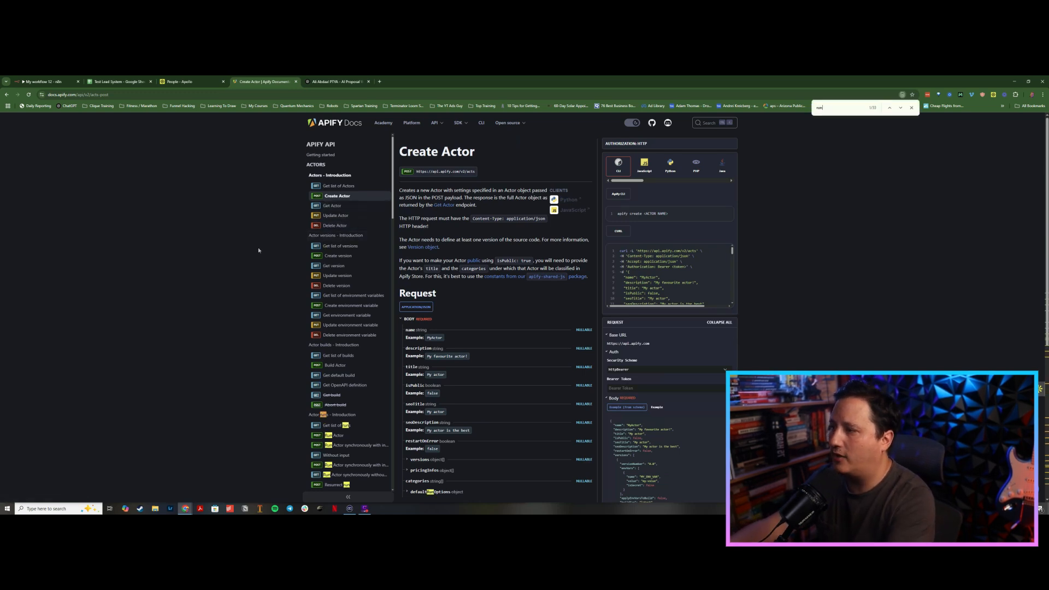
left_click(335, 435)
scroll(340, 422, "down", 3)
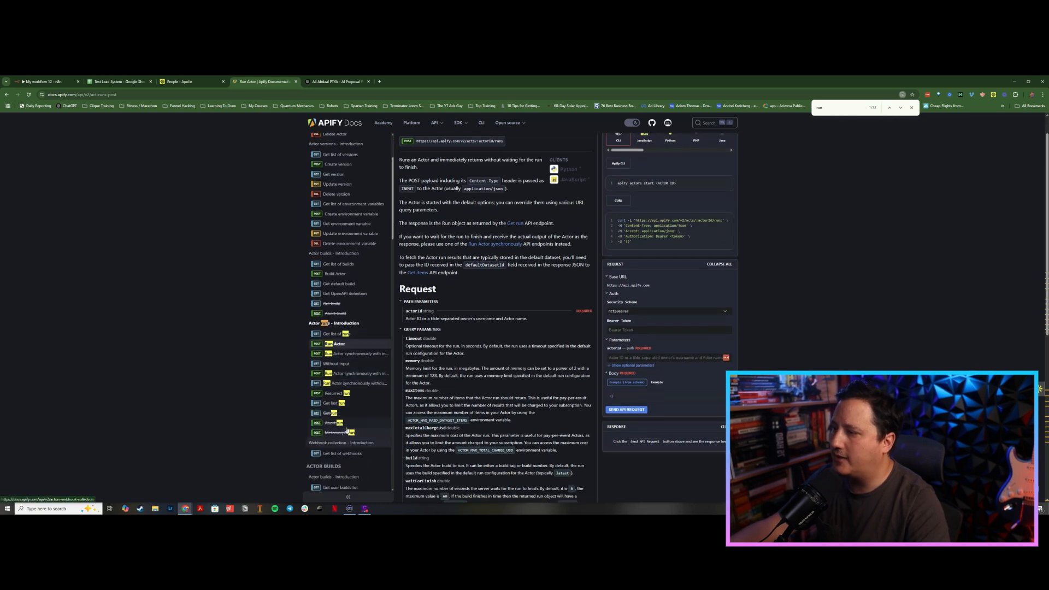
left_click(348, 354)
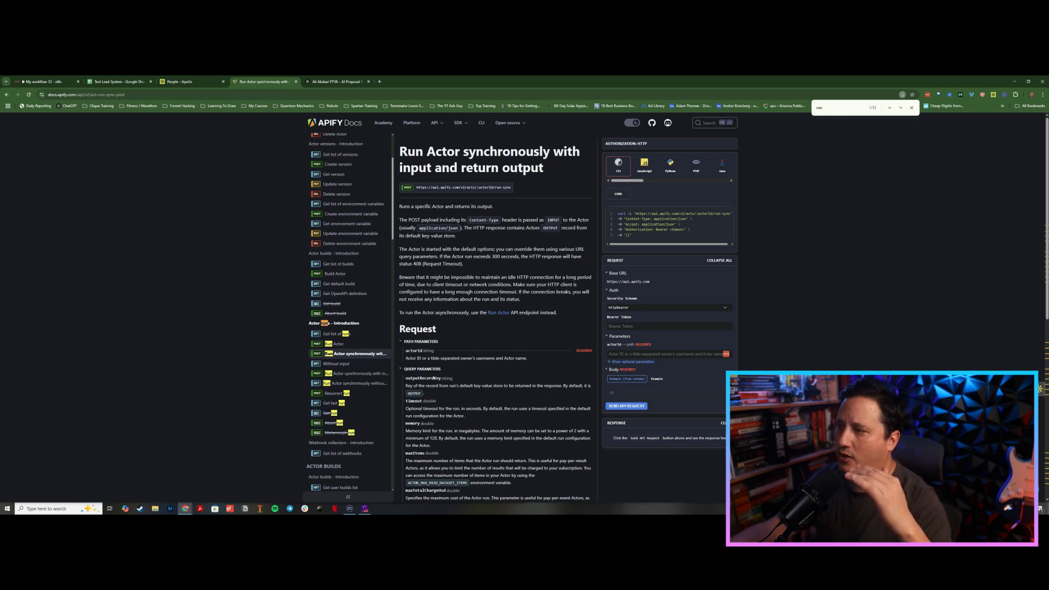
left_click(338, 344)
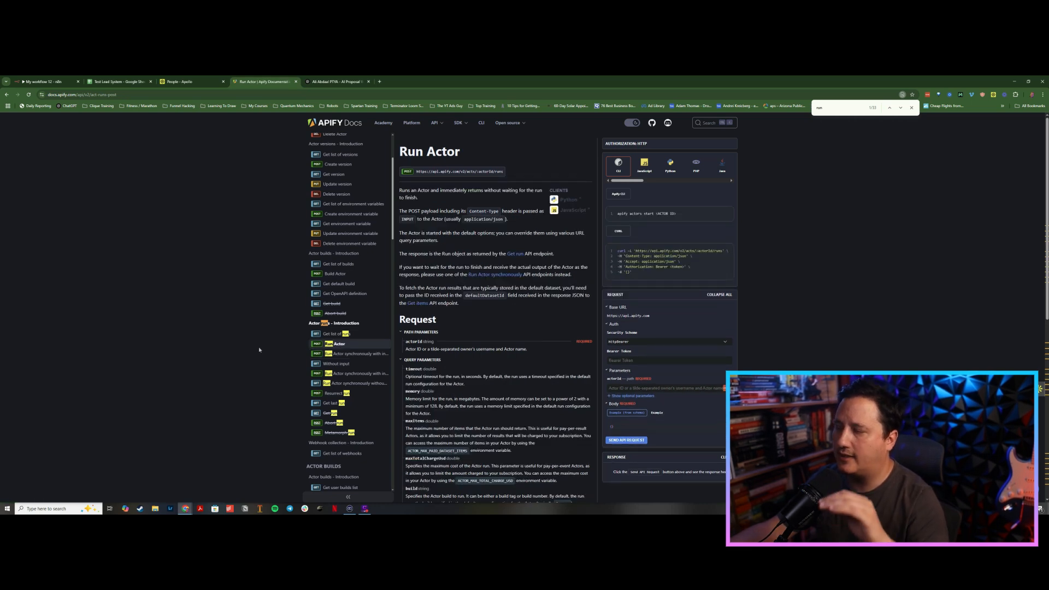
scroll(553, 306, "down", 1)
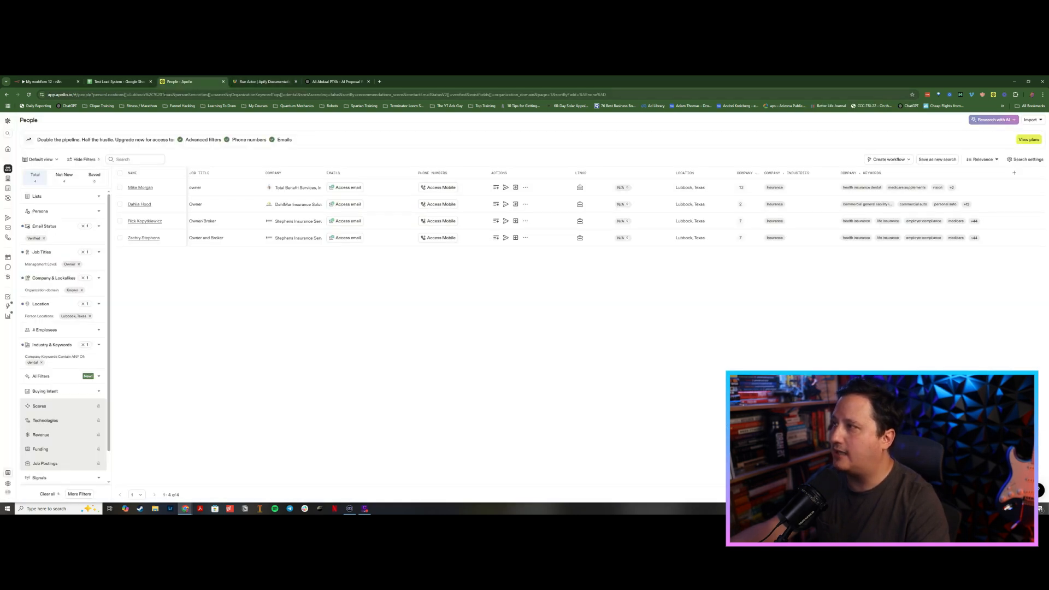
left_click(241, 81)
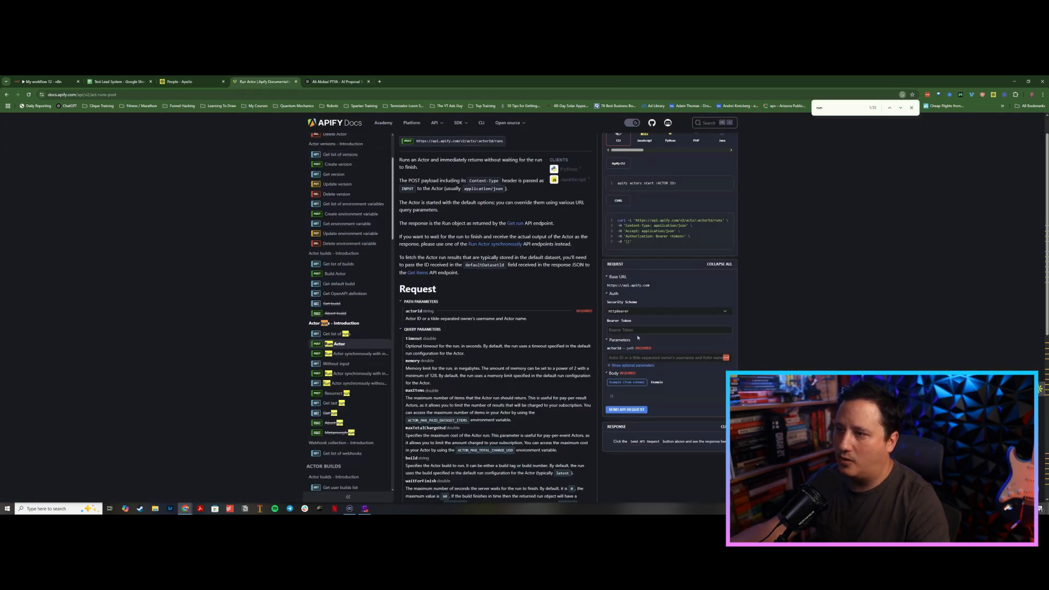
Step: Open apify.com/actors in a new tab, go to the Apify Console, and open the API & Integrations token settings
left_click(380, 81)
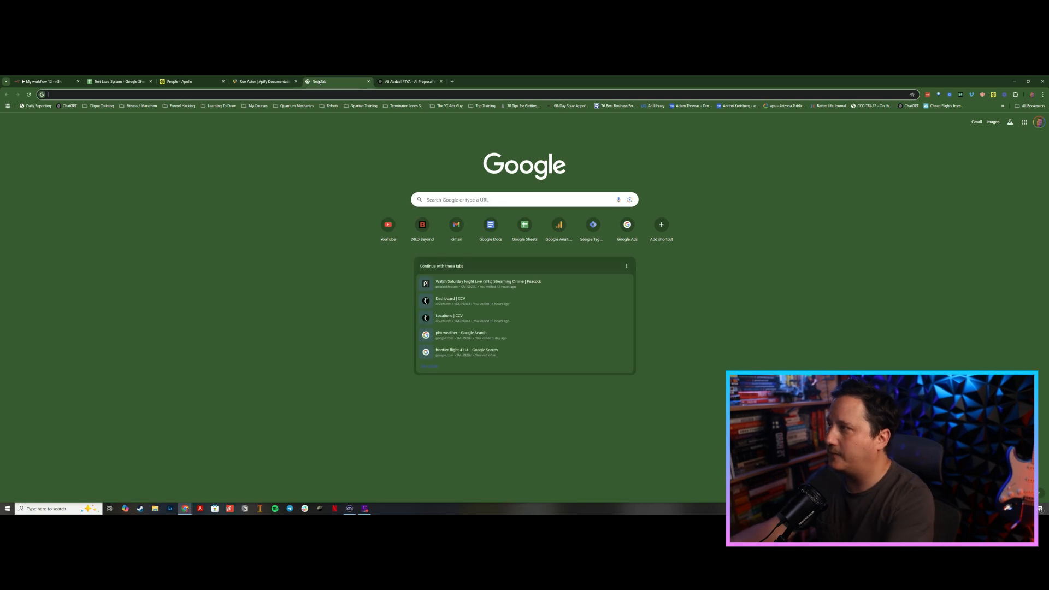
type("apify.com/actors")
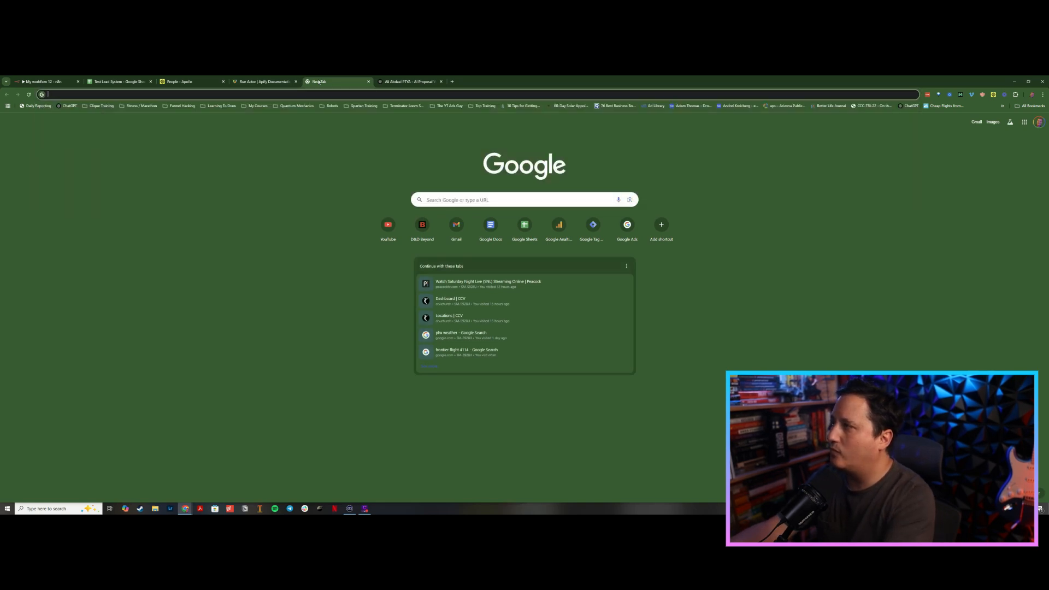
key("Return")
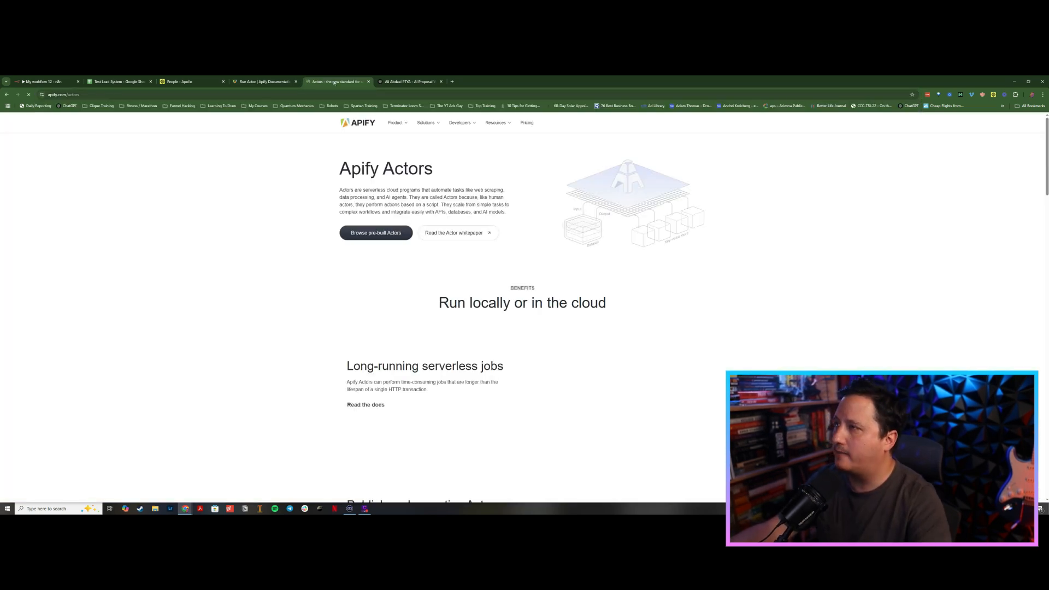
left_click(263, 80)
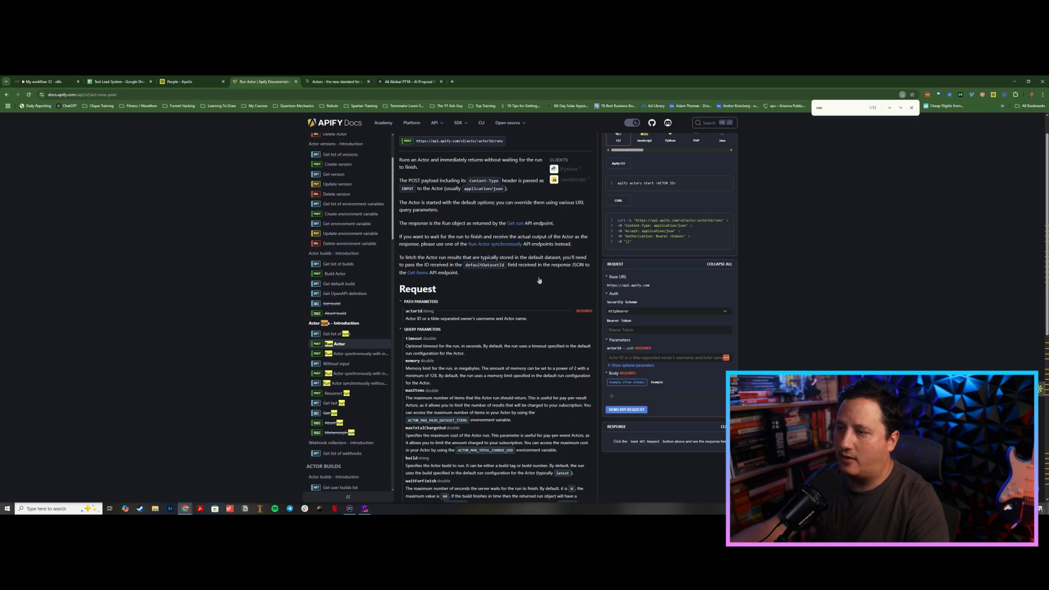
left_click(331, 82)
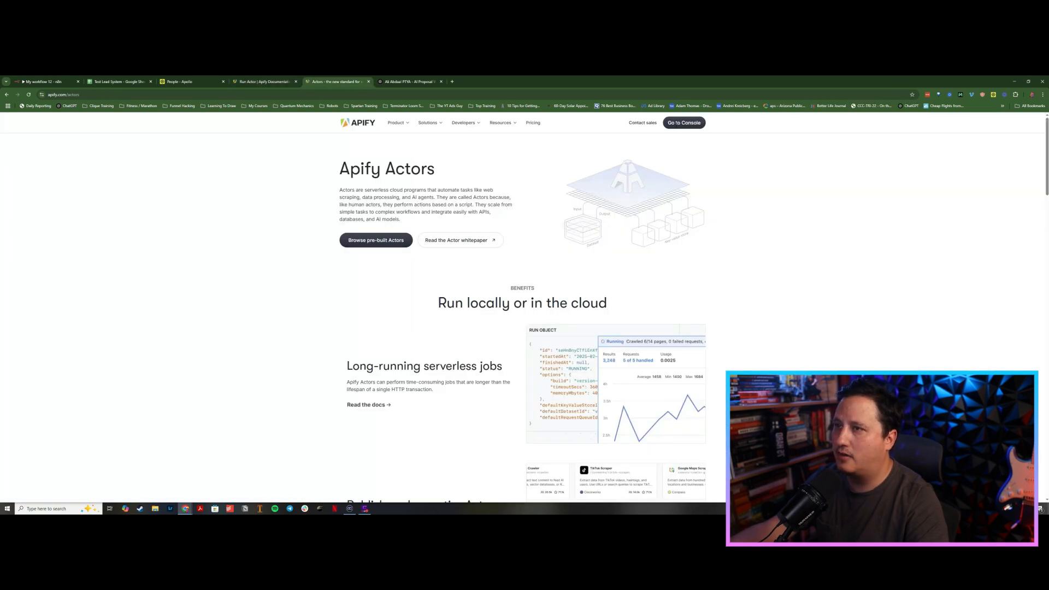
left_click(687, 124)
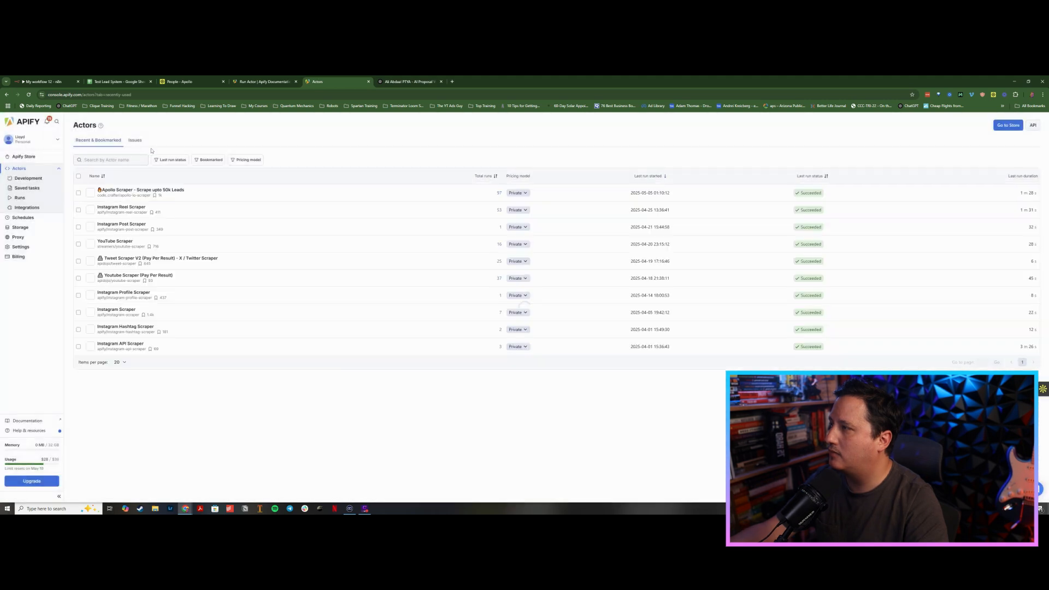
left_click(135, 141)
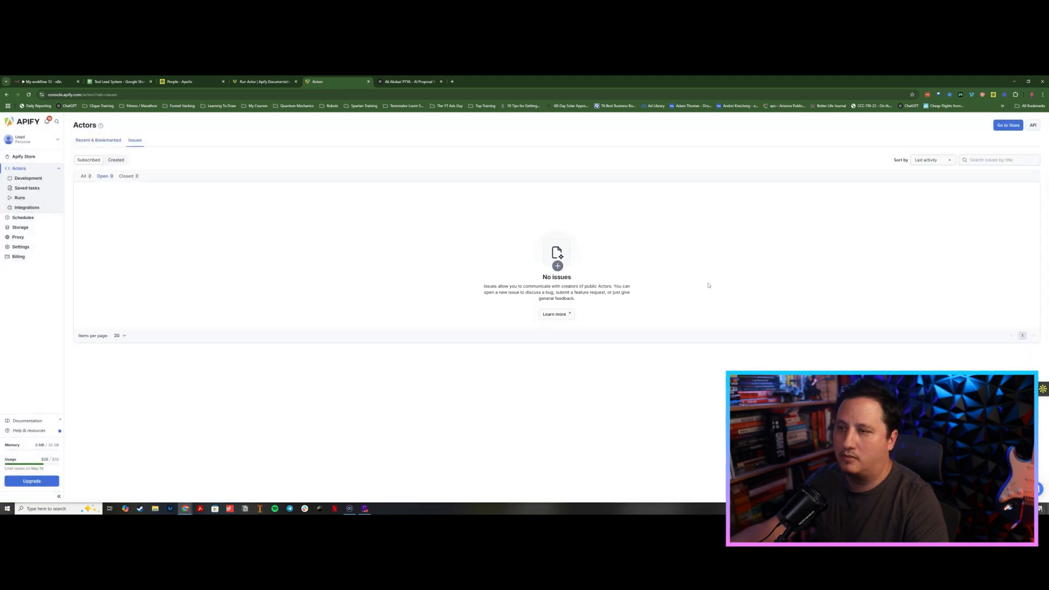
left_click(20, 247)
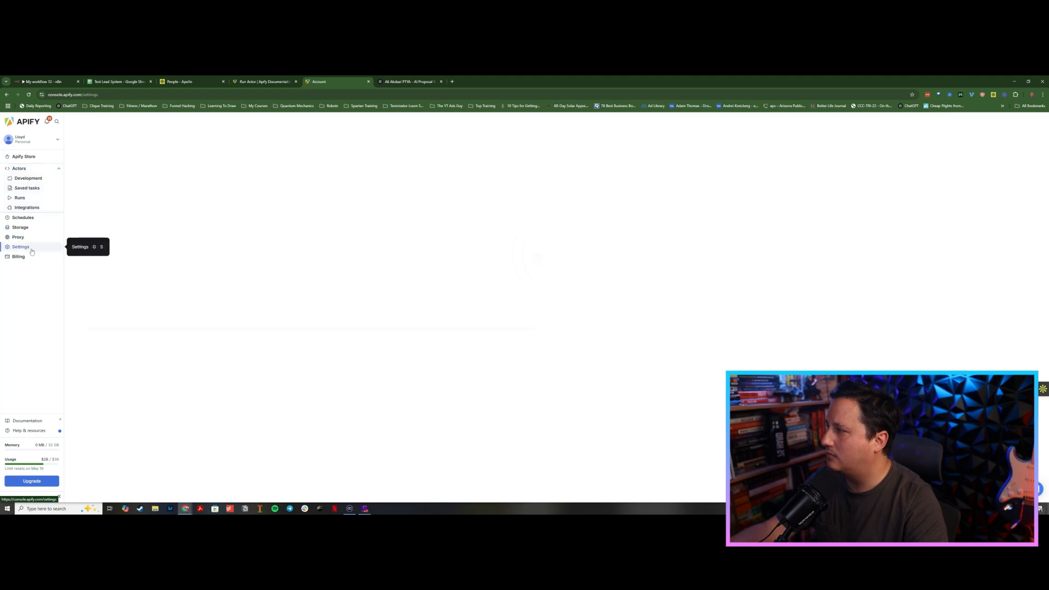
left_click(114, 140)
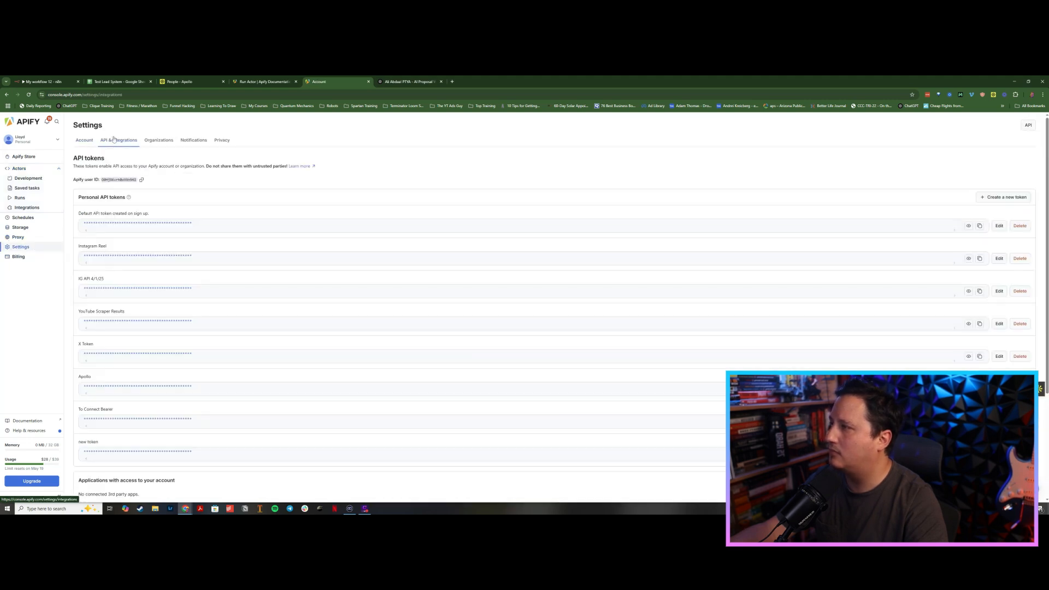
scroll(370, 326, "down", 3)
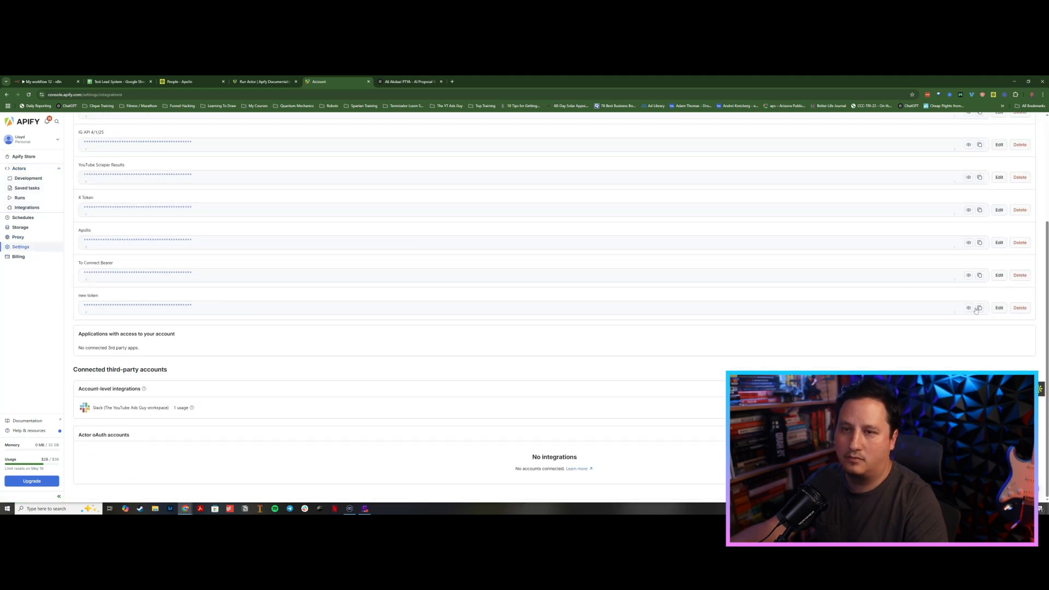
Step: Paste the Apify API token into the Bearer Token field of the Run Actor docs page
left_click(286, 82)
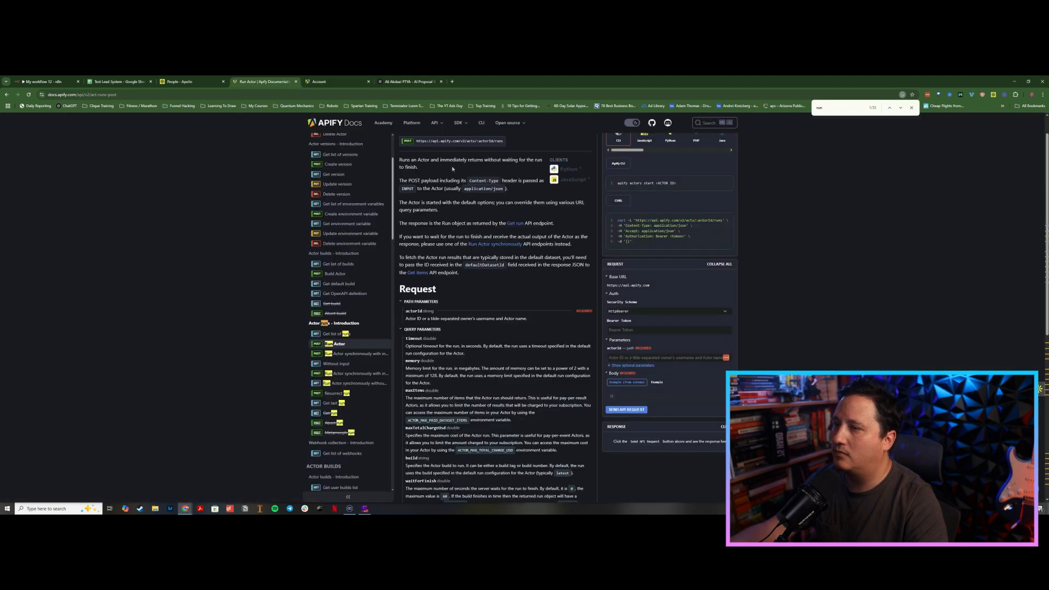
left_click(631, 330)
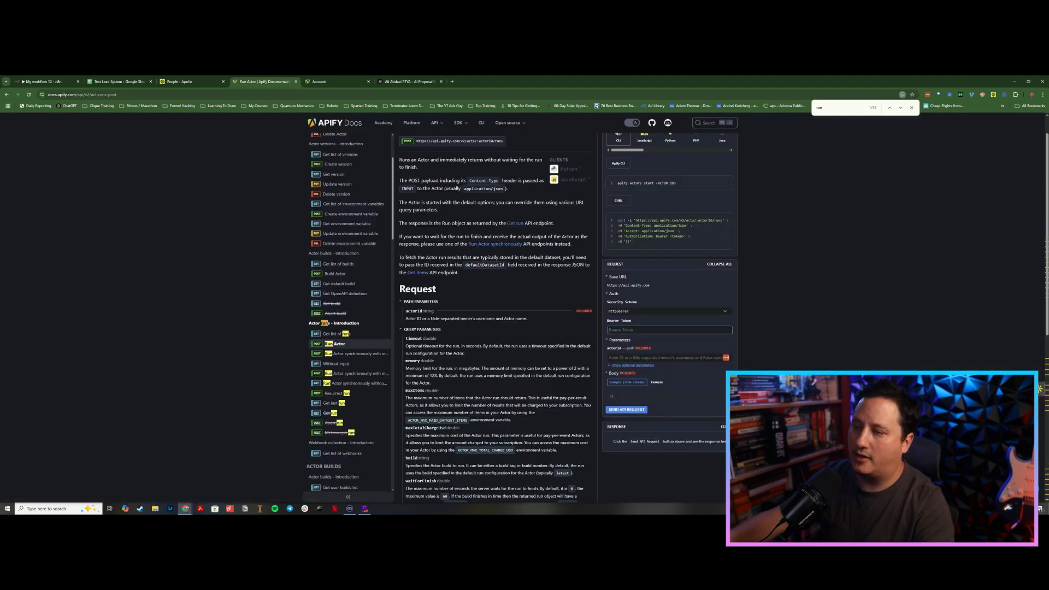
key("ctrl+v")
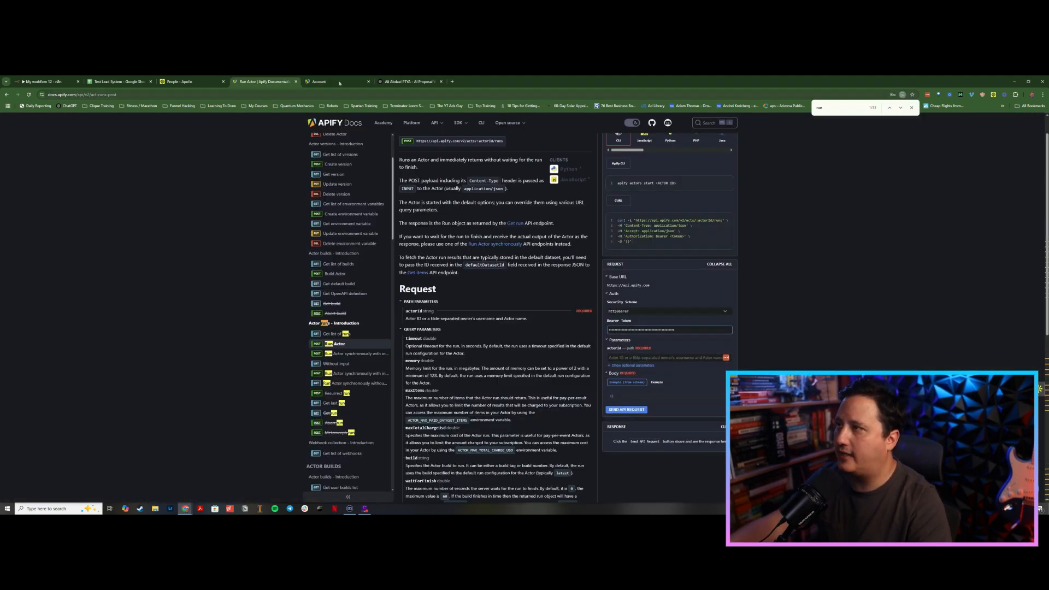
Step: Copy the Apollo Scraper actor's ID from the Apify Console and paste it into the actorId field of the Run Actor docs page
left_click(336, 81)
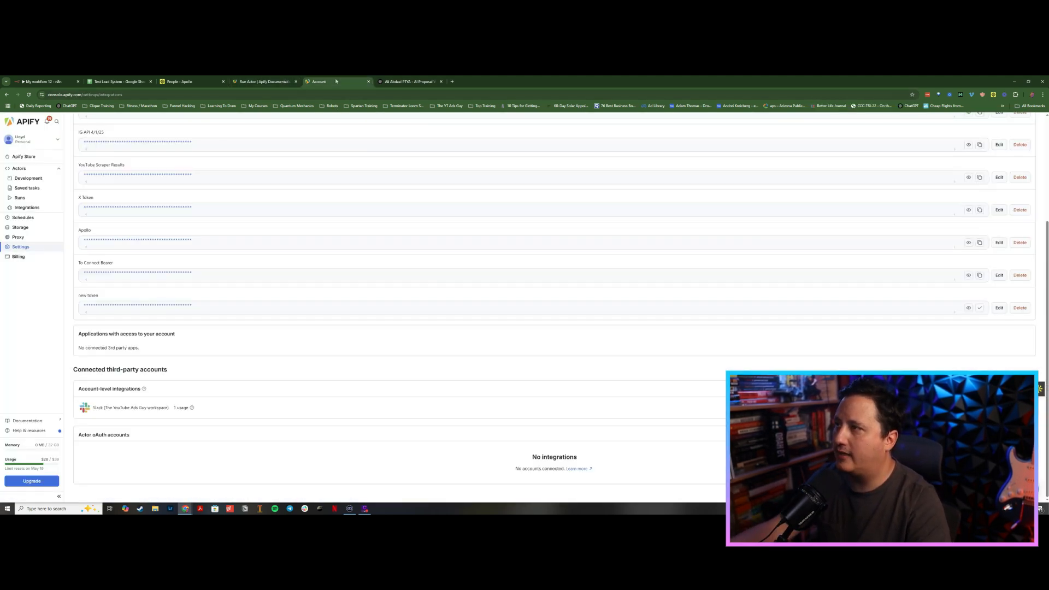
left_click(22, 169)
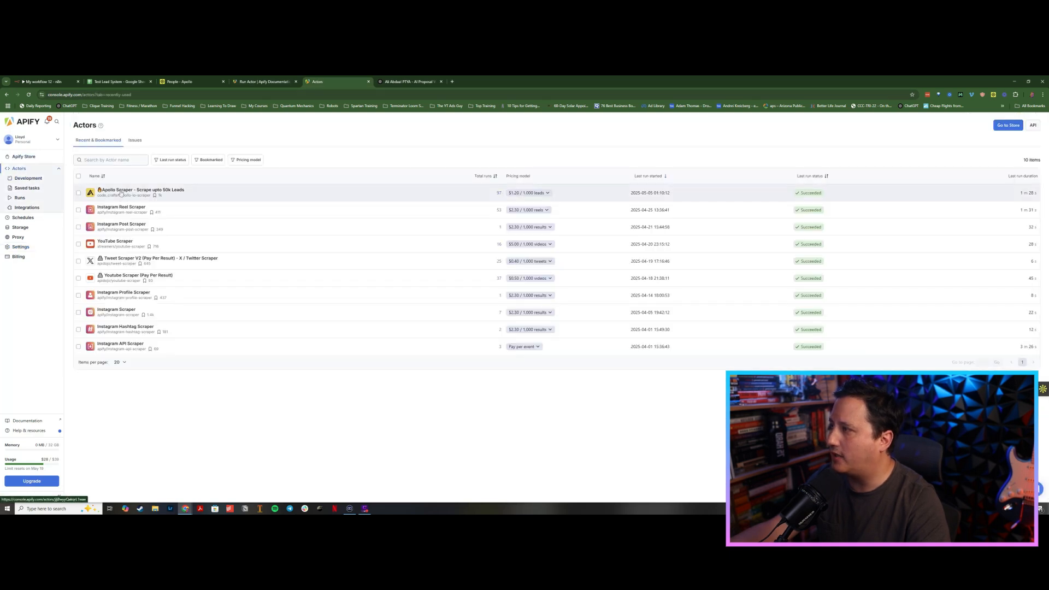
left_click(121, 192)
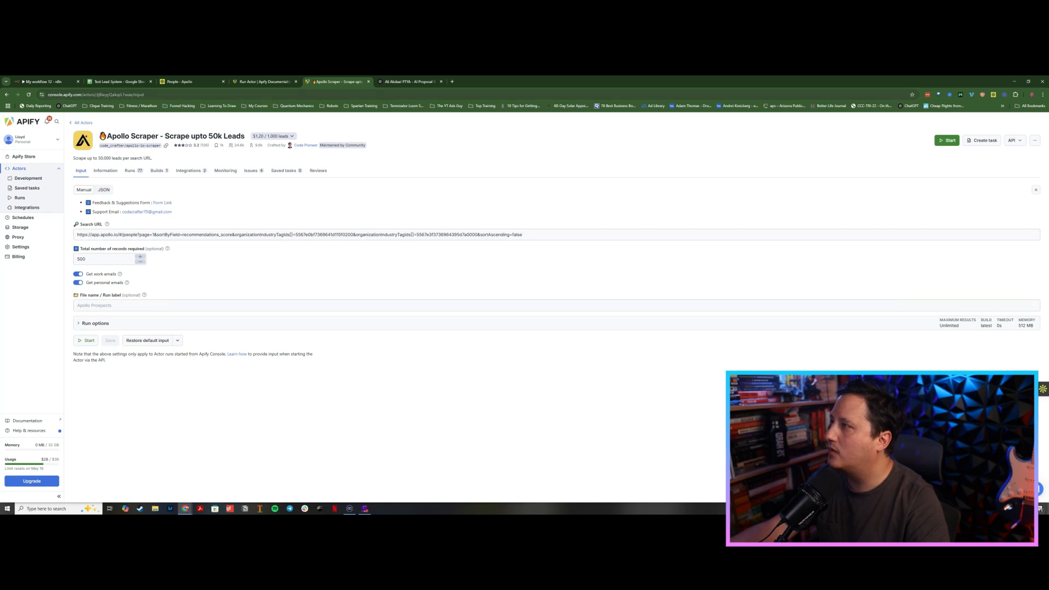
left_click_drag(95, 95, 133, 95)
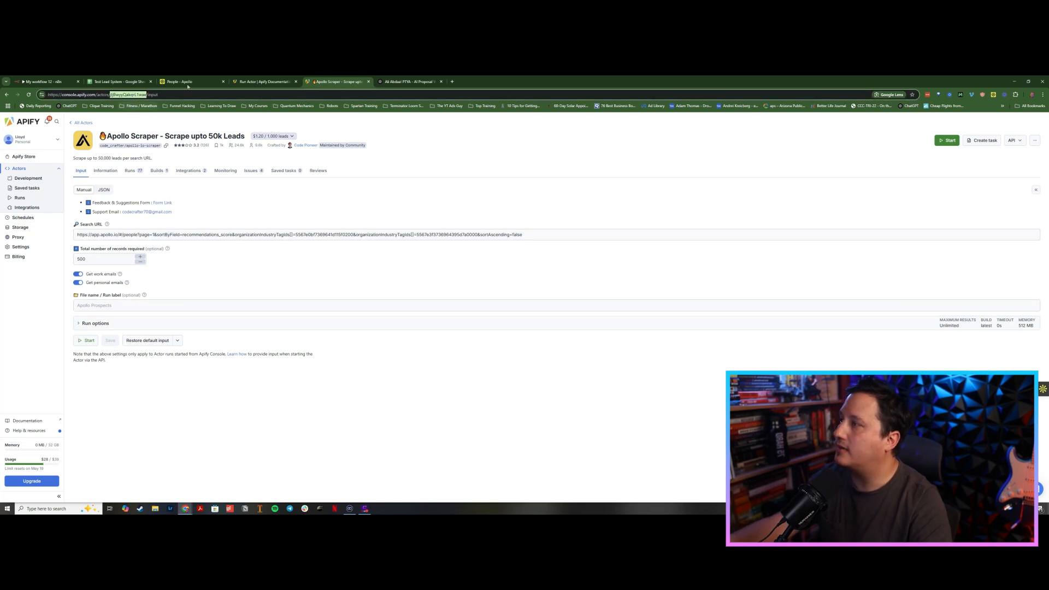
left_click(250, 83)
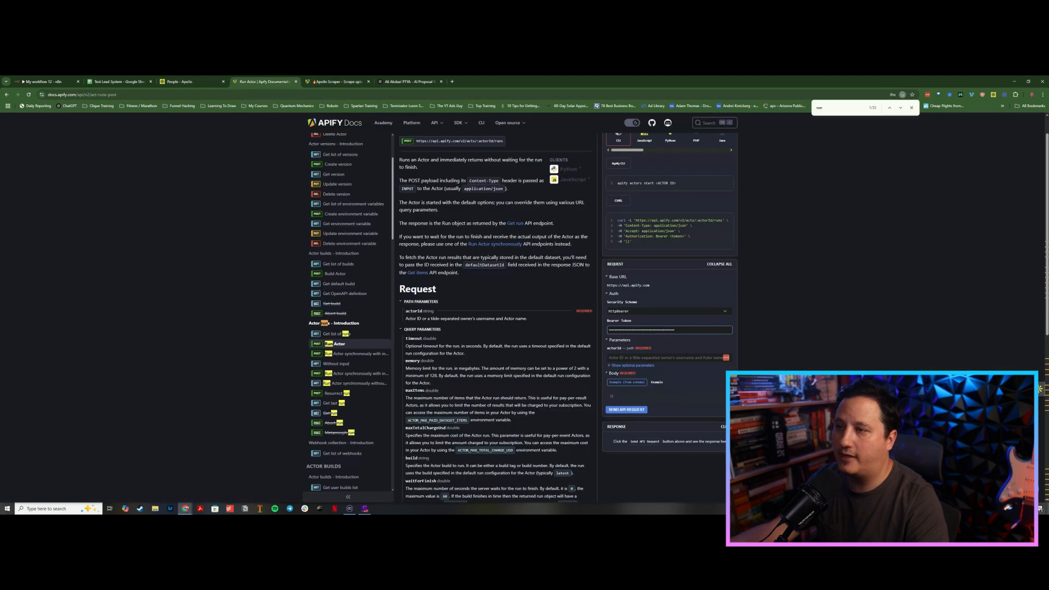
left_click(633, 359)
type("jiBwyyQakqrL1wae")
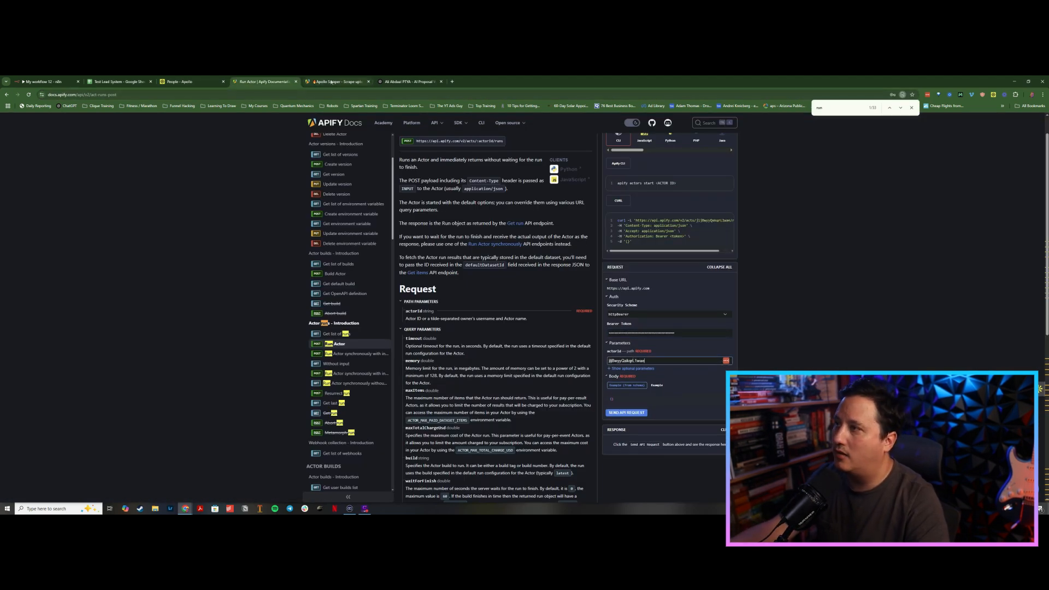
Step: Copy the Apollo Scraper's JSON input into the docs request body and send the test API request
left_click(331, 82)
left_click(101, 191)
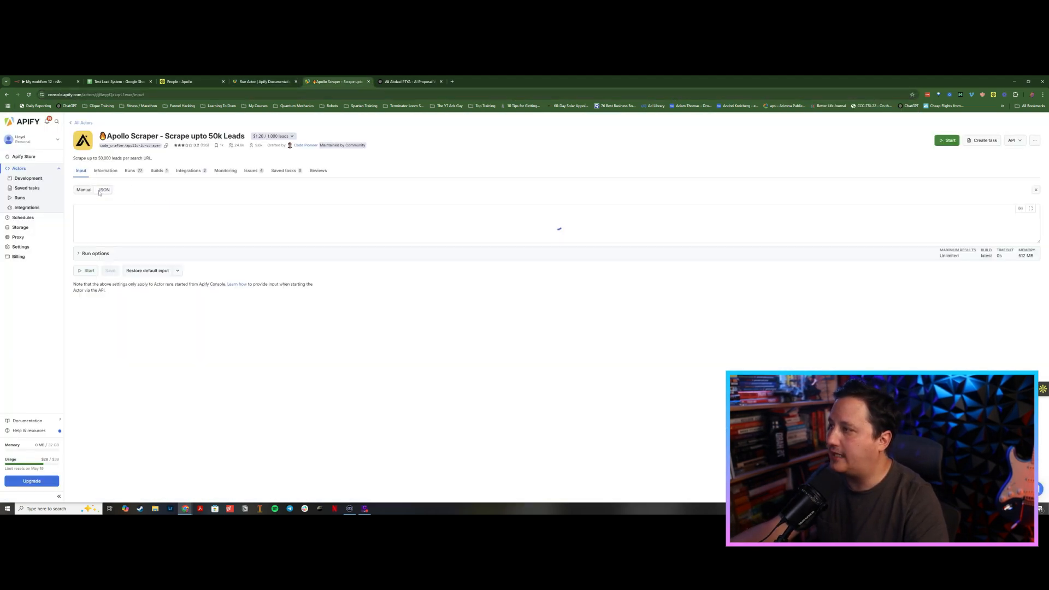
left_click(129, 213)
key("ctrl+a")
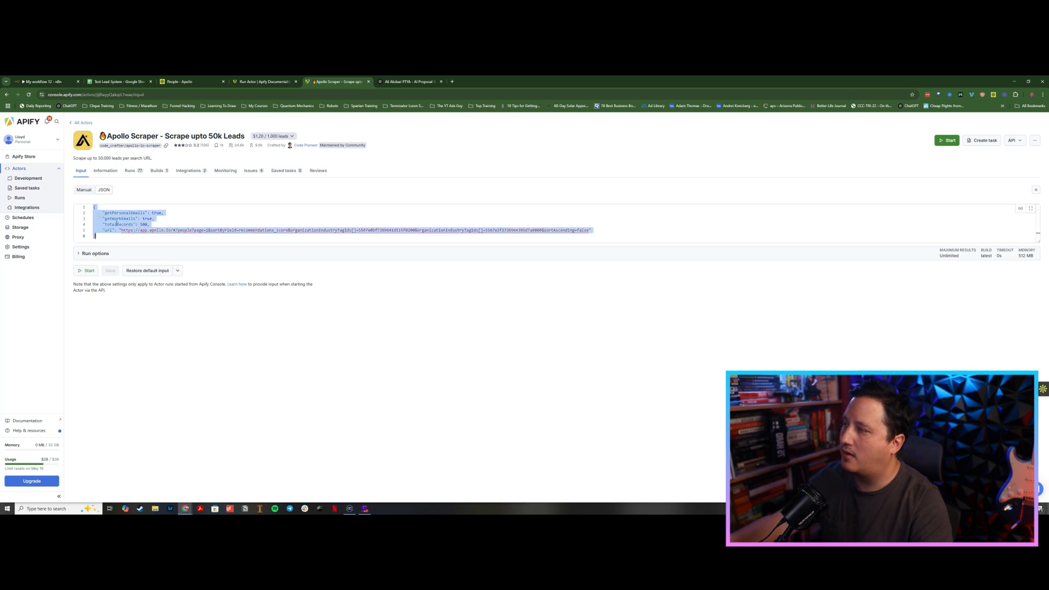
key("ctrl+shift+Tab")
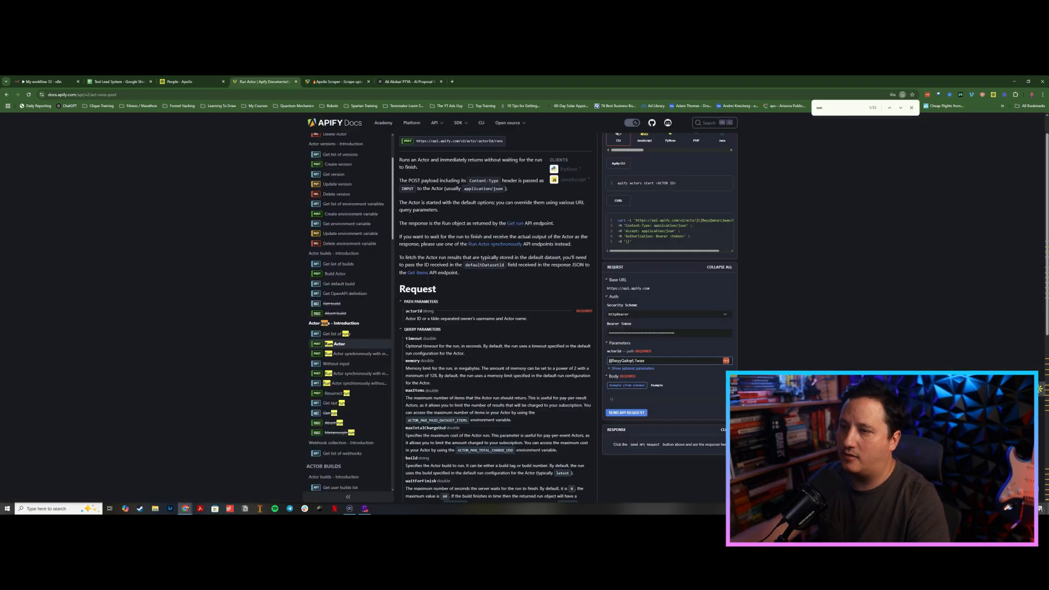
left_click(623, 398)
key("ctrl+v")
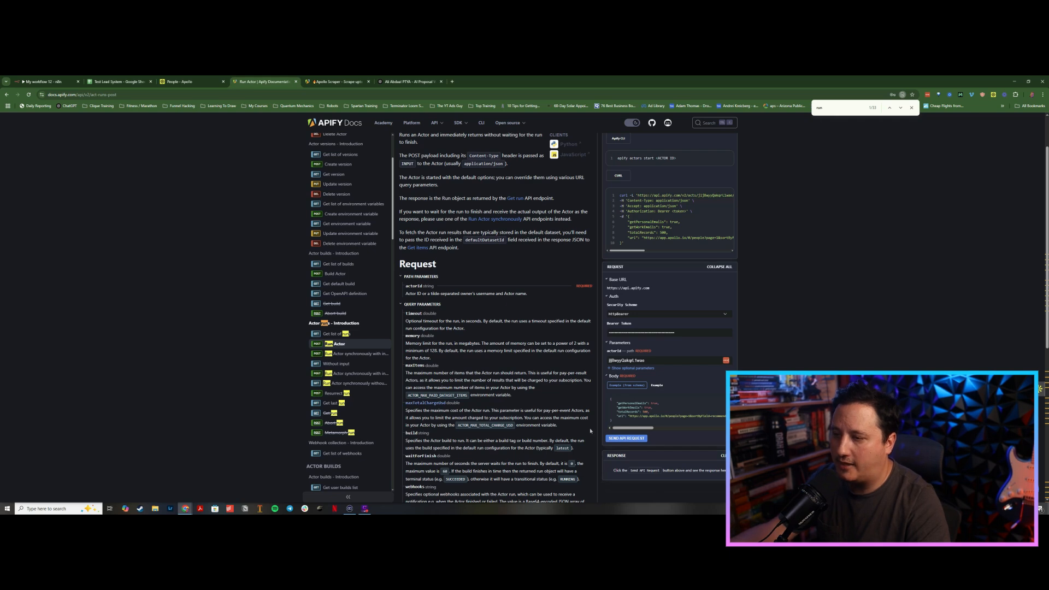
scroll(763, 361, "down", 1)
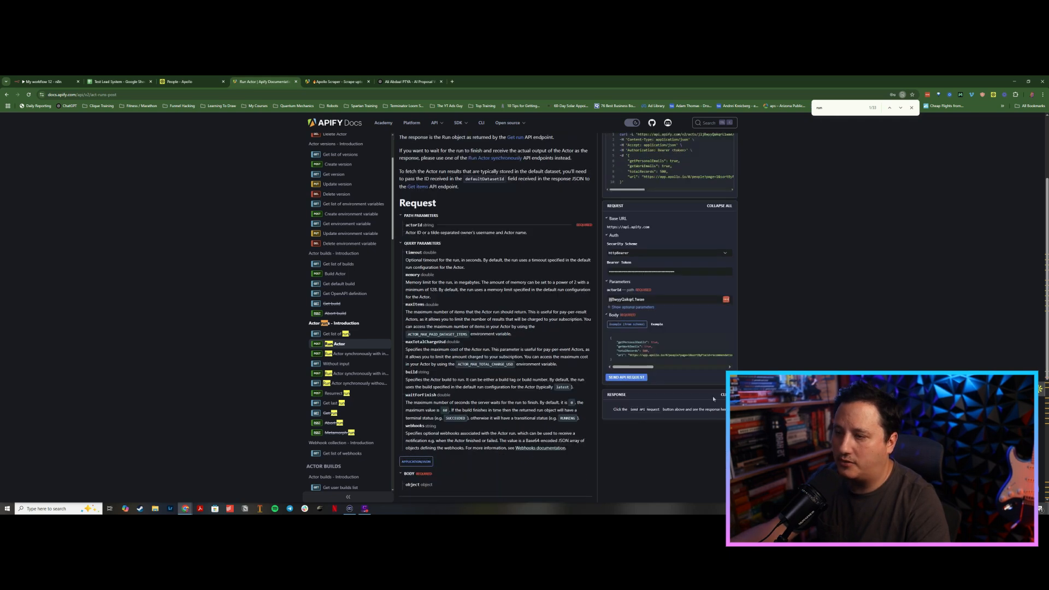
left_click(624, 379)
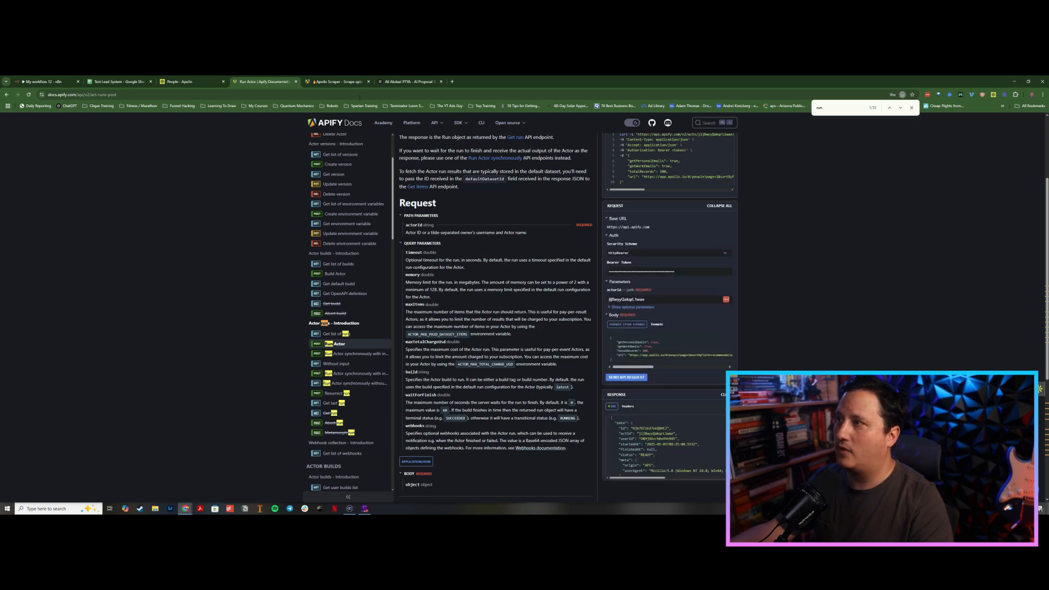
Step: Abort the newly started Apollo Scraper run in the actor's Runs list
left_click(330, 82)
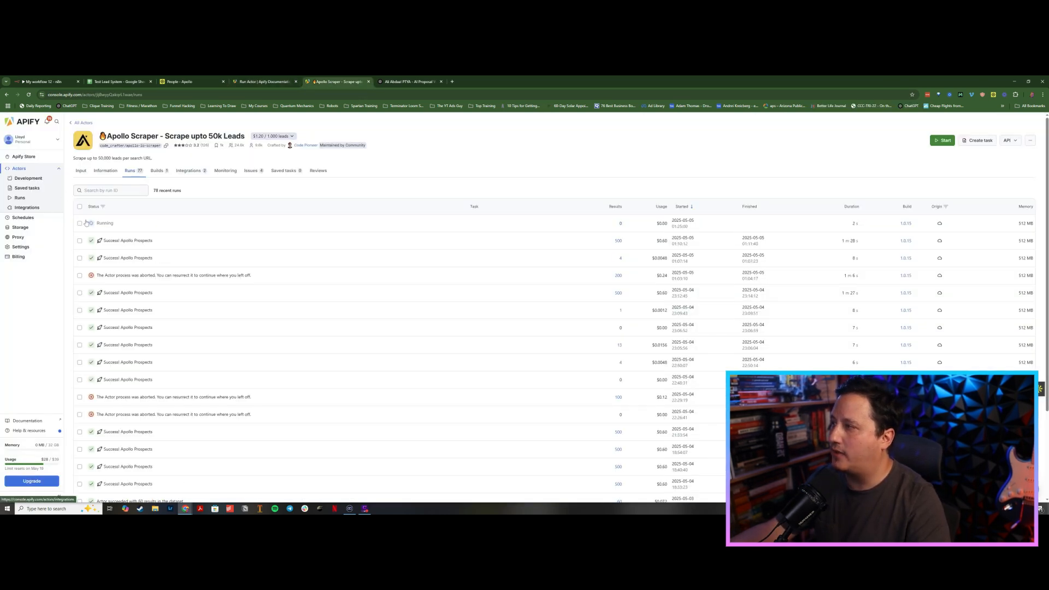
left_click(79, 223)
left_click(231, 191)
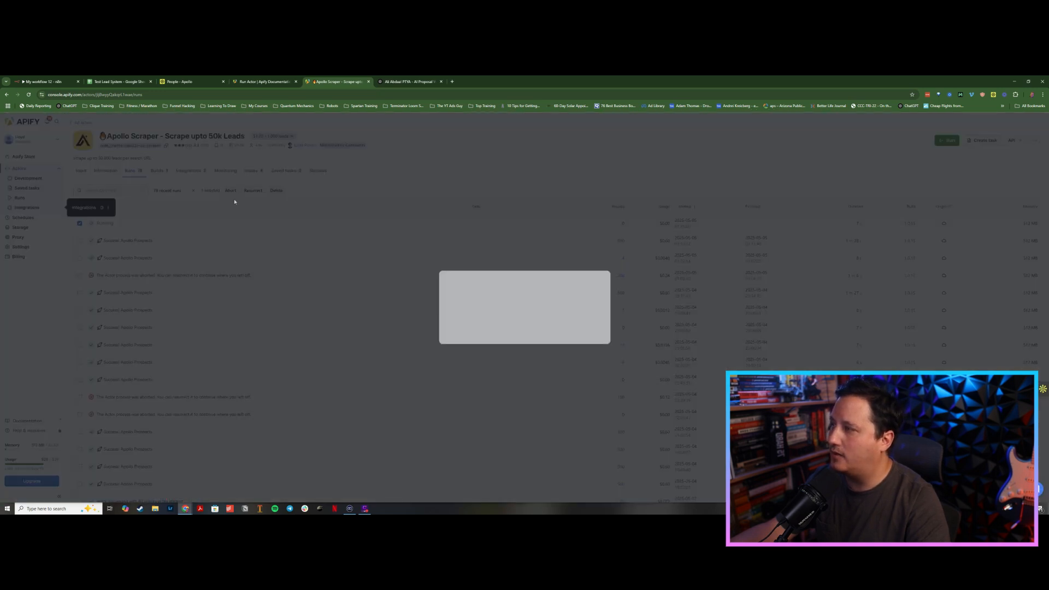
left_click(588, 333)
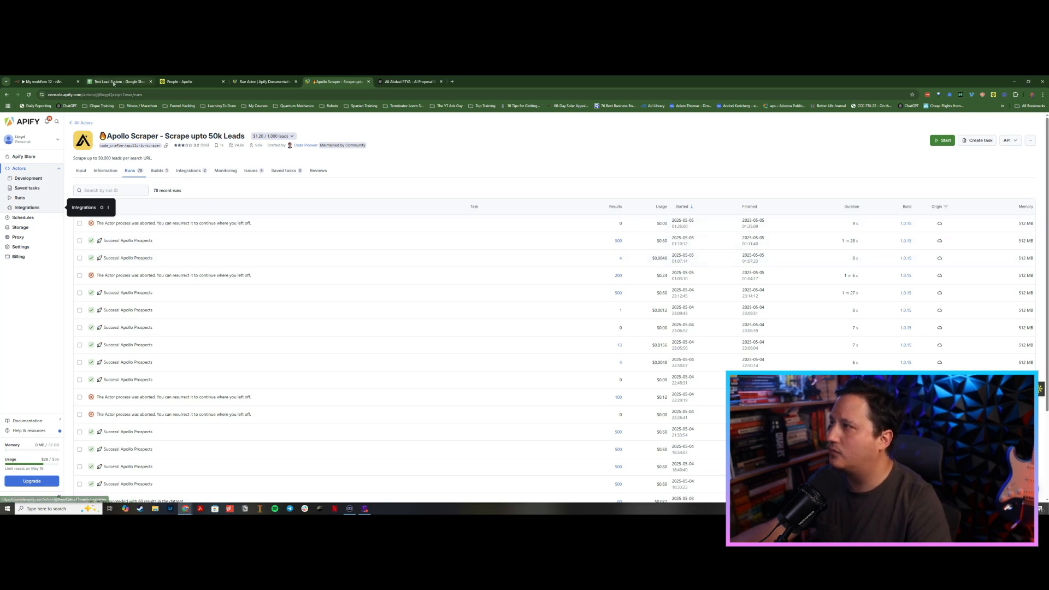
left_click(118, 82)
left_click(265, 81)
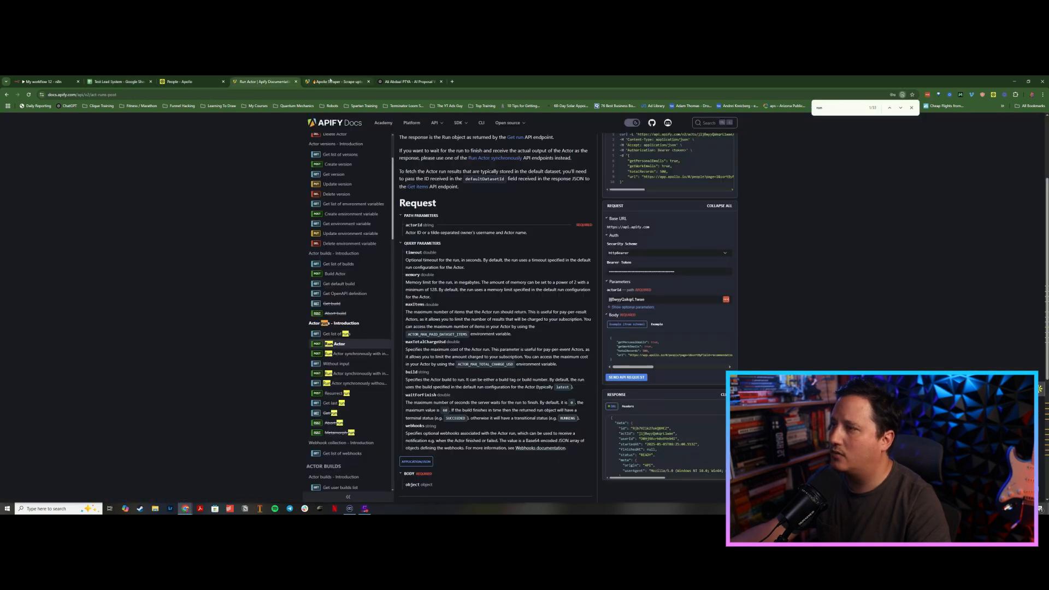
left_click(330, 81)
left_click(279, 82)
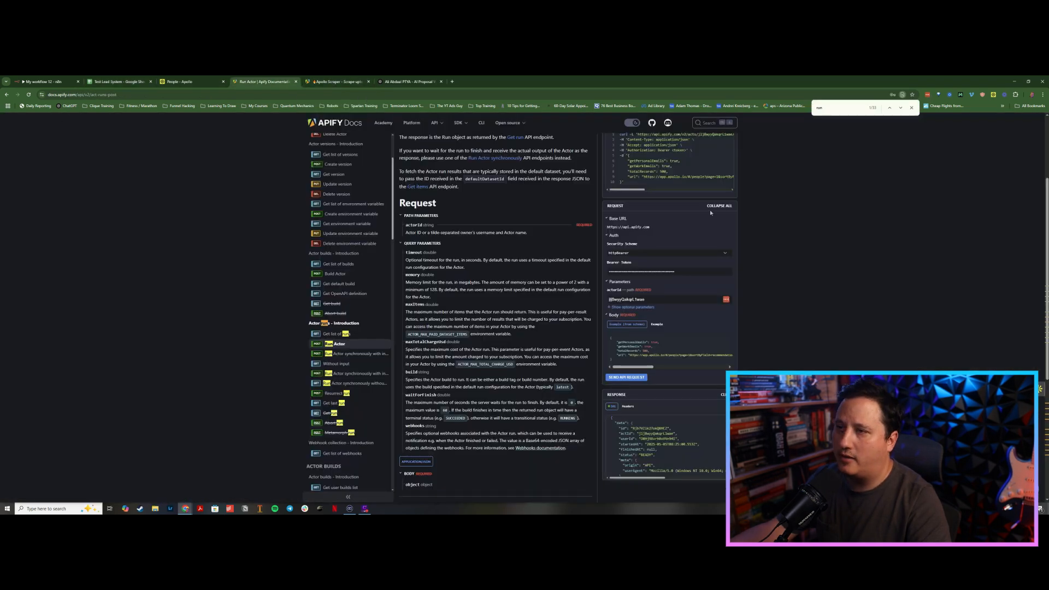
scroll(717, 222, "up", 2)
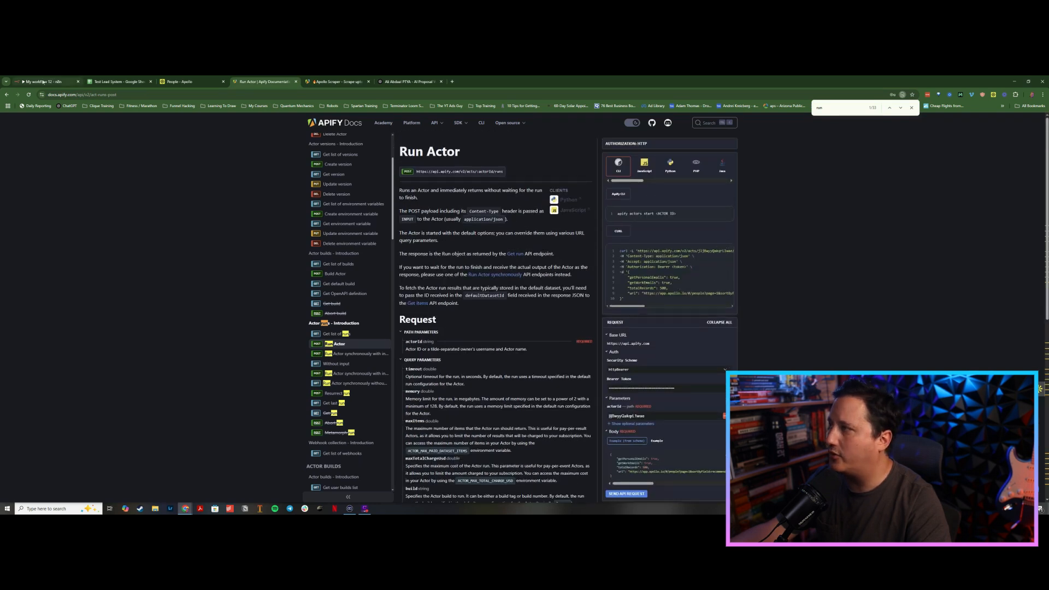
left_click(43, 82)
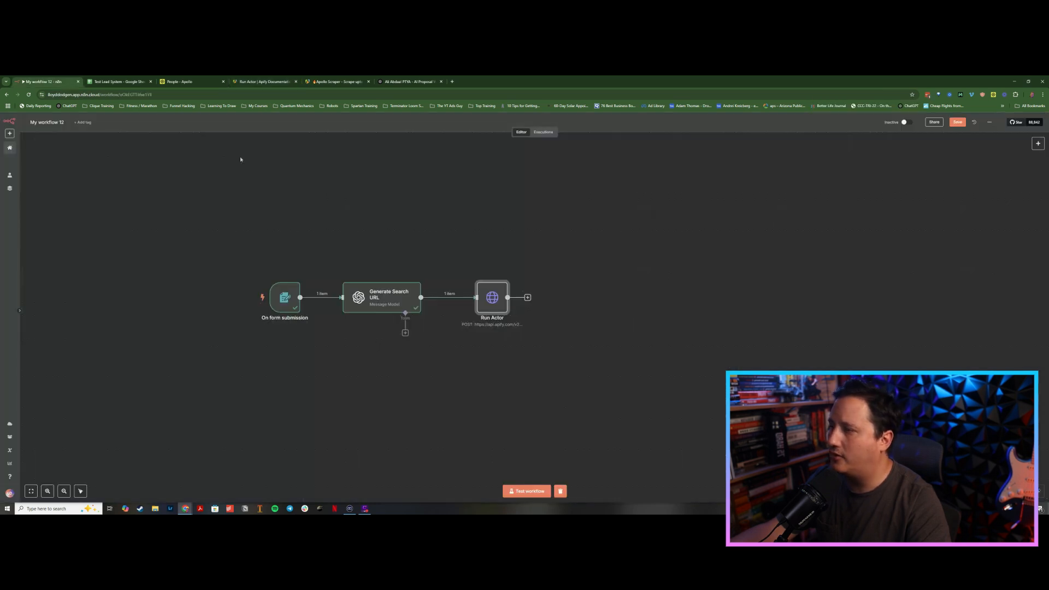
Step: Open the Run Actor node and review its headers and body parameters
double_click(483, 298)
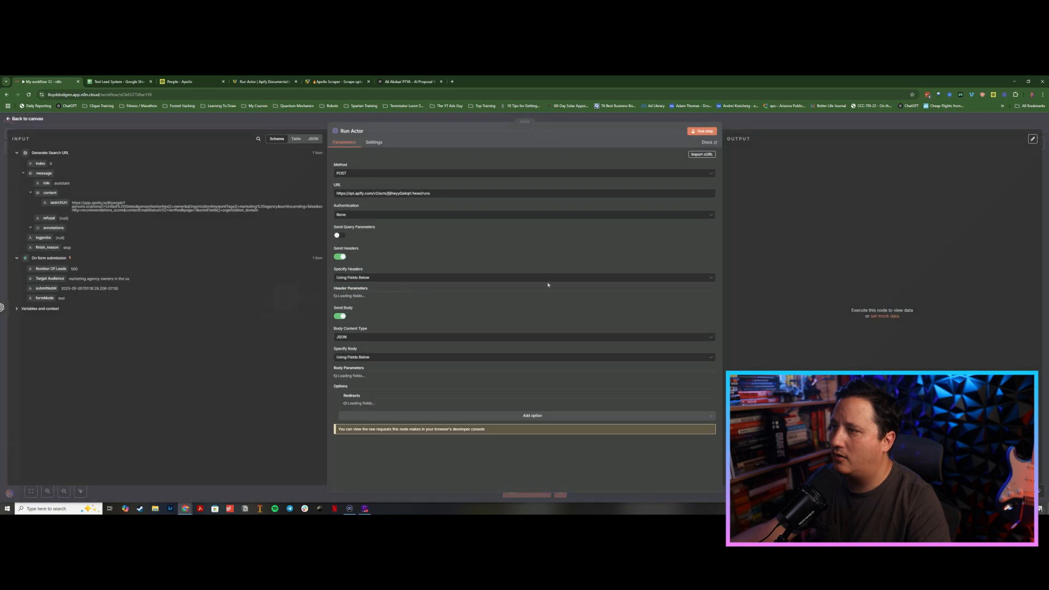
left_click(697, 155)
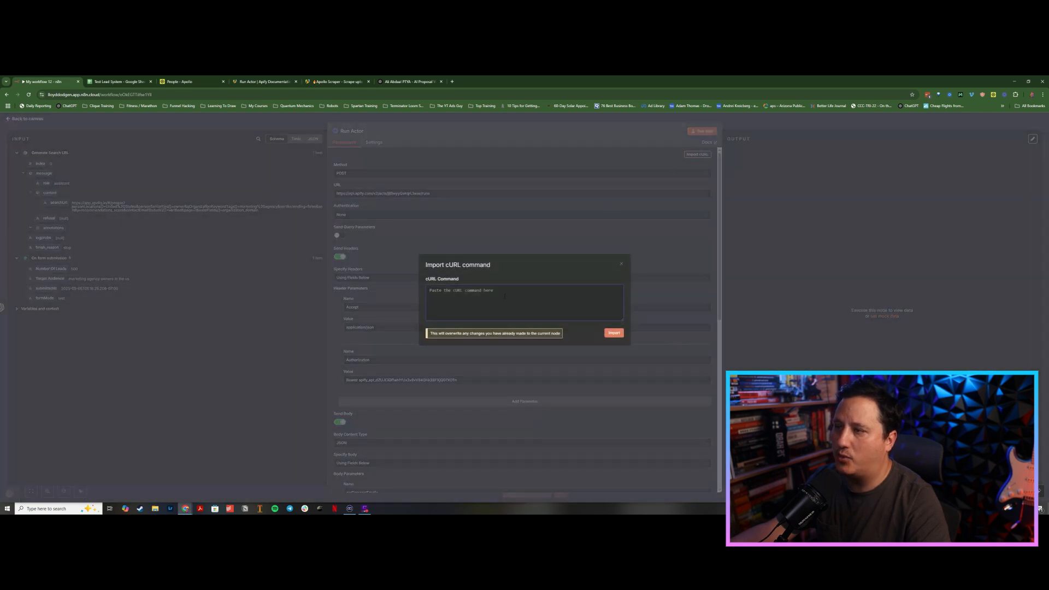
left_click(623, 265)
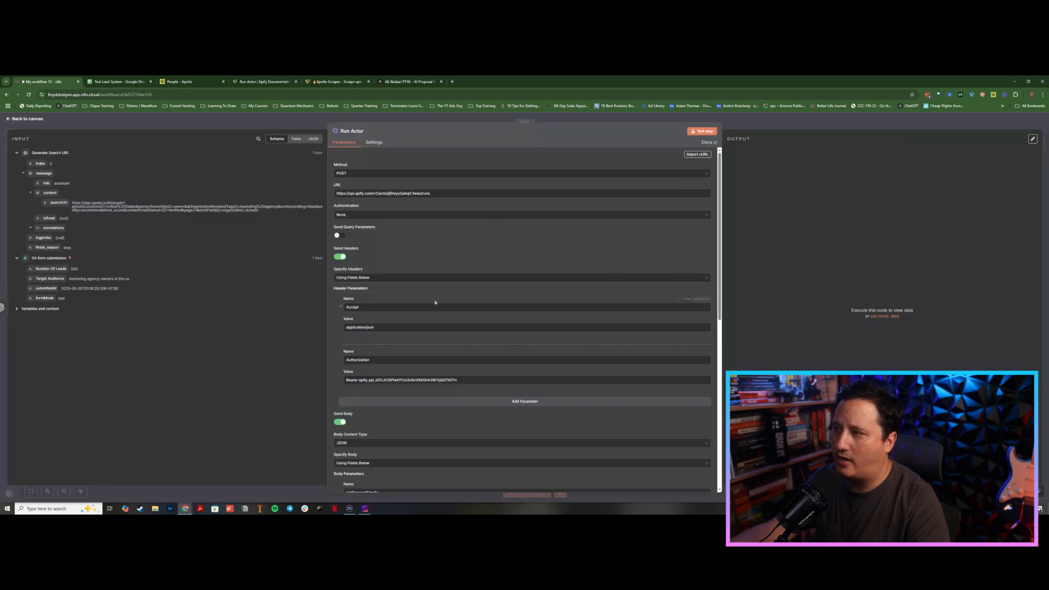
scroll(439, 355, "down", 1)
scroll(437, 358, "down", 2)
scroll(406, 354, "up", 2)
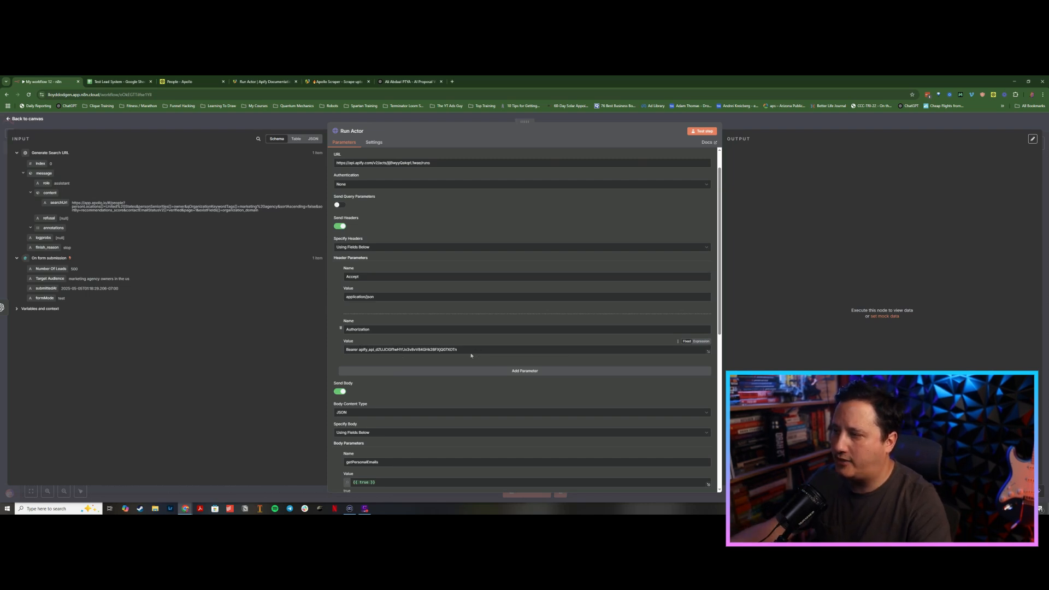
scroll(410, 304, "down", 5)
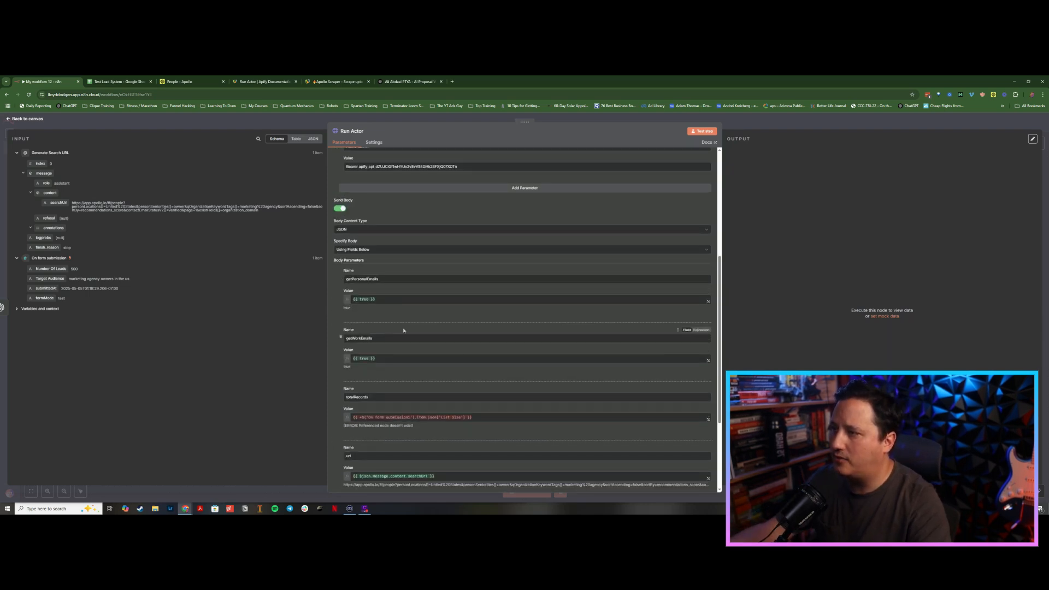
scroll(403, 327, "down", 1)
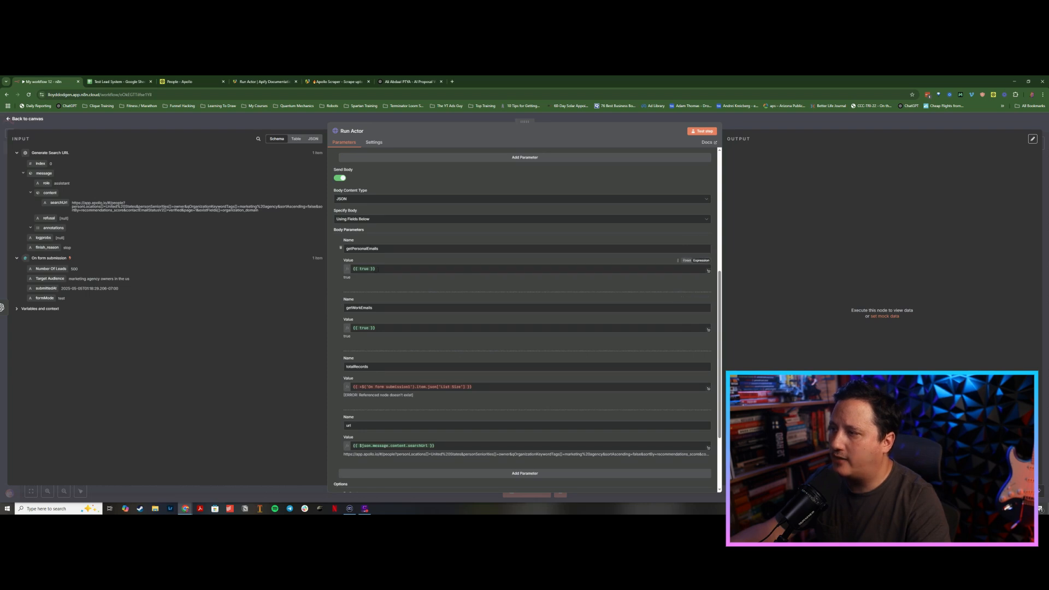
Step: Re-enter the getPersonalEmails body parameter value as the expression {{ true }}
left_click_drag(377, 269, 354, 268)
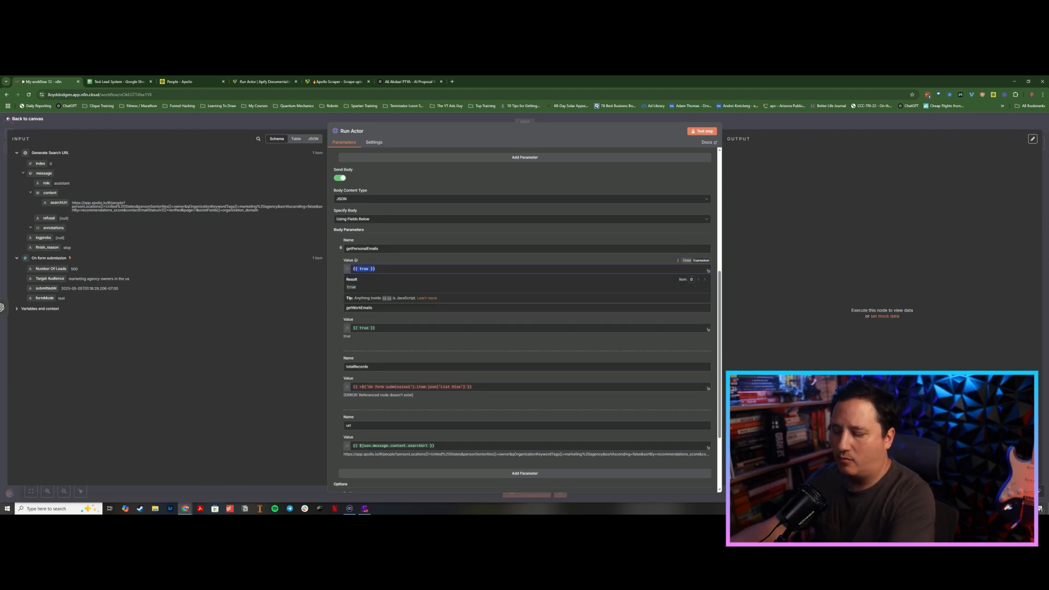
key("BackSpace")
type("tur")
key("BackSpace")
key("BackSpace")
type("rue")
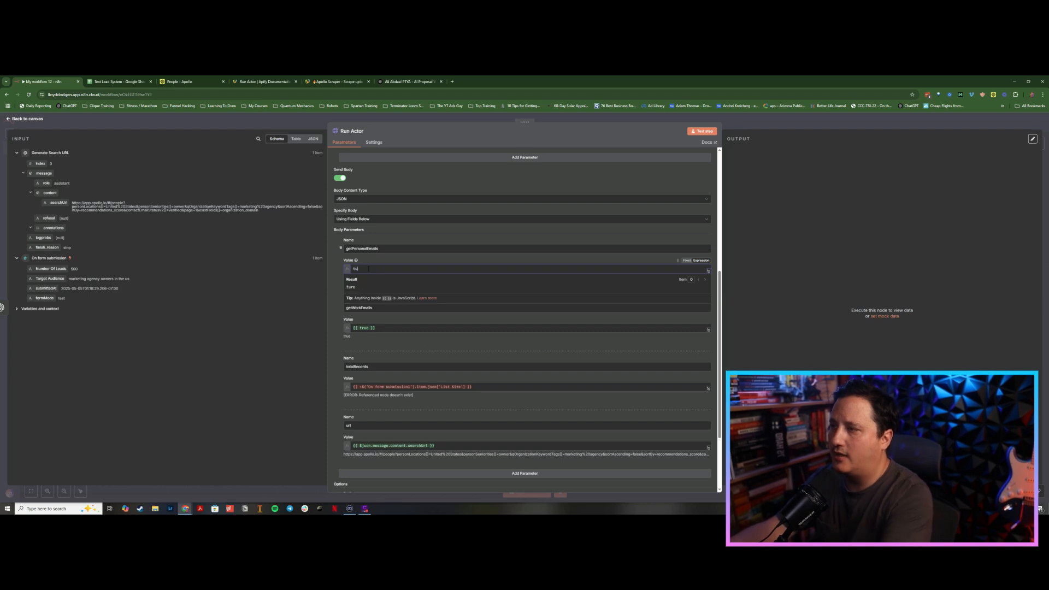
left_click(332, 269)
left_click_drag(362, 270, 346, 270)
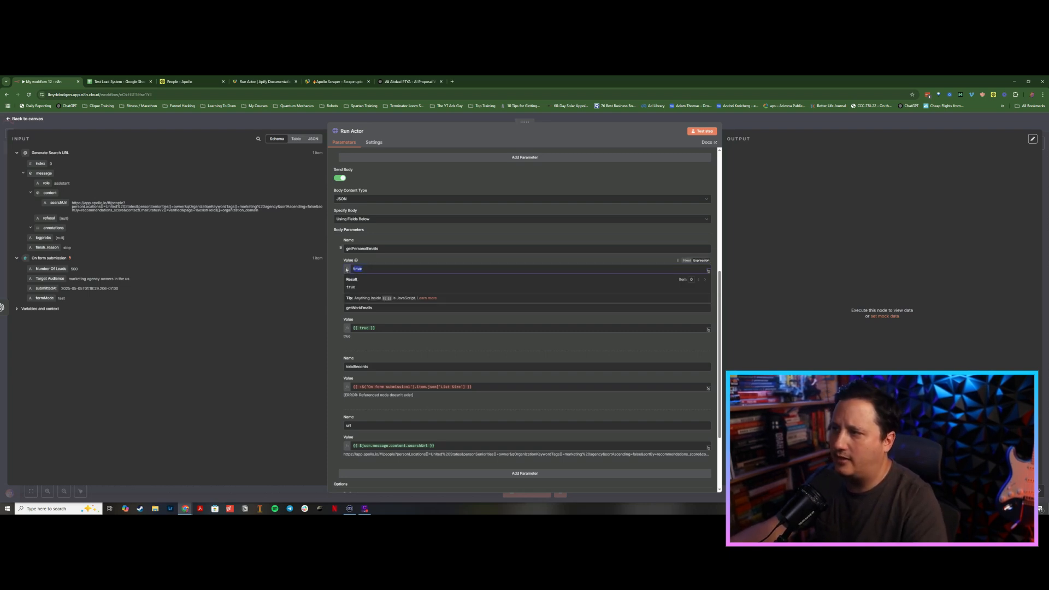
type("{ ")
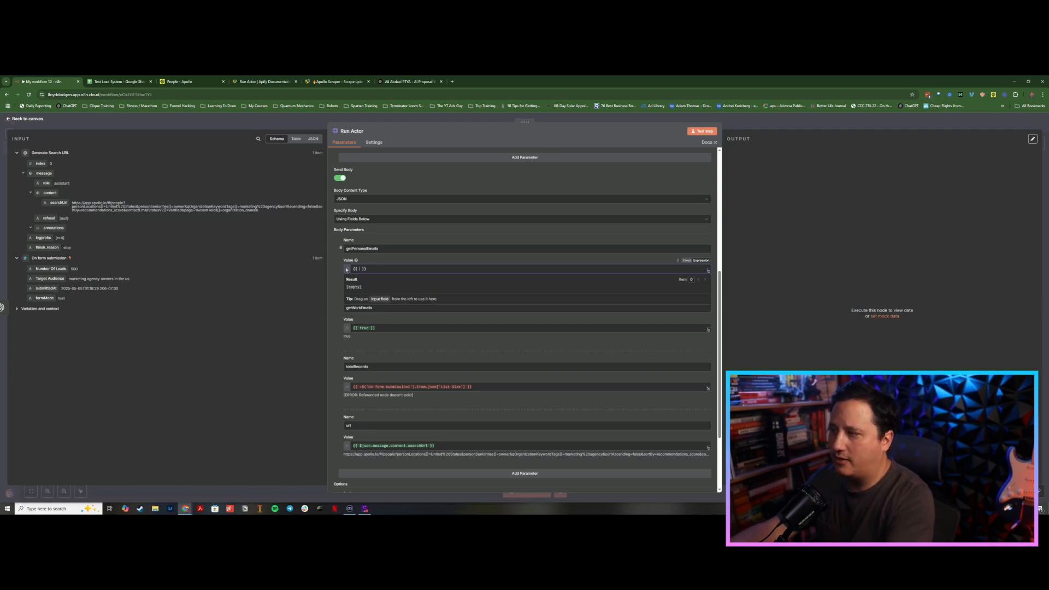
type("tr")
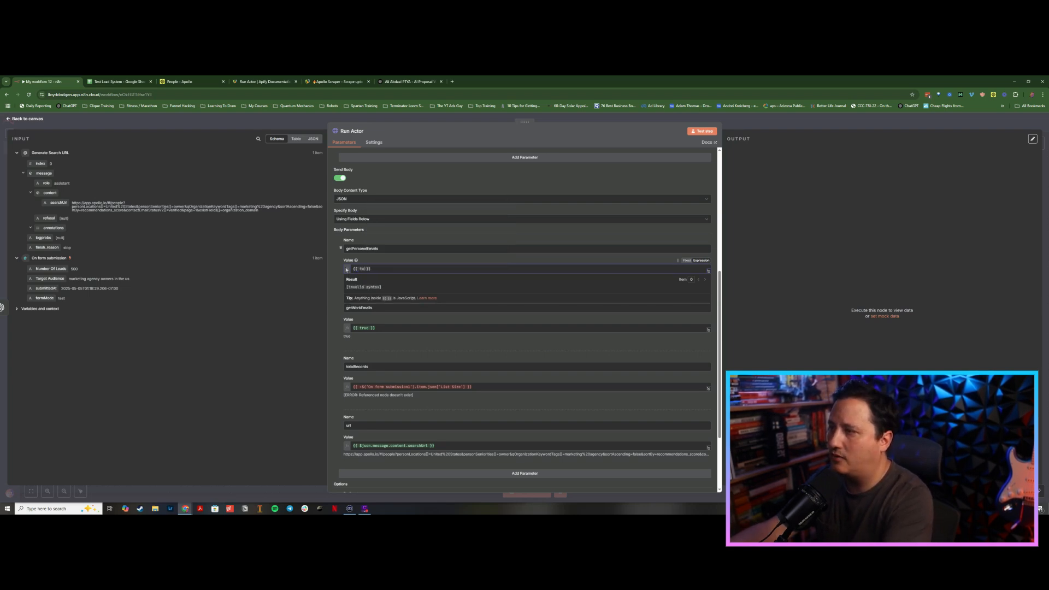
type("u")
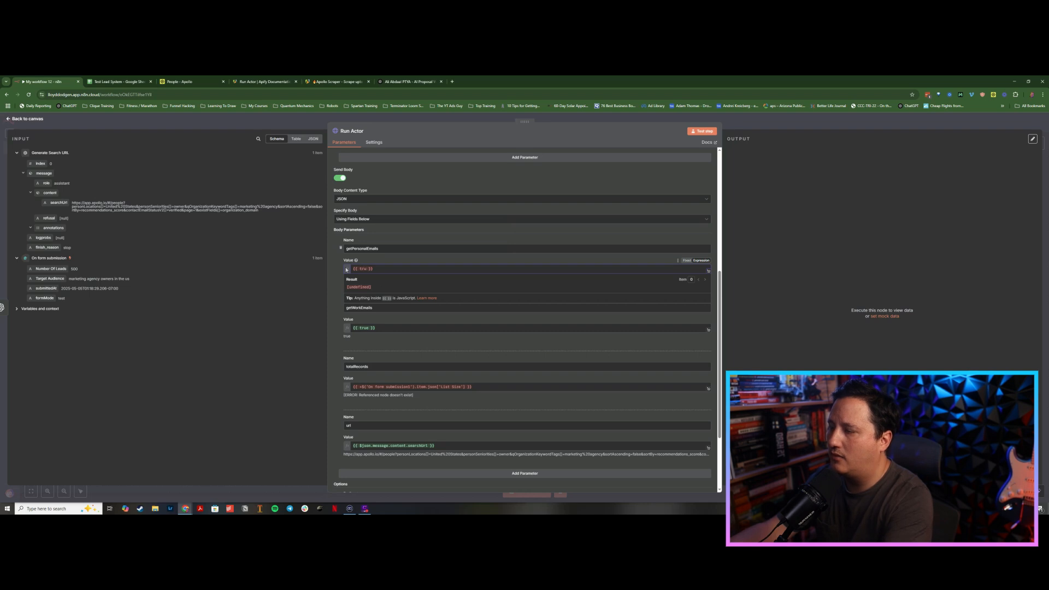
type("e")
Step: Review the remaining Run Actor body parameters getWorkEmails, totalRecords and url
scroll(552, 254, "up", 3)
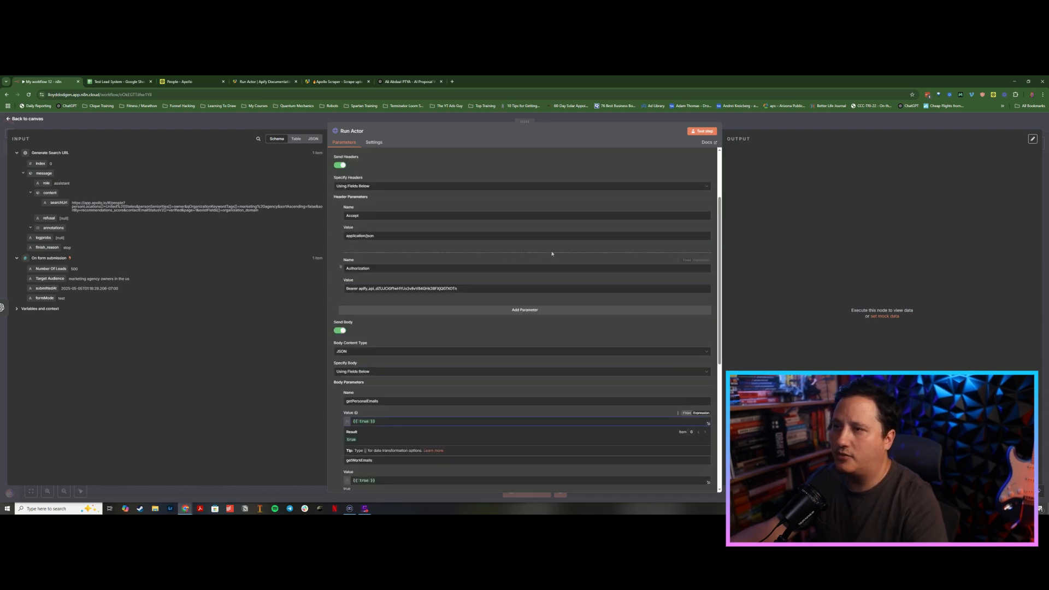
scroll(615, 215, "up", 2)
scroll(609, 229, "down", 5)
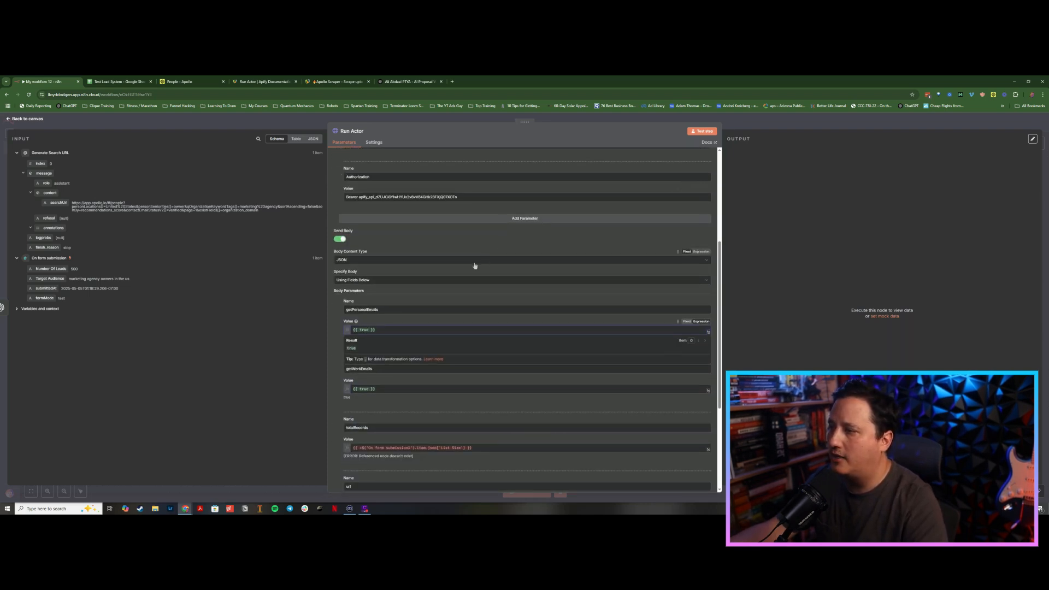
left_click(334, 382)
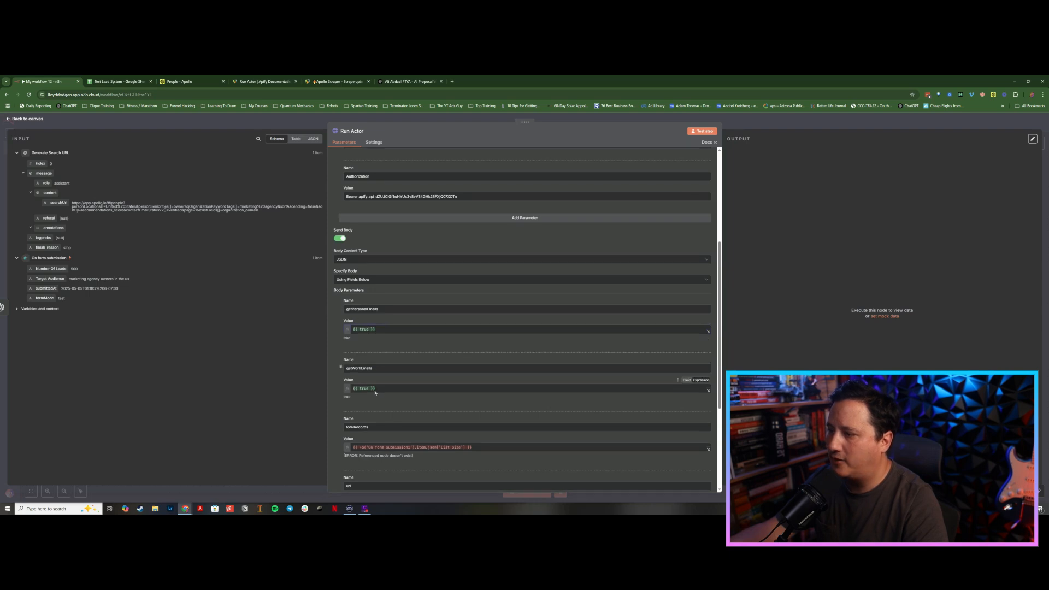
scroll(350, 356, "down", 4)
left_click_drag(43, 203, 80, 198)
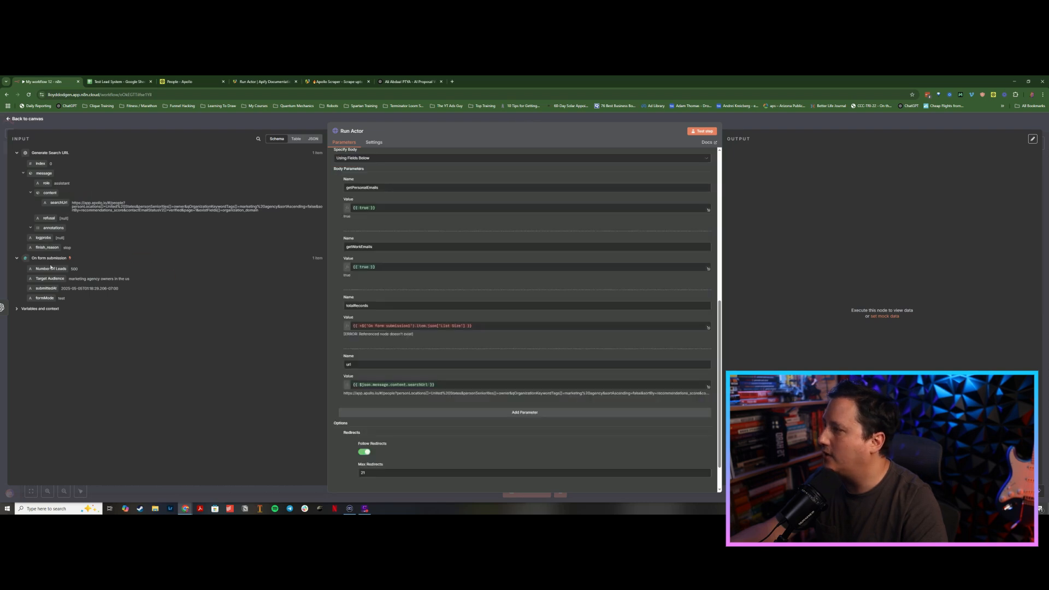
Step: Set the totalRecords value to the expression {{ +$('On form submission').item.json['Number Of Leads'] }}
left_click_drag(51, 268, 344, 330)
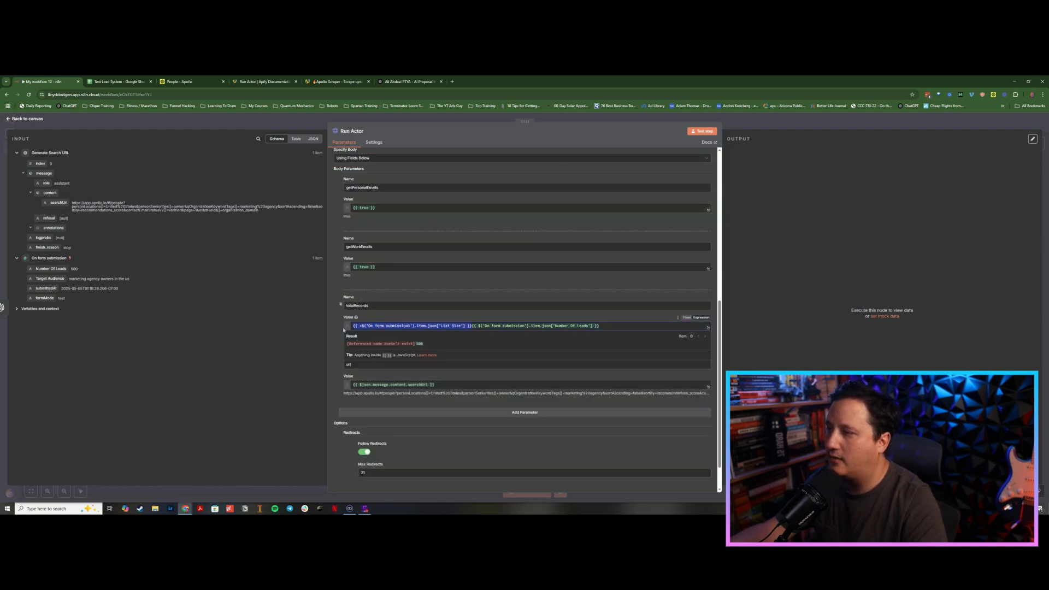
key("BackSpace")
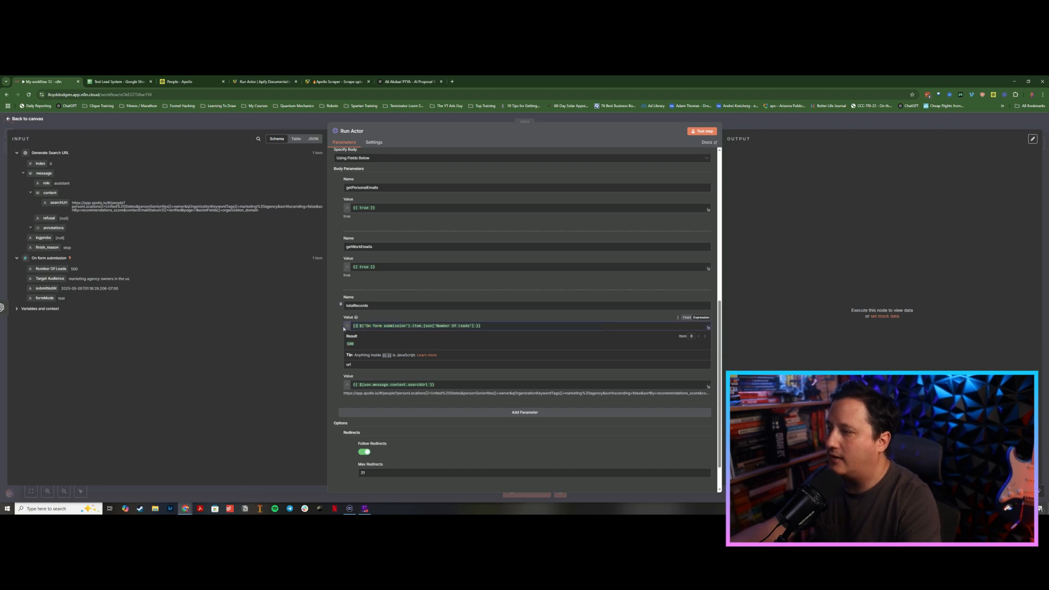
type("+")
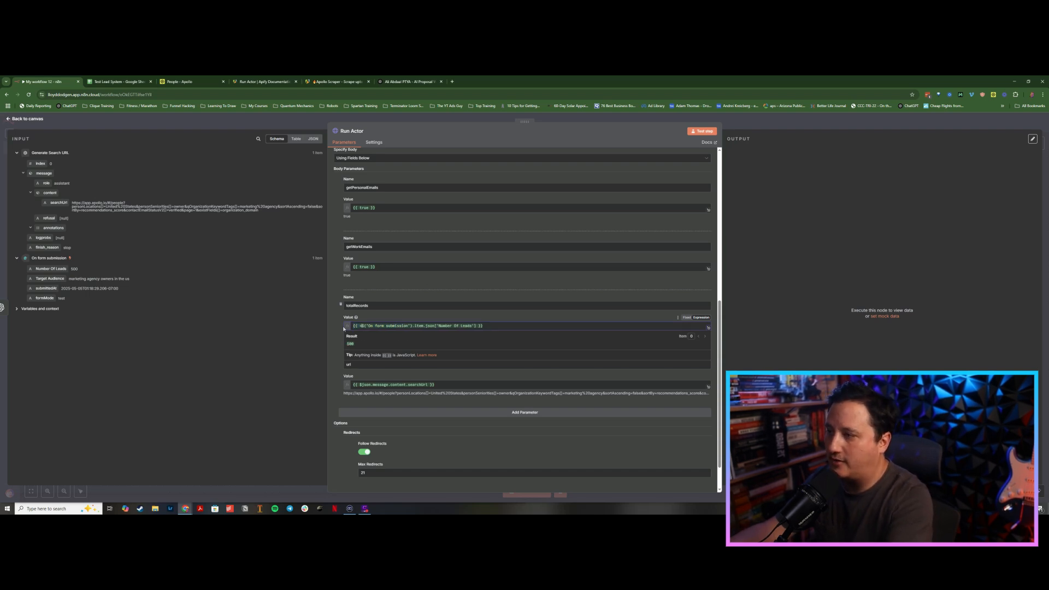
left_click(329, 330)
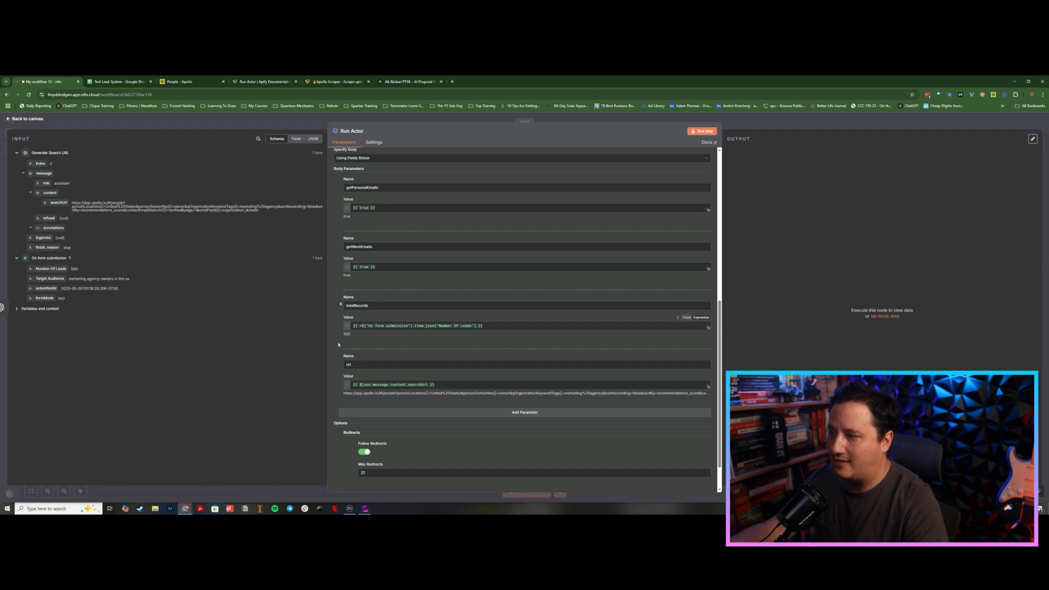
Step: Copy the generated Apollo search URL and open it in the Apollo tab to check the lead results
scroll(331, 343, "down", 1)
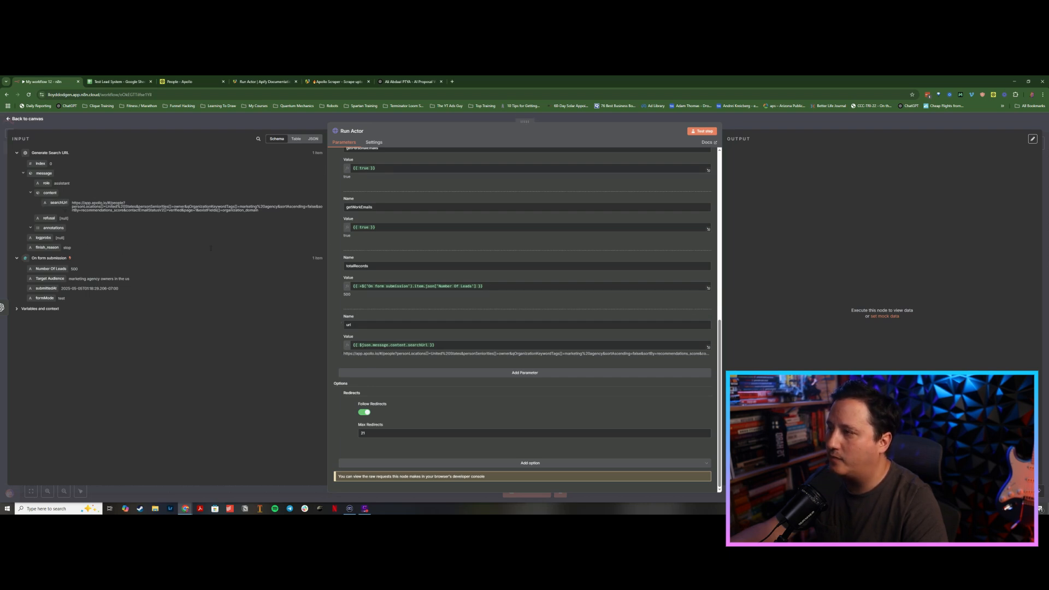
triple_click(246, 212)
key("ctrl+c")
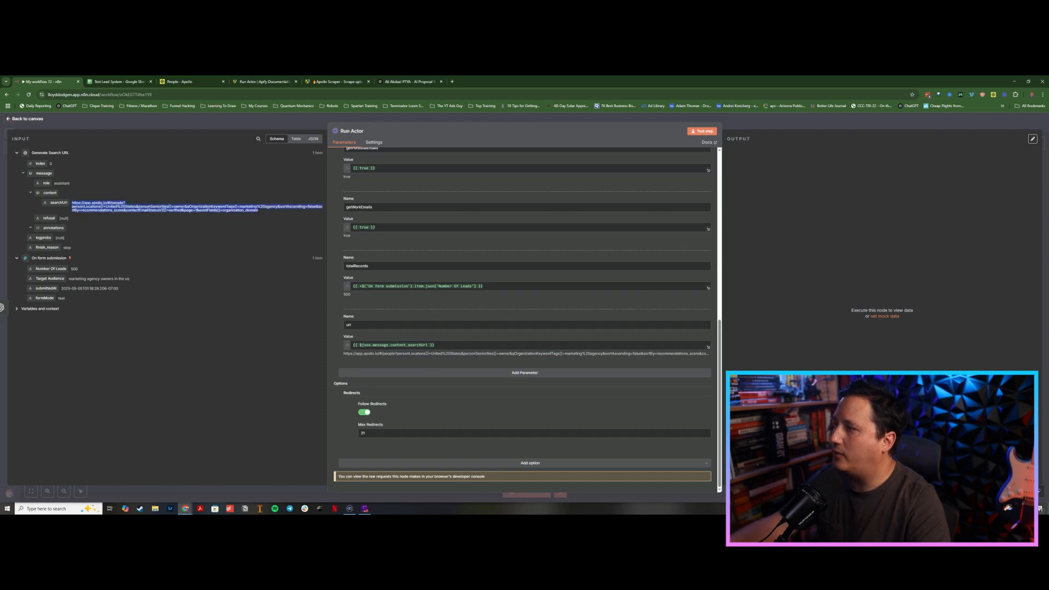
left_click(183, 84)
key("ctrl+l")
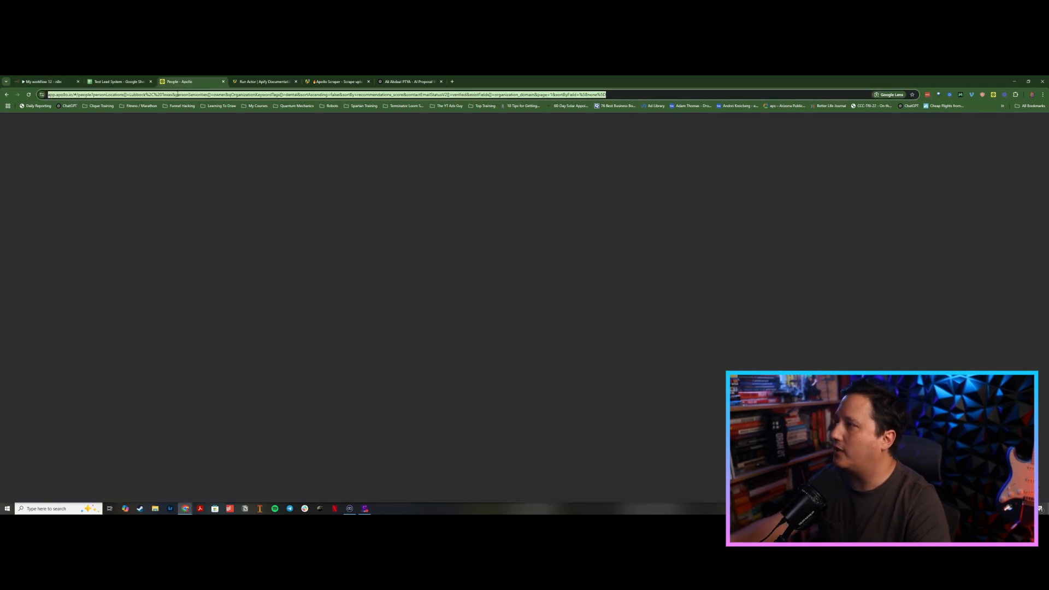
key("ctrl+v")
key("Return")
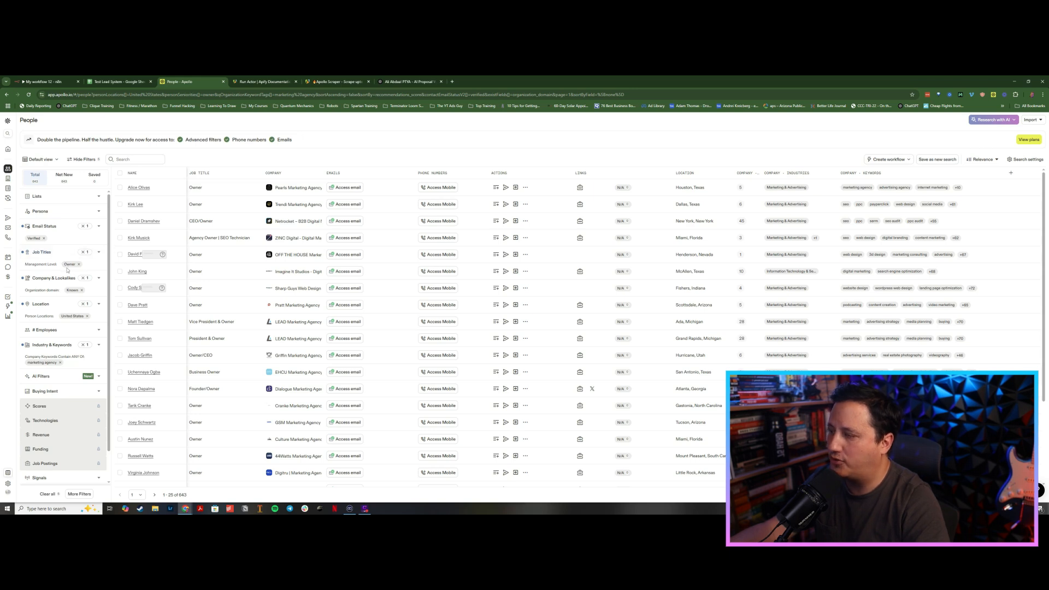
Step: Return to the workflow canvas and execute a test run starting from the form trigger
left_click(100, 81)
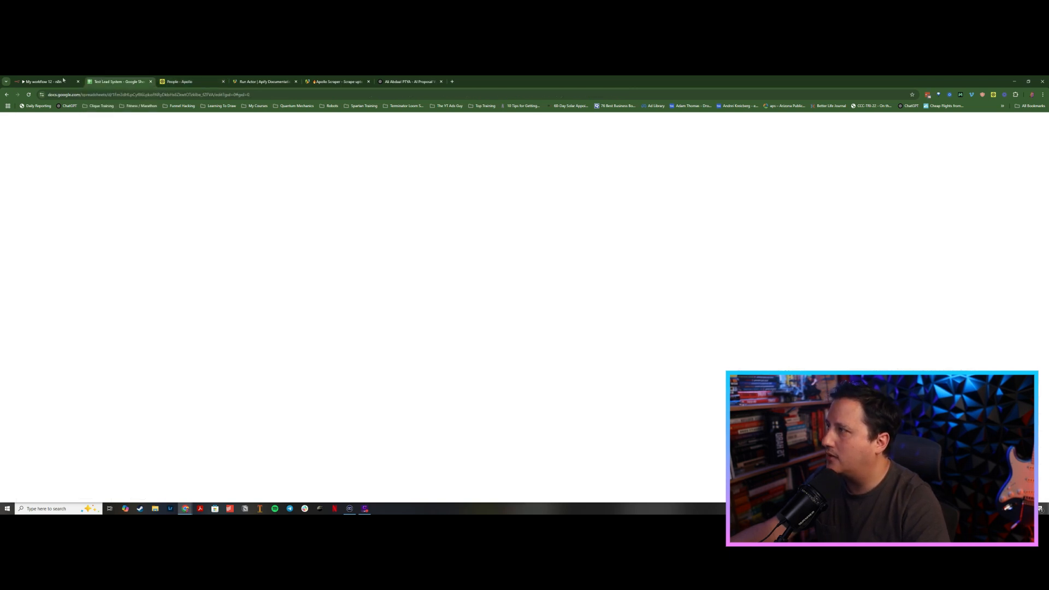
left_click(70, 79)
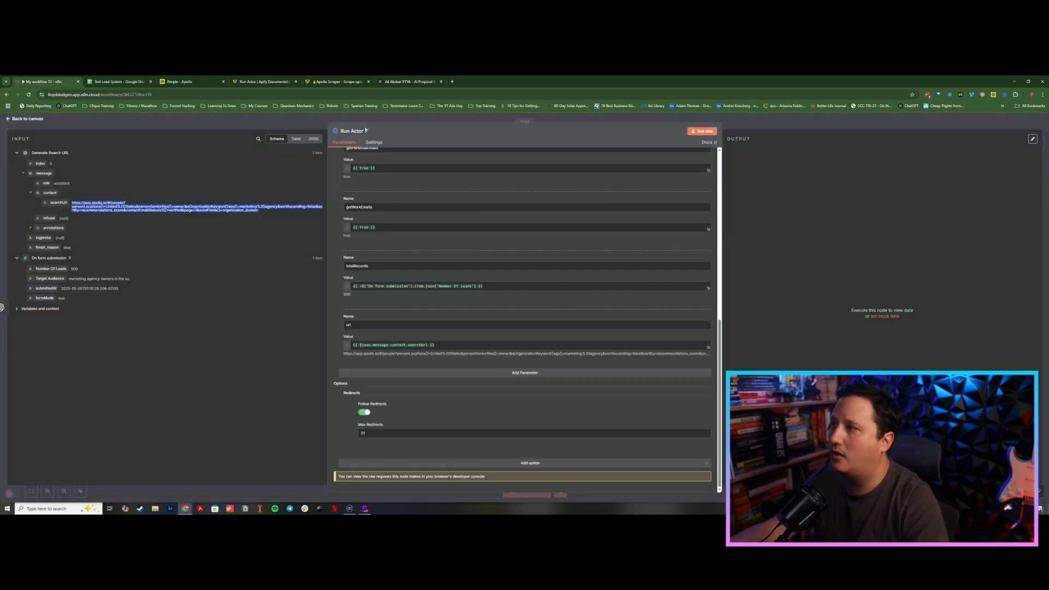
left_click(302, 121)
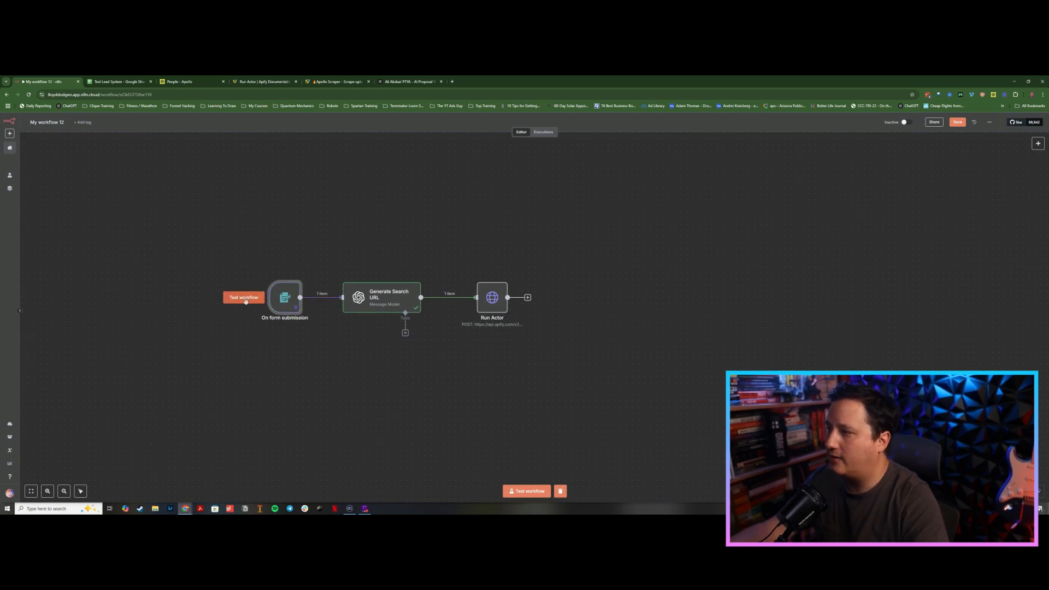
left_click(251, 298)
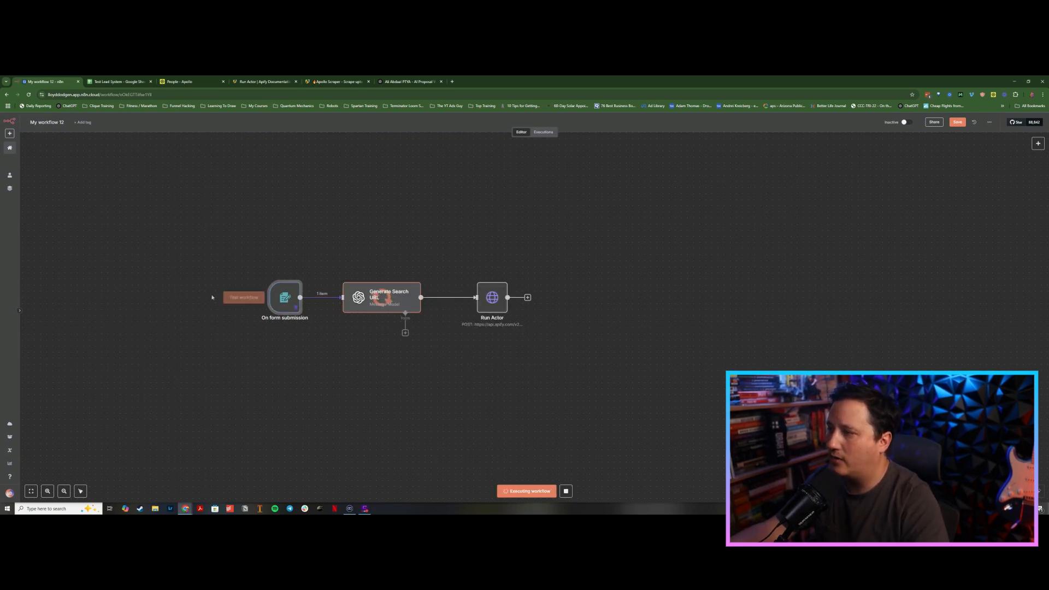
left_click(491, 300)
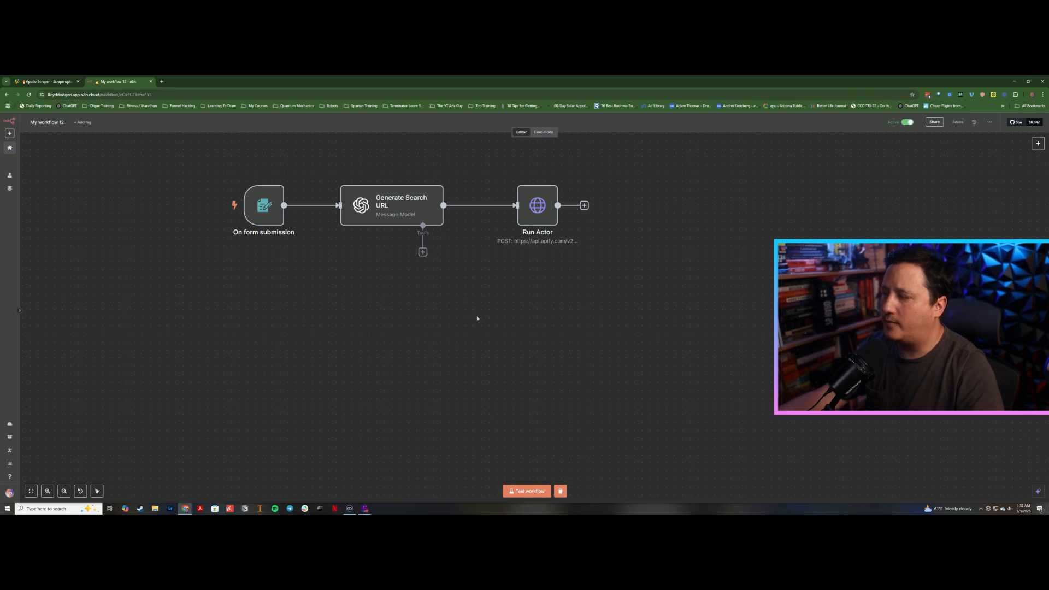
Step: Add a Webhook trigger node to the workflow and set its HTTP method to POST
left_click(1034, 145)
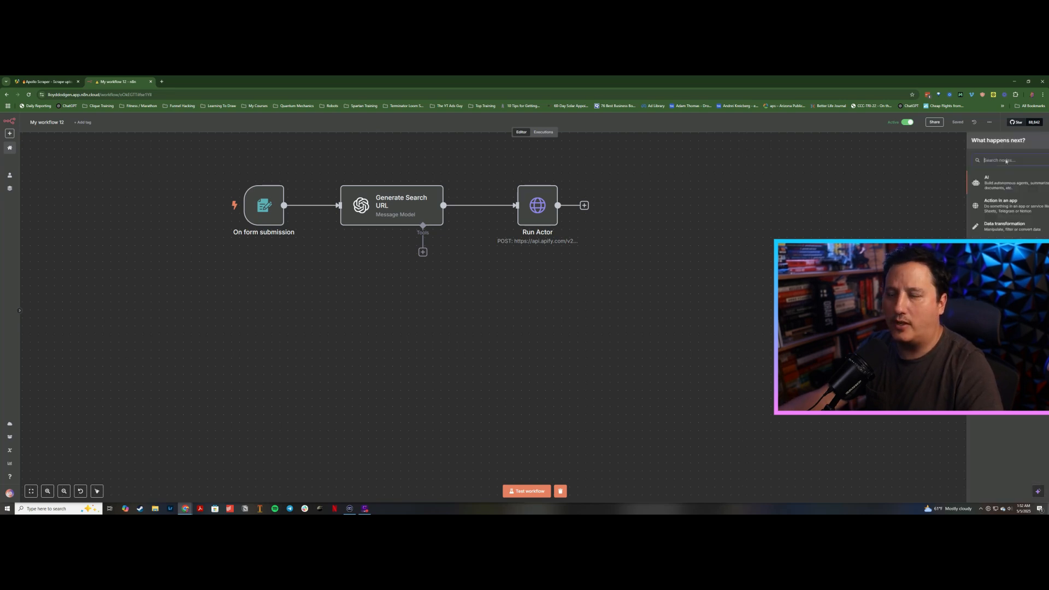
type("webhoo")
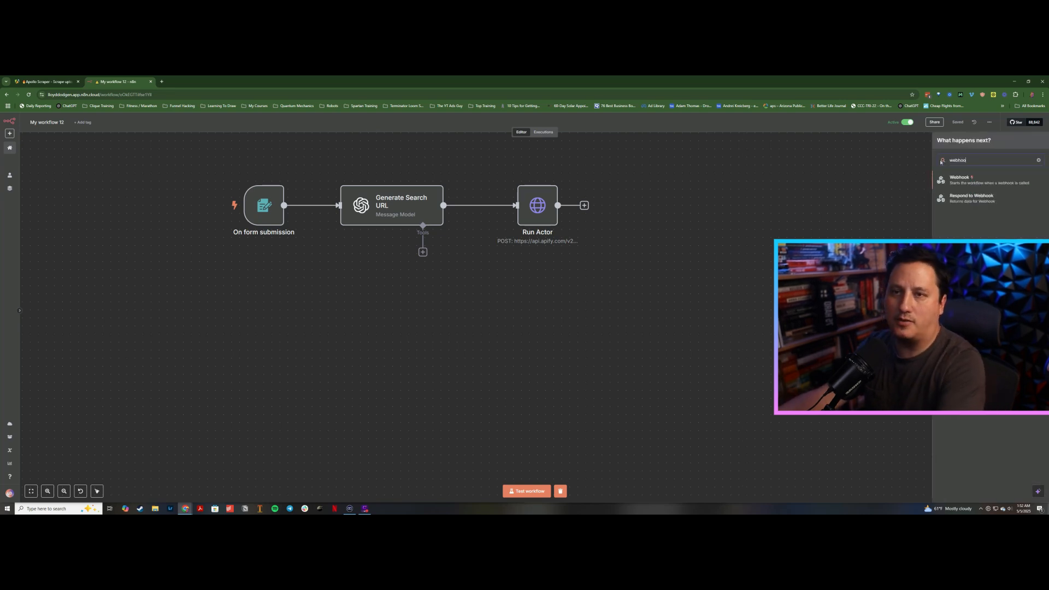
left_click(958, 180)
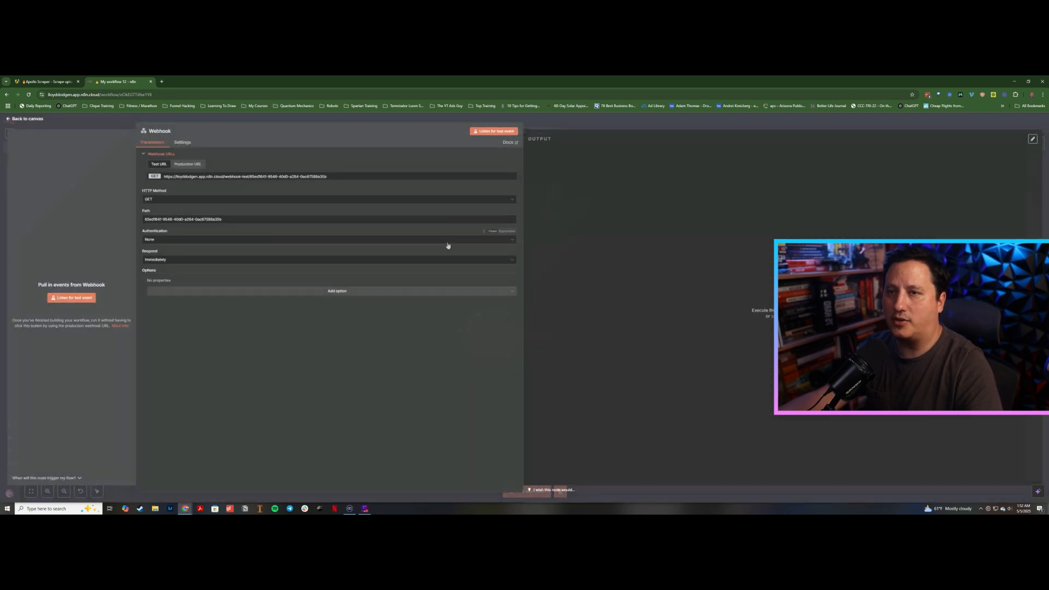
left_click(167, 200)
left_click(171, 251)
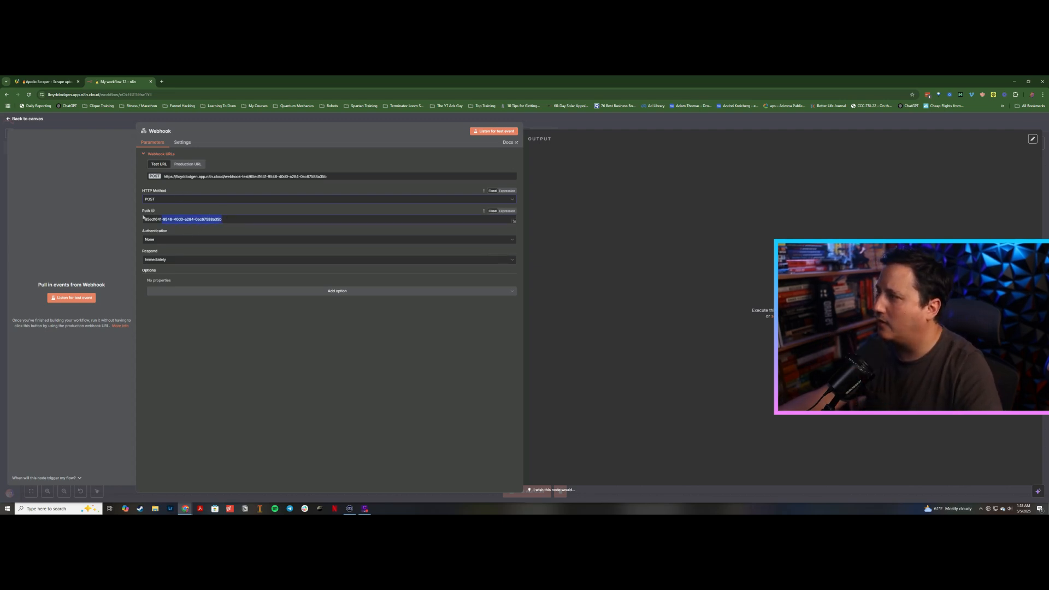
Step: Set the webhook's path to demotest
left_click_drag(222, 219, 138, 217)
type("de")
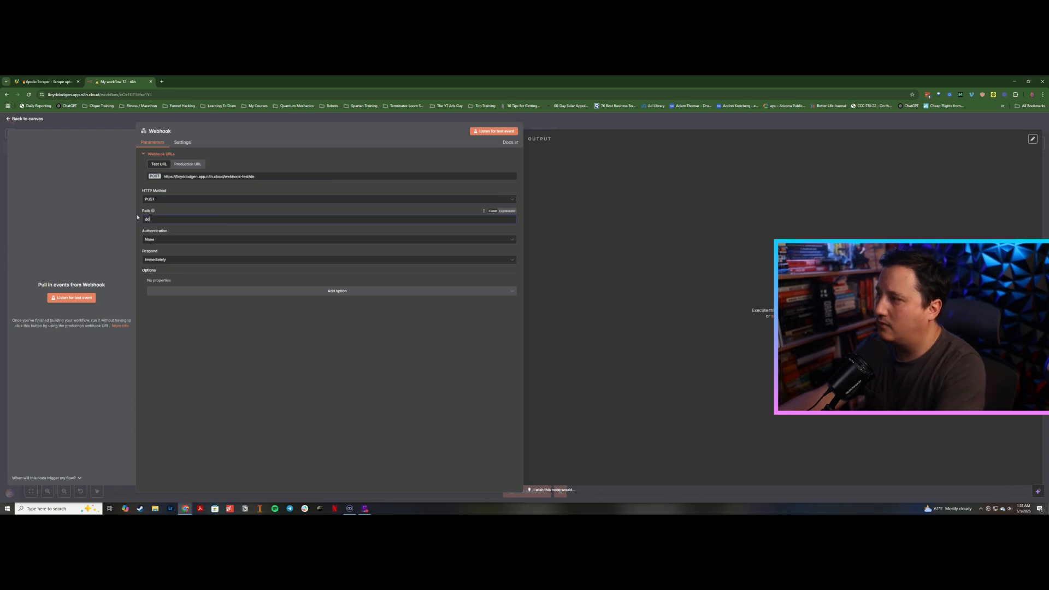
type("motest")
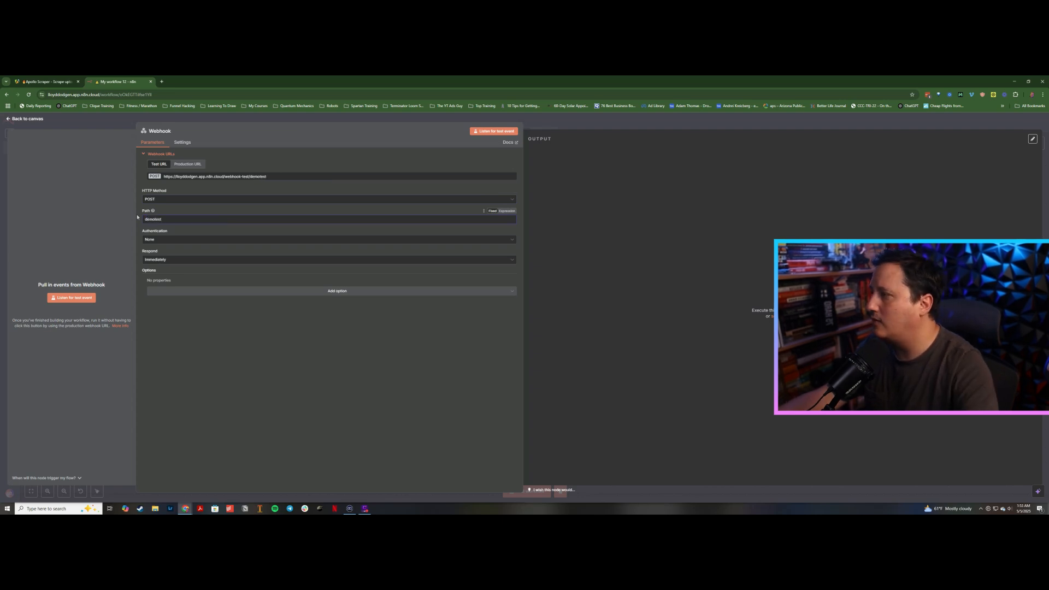
Step: Add the Response Code option to the webhook with code 200
left_click(196, 294)
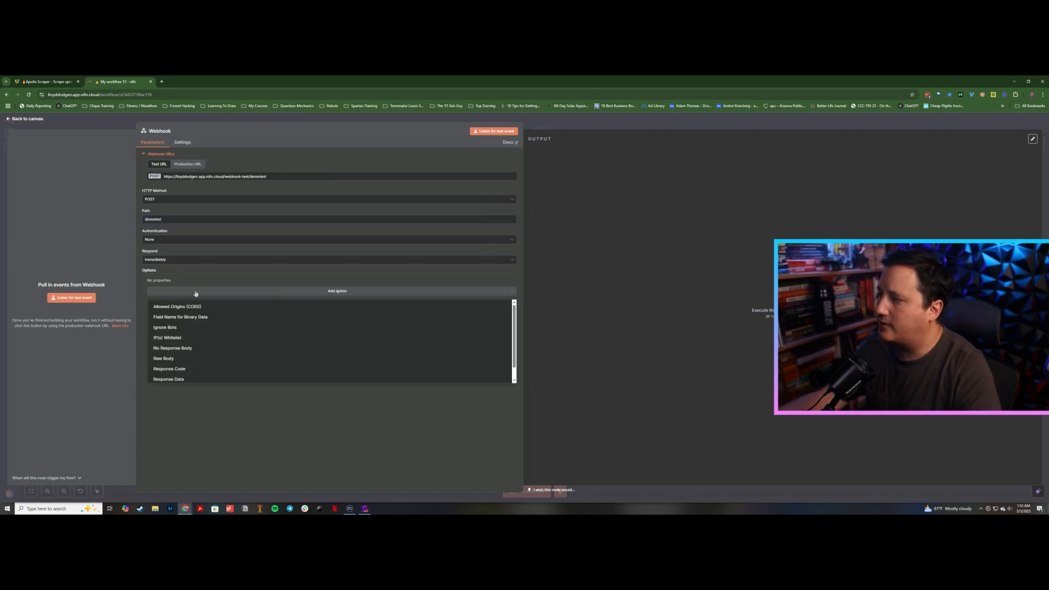
left_click(190, 368)
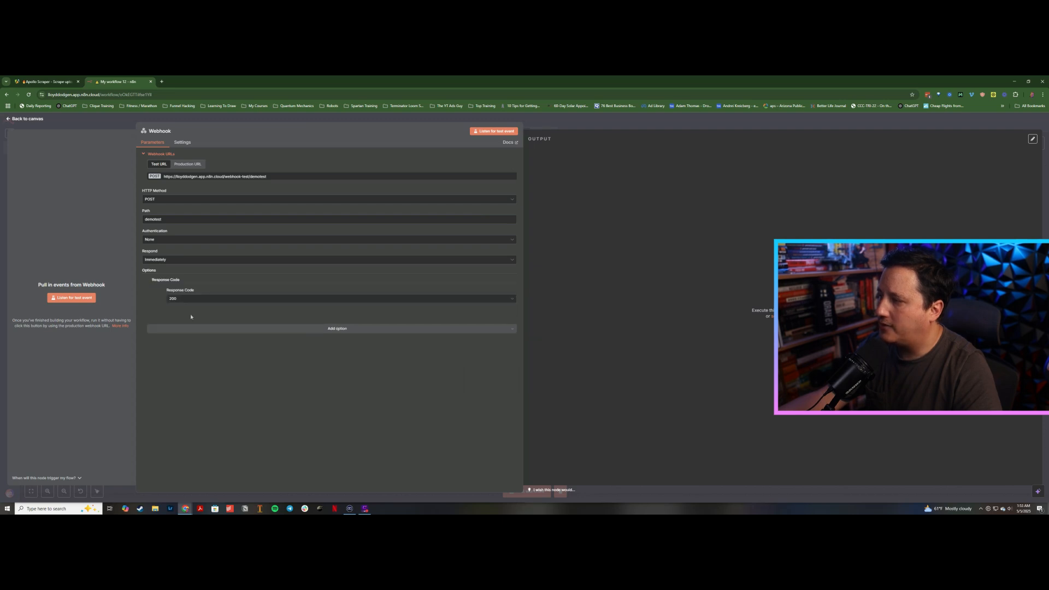
left_click(198, 299)
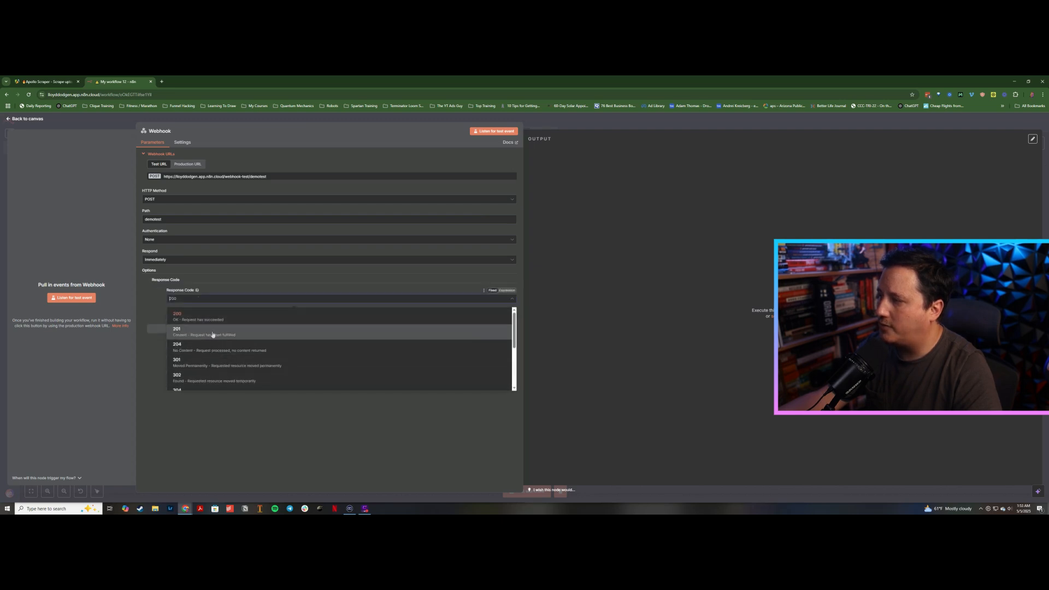
left_click(155, 303)
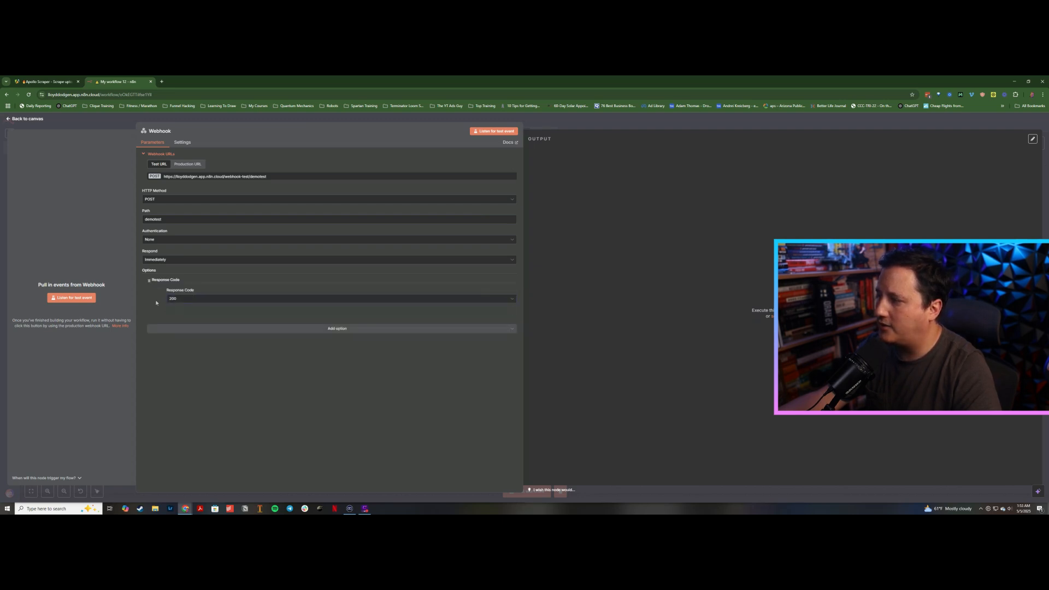
Step: Copy the webhook's test URL and place the Webhook node below the form trigger on the canvas
left_click(180, 177)
left_click(115, 122)
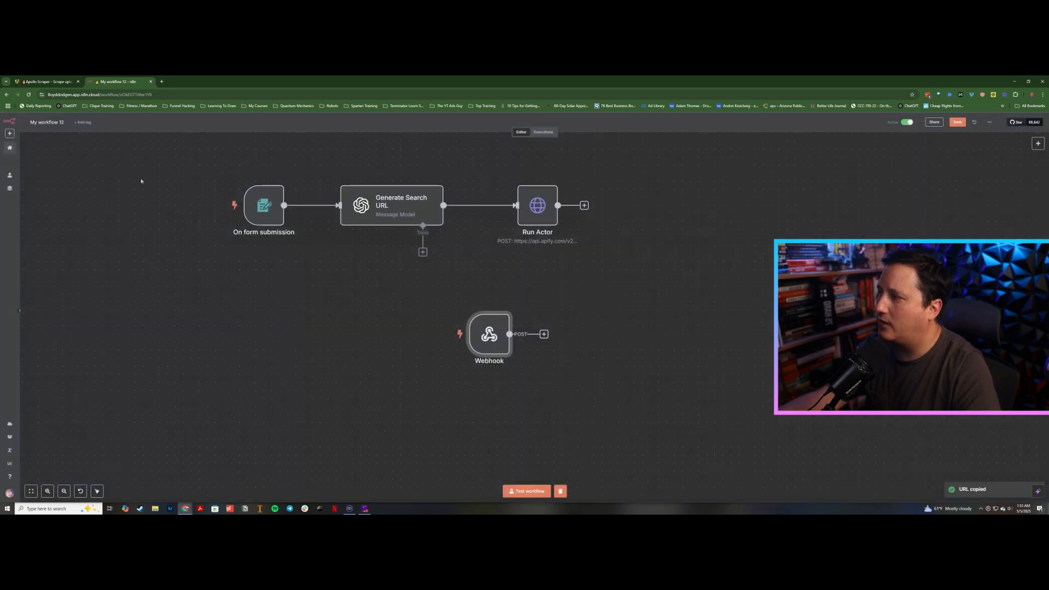
left_click_drag(487, 337, 262, 331)
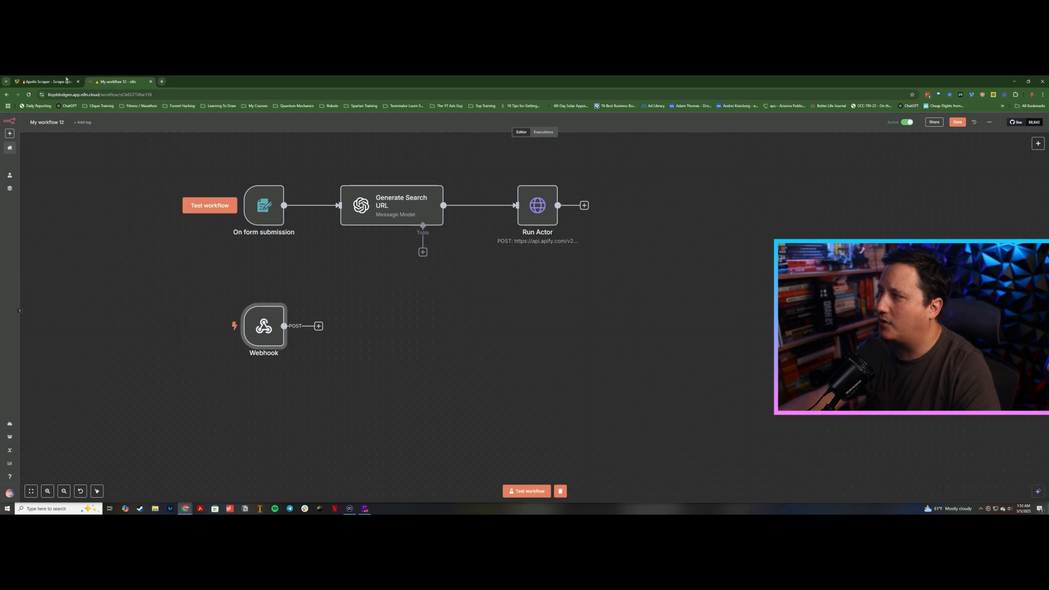
Step: In the Apollo Scraper actor's integrations, start adding a new HTTP webhook integration
left_click_drag(66, 80, 151, 80)
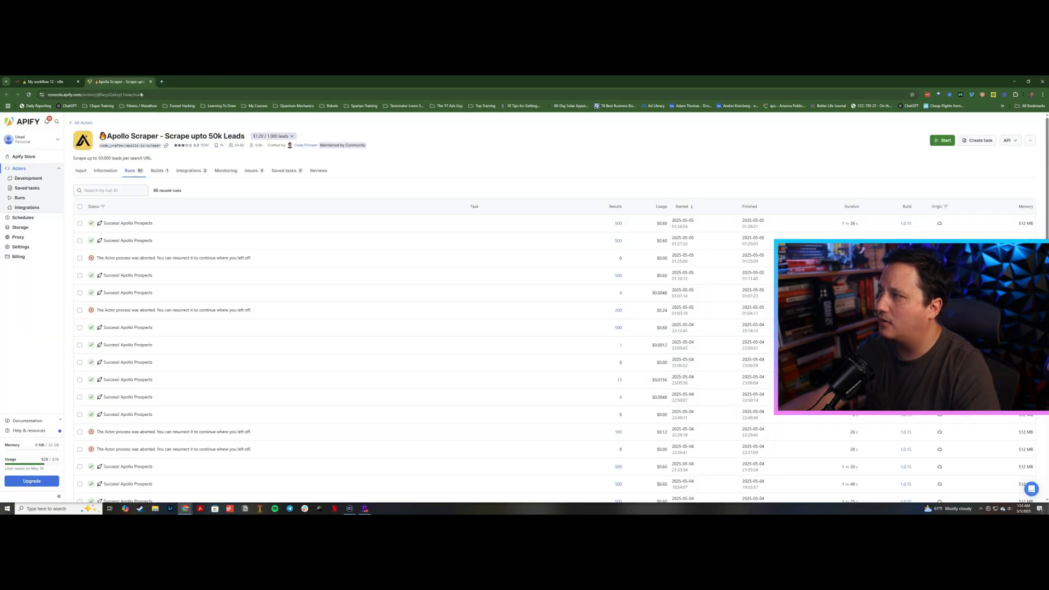
left_click(189, 172)
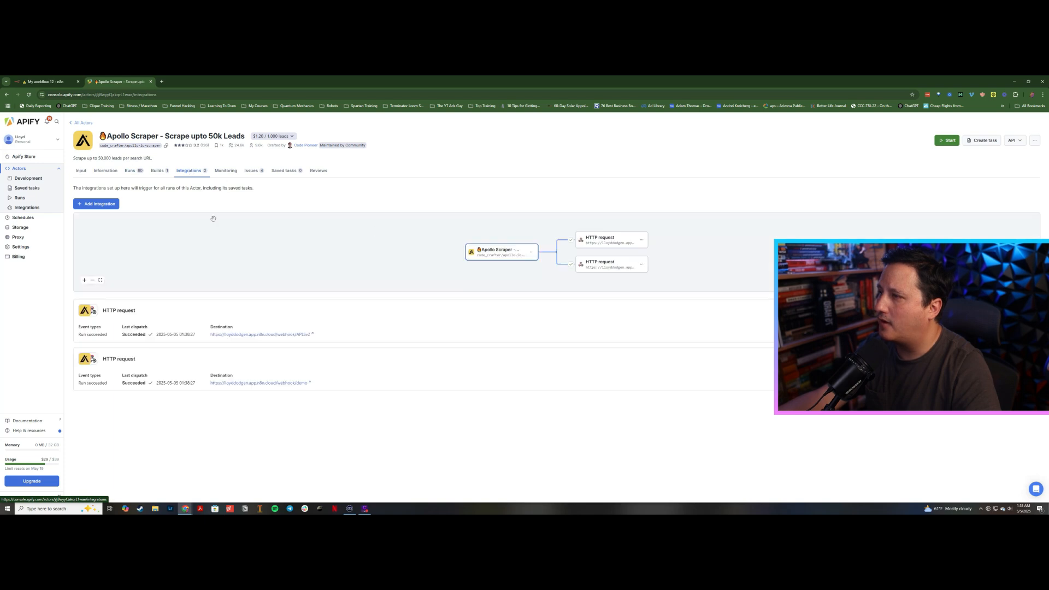
left_click(101, 205)
left_click(435, 227)
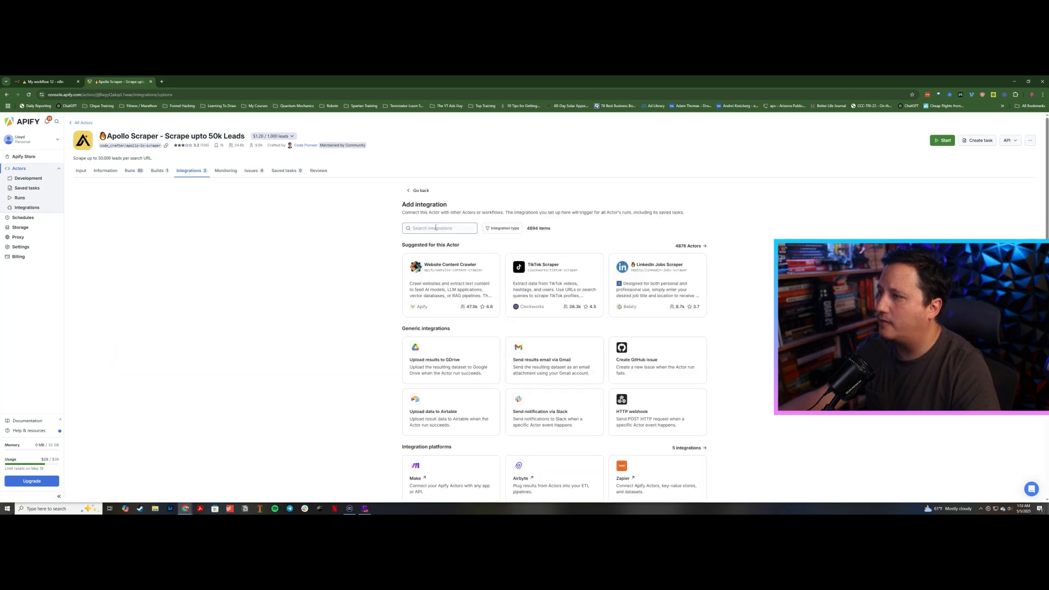
type("web")
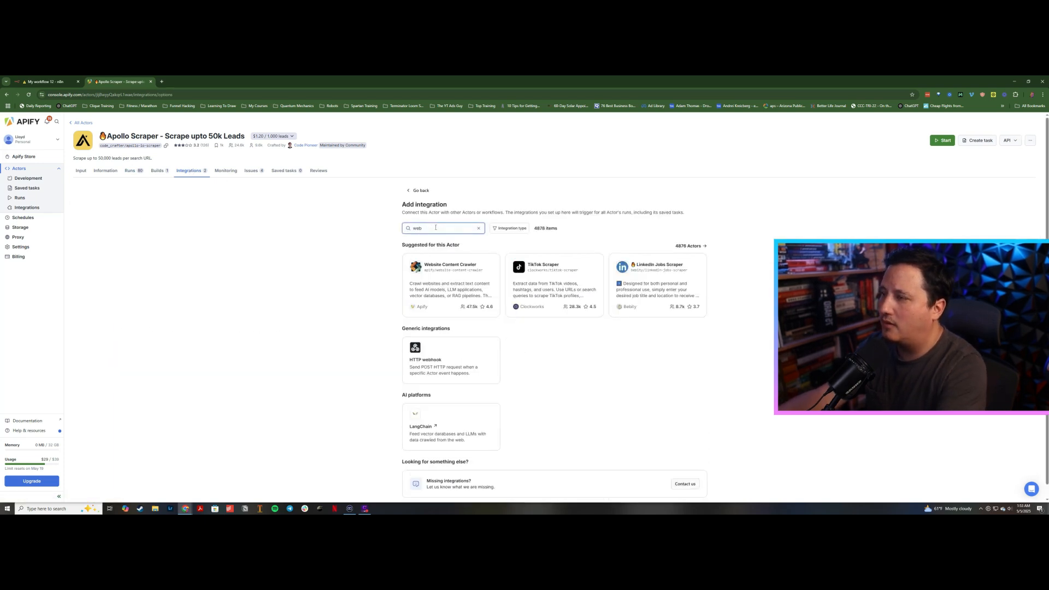
type("h")
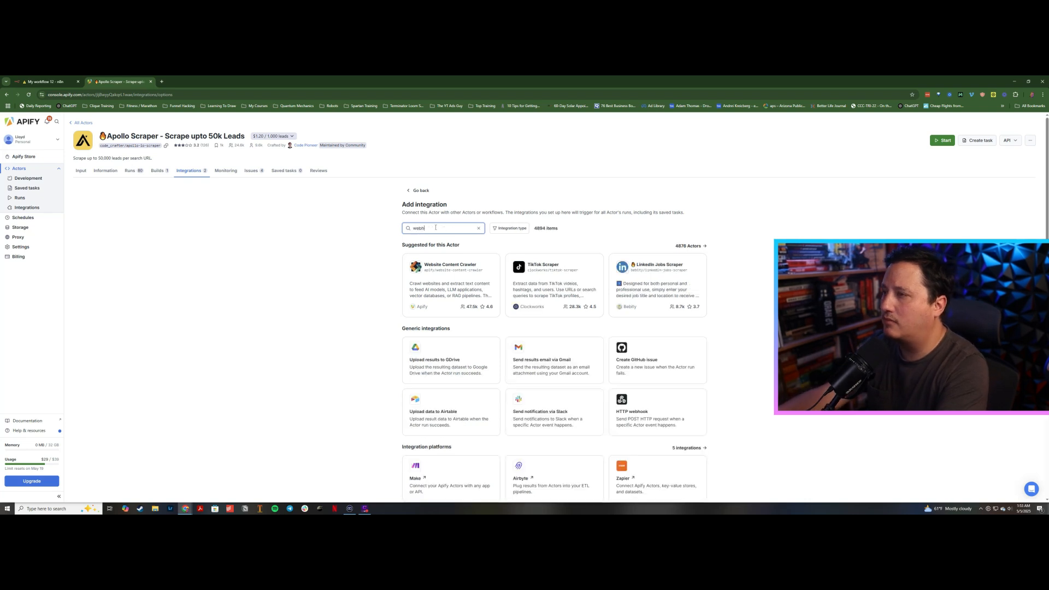
type("ook")
left_click(442, 355)
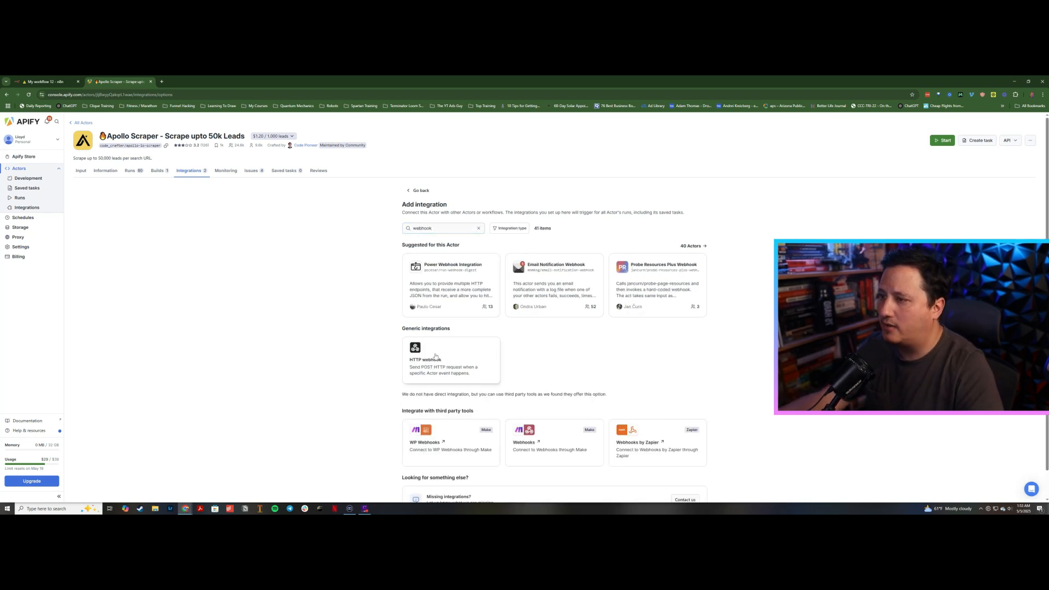
Step: Set the HTTP webhook integration to start when a run succeeds
left_click(436, 266)
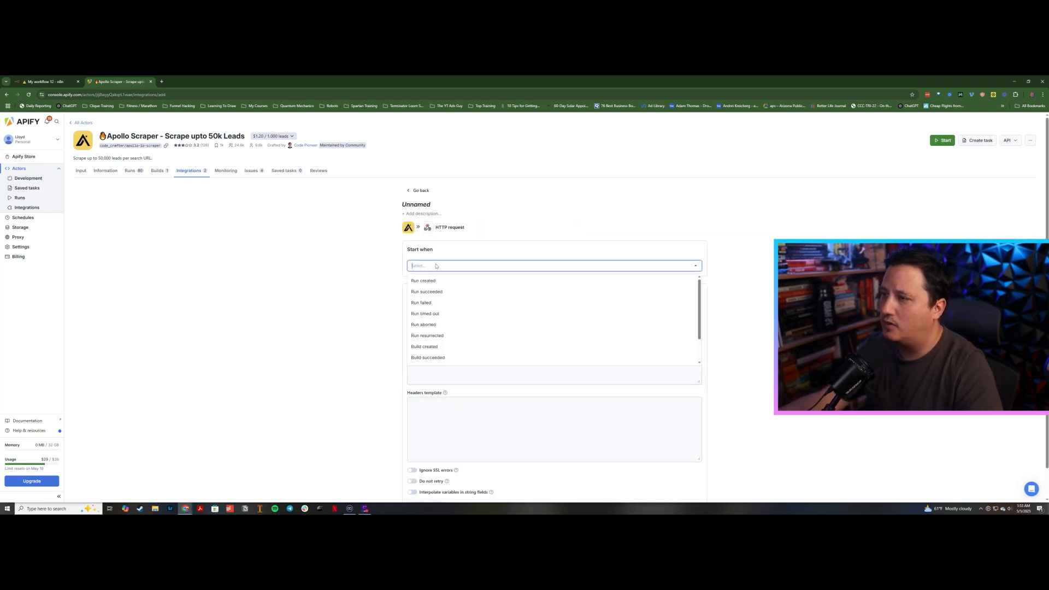
left_click(440, 291)
left_click(389, 287)
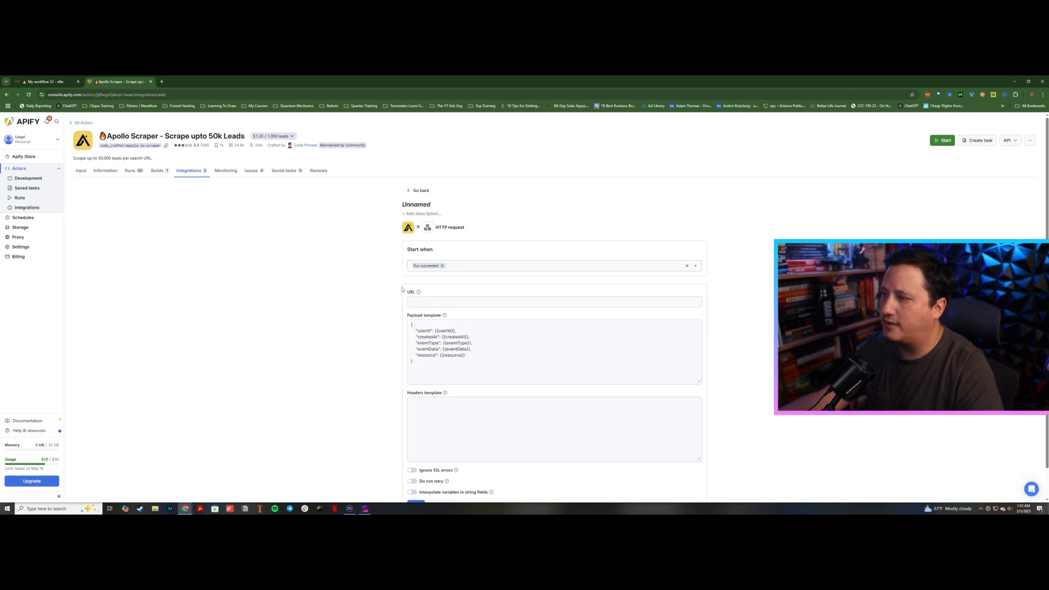
Step: Paste the n8n webhook test URL into the integration's URL field
left_click(417, 301)
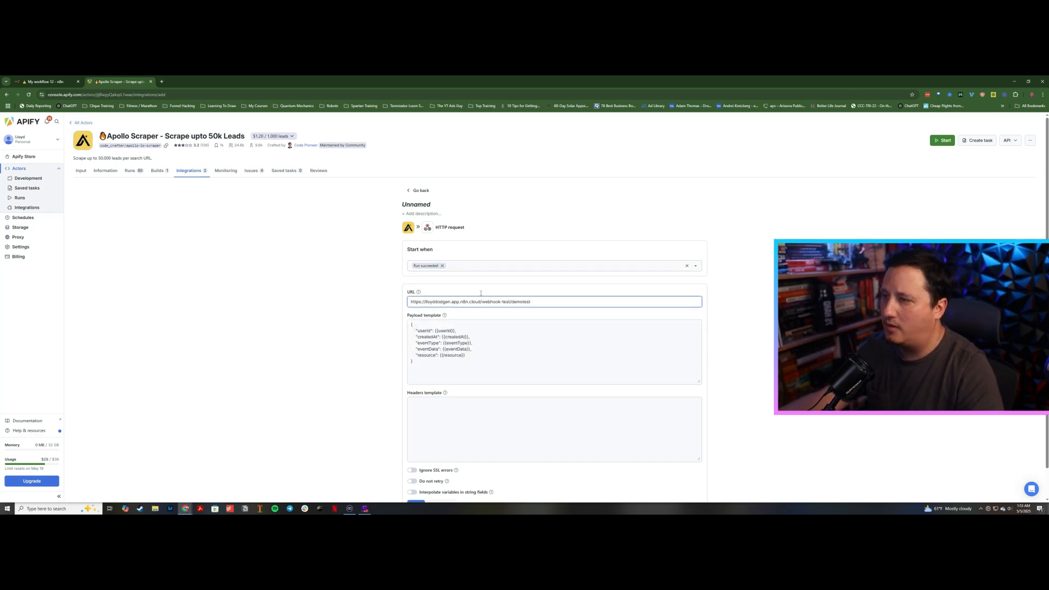
scroll(350, 318, "down", 1)
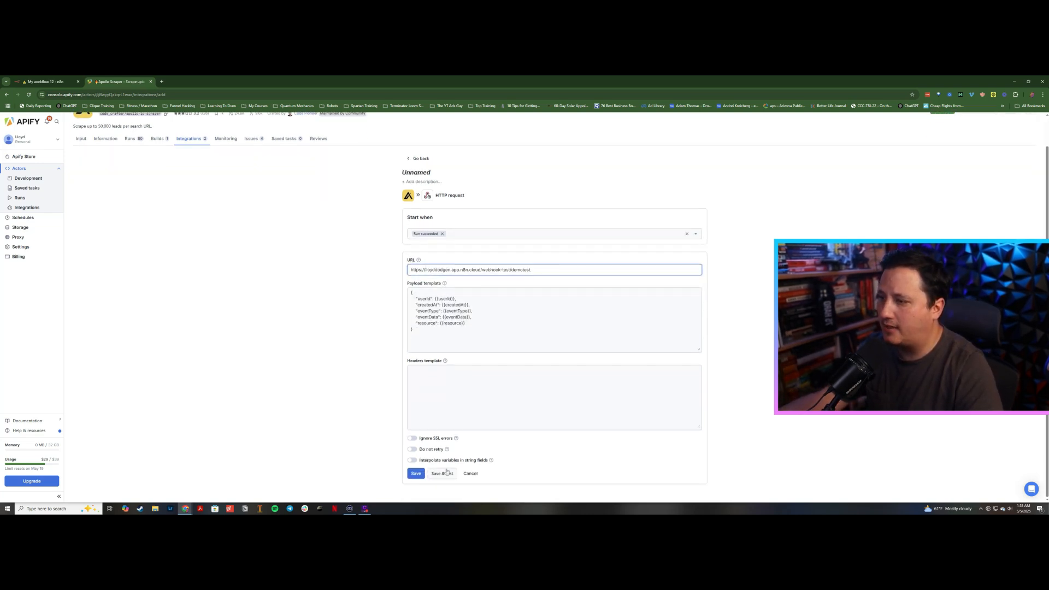
Step: Start listening on the n8n Webhook node and save and test the Apify HTTP integration to send it a test event
left_click(48, 82)
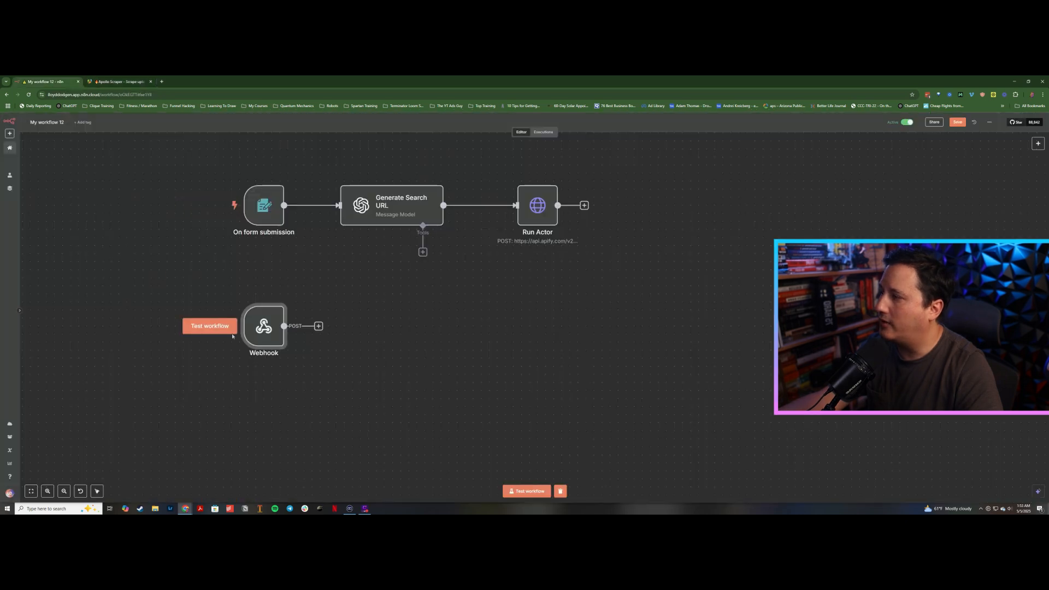
left_click(232, 335)
left_click(132, 82)
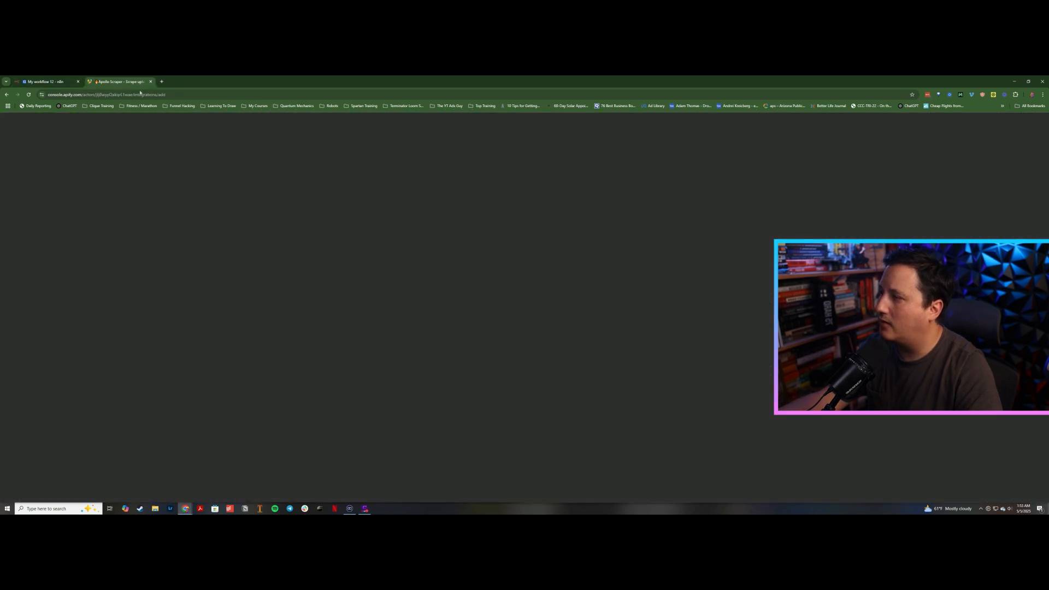
left_click(442, 474)
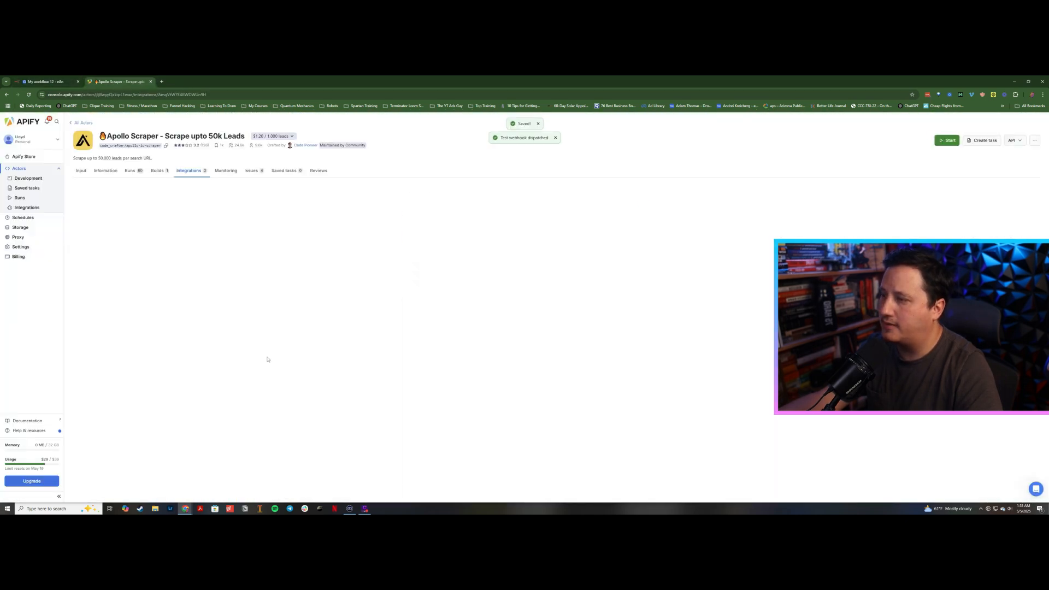
scroll(263, 355, "down", 2)
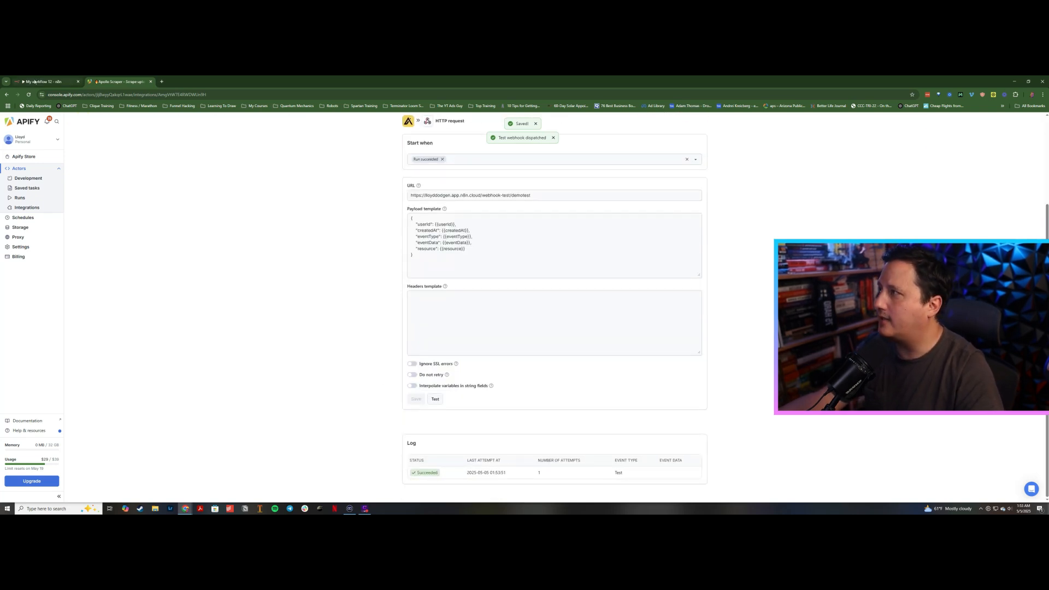
left_click(60, 82)
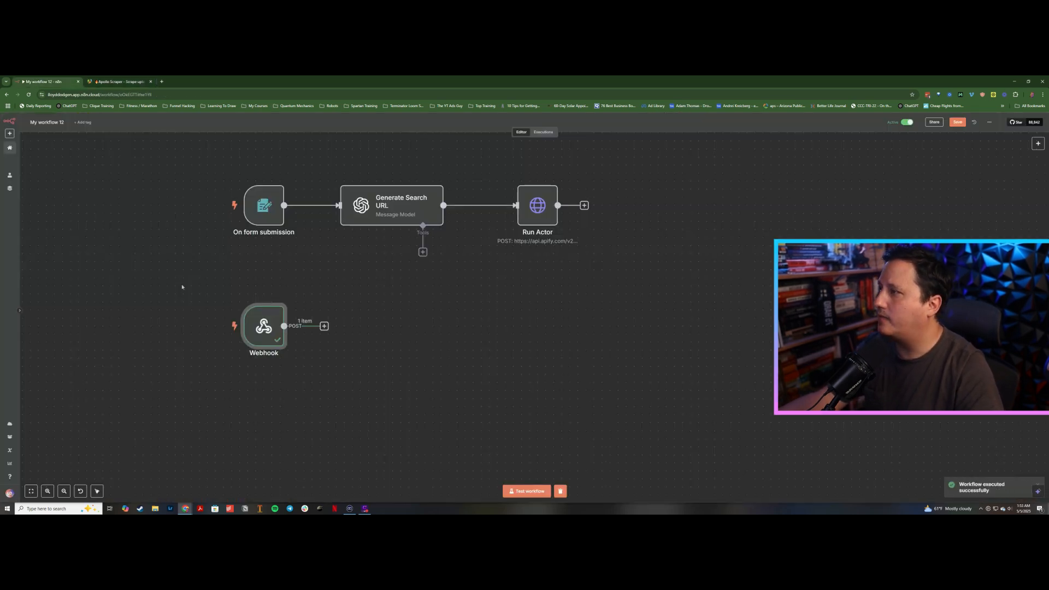
Step: Open the Webhook node and copy its production URL
double_click(263, 321)
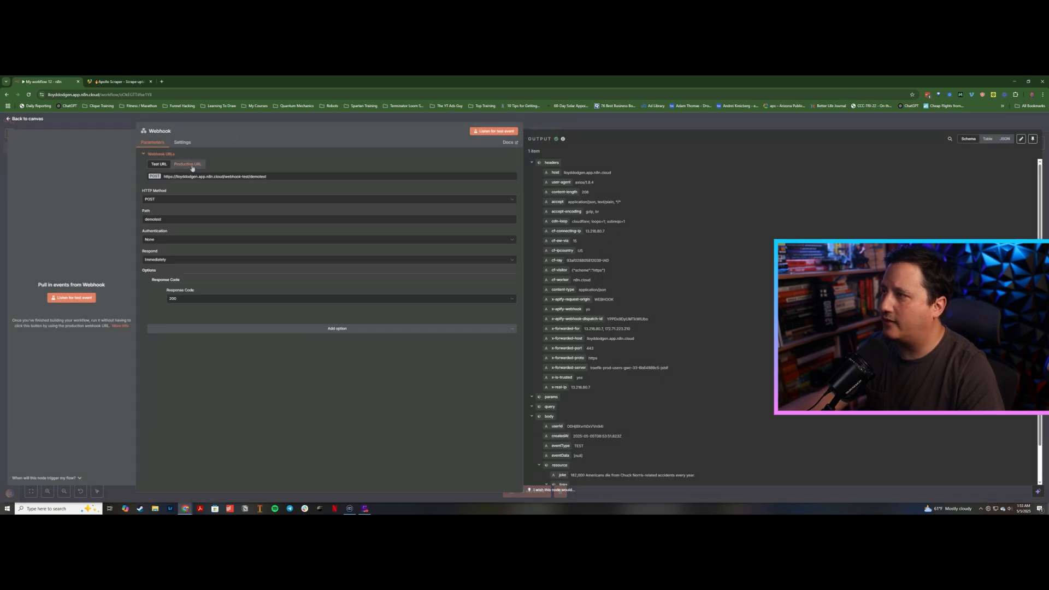
left_click(193, 165)
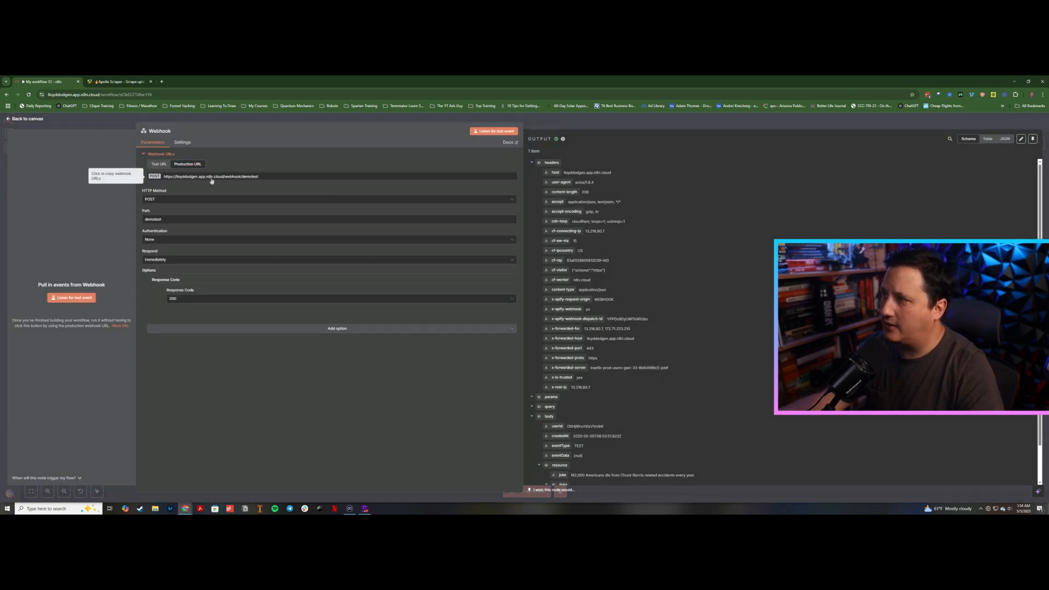
left_click(211, 176)
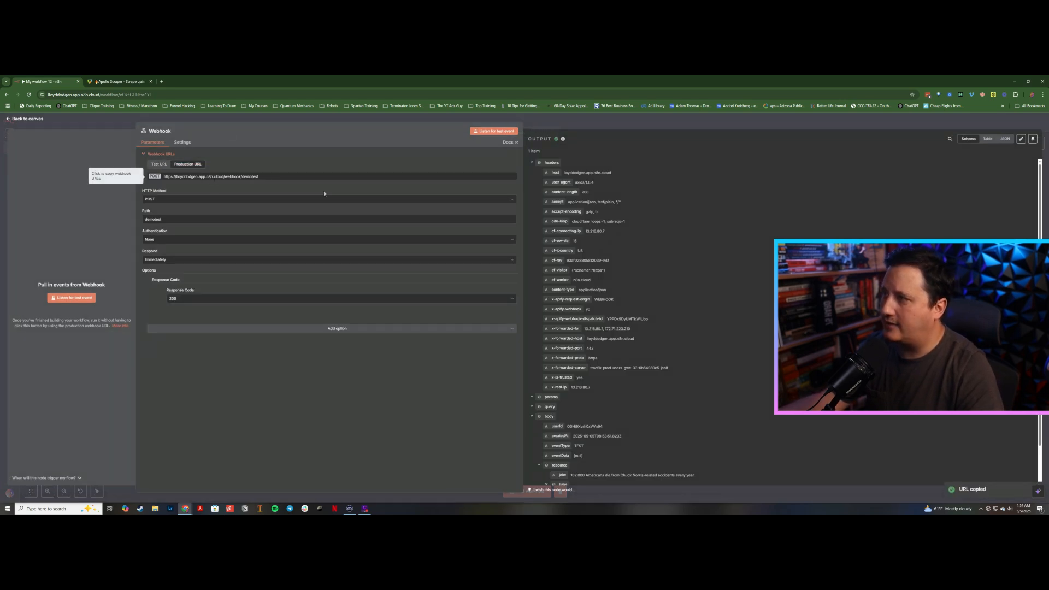
left_click(537, 123)
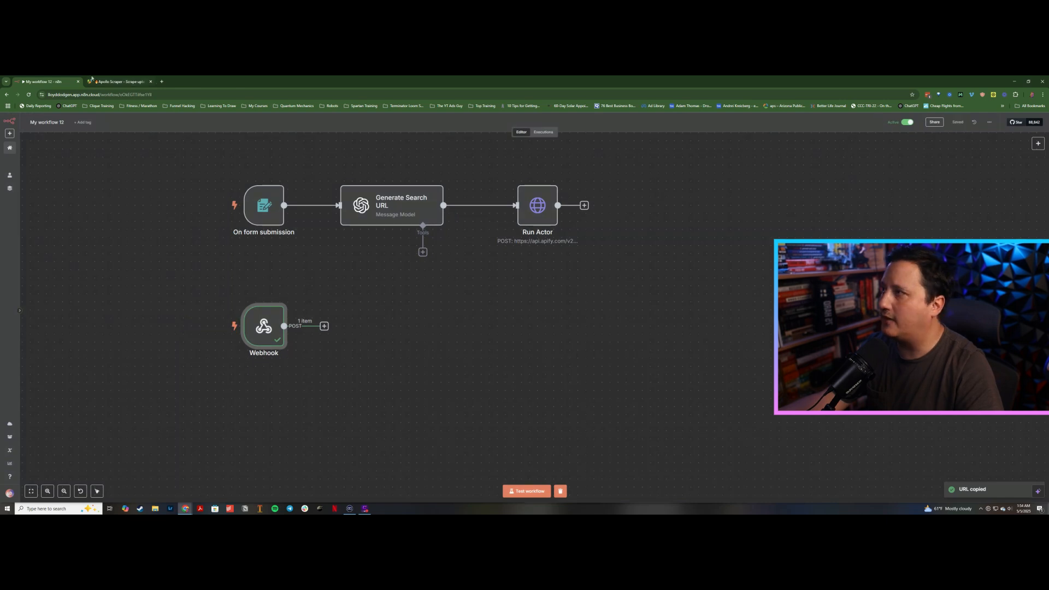
Step: Replace the Apify integration's URL with the n8n webhook production URL
left_click(93, 81)
left_click(459, 193)
key("ctrl+a")
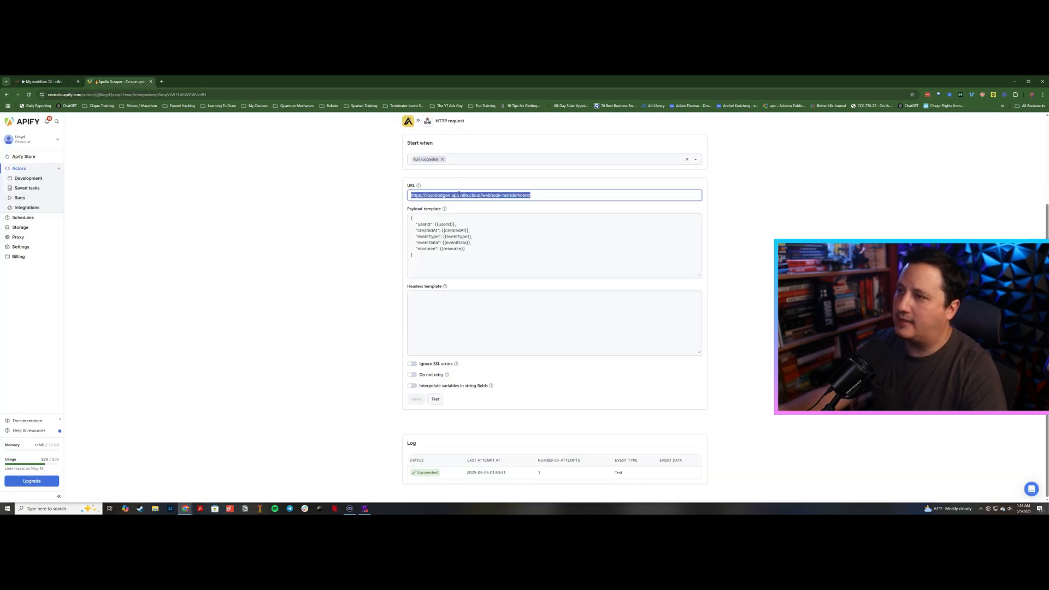
key("ctrl+v")
key("Return")
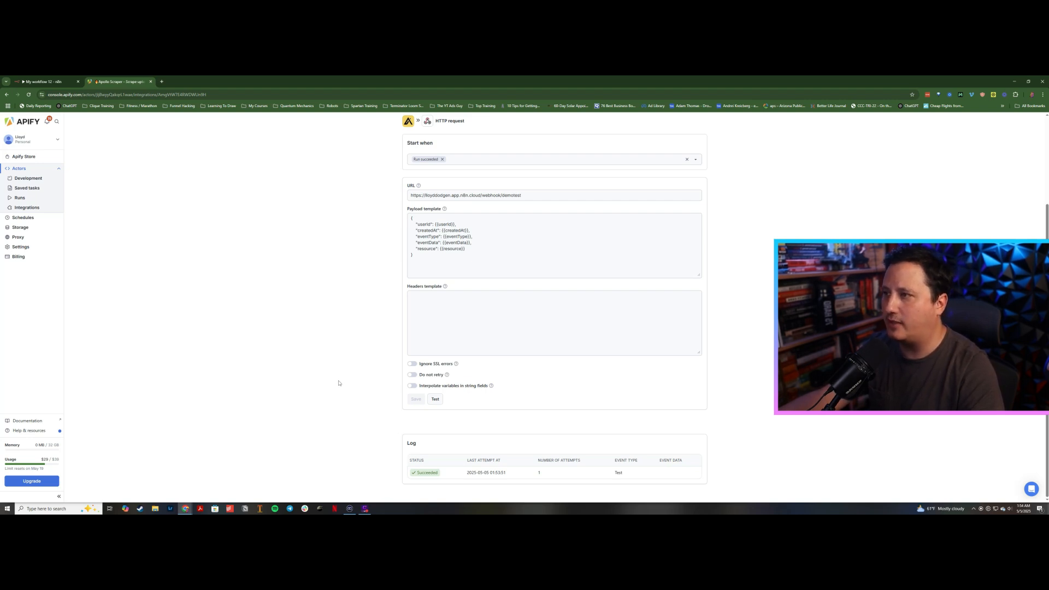
Step: Paste a Get Last Datasets Items HTTP request node and connect it after the Webhook node
left_click(32, 79)
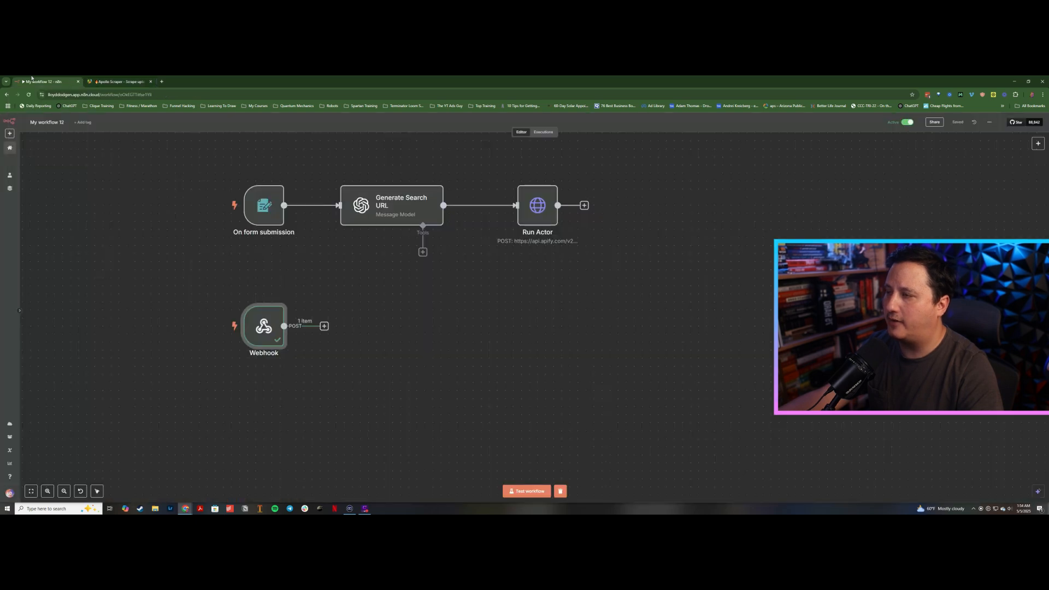
scroll(357, 316, "right", 2)
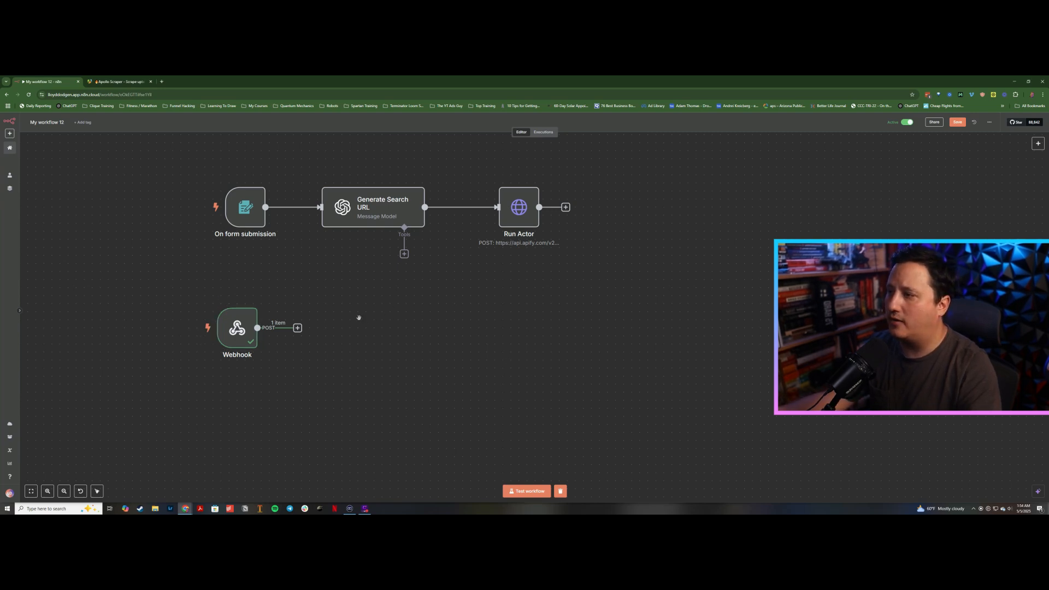
key("ctrl+v")
left_click_drag(466, 334, 364, 328)
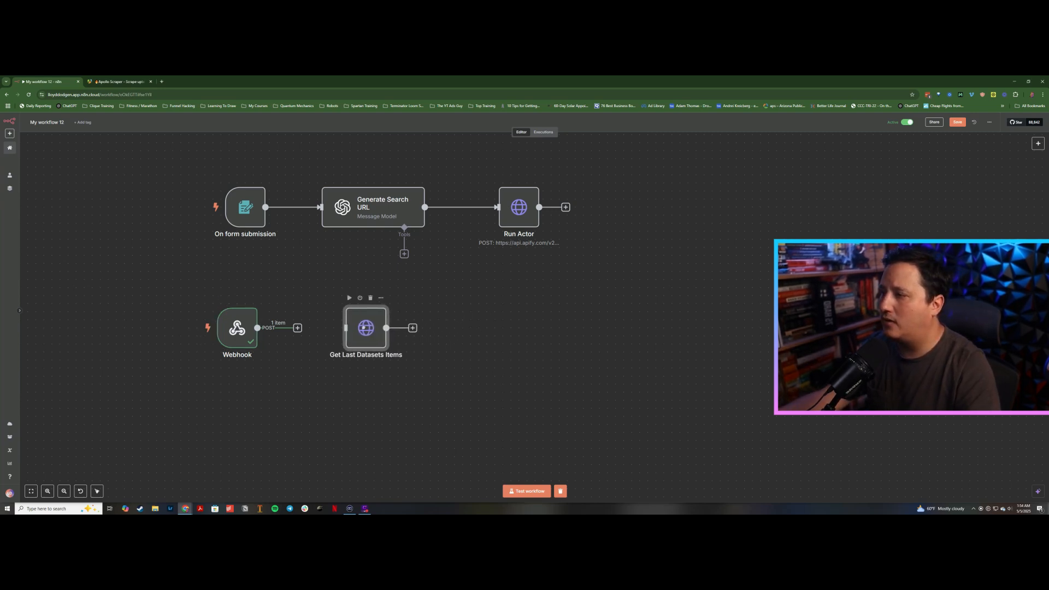
left_click_drag(258, 328, 336, 329)
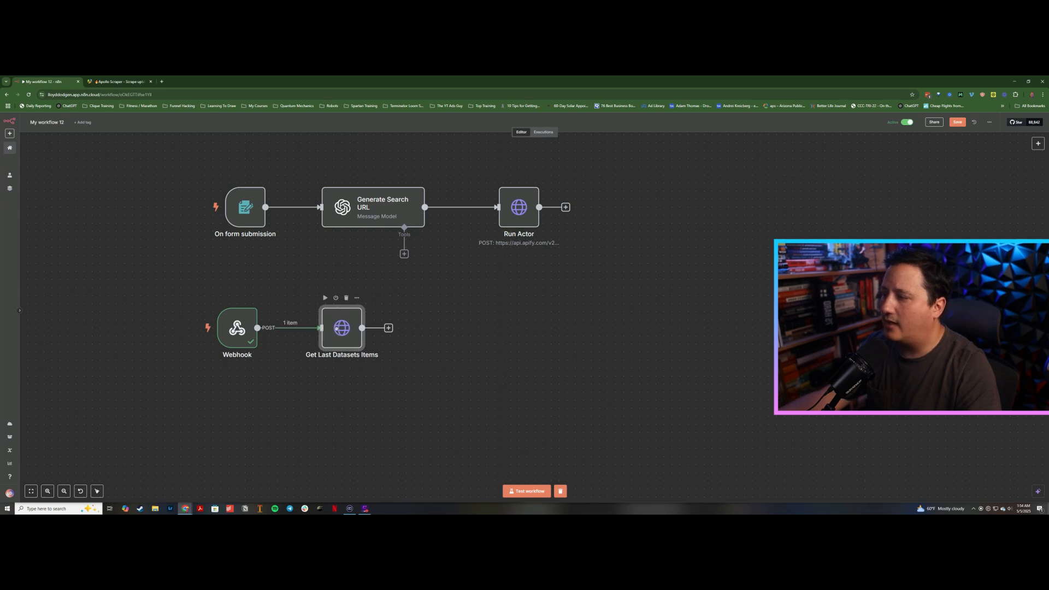
Step: Open the Get Last Datasets Items node and look up the dataset Get items endpoint in the Apify API docs
double_click(340, 330)
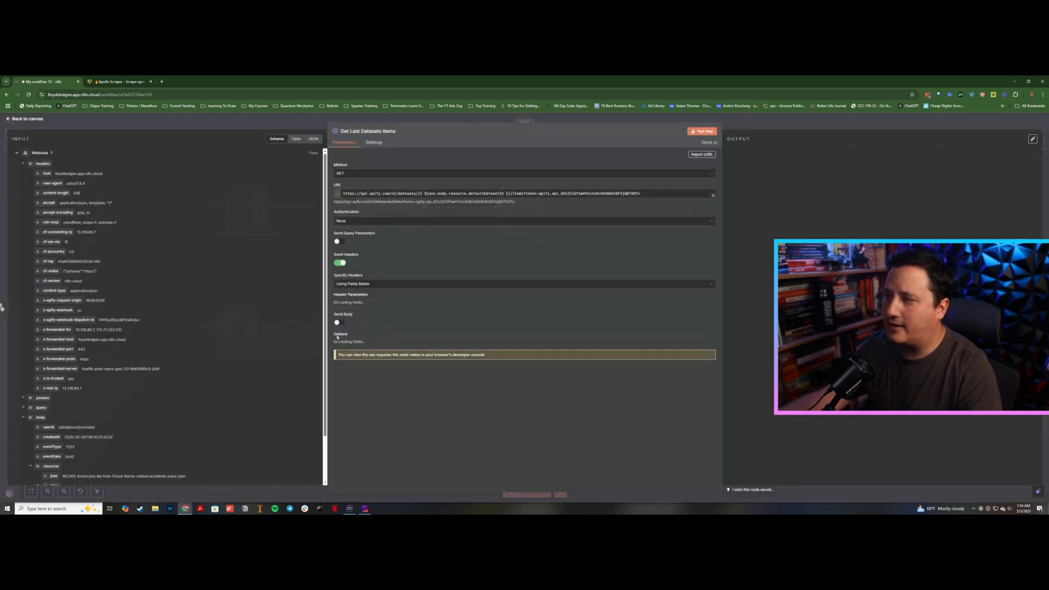
left_click(162, 81)
type("d")
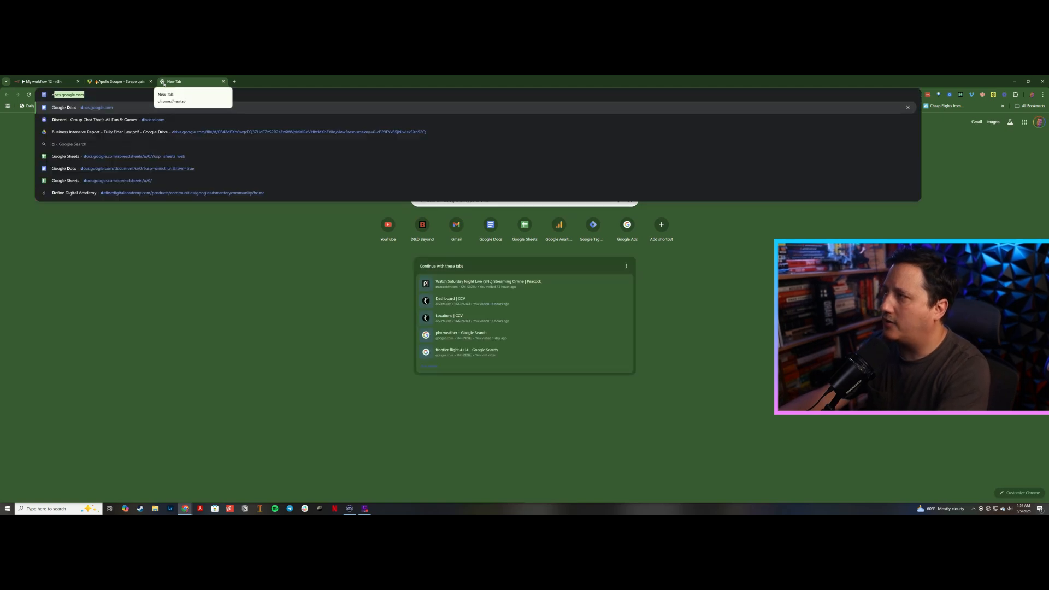
key("BackSpace")
key("BackSpace")
type("apify")
key("Return")
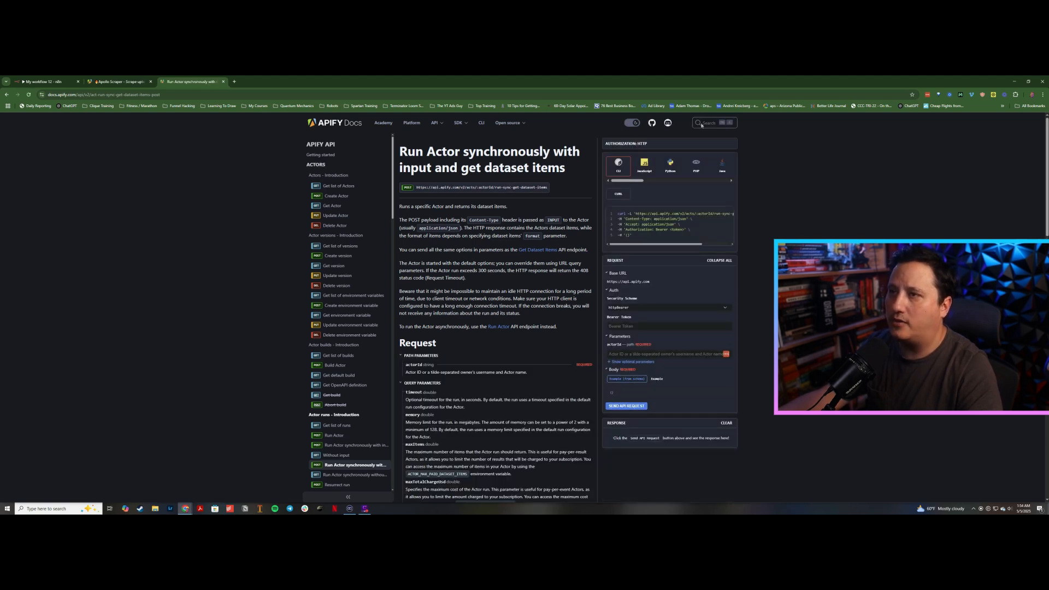
left_click(701, 123)
type("get d")
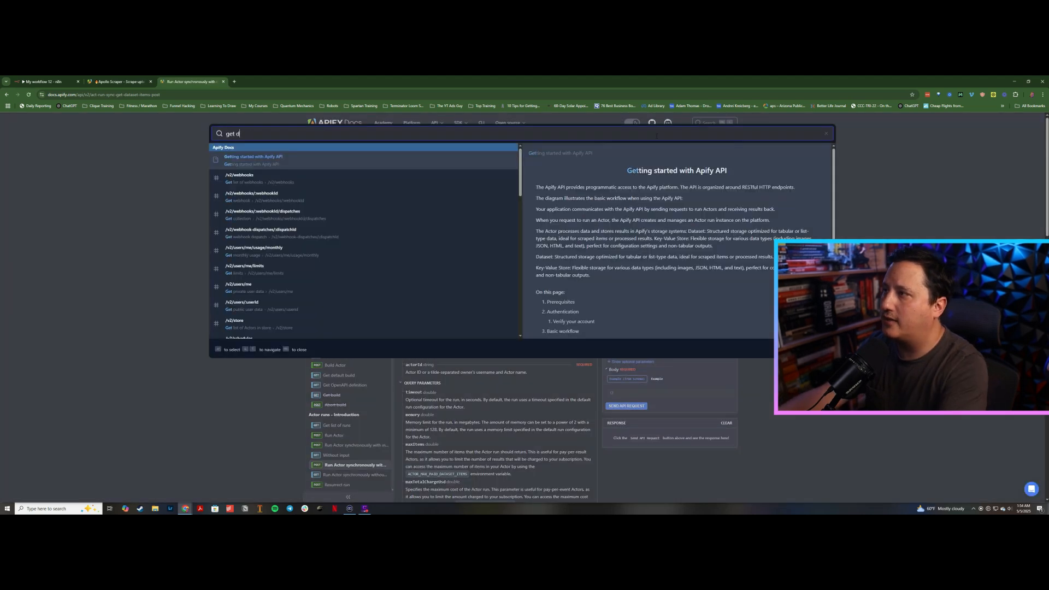
key("BackSpace")
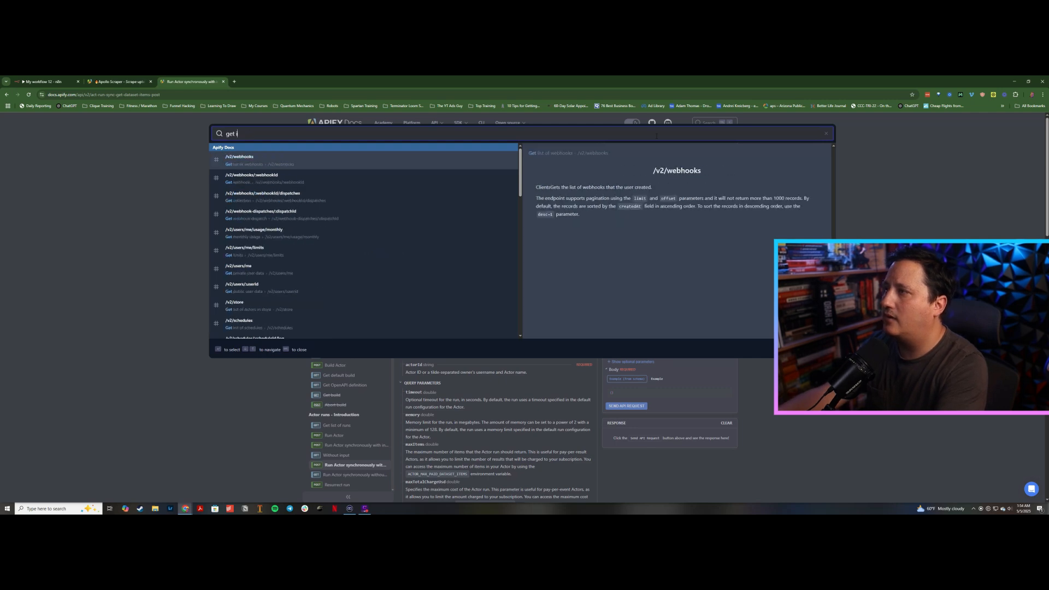
type("item")
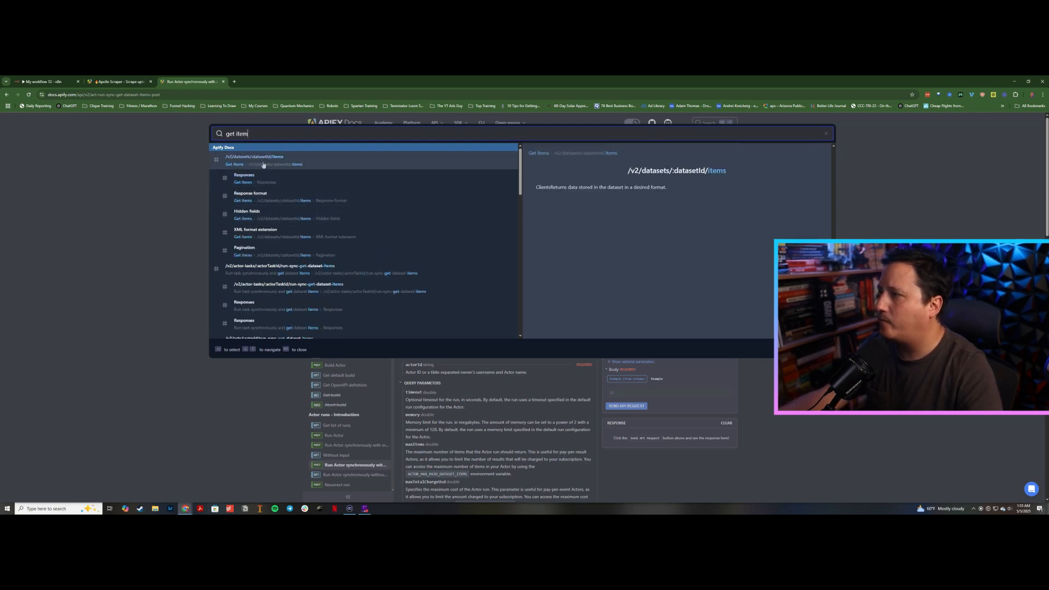
left_click(261, 161)
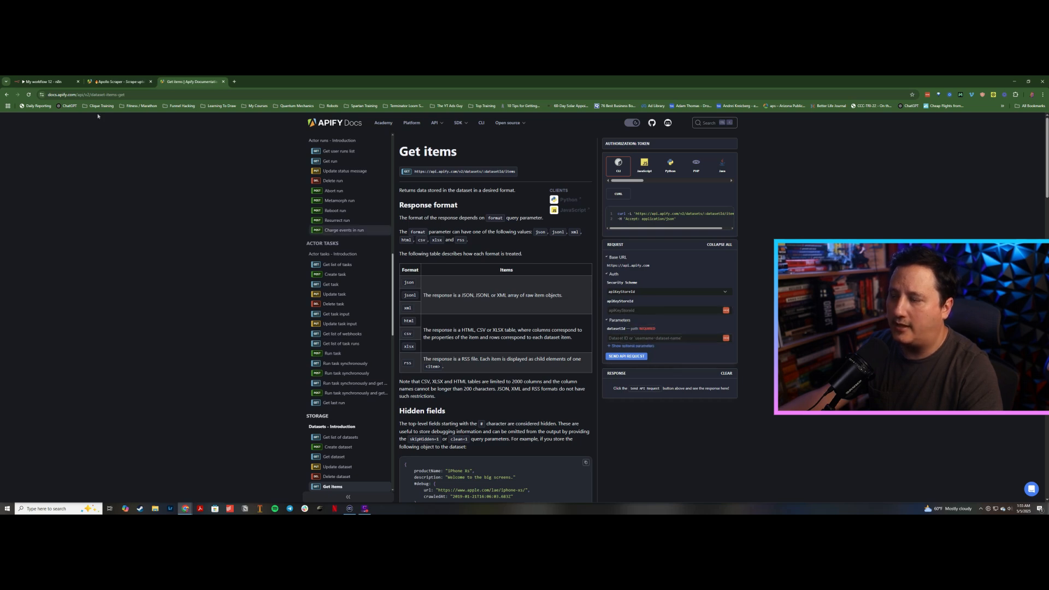
Step: Open the latest successful Apollo Scraper run and view its dataset storage details
left_click(102, 82)
scroll(347, 180, "up", 3)
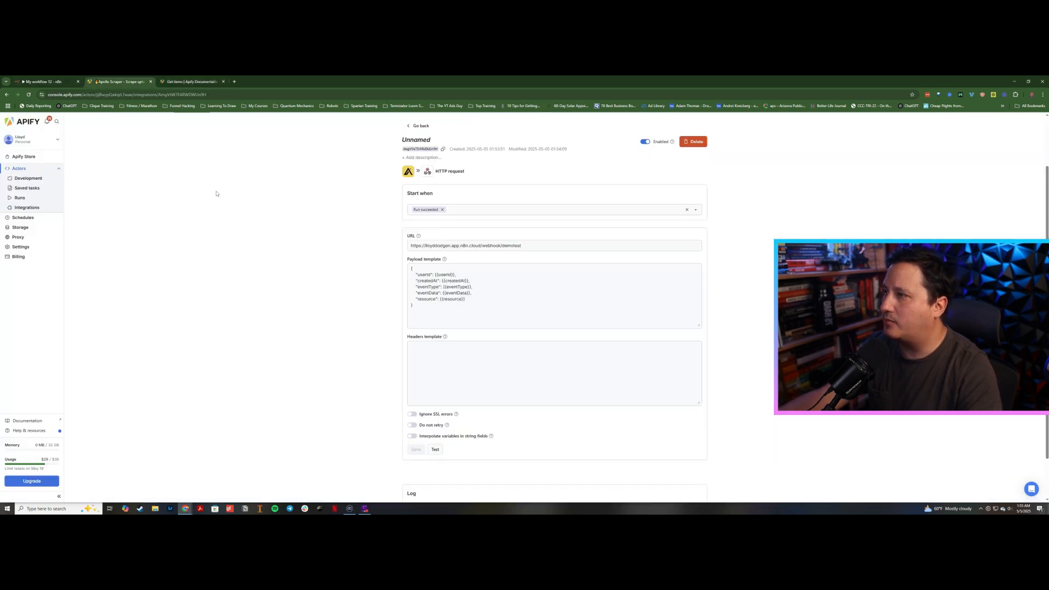
middle_click(133, 172)
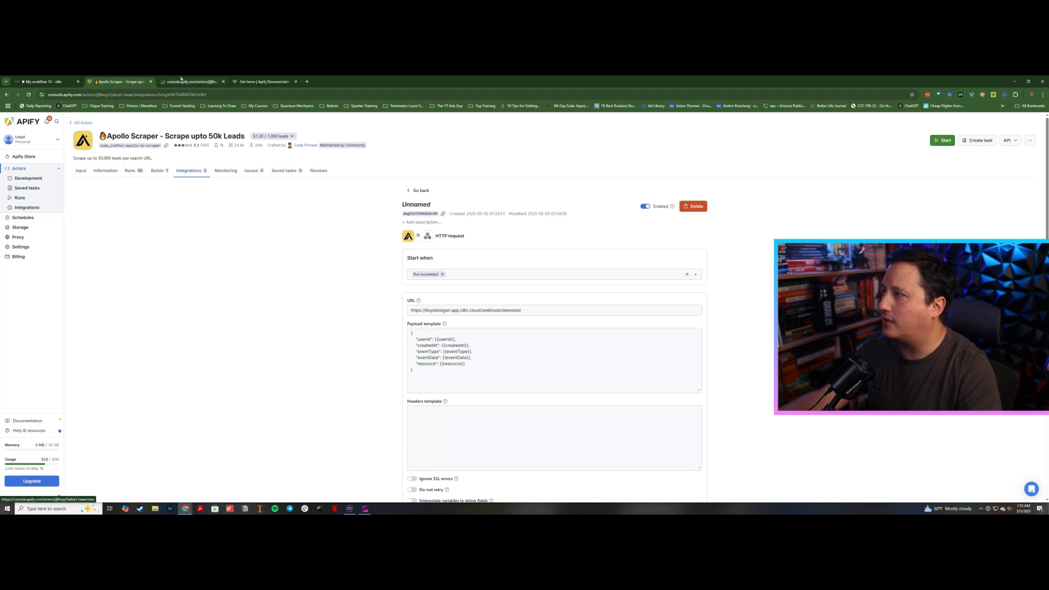
left_click(183, 81)
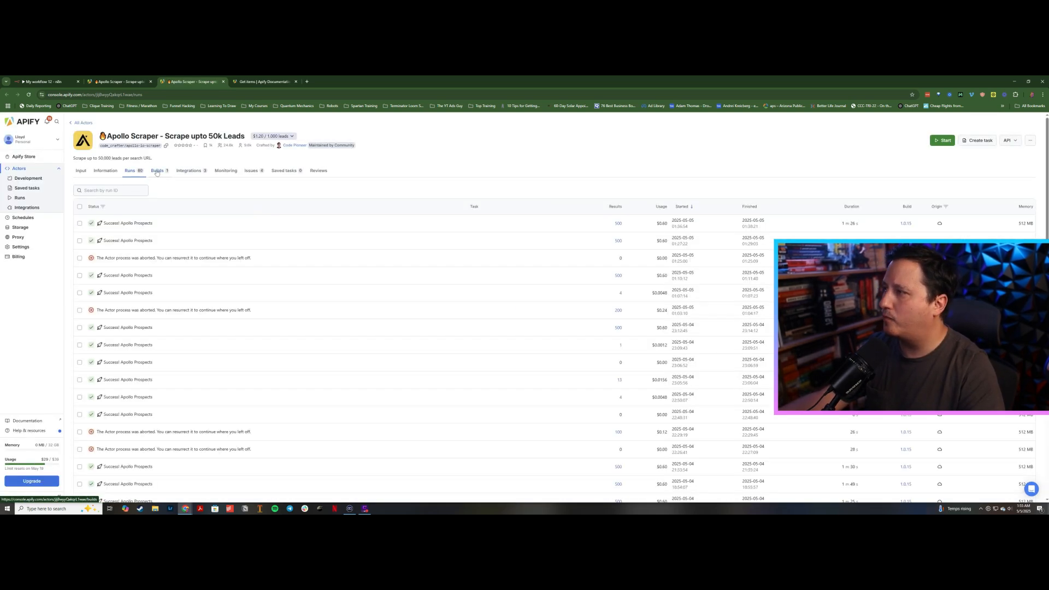
left_click(124, 223)
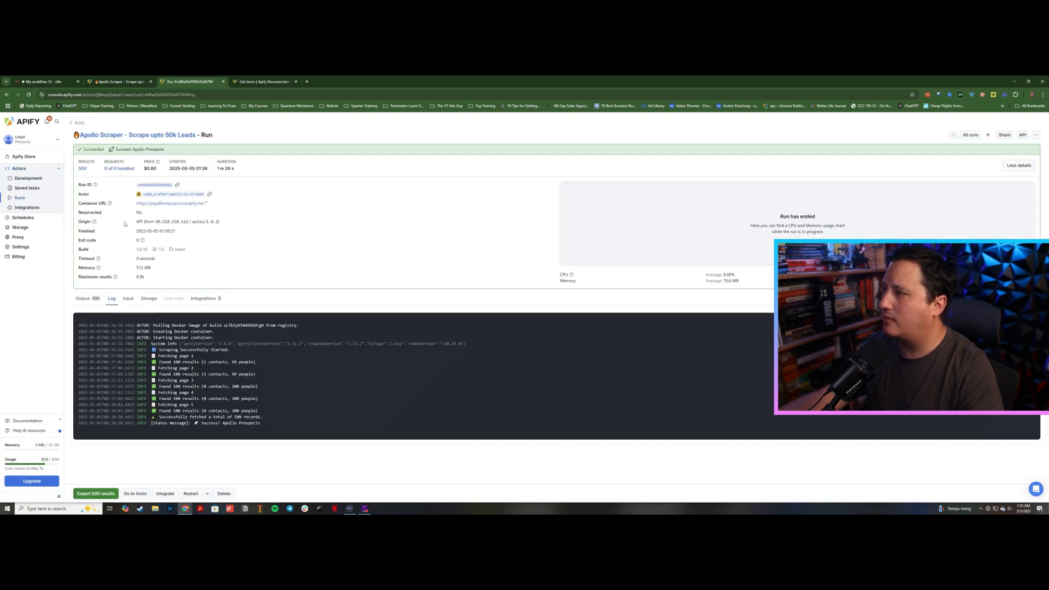
left_click(149, 298)
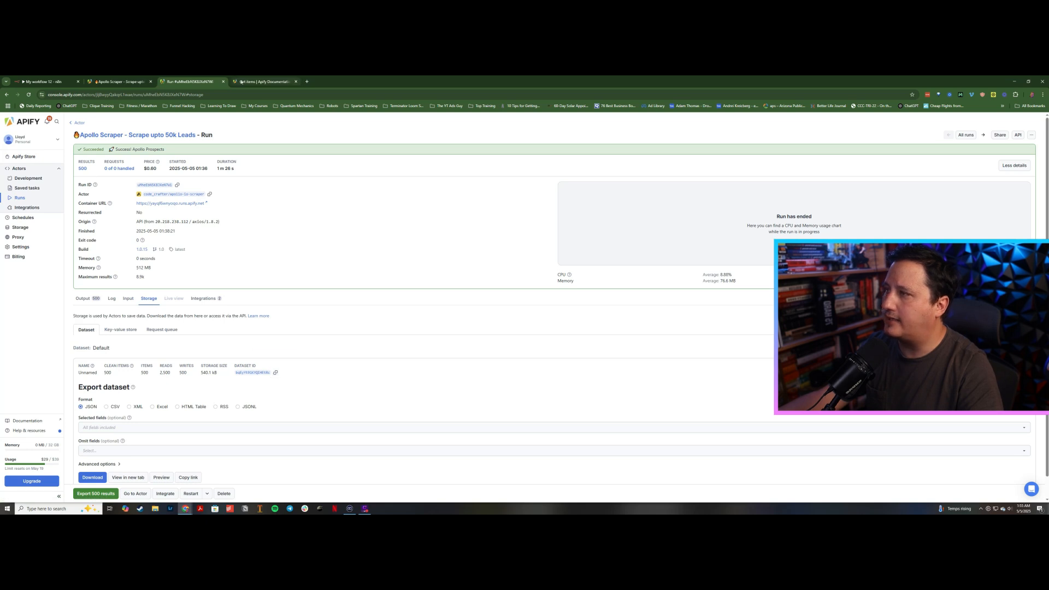
Step: Review the Get Last Datasets Items node's request and header settings
left_click(237, 80)
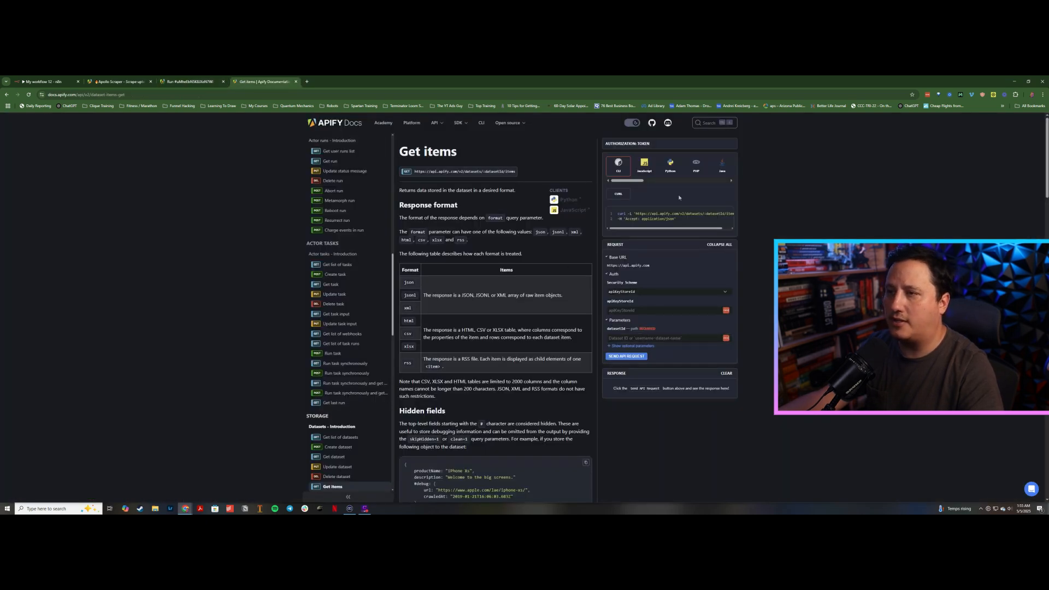
left_click(118, 82)
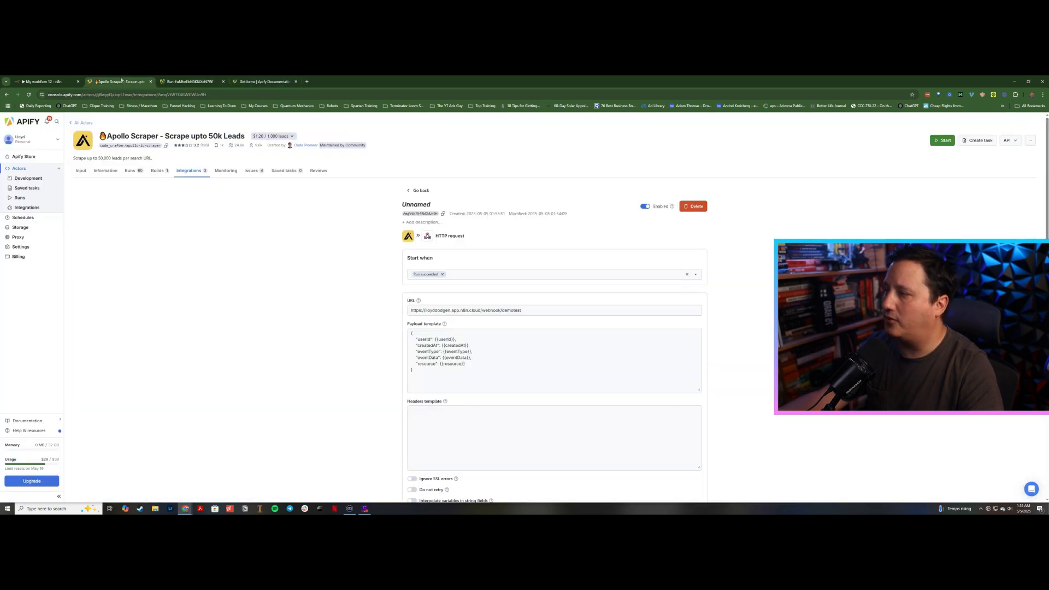
left_click(41, 81)
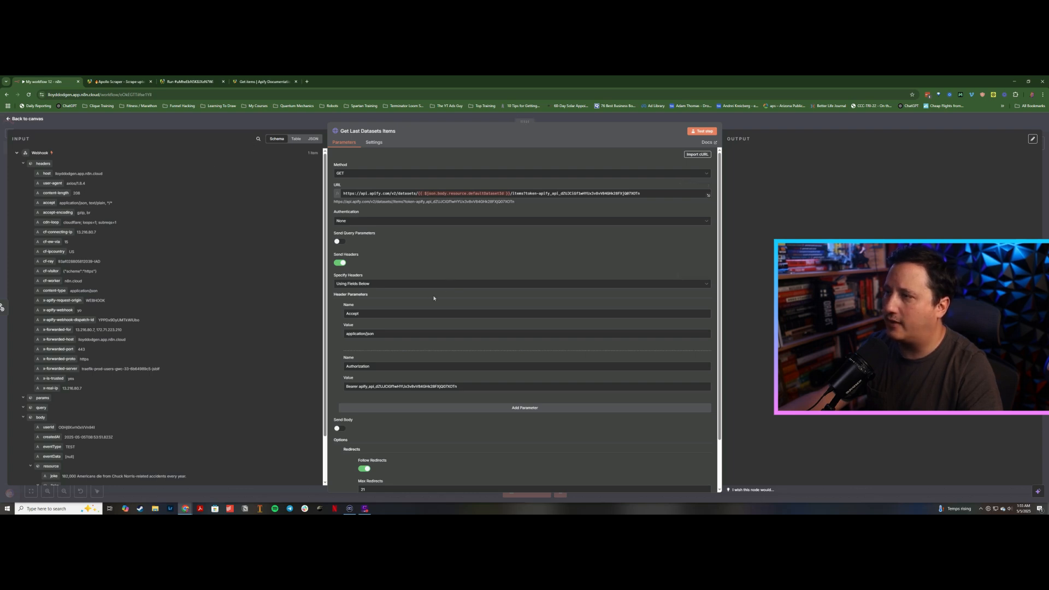
scroll(434, 298, "down", 1)
scroll(477, 299, "down", 1)
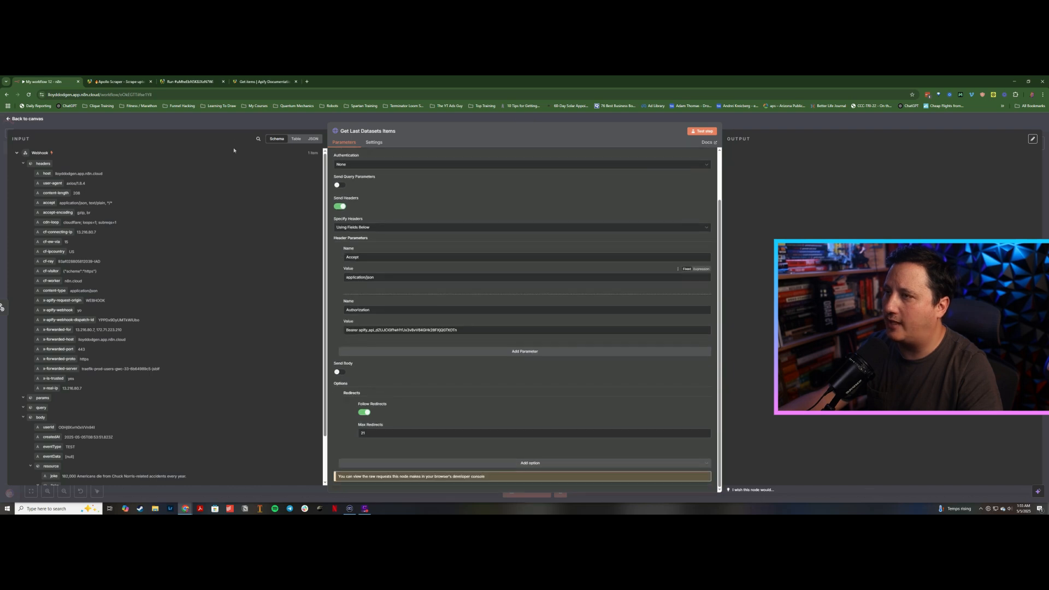
left_click(247, 123)
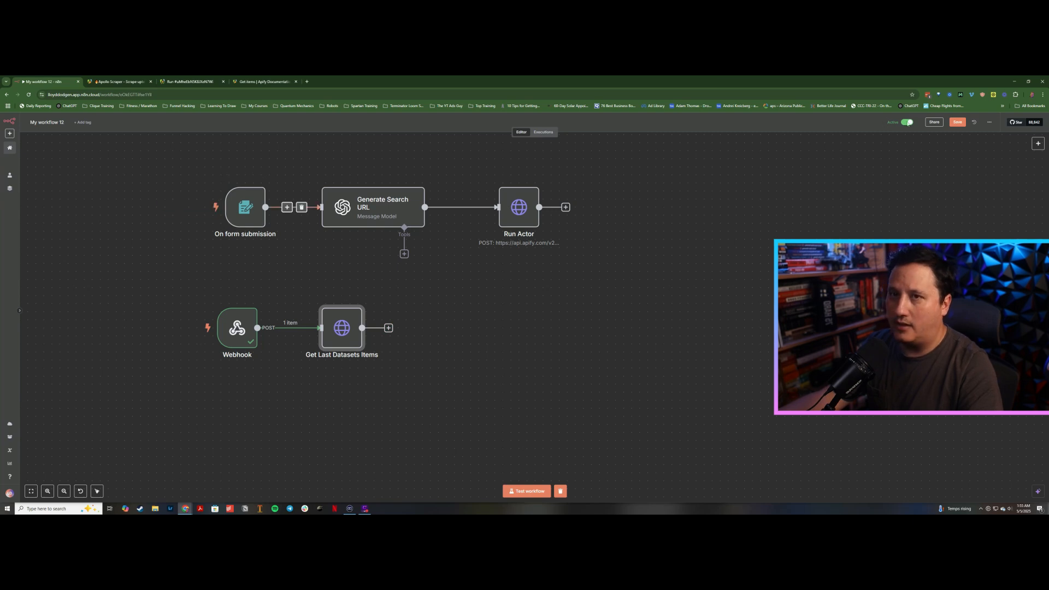
Step: Save the workflow and test it by submitting the form with 500 leads and target audience "marketing agency owners in"
left_click(958, 123)
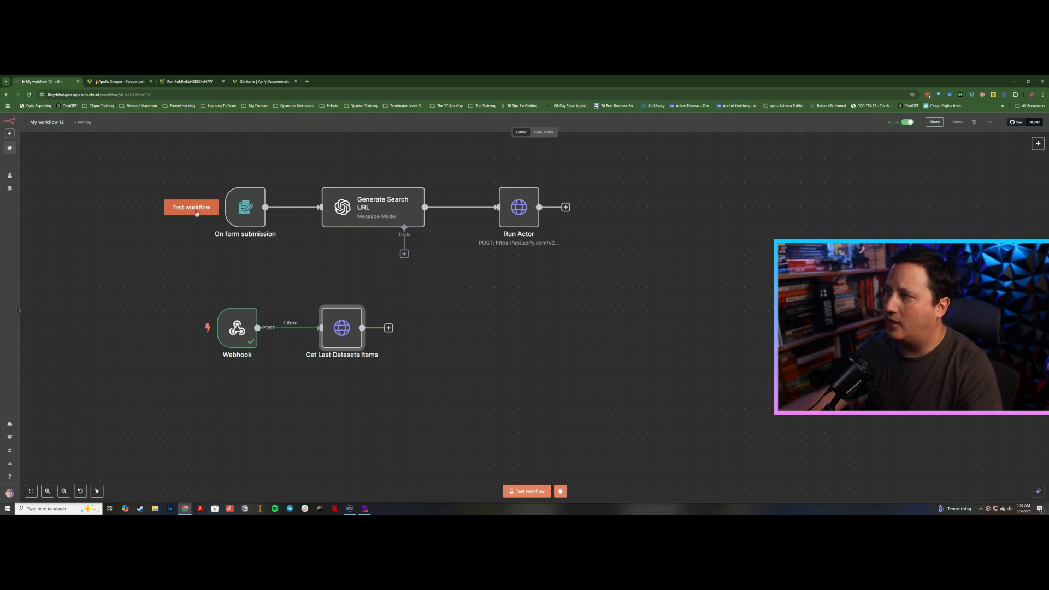
left_click(196, 211)
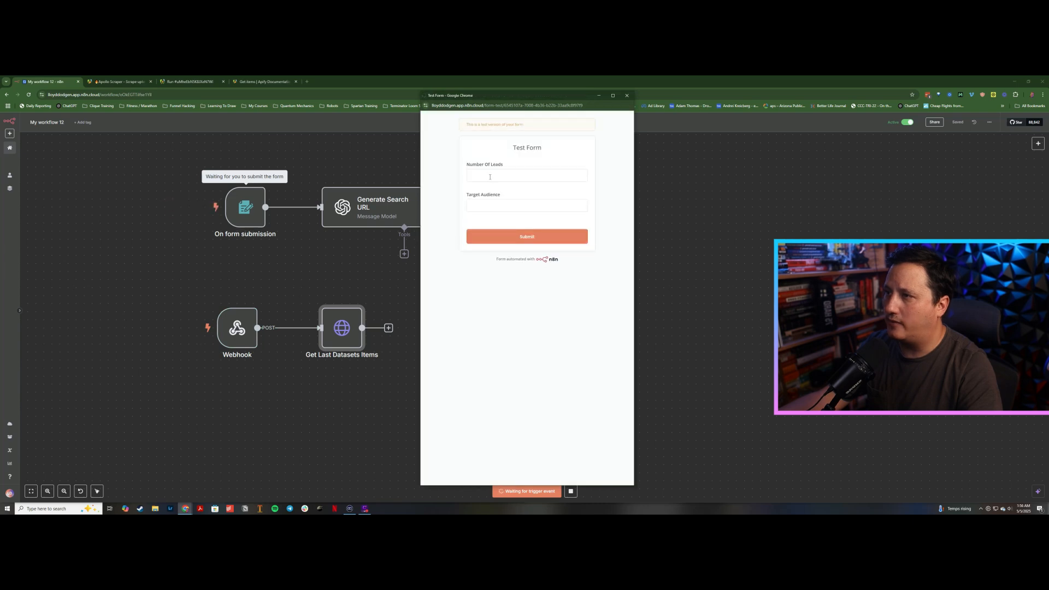
left_click(490, 176)
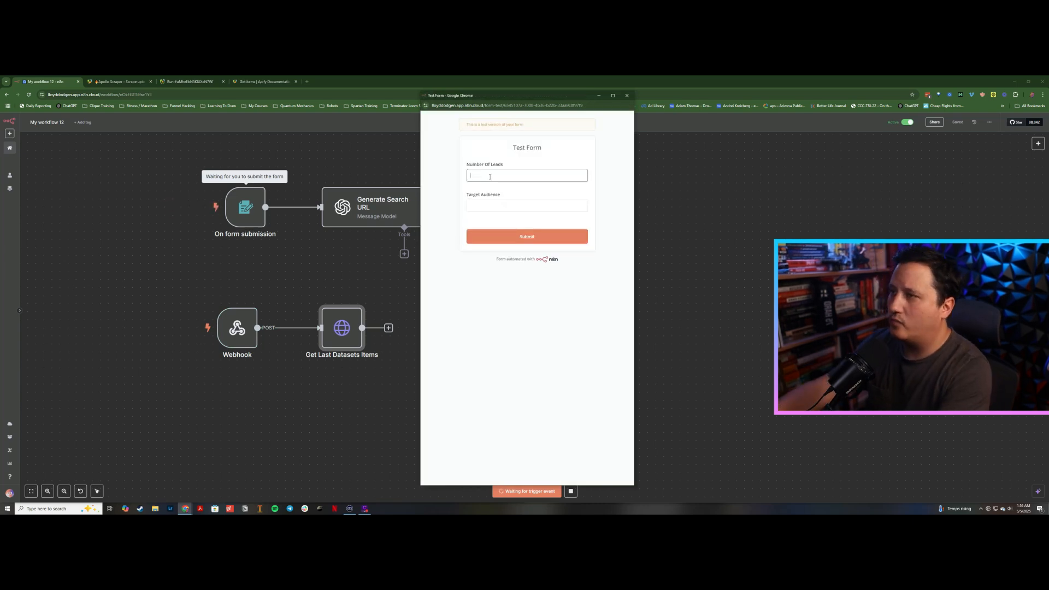
type("500")
key("Tab")
type("market")
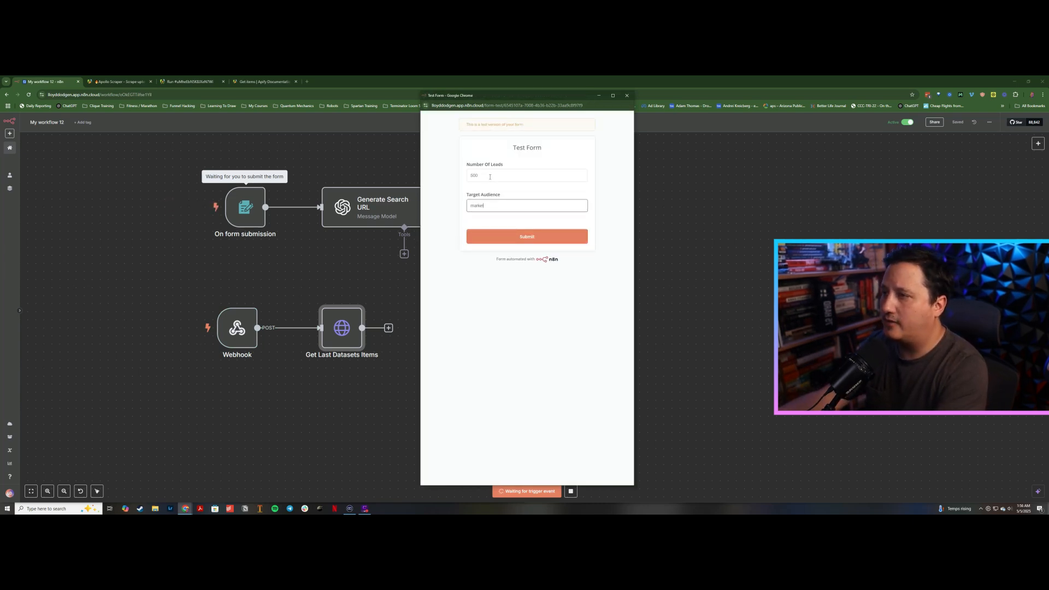
type("ing agency owners in")
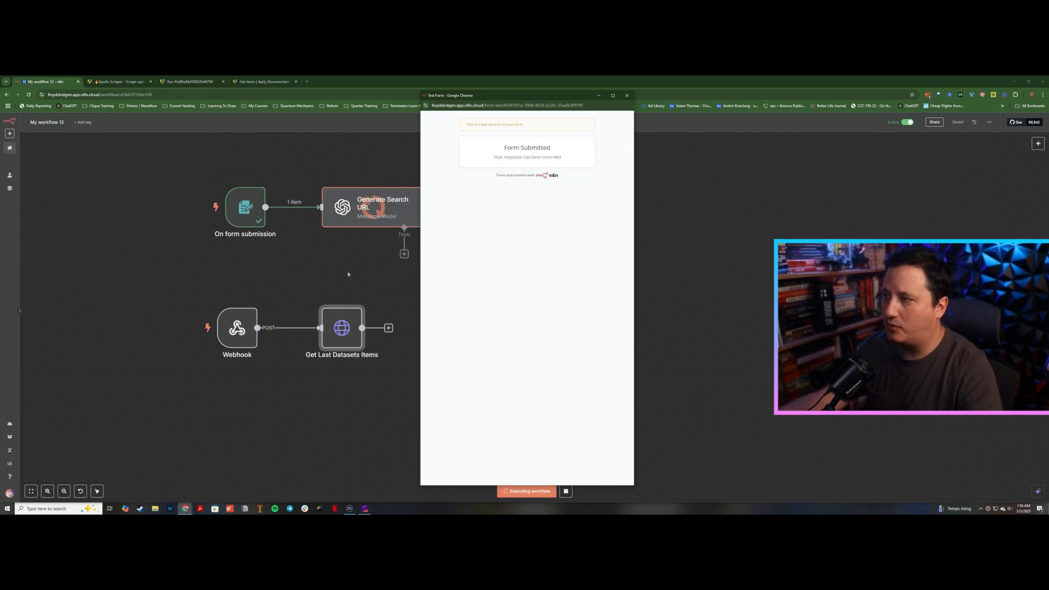
left_click(636, 164)
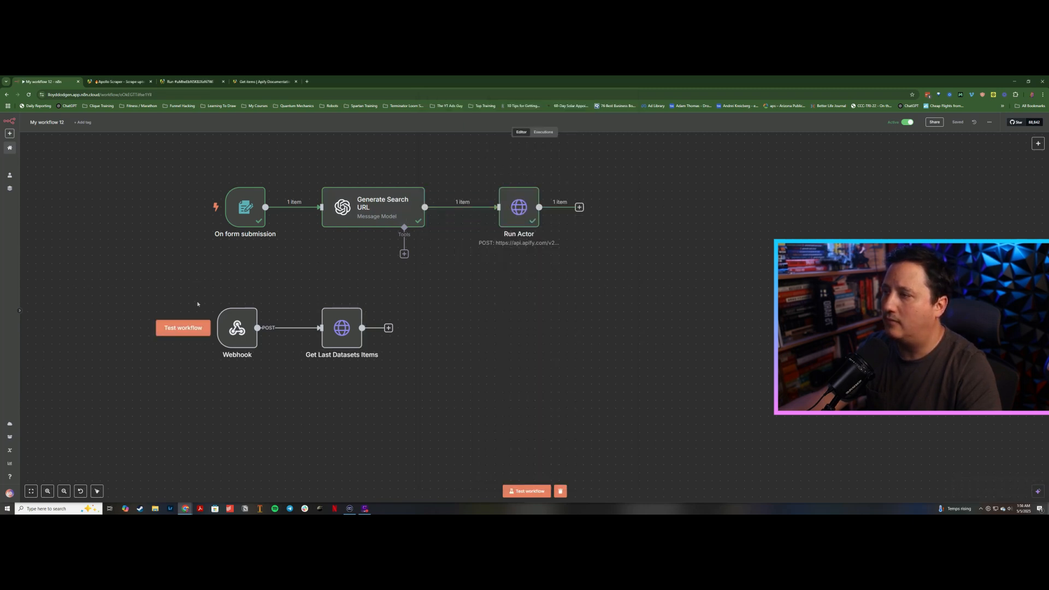
Step: Shift the Webhook and Get Last Datasets Items nodes slightly and pin the form trigger's test data
left_click_drag(200, 280, 415, 381)
left_click_drag(340, 335, 348, 335)
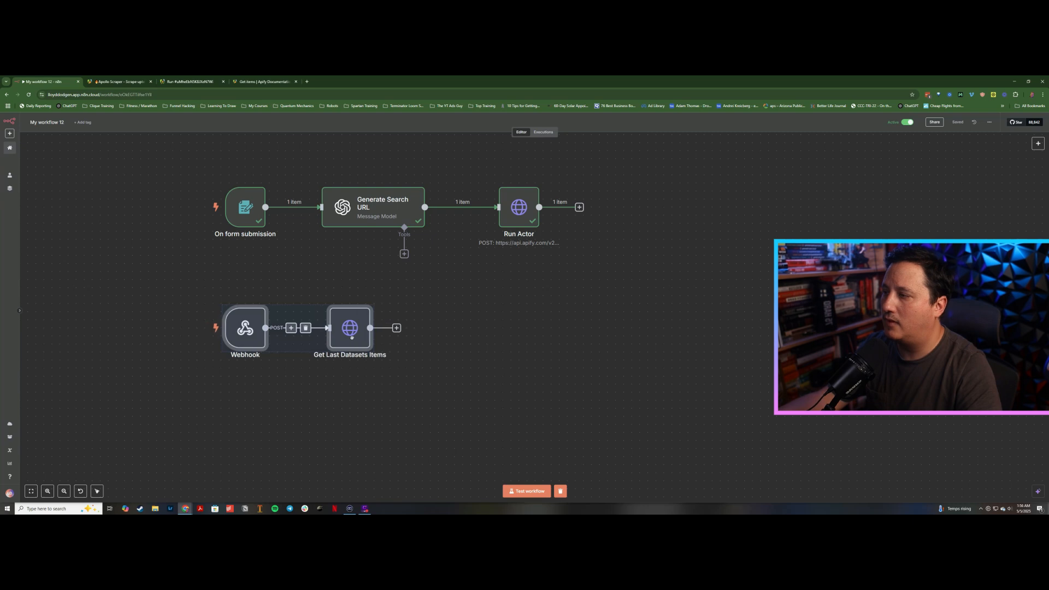
left_click(244, 214)
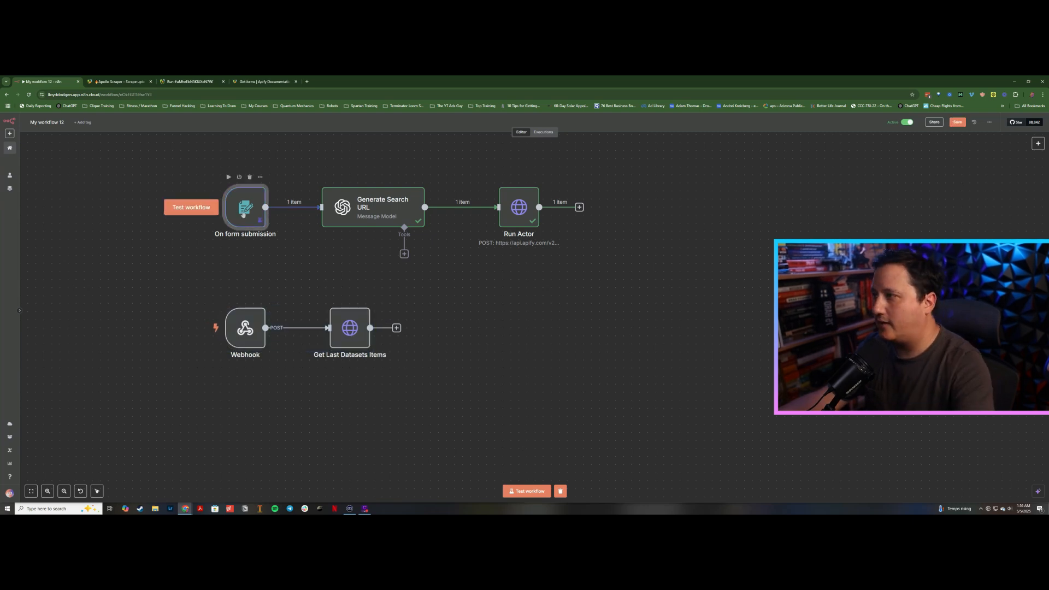
left_click(511, 206)
key("p")
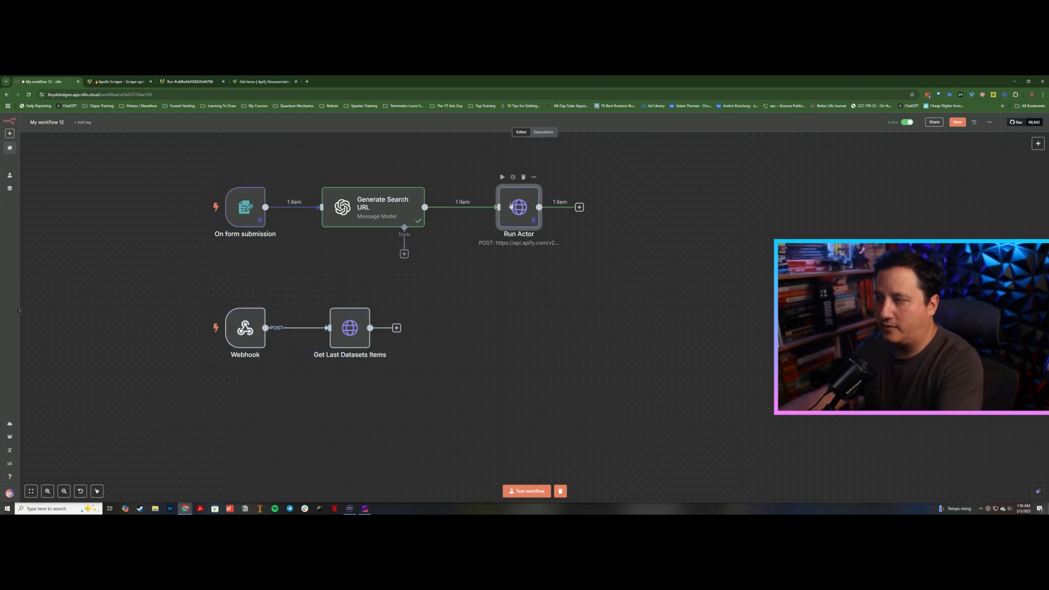
left_click(440, 306)
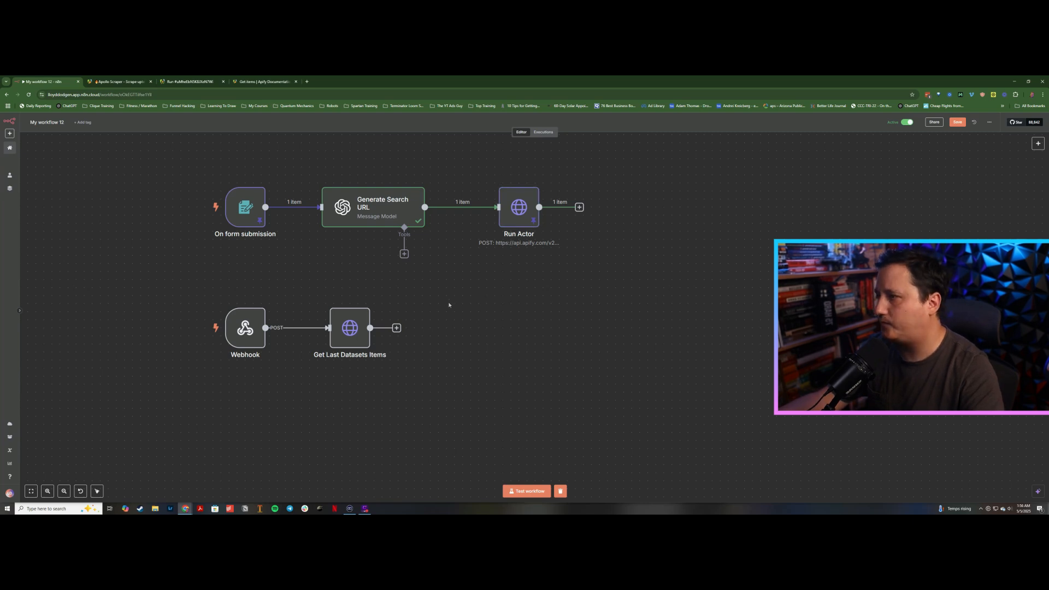
Step: Check the workflow's executions list and the Apollo Scraper's runs and HTTP request integrations in Apify
left_click(543, 131)
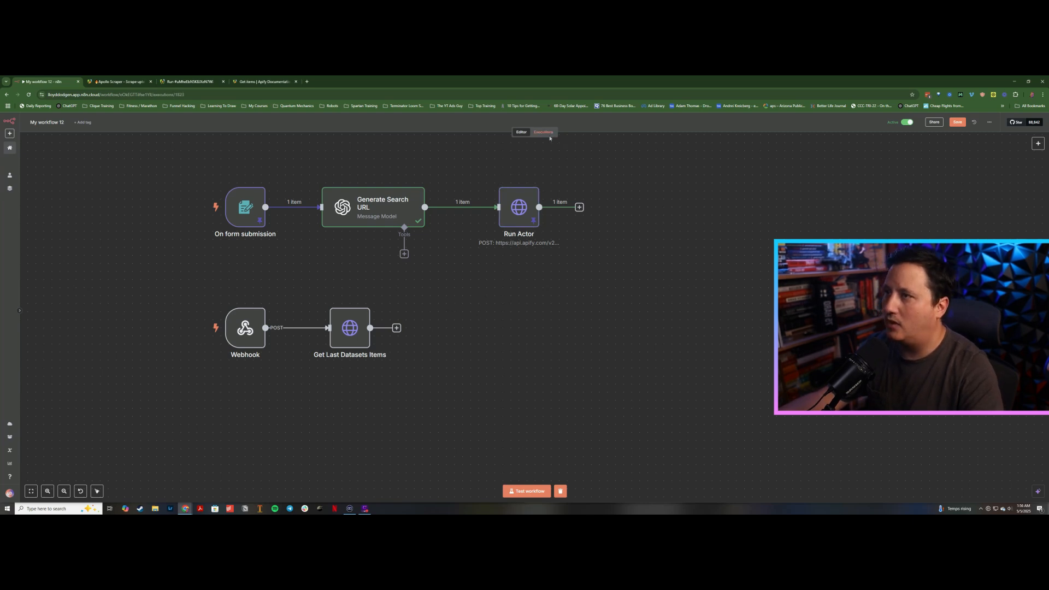
left_click(115, 82)
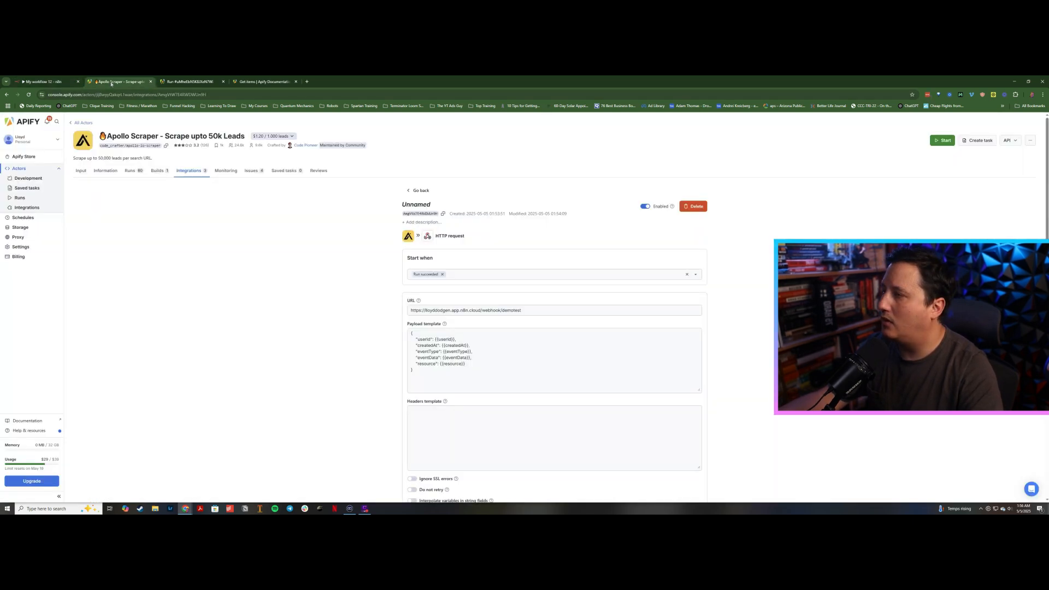
left_click(181, 82)
left_click(117, 82)
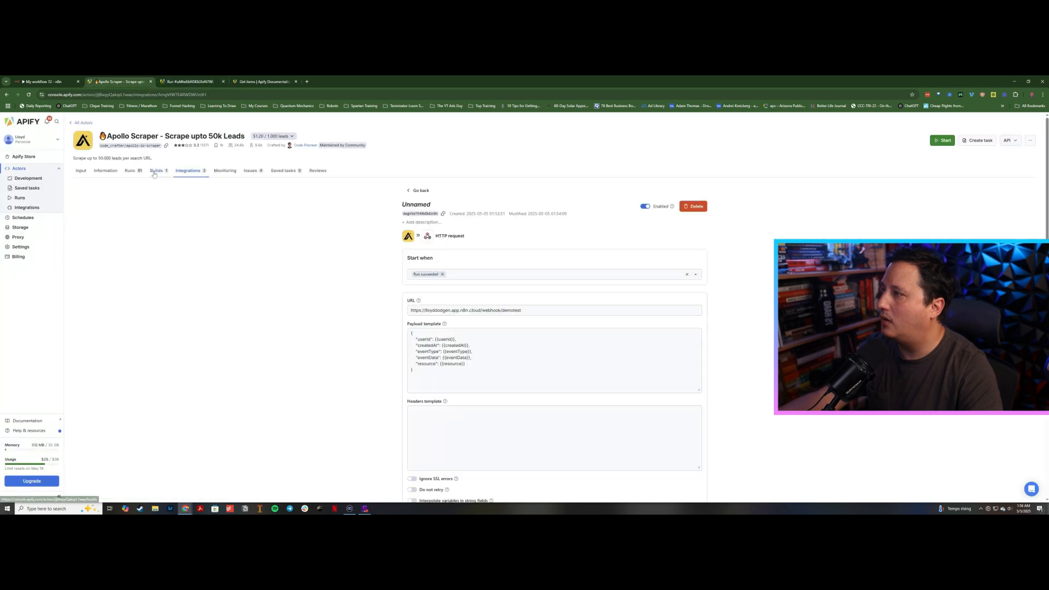
left_click(131, 172)
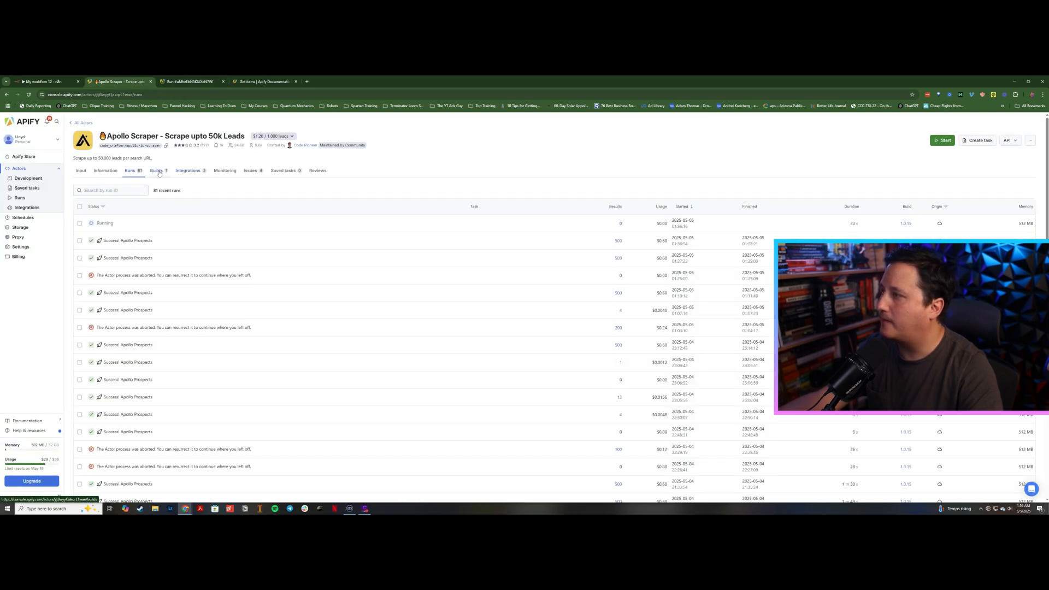
middle_click(185, 166)
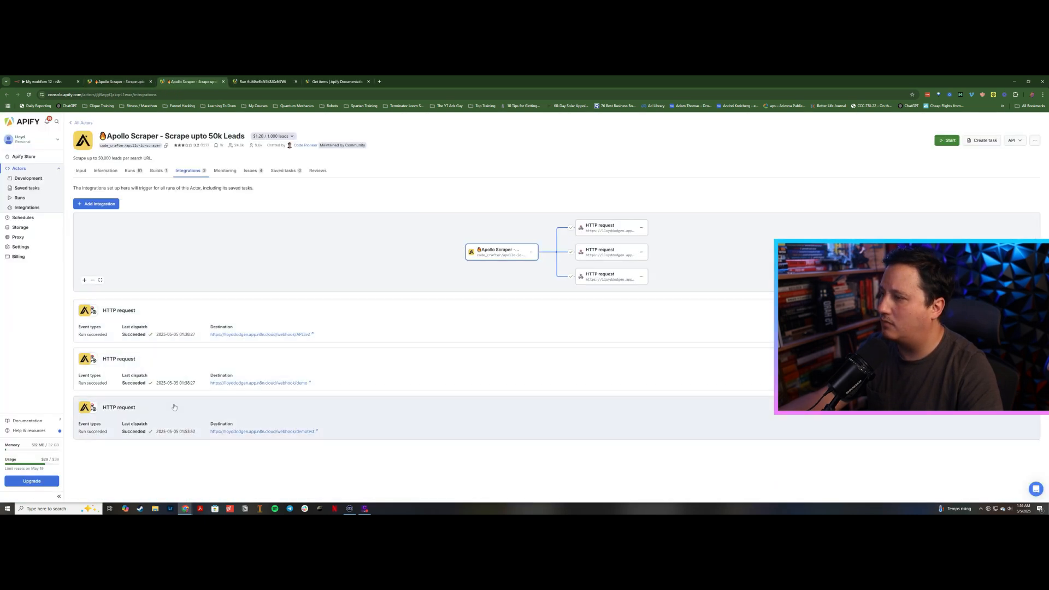
left_click(172, 412)
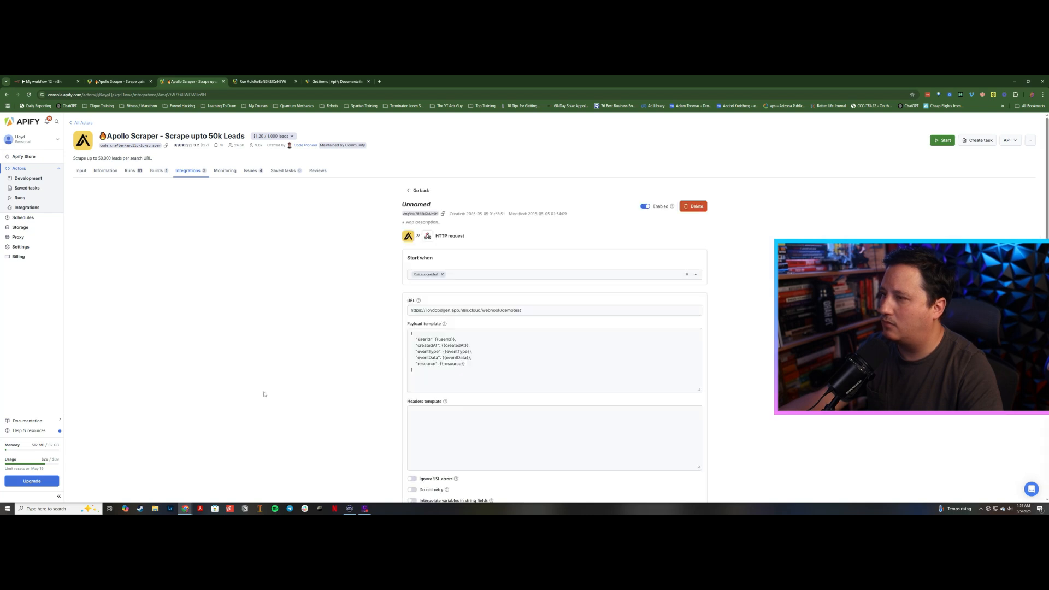
scroll(264, 394, "down", 2)
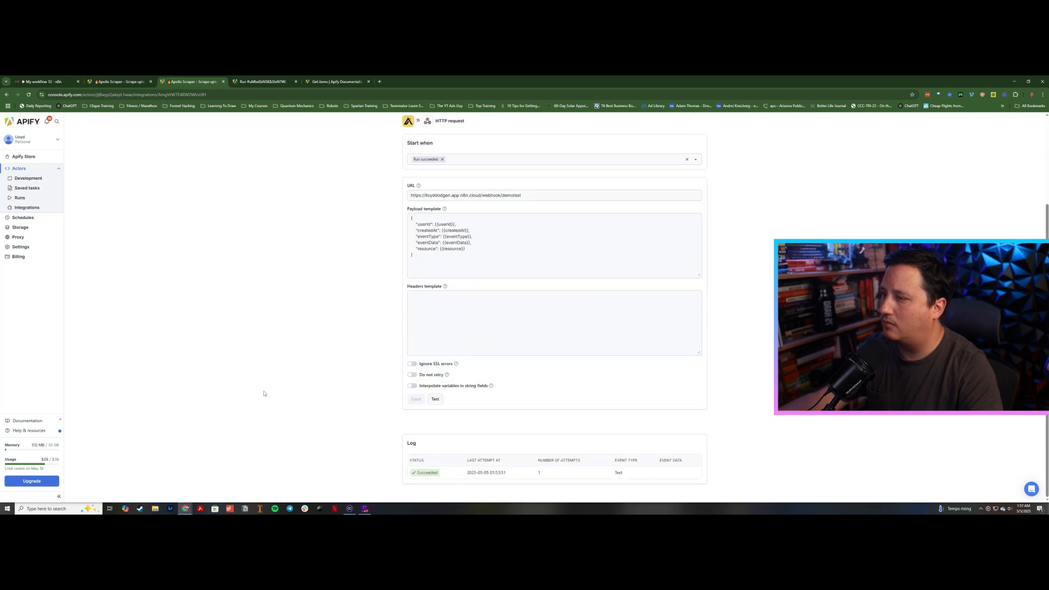
left_click(41, 82)
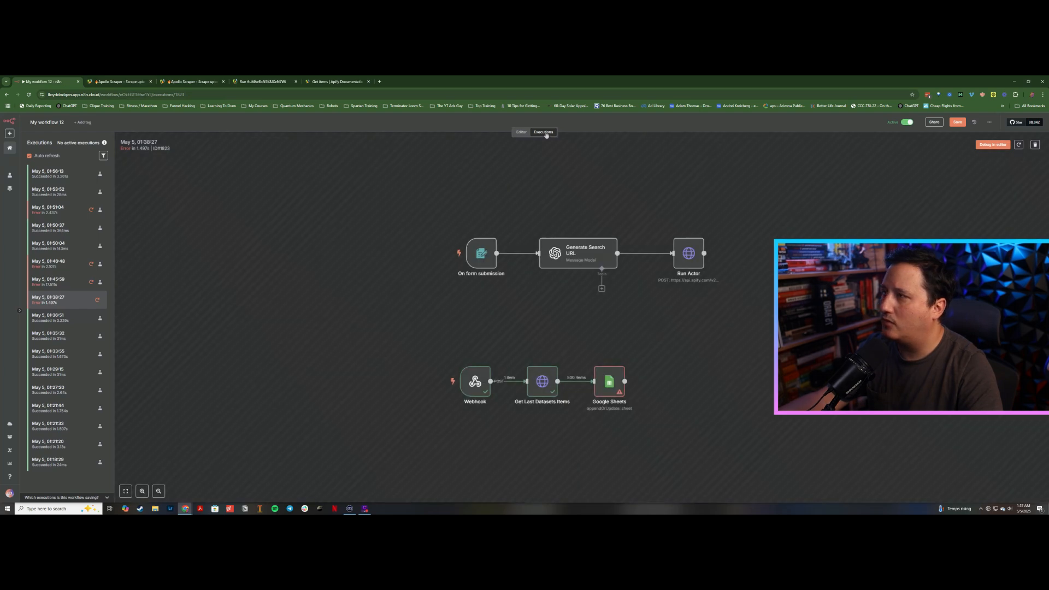
left_click(54, 173)
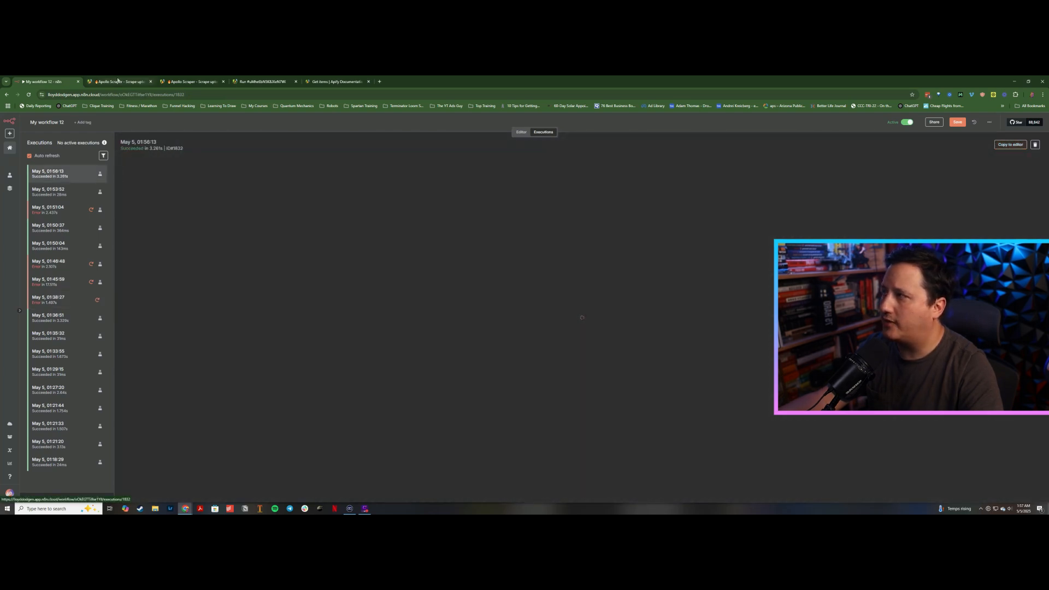
left_click(254, 83)
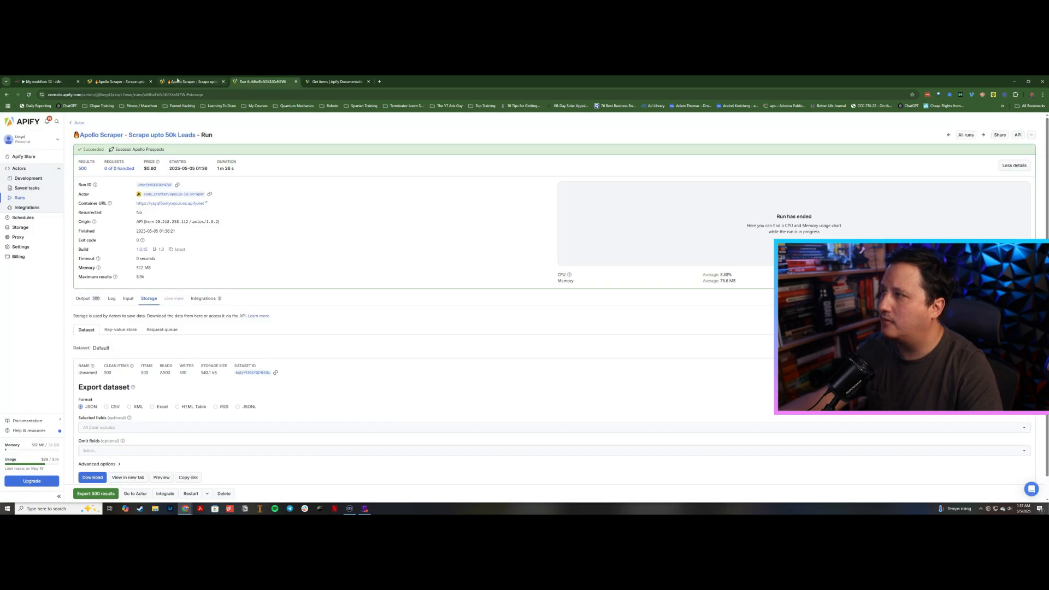
left_click(178, 81)
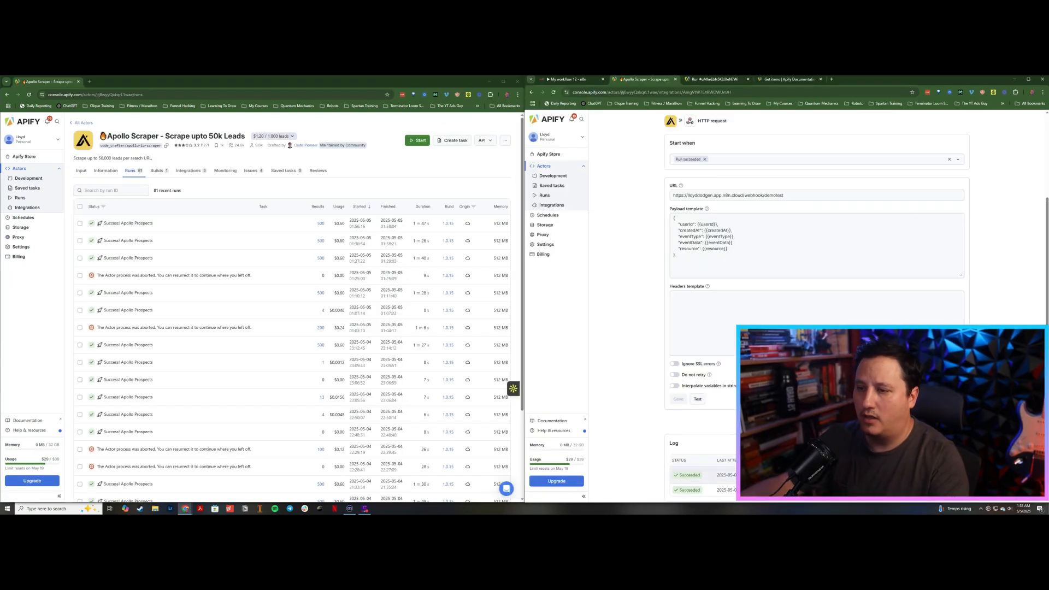
left_click(558, 80)
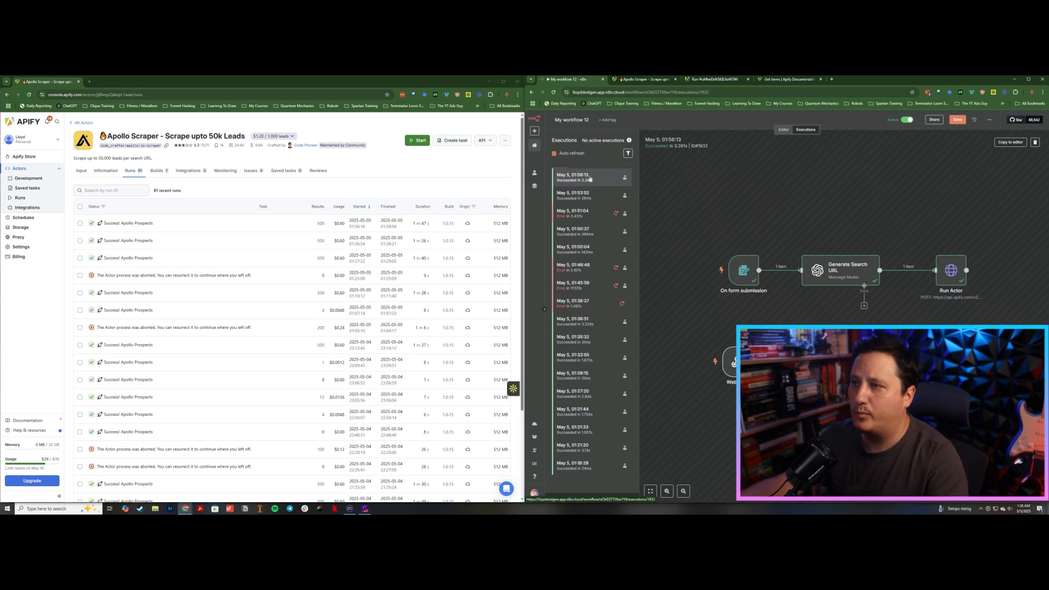
left_click(585, 175)
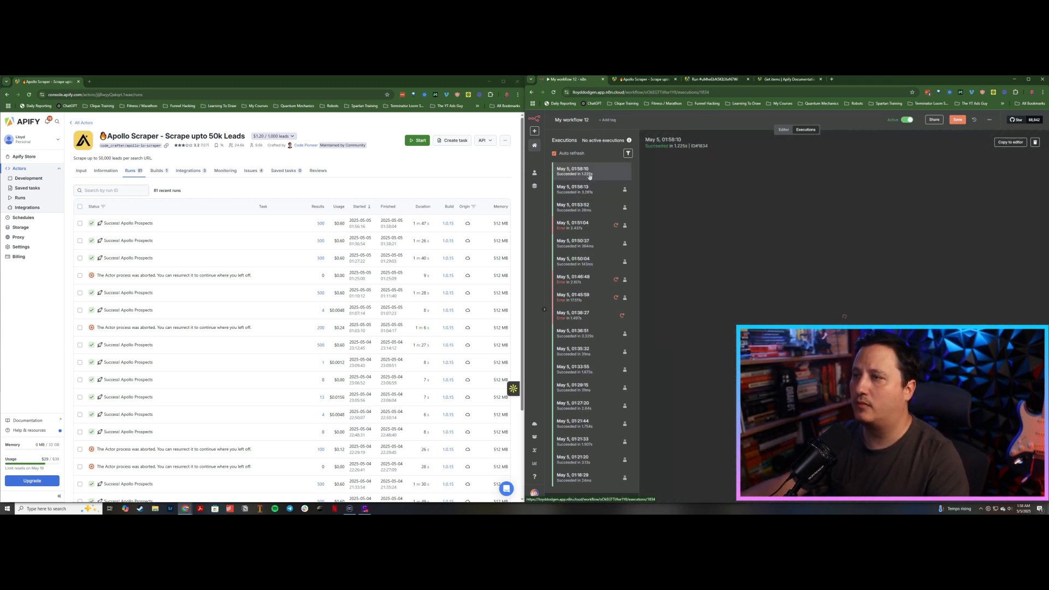
double_click(875, 85)
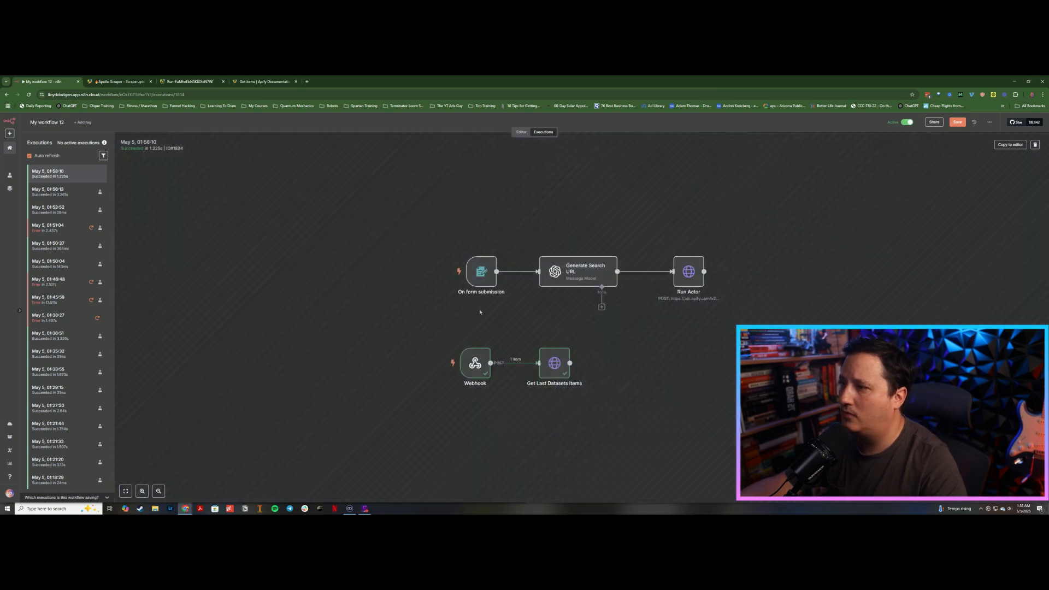
Step: Copy the latest webhook execution to the editor and inspect the Get Last Datasets Items node's parameters and settings
left_click(1010, 144)
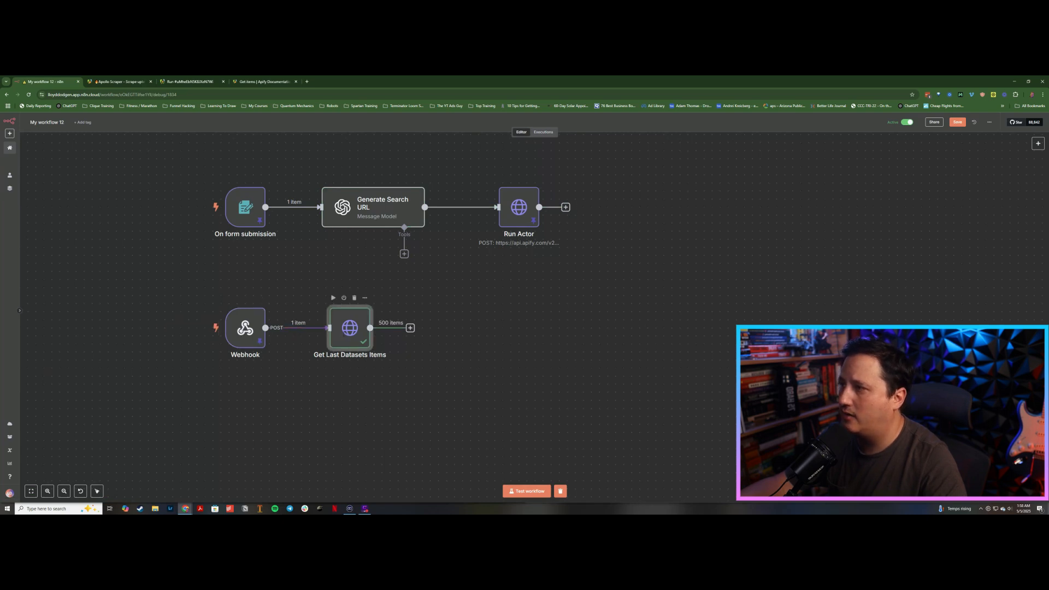
double_click(350, 328)
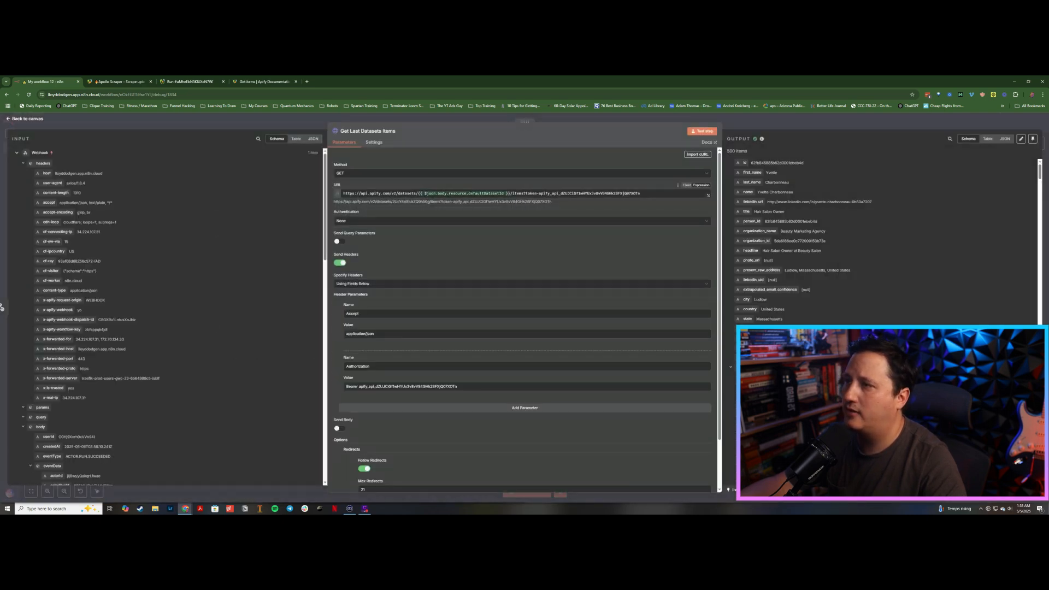
left_click(308, 125)
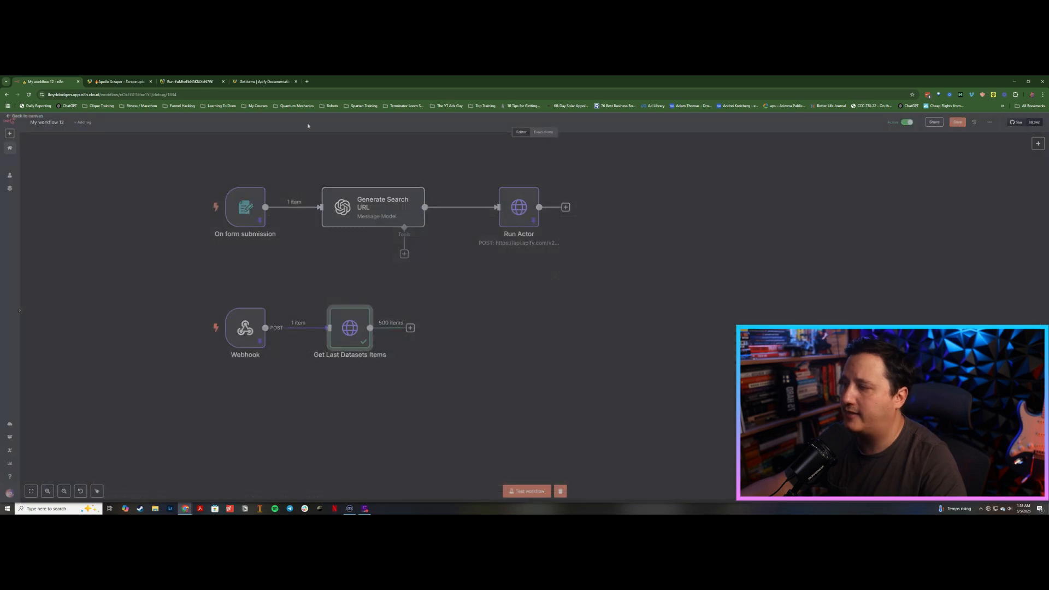
double_click(350, 328)
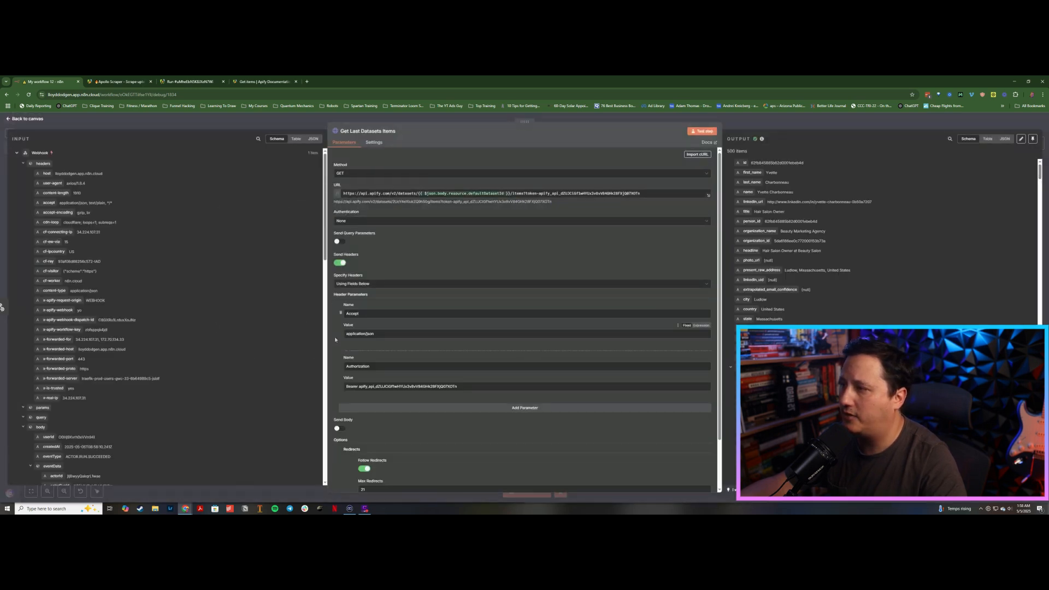
scroll(334, 340, "down", 1)
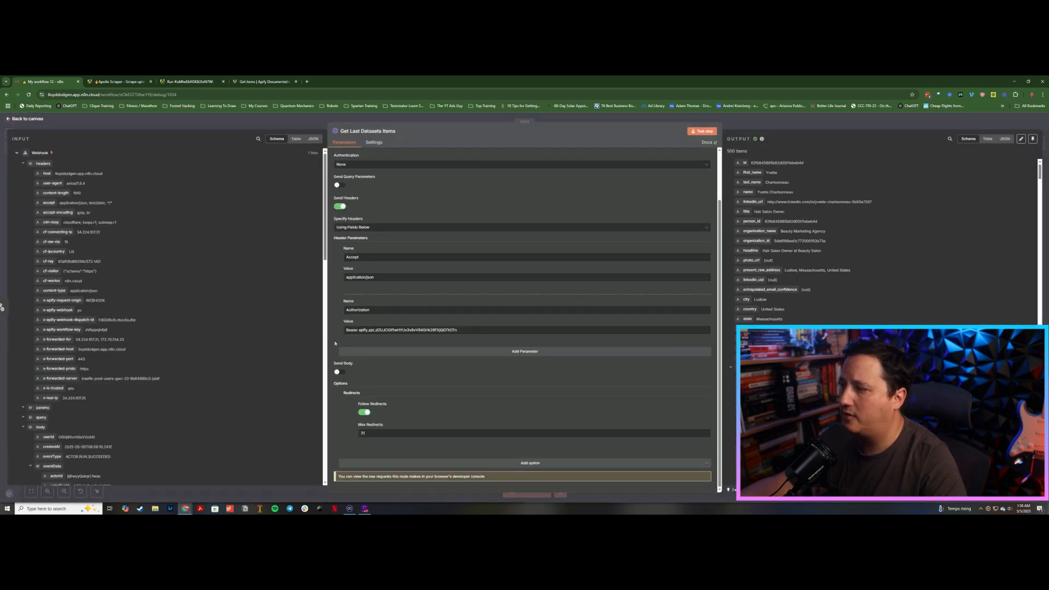
left_click(373, 142)
left_click(302, 125)
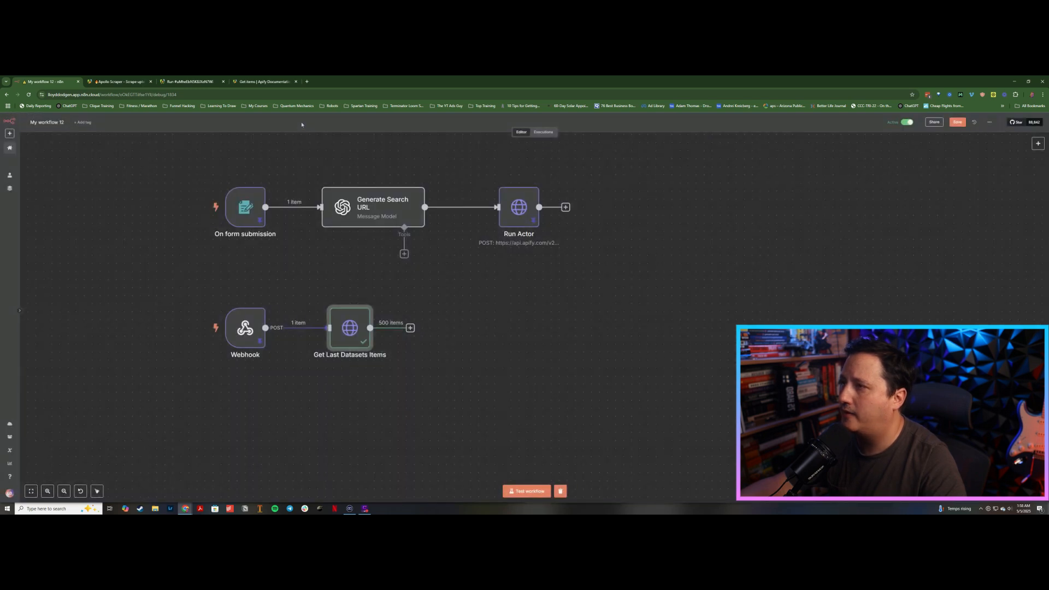
Step: Add a Google Sheets node after Get Last Datasets Items using the Append or Update Row operation
left_click(411, 329)
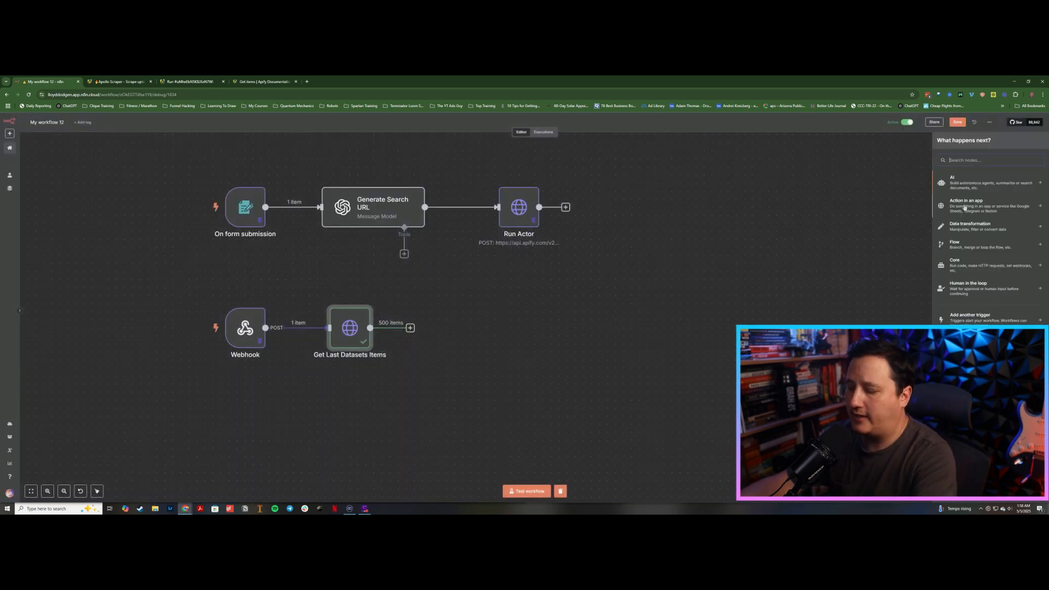
type("shheet")
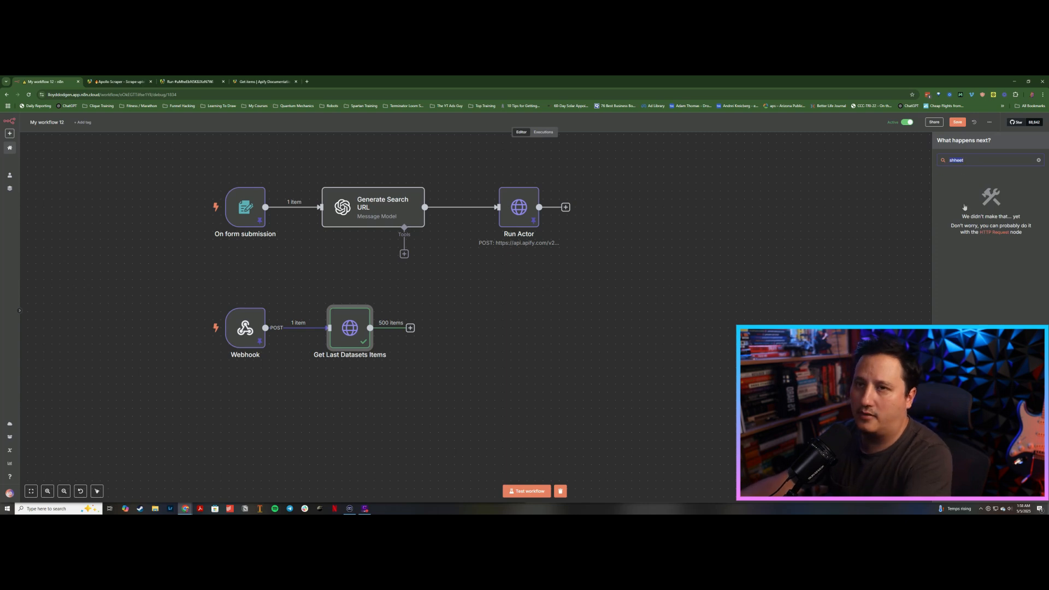
type("sheet")
left_click(963, 178)
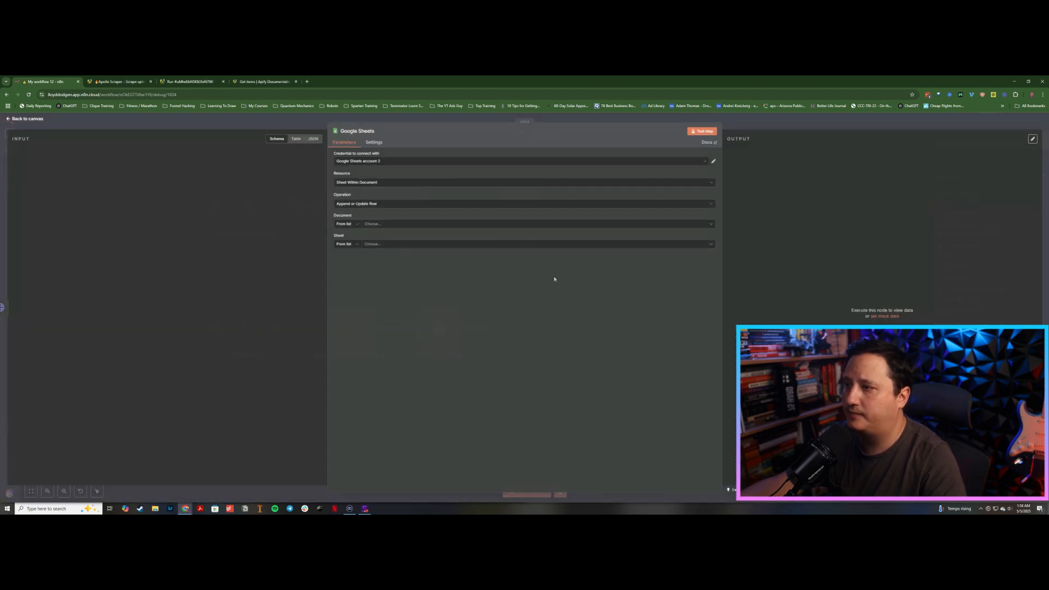
Step: Set the Google Sheets node's document to Test Lead System and its sheet to Demo
left_click(398, 225)
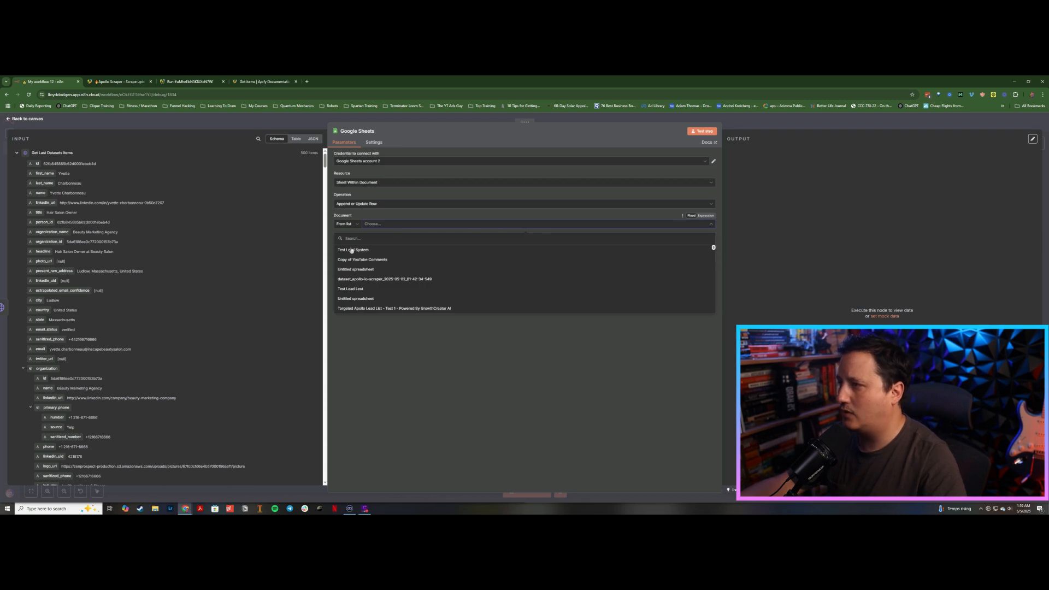
left_click(351, 250)
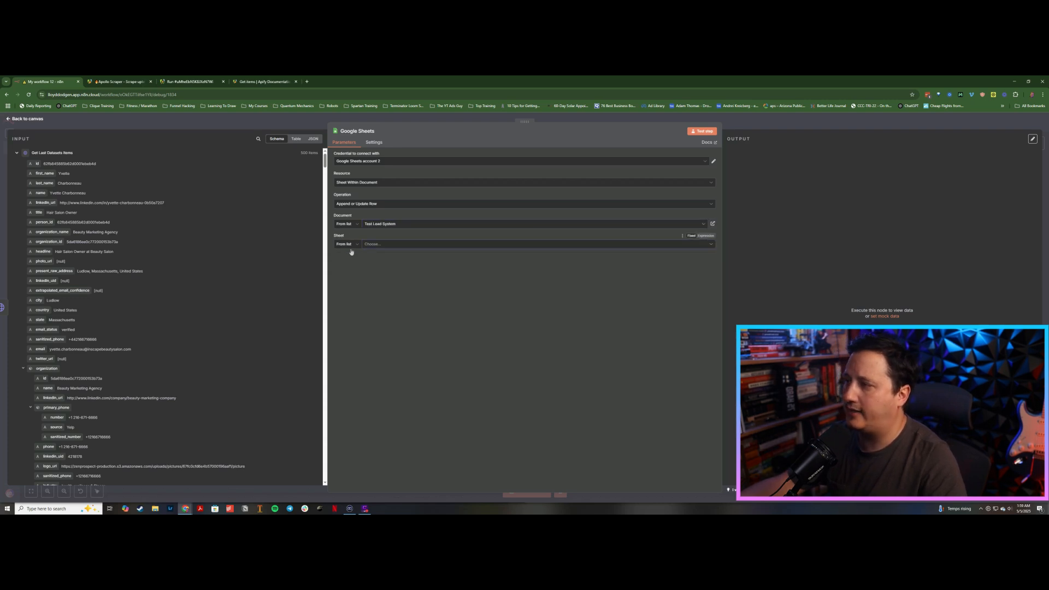
left_click(376, 246)
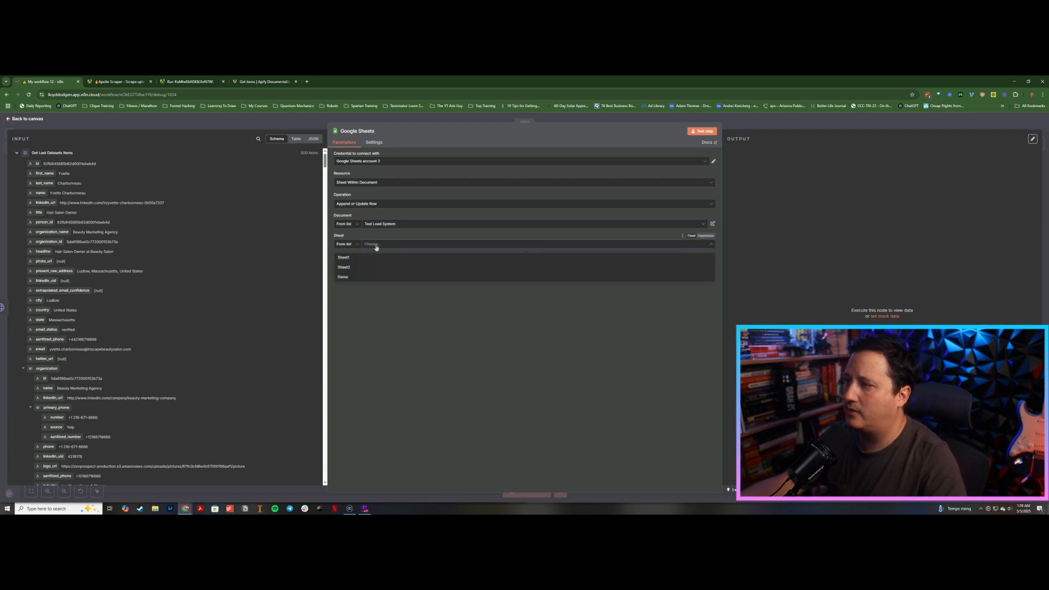
left_click(343, 278)
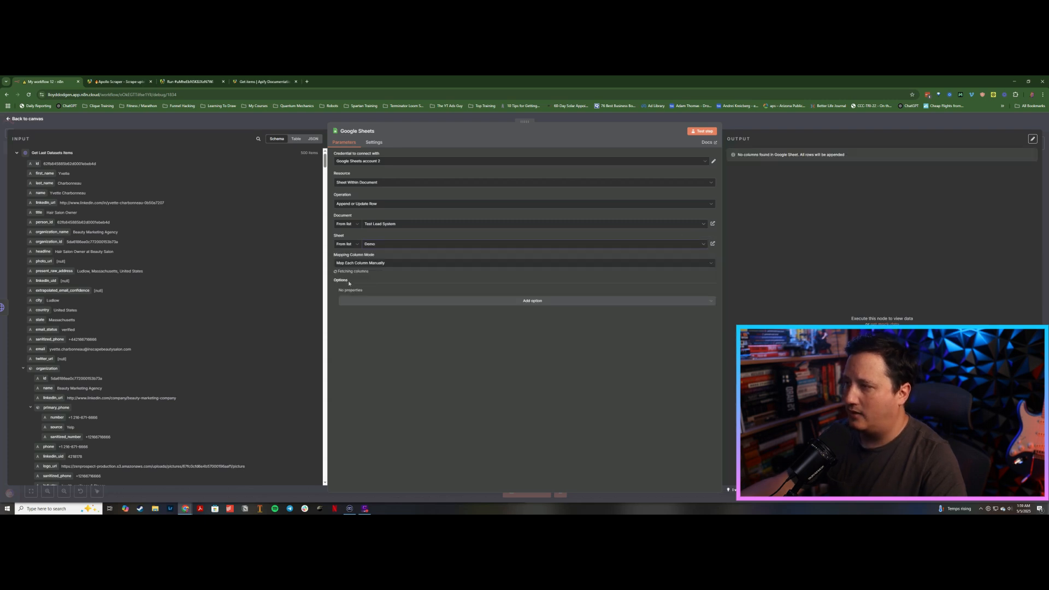
Step: Choose ID as the column to match on and map the dataset item fields into the sheet columns
left_click(352, 286)
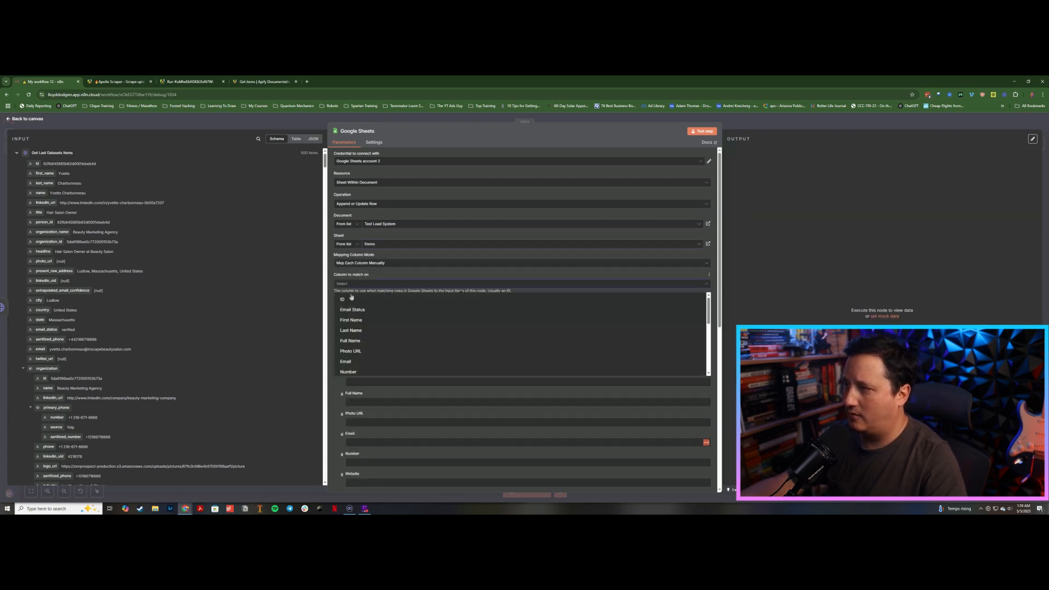
key("Return")
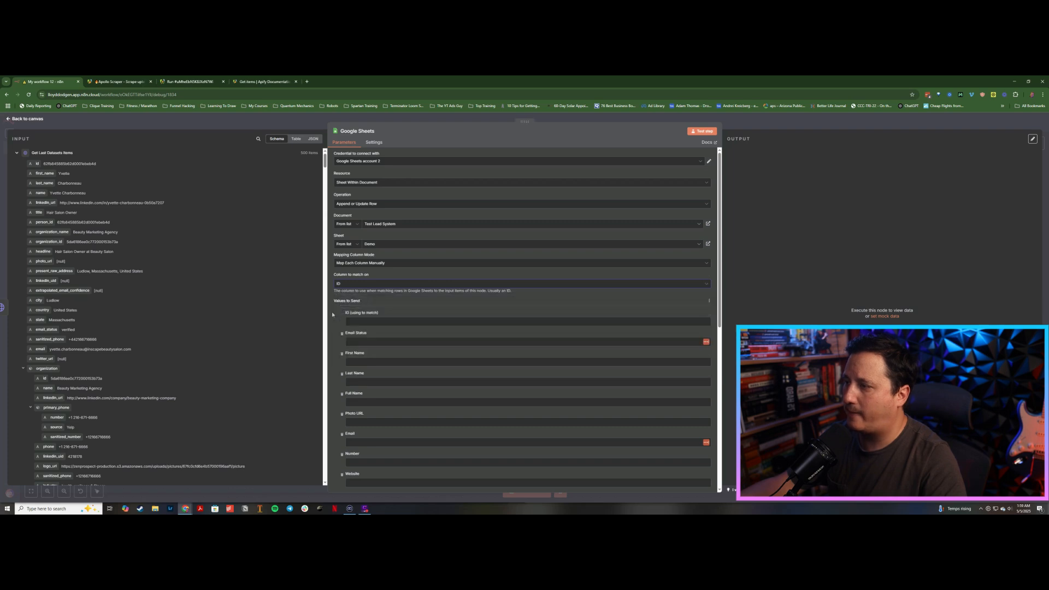
scroll(332, 314, "down", 1)
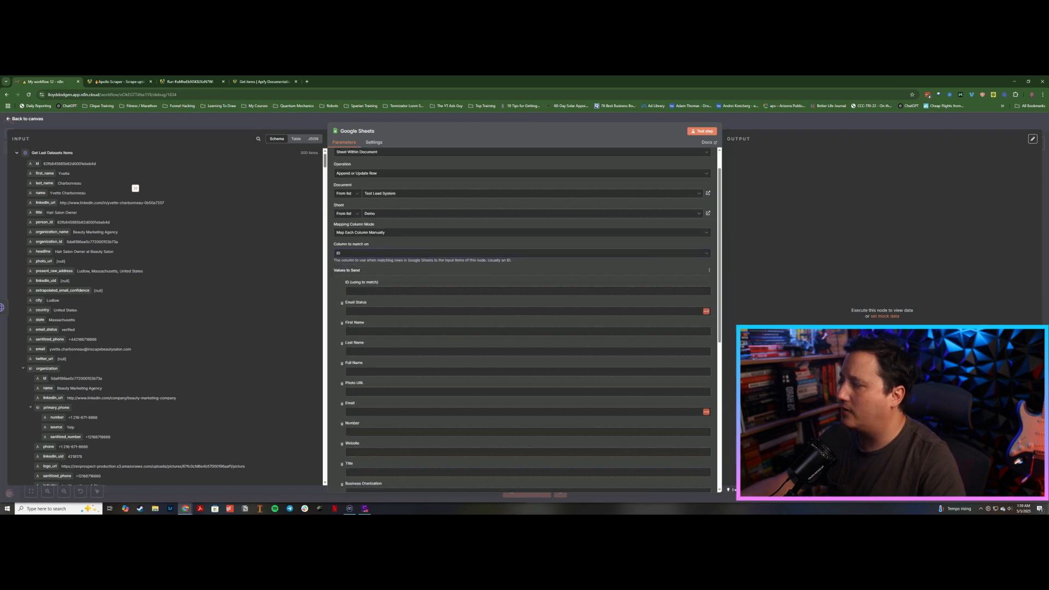
left_click_drag(135, 188, 350, 290)
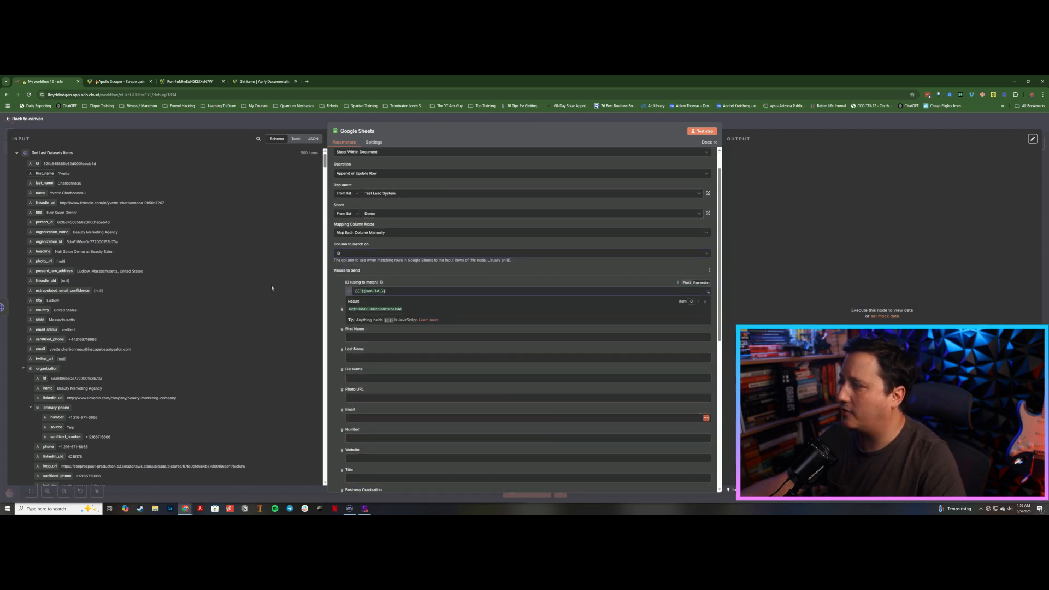
left_click_drag(44, 173, 372, 337)
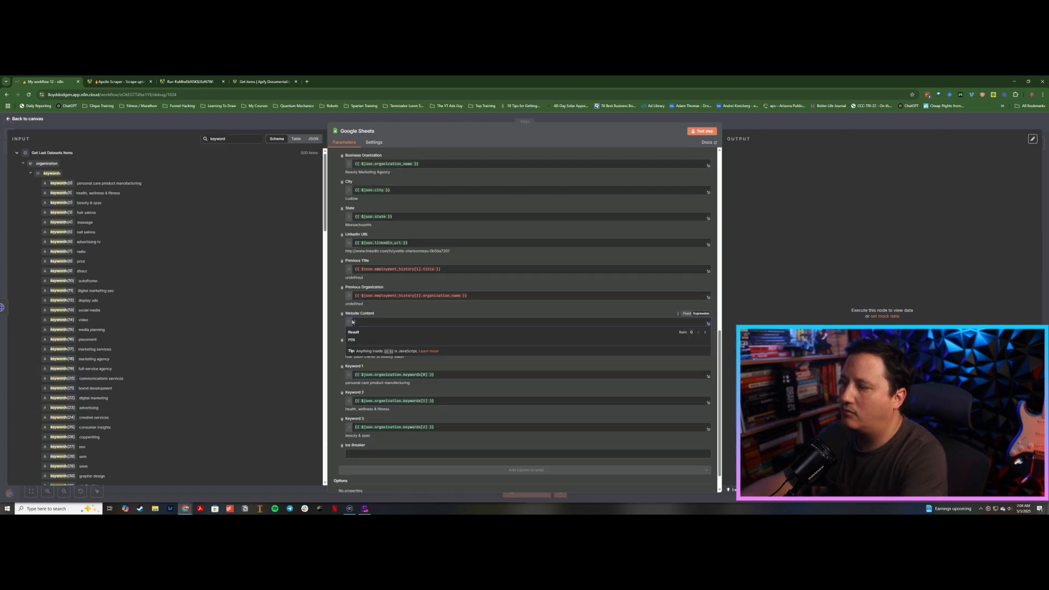
Step: Fill both the Website Content and Ice Breaker columns with the fixed value PENDING
left_click(437, 316)
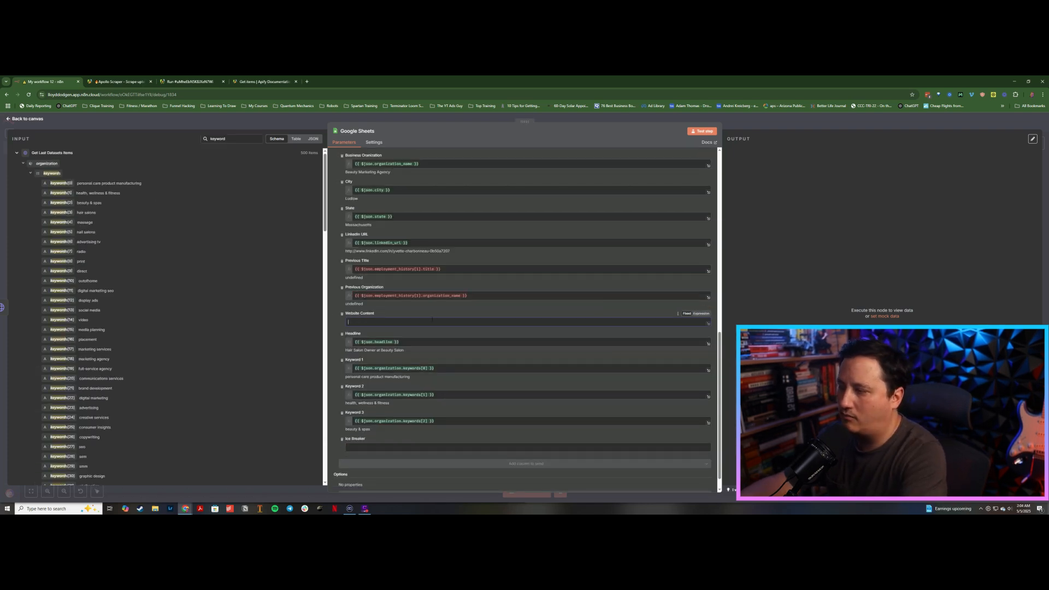
type("PEND")
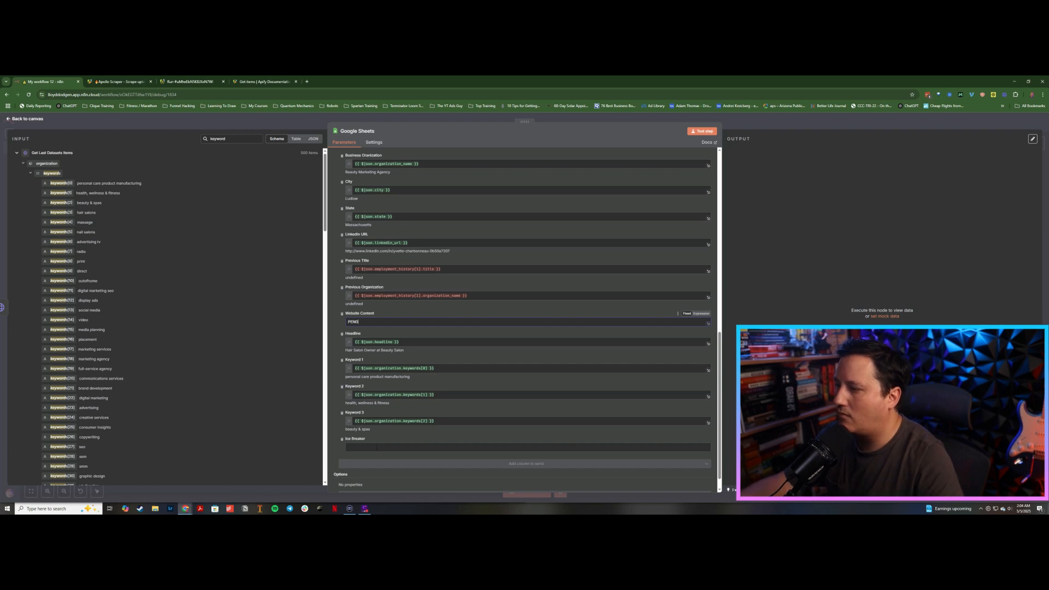
type("ING")
left_click(377, 447)
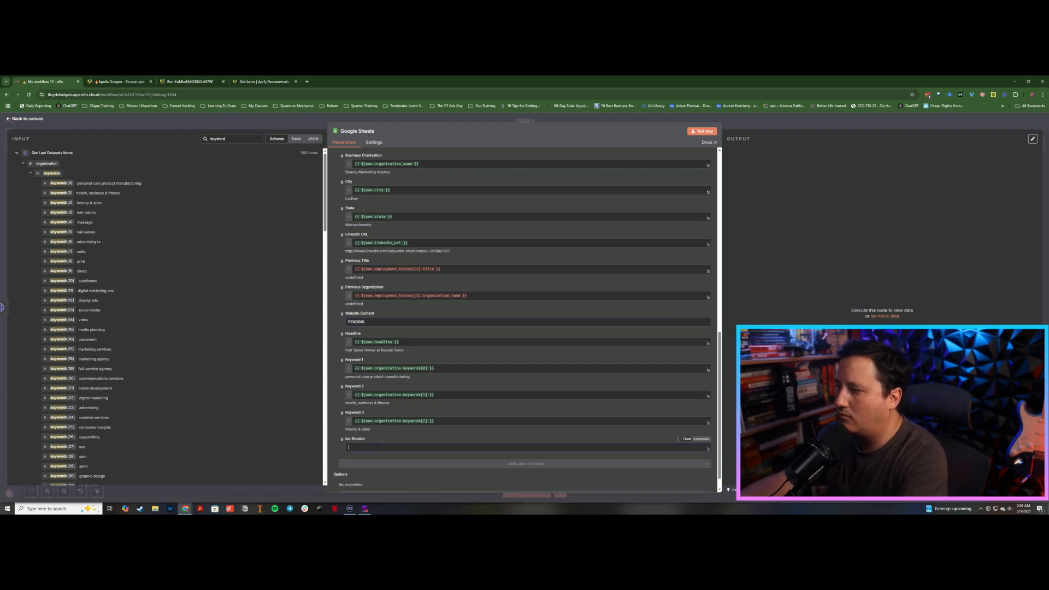
type("PEDN")
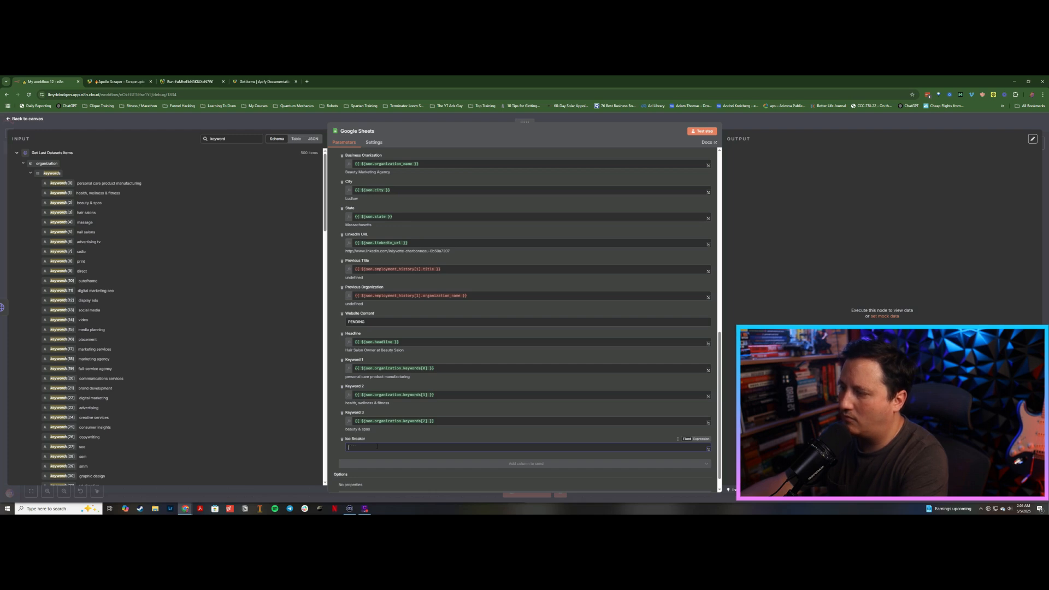
key("Caps_Lock")
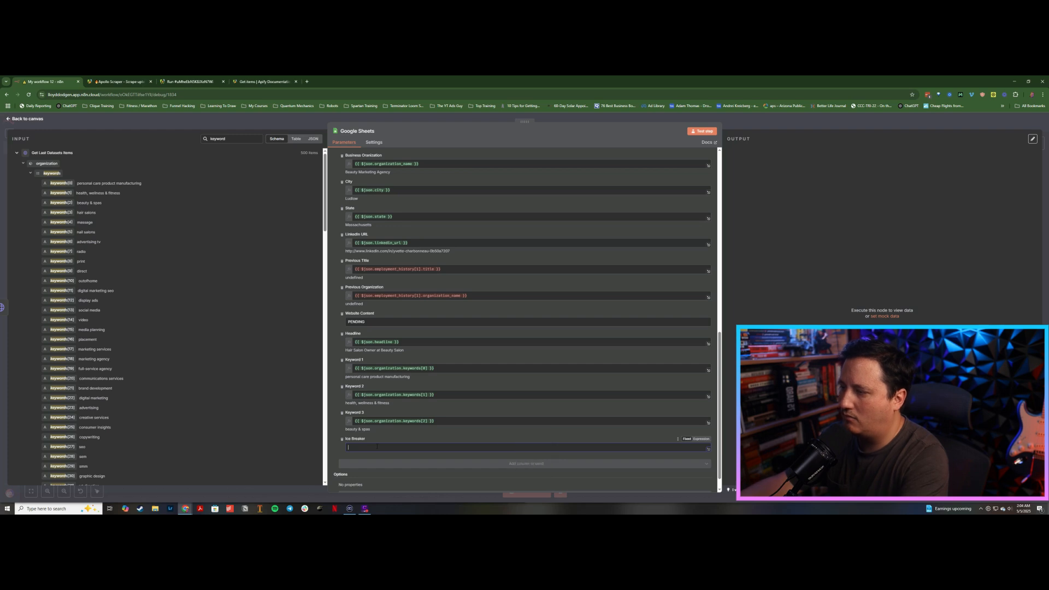
type("PENDING")
key("Caps_Lock")
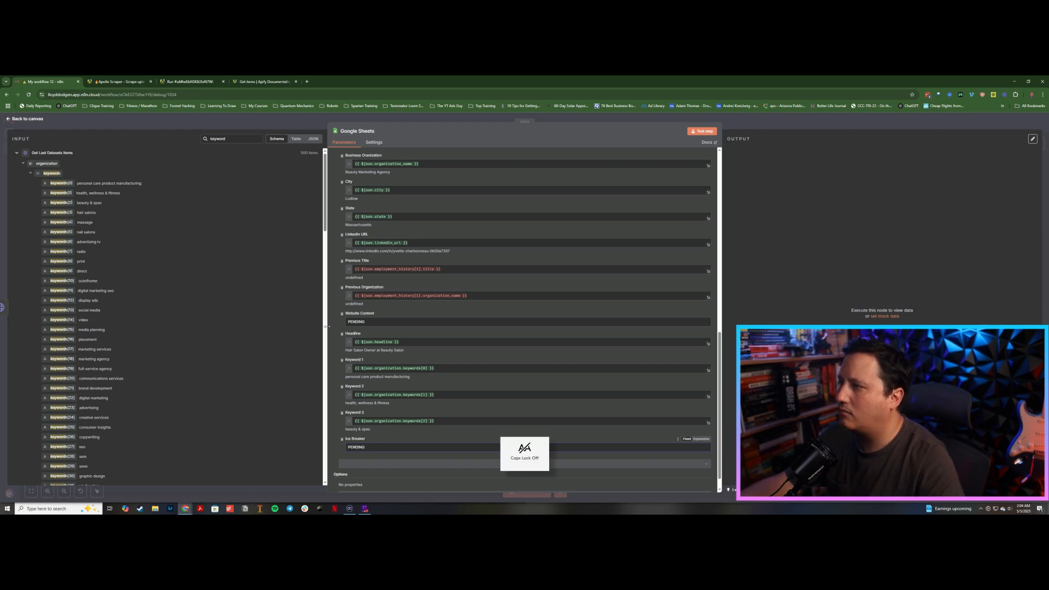
Step: Turn on Always Output Data and set On Error to Continue in the Google Sheets node settings
scroll(335, 329, "up", 2)
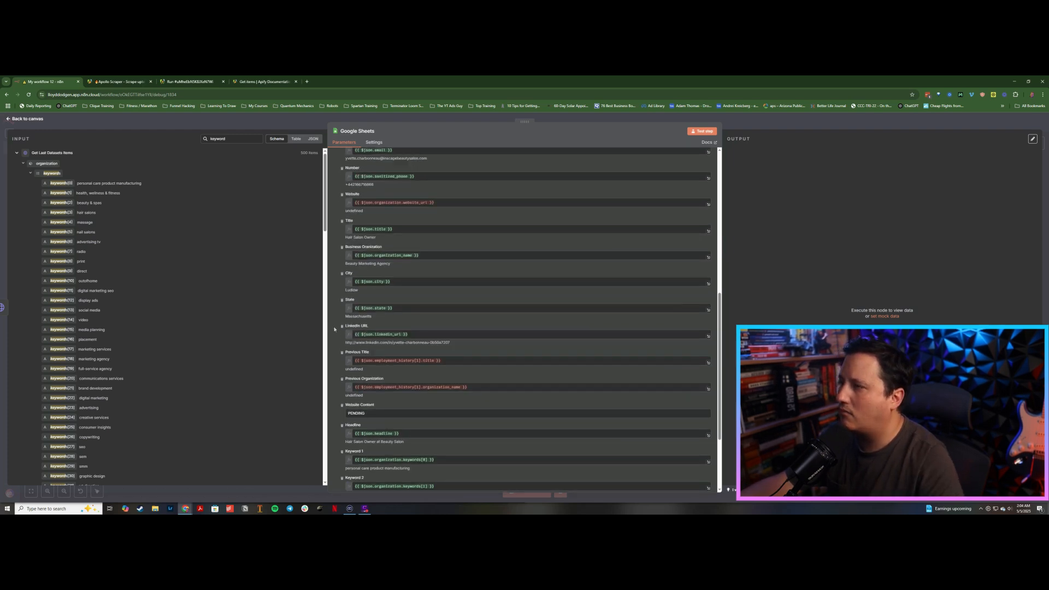
scroll(334, 329, "up", 8)
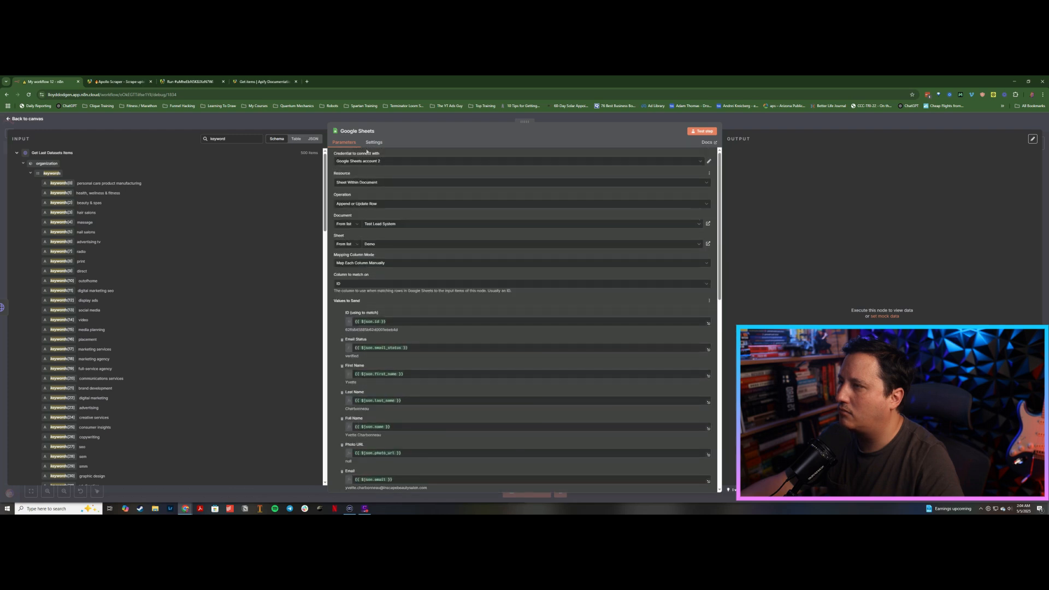
left_click(375, 144)
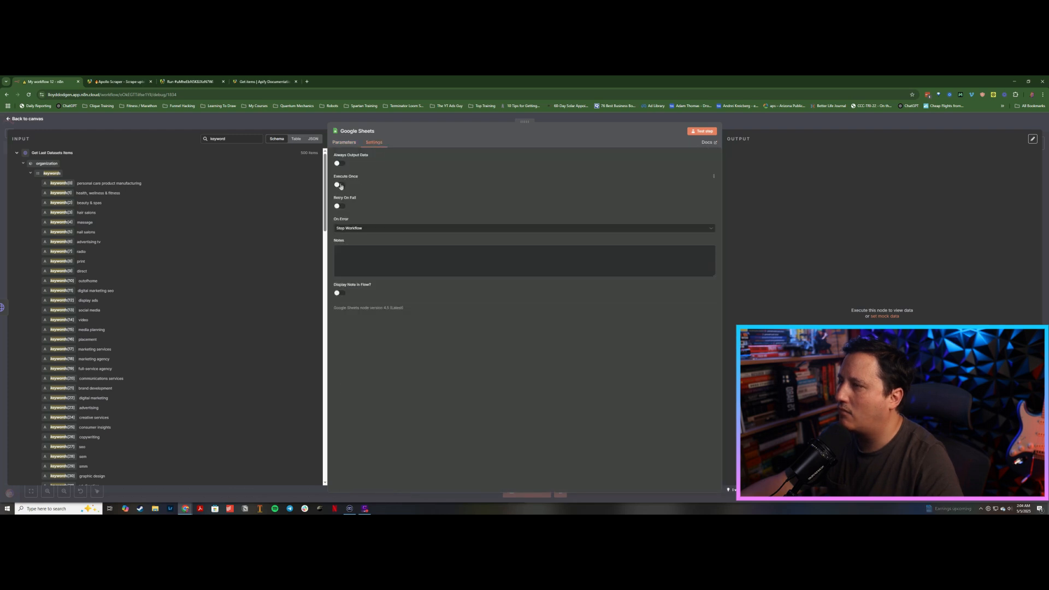
left_click(340, 164)
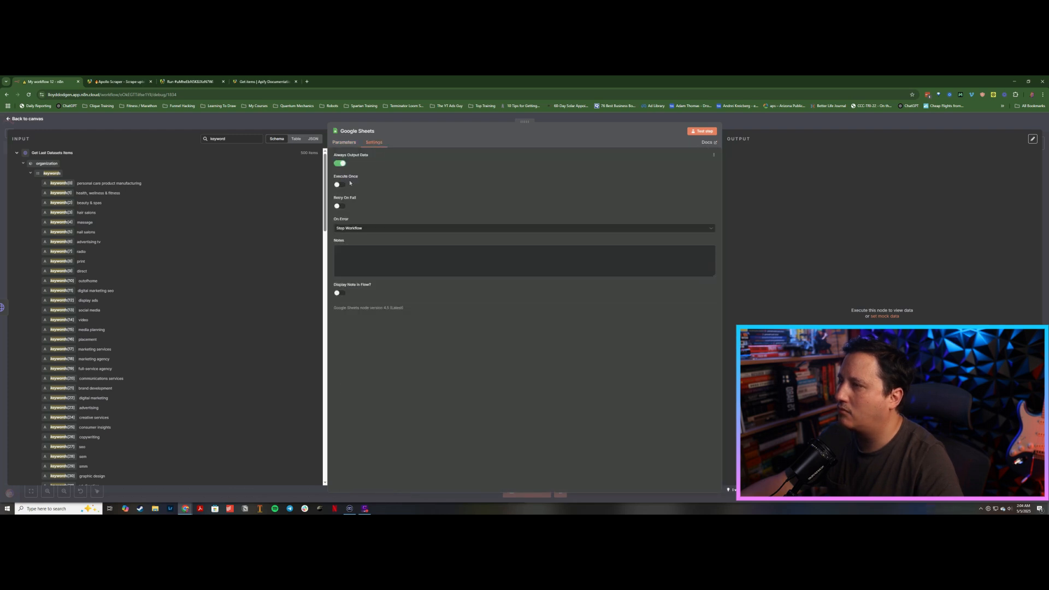
left_click(376, 229)
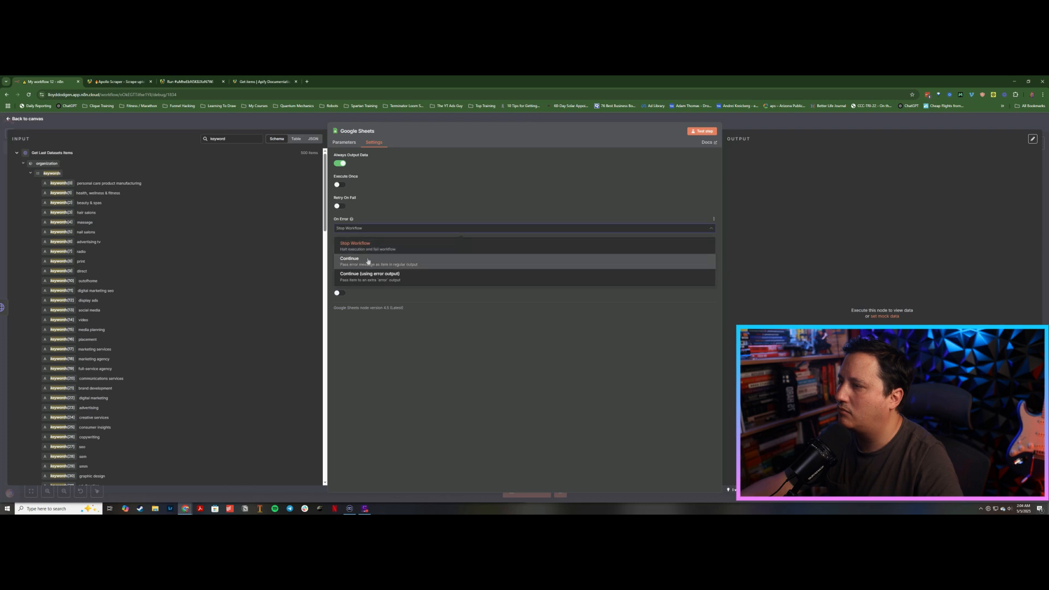
left_click(345, 143)
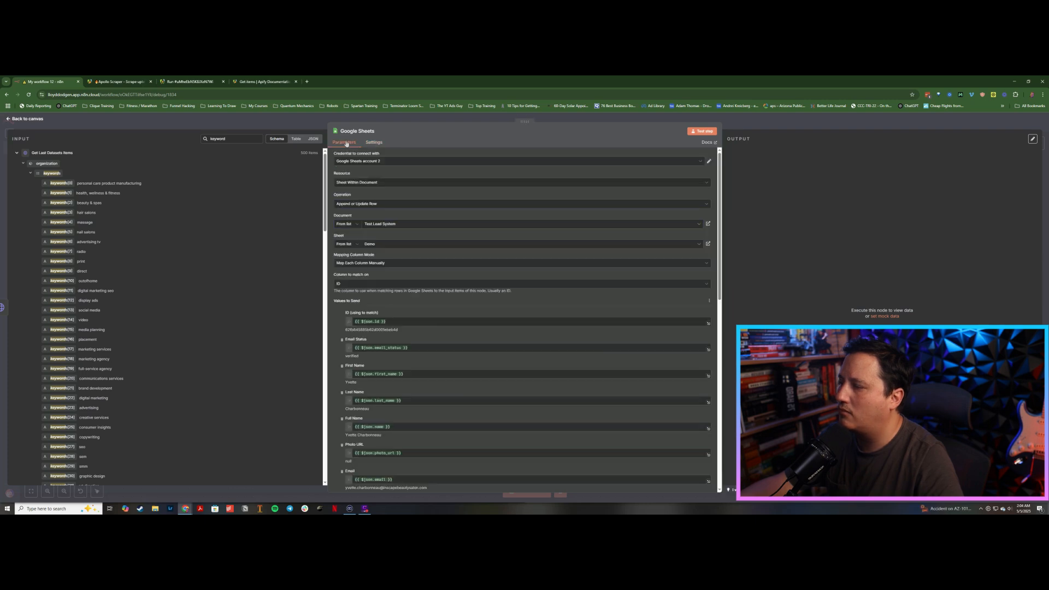
Step: Review the Google Sheets node's column mappings and settings, then close the node back to the canvas
scroll(525, 328, "down", 3)
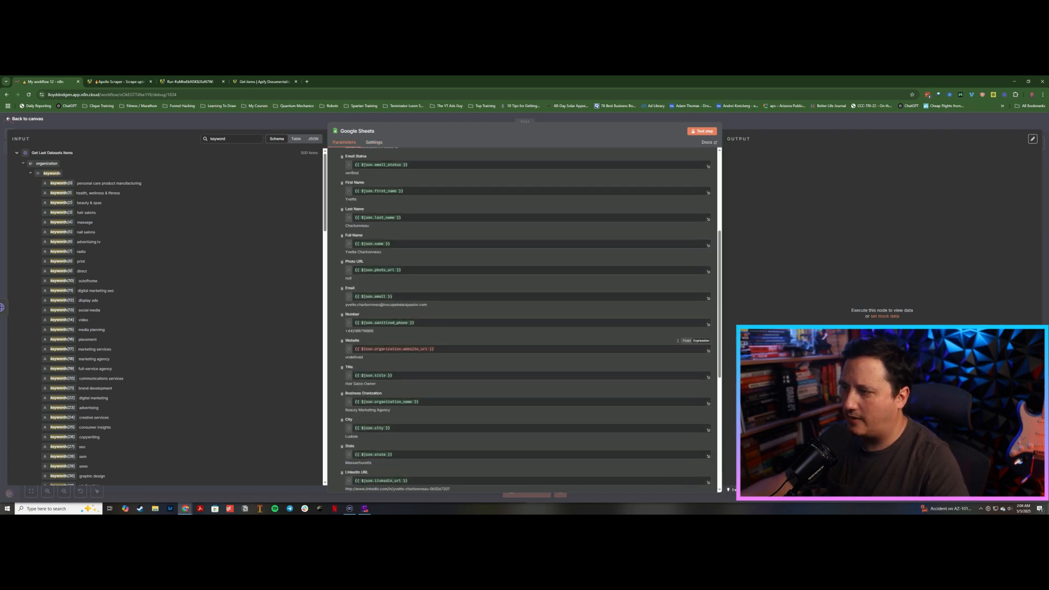
scroll(376, 326, "down", 4)
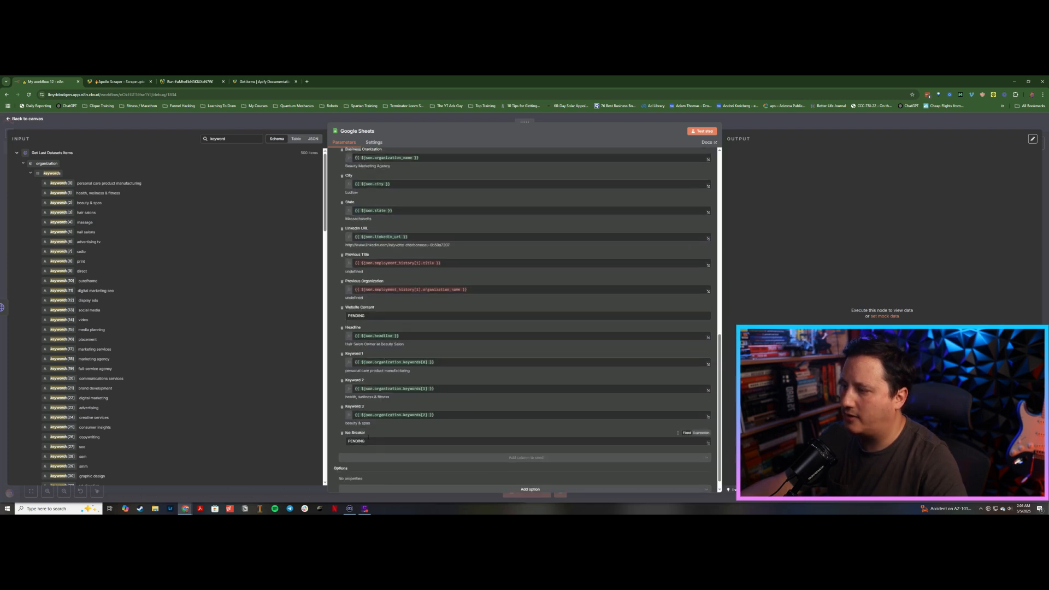
left_click(375, 142)
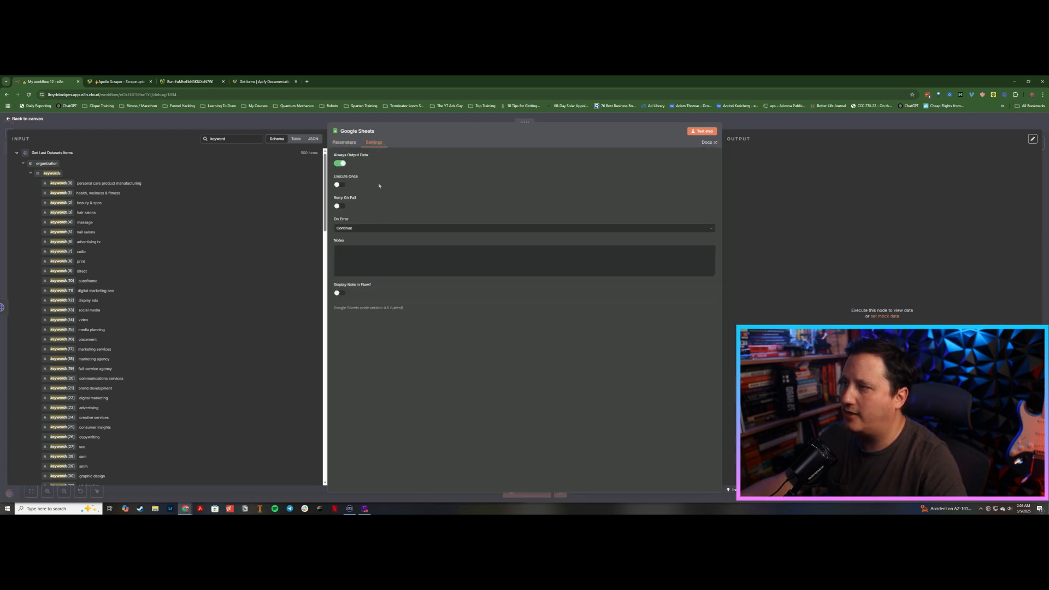
left_click(345, 143)
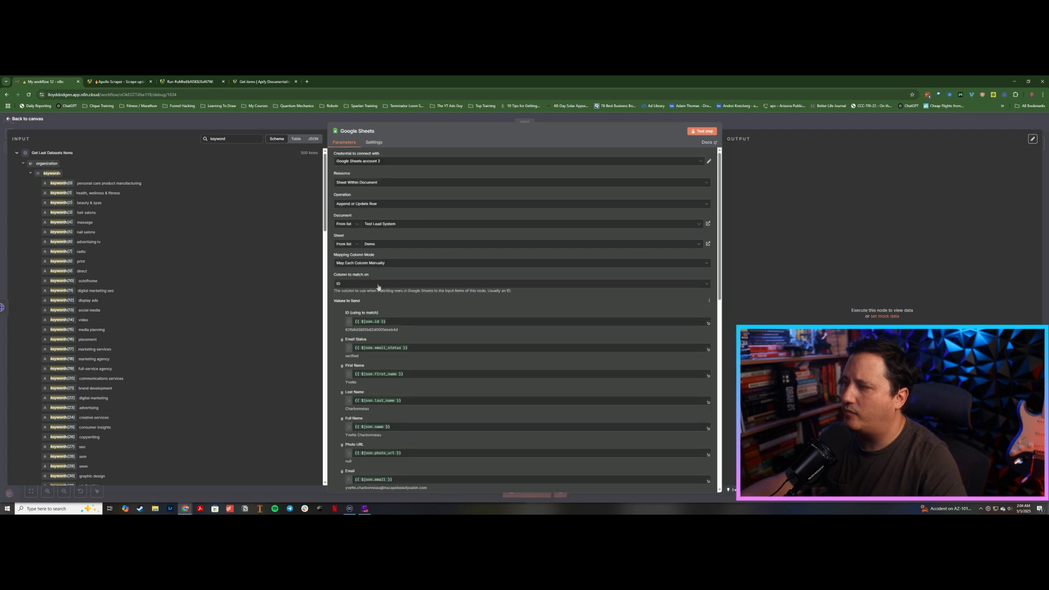
scroll(379, 287, "down", 4)
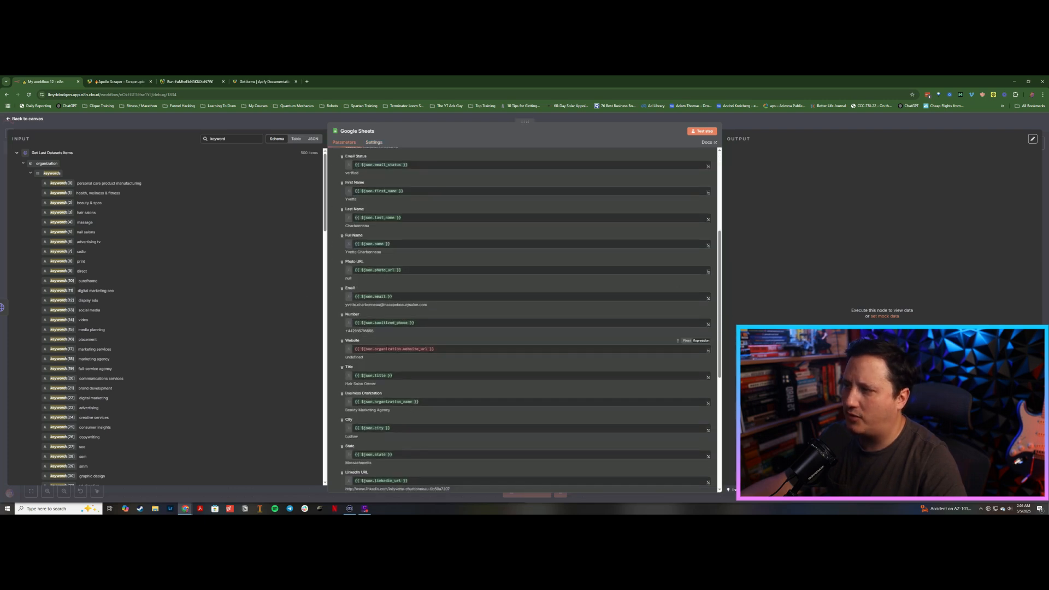
scroll(396, 352, "down", 2)
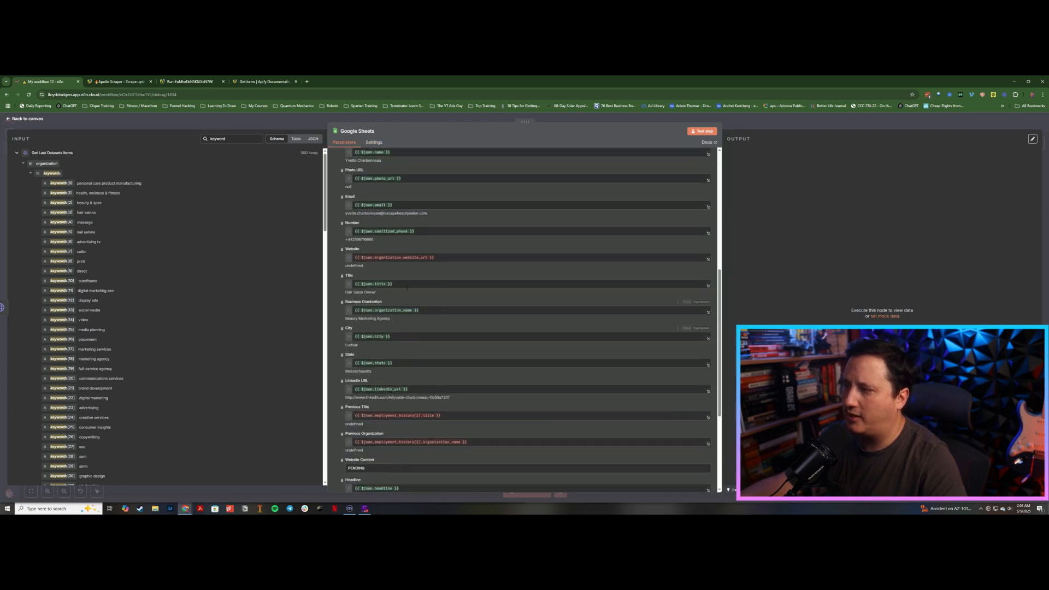
left_click(374, 143)
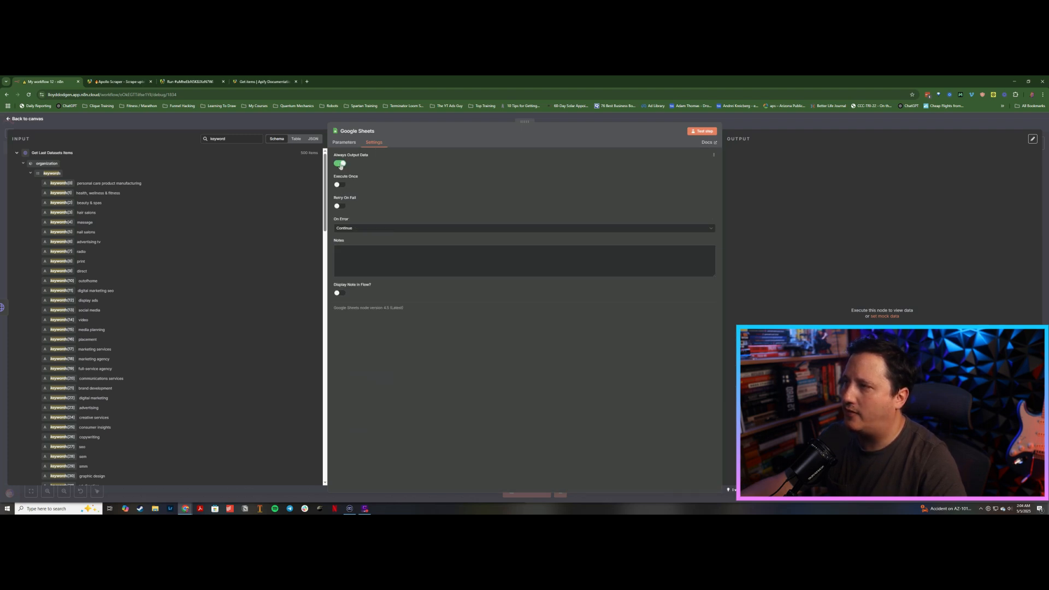
left_click(304, 125)
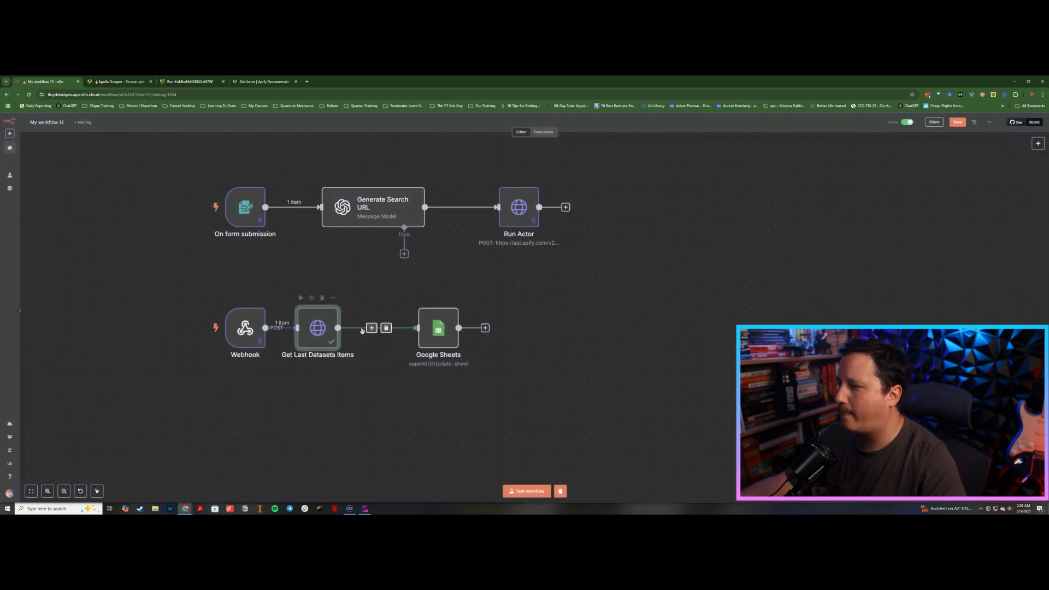
Step: Insert a Filter node between Get Last Datasets Items and Google Sheets
left_click(371, 328)
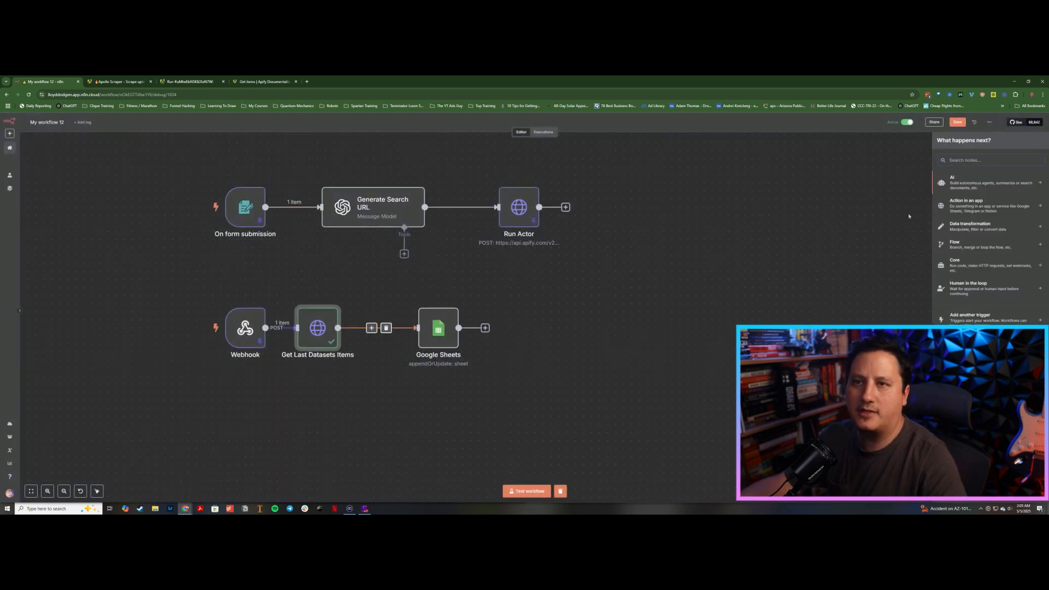
type("s")
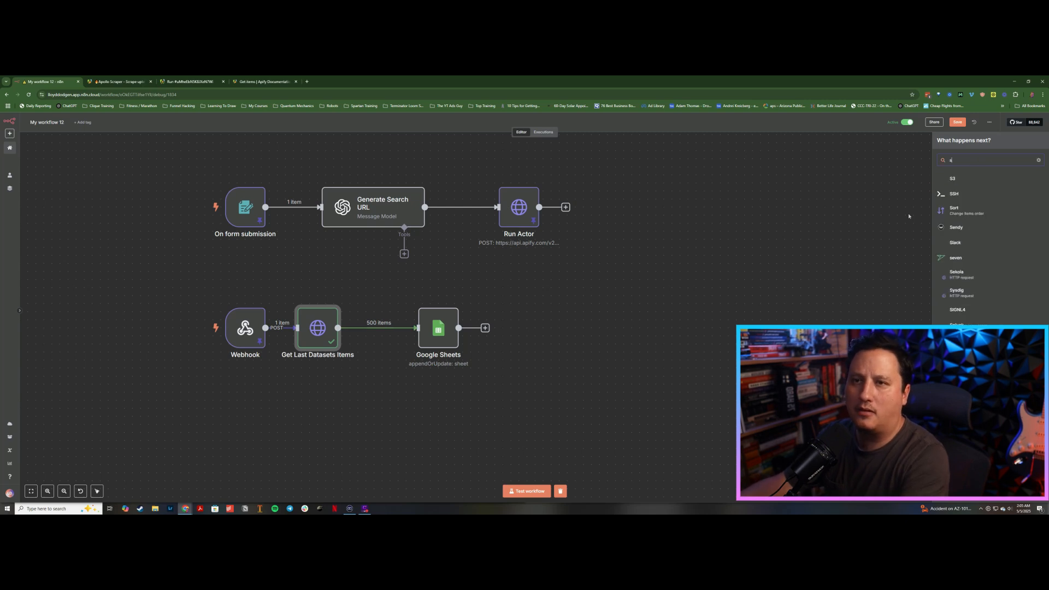
key("BackSpace")
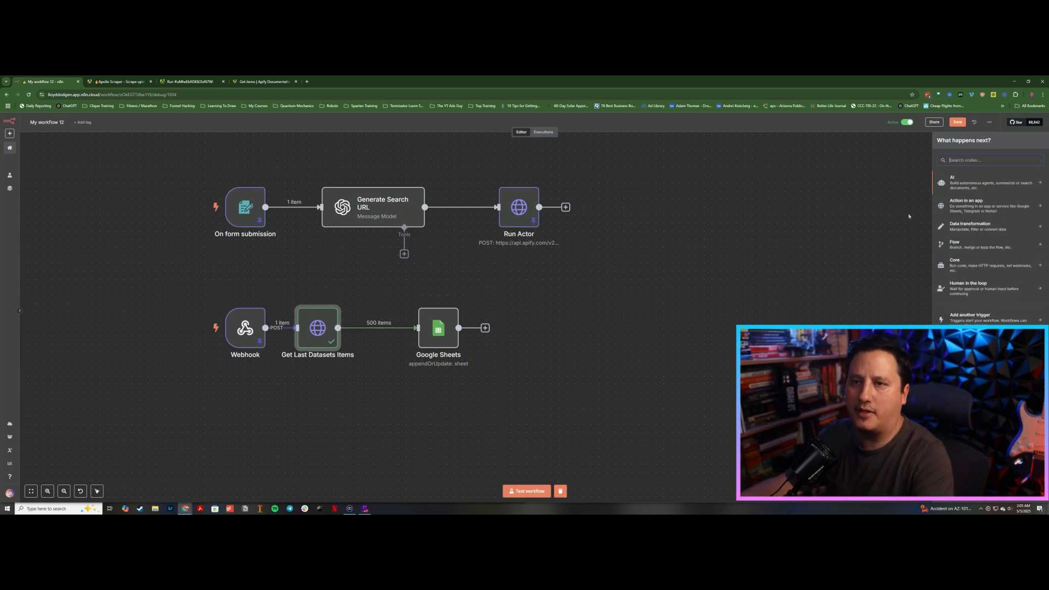
left_click(977, 227)
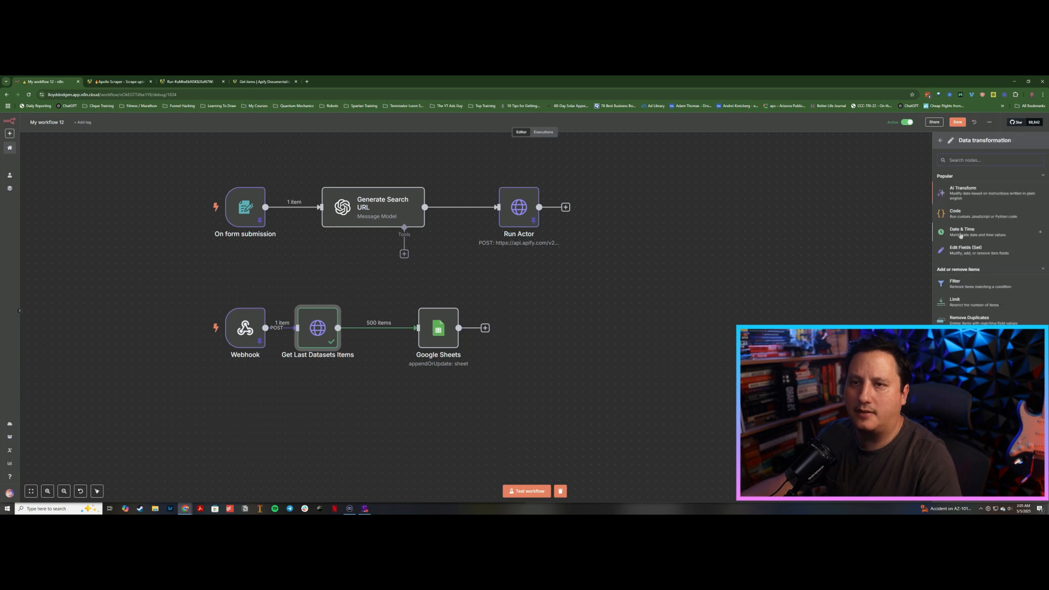
left_click(962, 282)
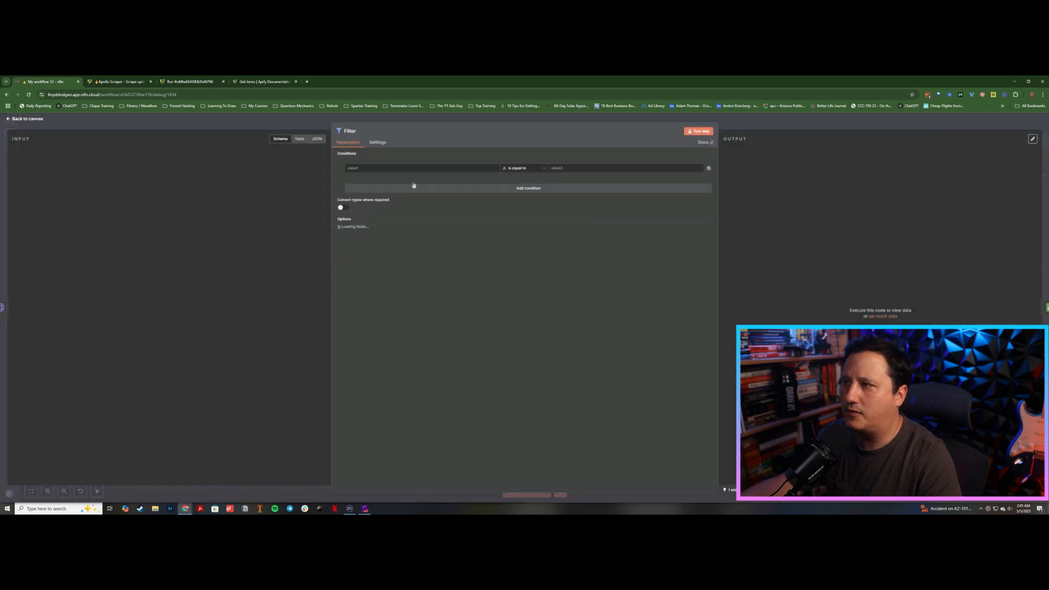
Step: Add a filter condition that the organization's website_url exists, using the input field mapped from the dataset items
left_click(262, 139)
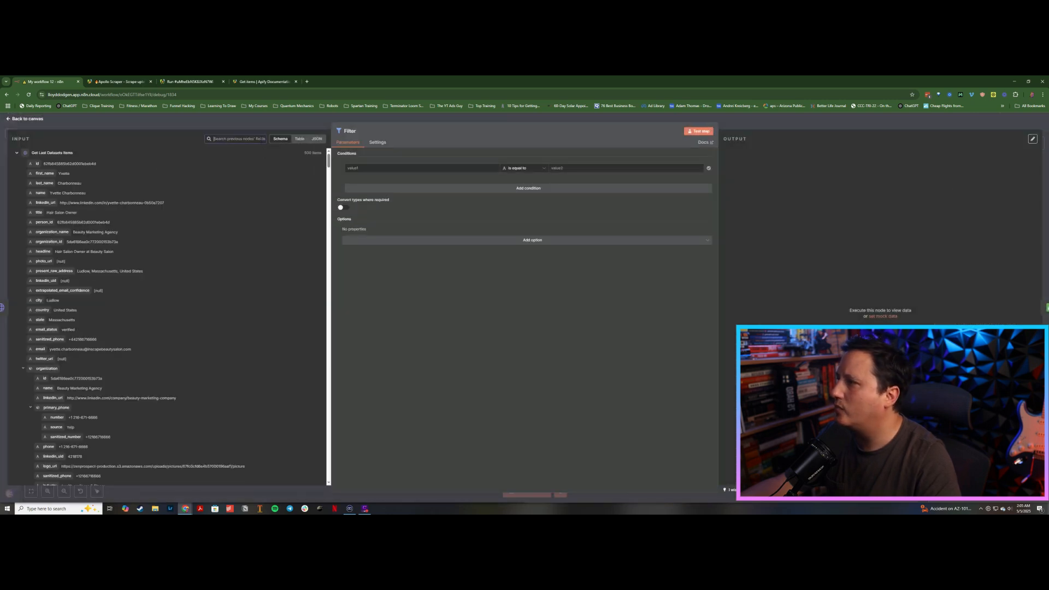
type("website")
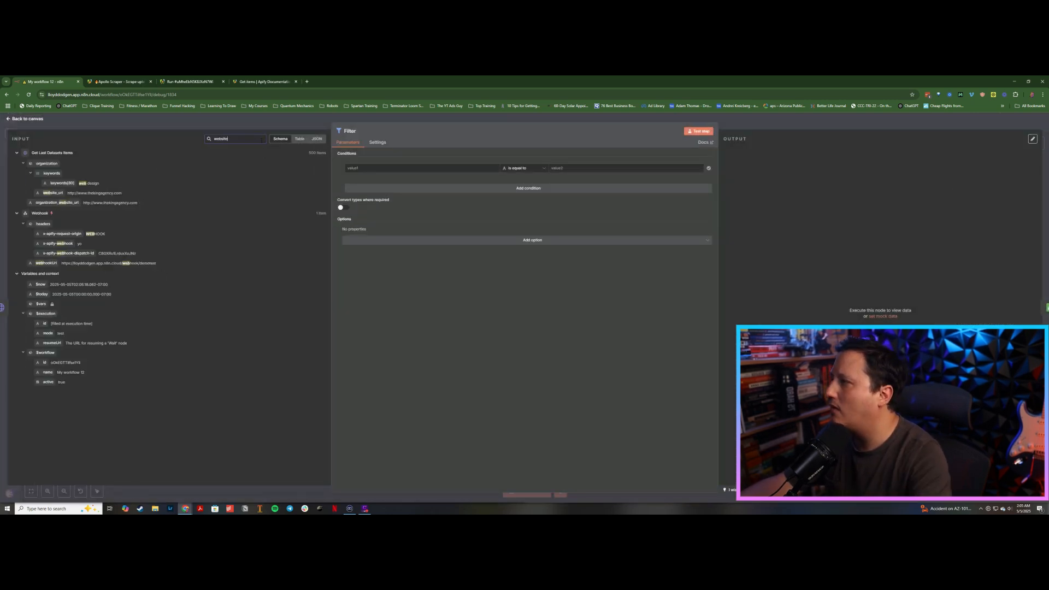
left_click_drag(52, 173, 388, 170)
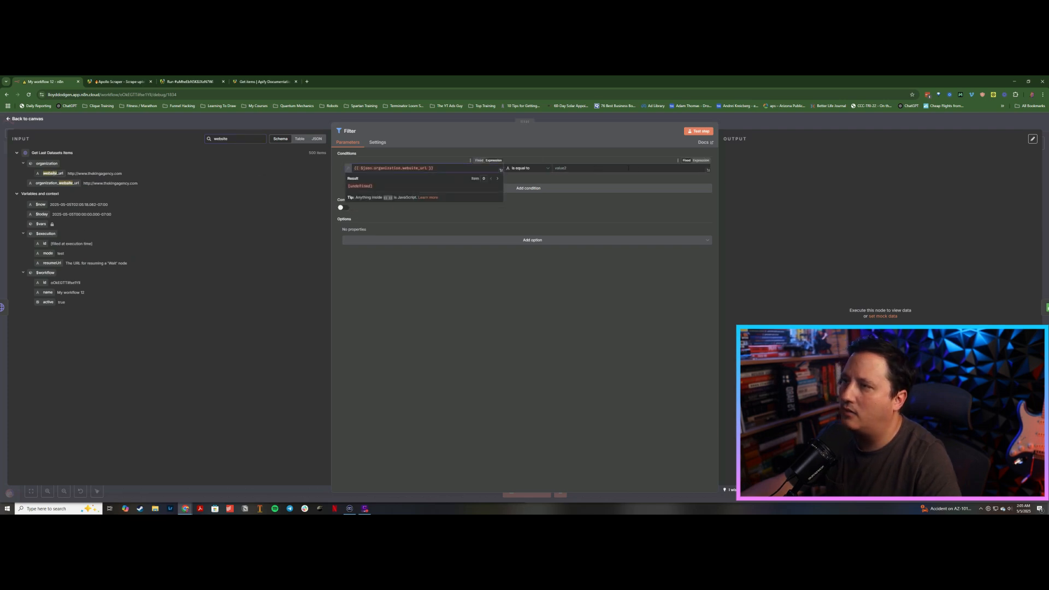
left_click(671, 168)
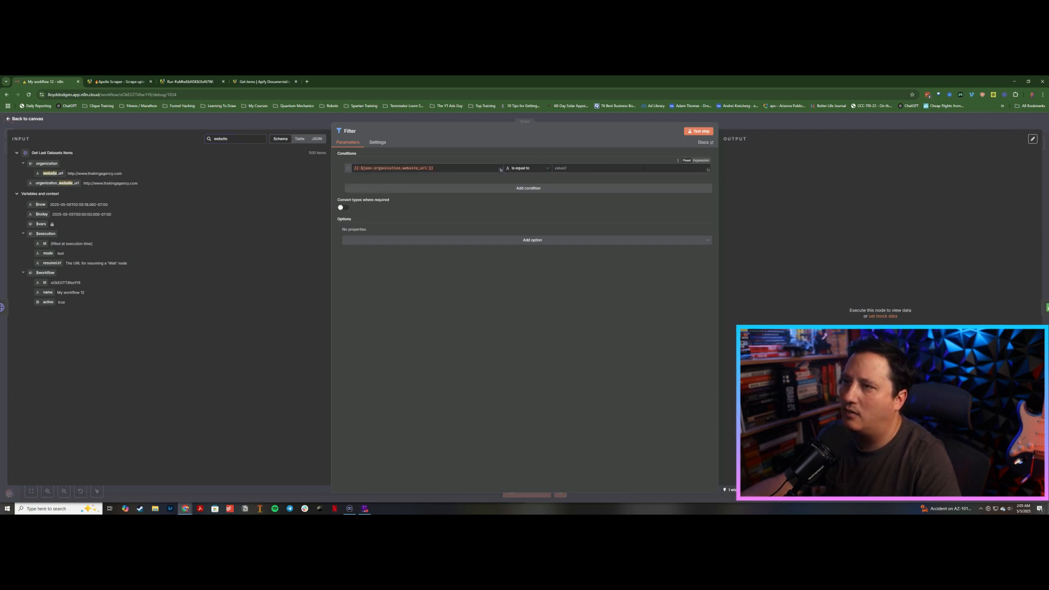
left_click(544, 170)
mouse_move(543, 185)
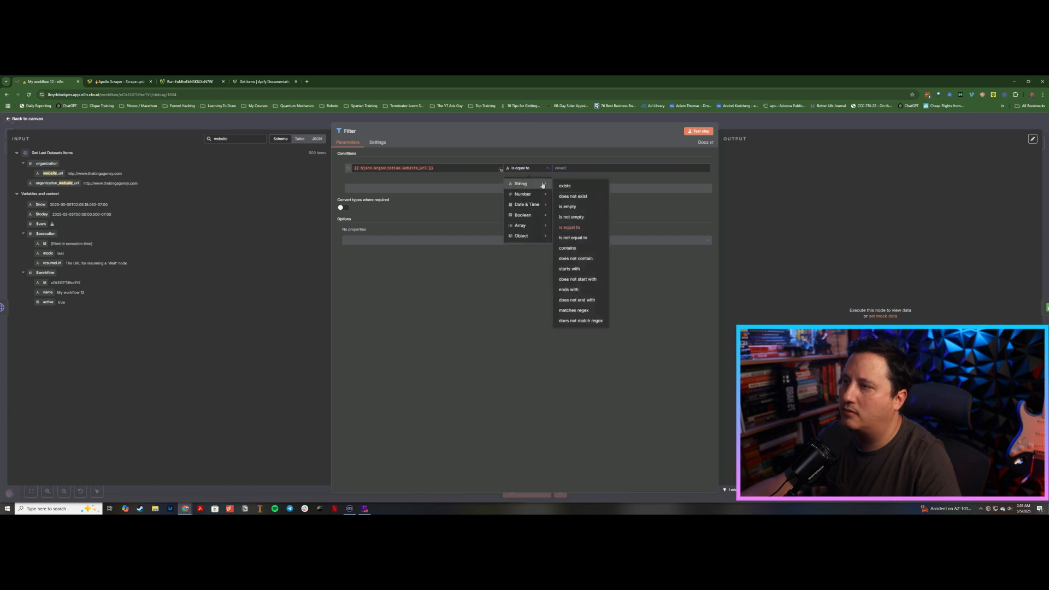
left_click(571, 187)
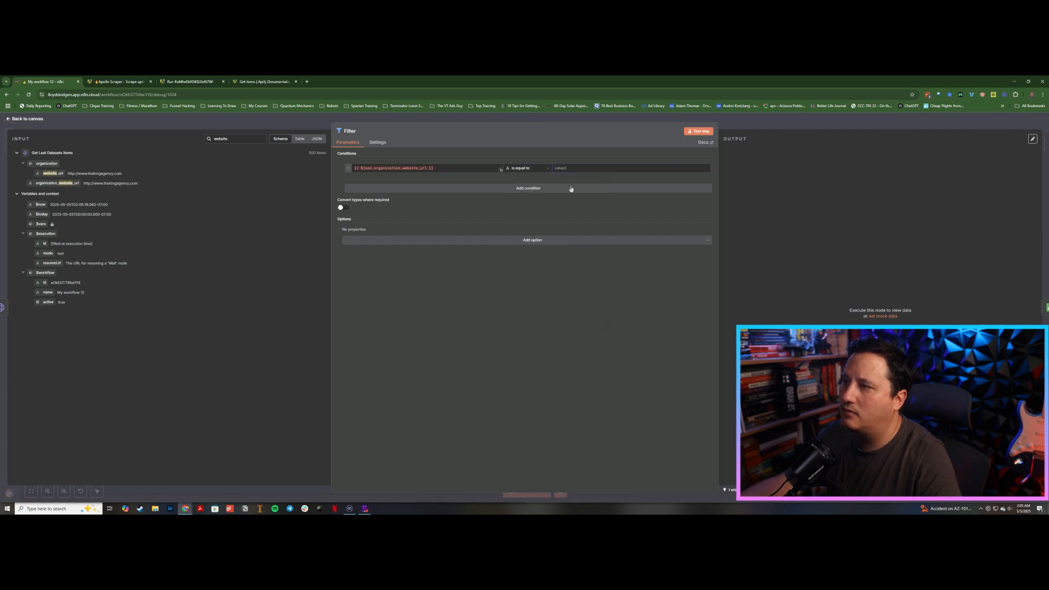
Step: Add a second AND condition requiring email_status to be equal to verified
left_click(532, 189)
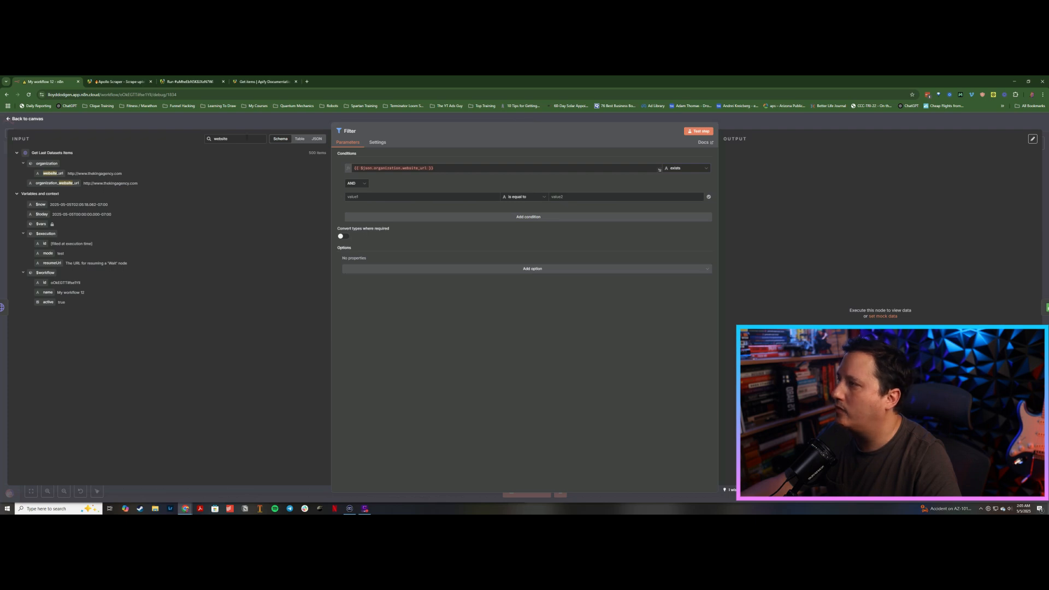
double_click(247, 138)
key("BackSpace")
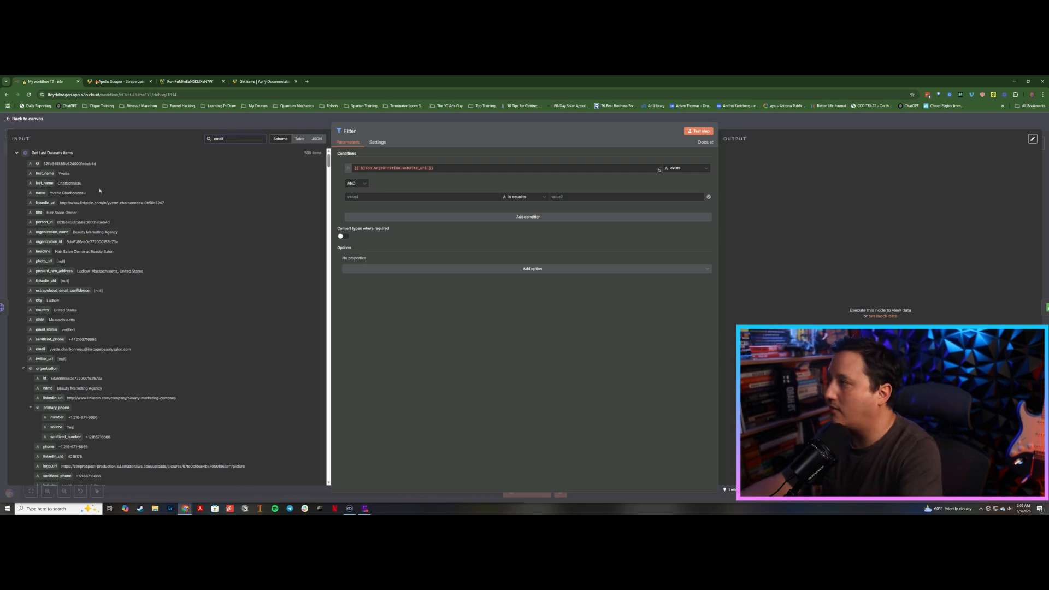
type("email")
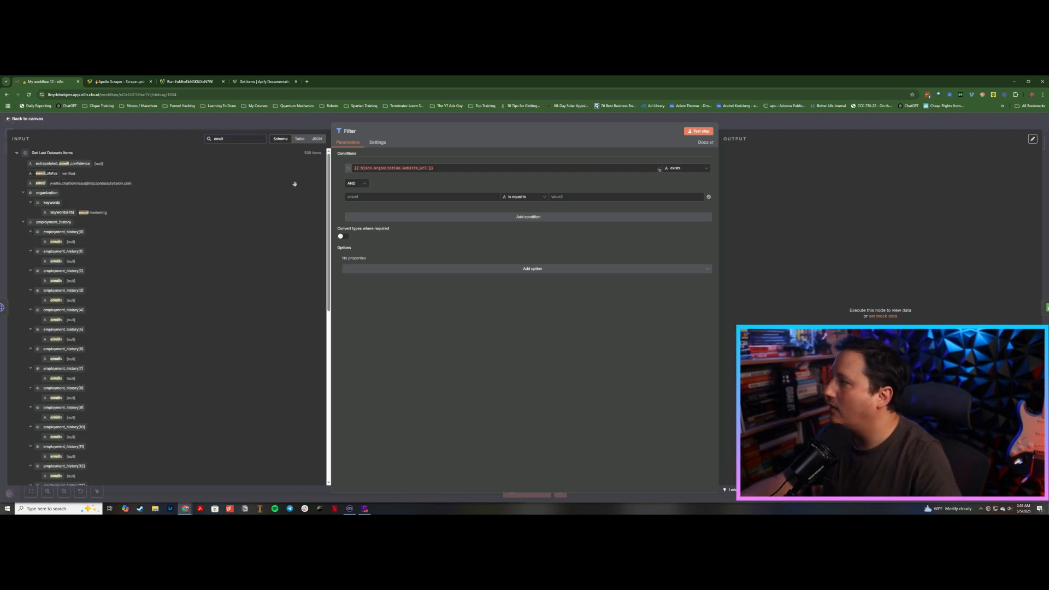
left_click_drag(294, 184, 419, 195)
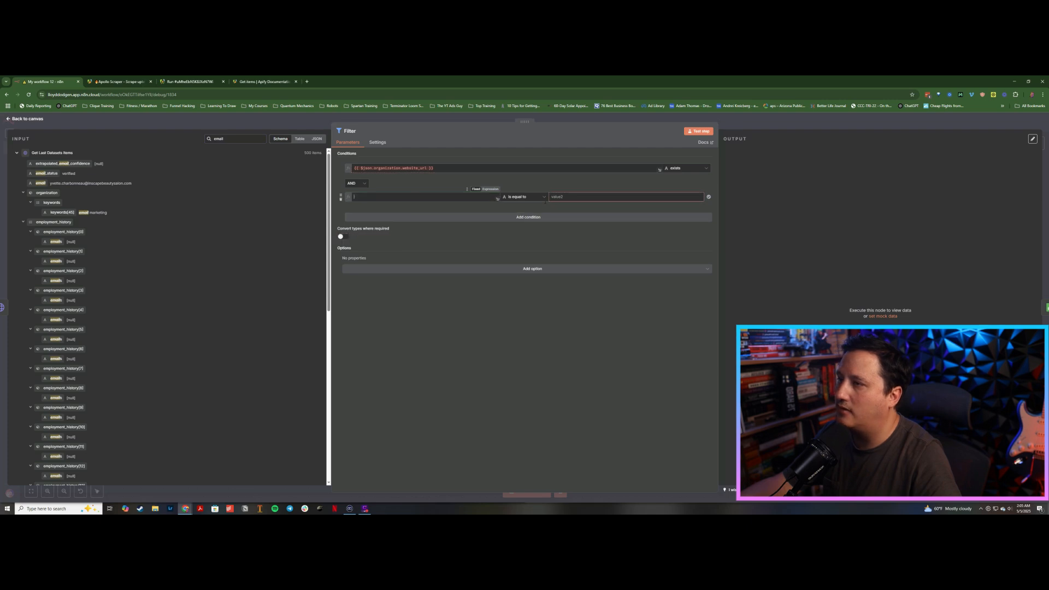
left_click(583, 197)
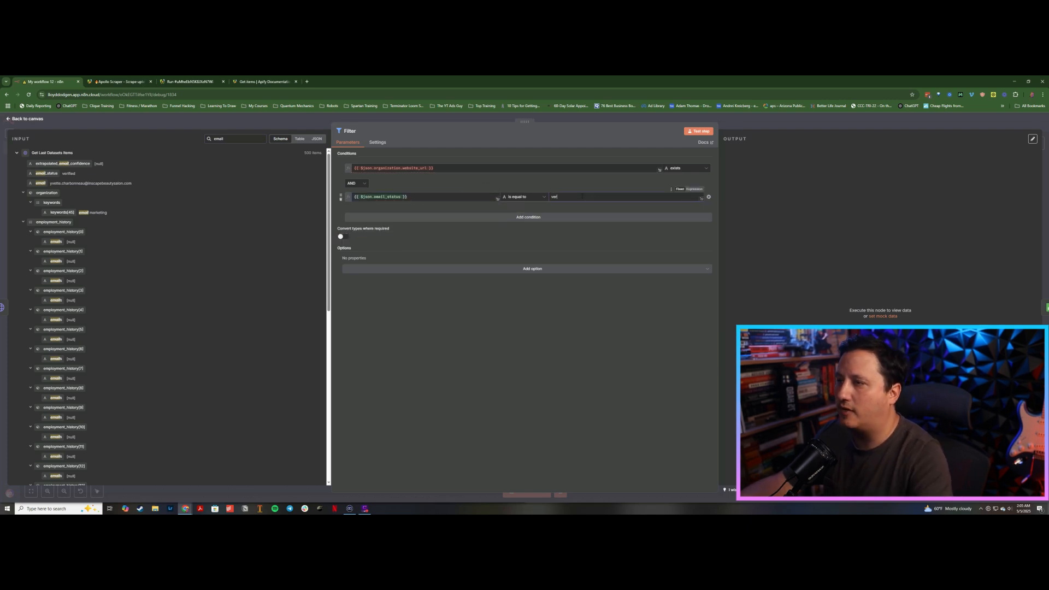
type("ver")
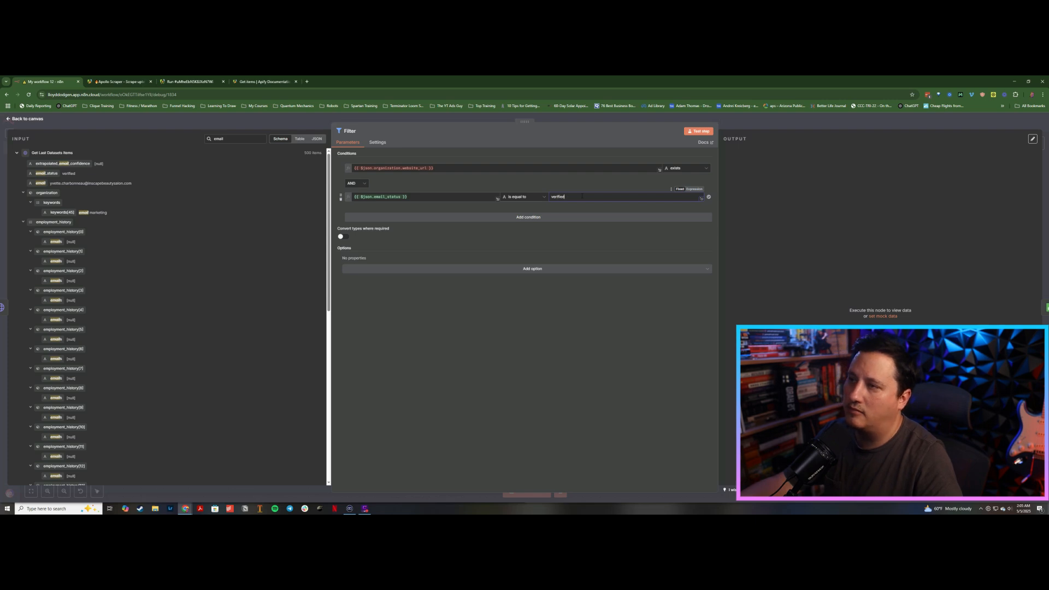
type("ified")
Step: Turn on Always Output Data in the Filter node's settings and return to its parameters
left_click(378, 143)
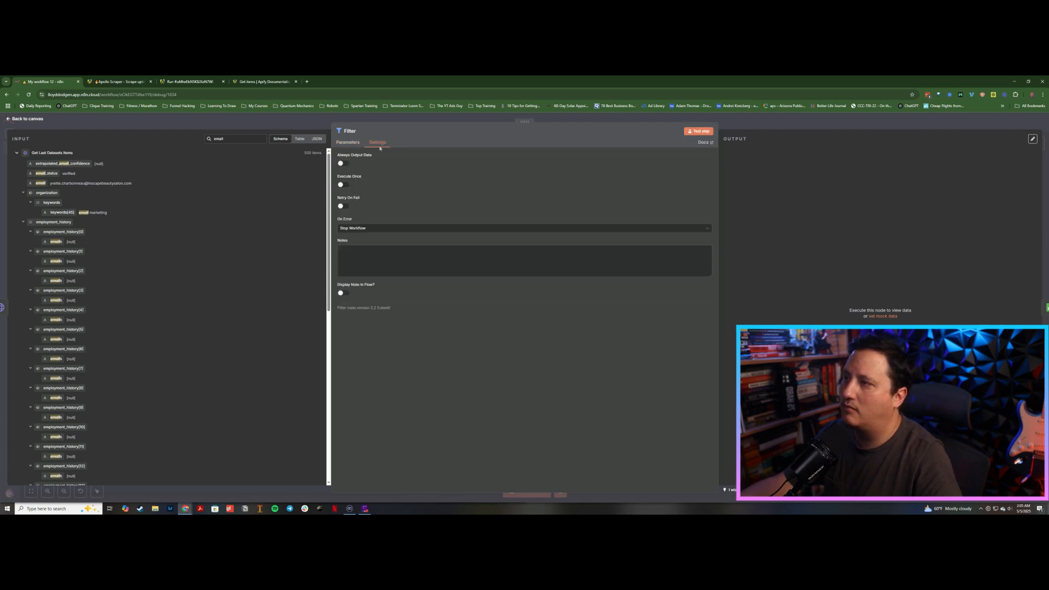
left_click(343, 164)
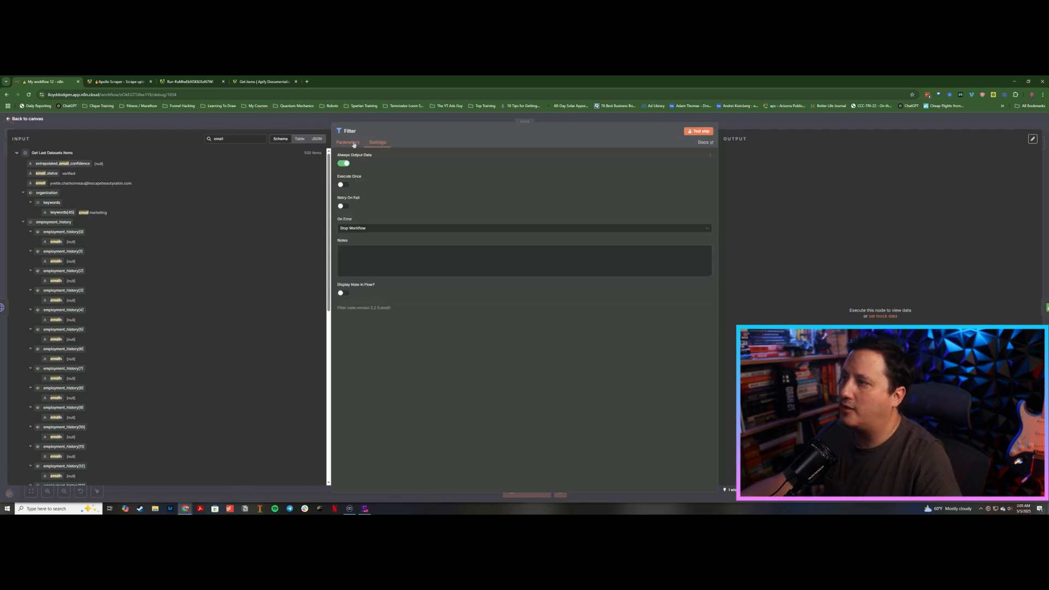
left_click(350, 143)
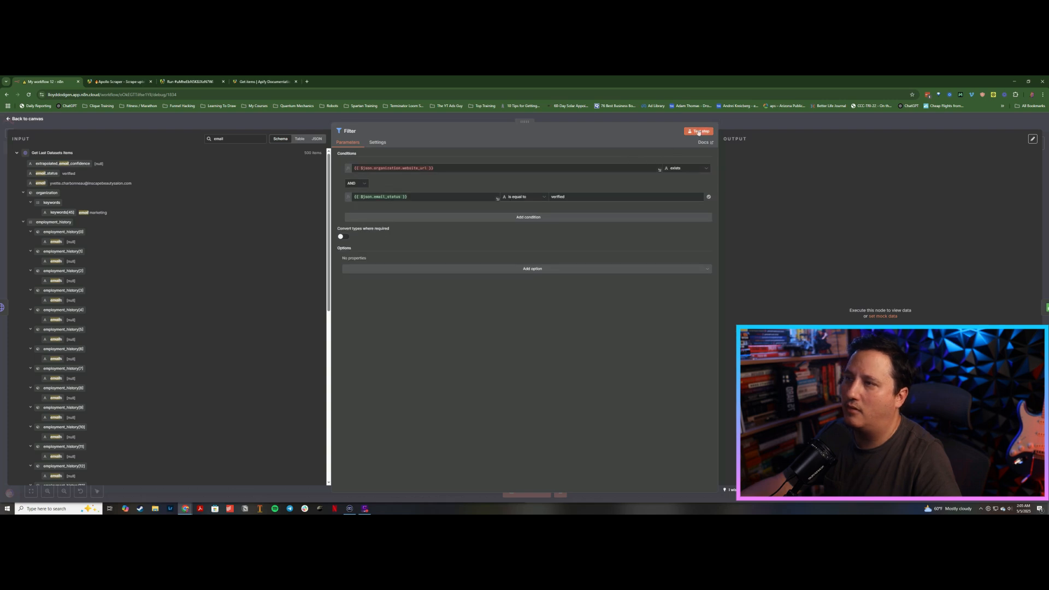
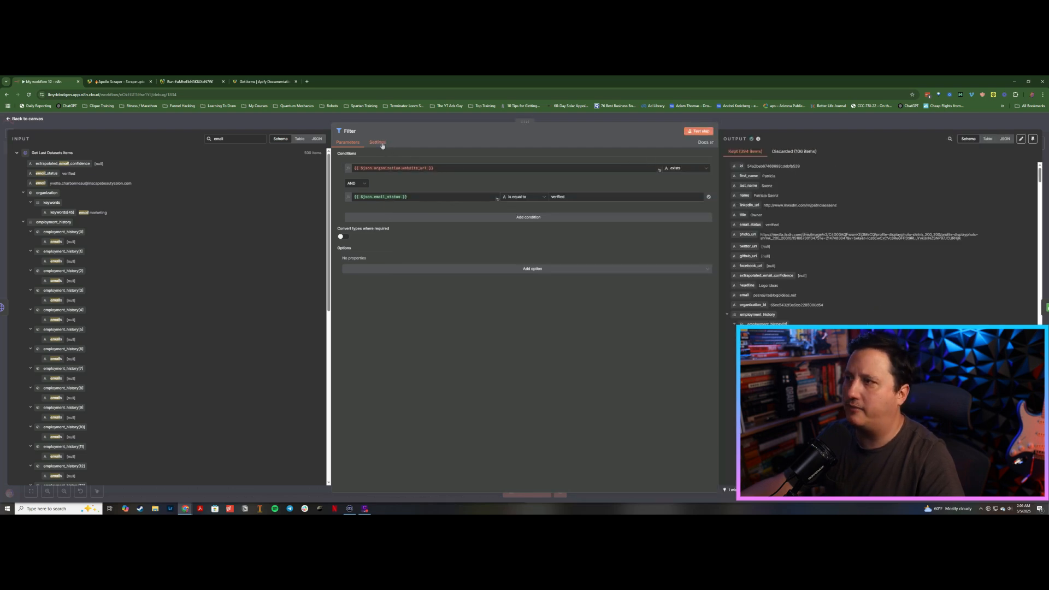
Step: Set the Filter node's On Error behaviour to Continue and return to the canvas
left_click(382, 144)
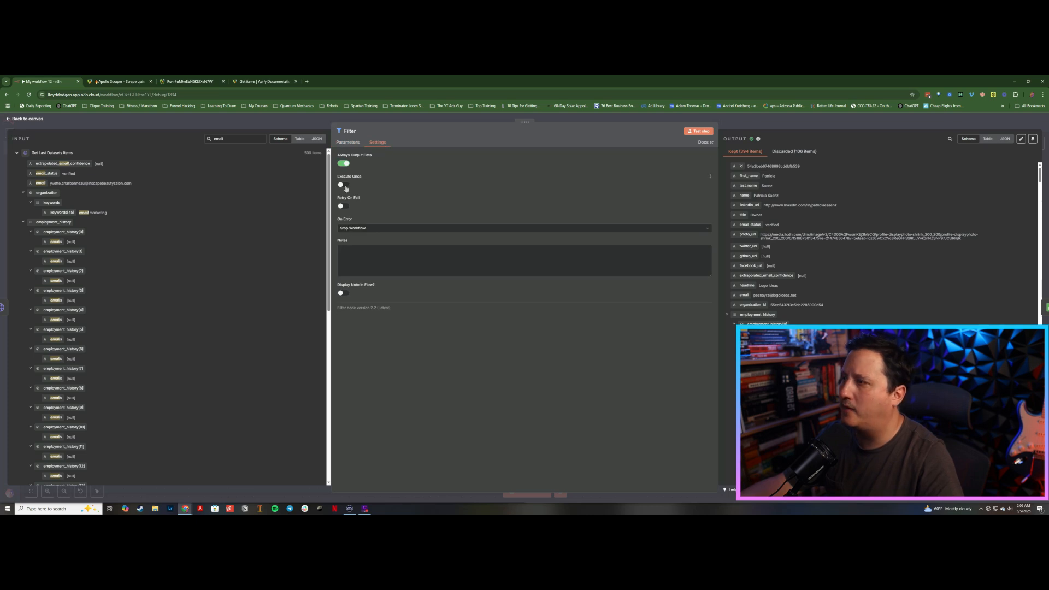
left_click(363, 229)
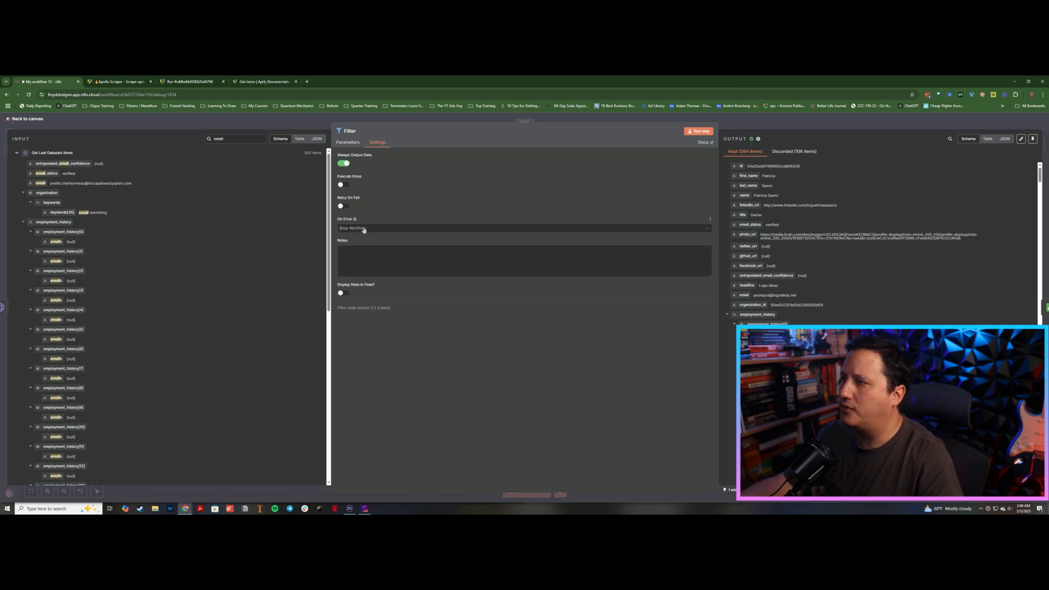
left_click(425, 120)
Step: Insert a Google Sheets node on the connection between Filter and the existing Google Sheets node
left_click_drag(526, 331, 589, 333)
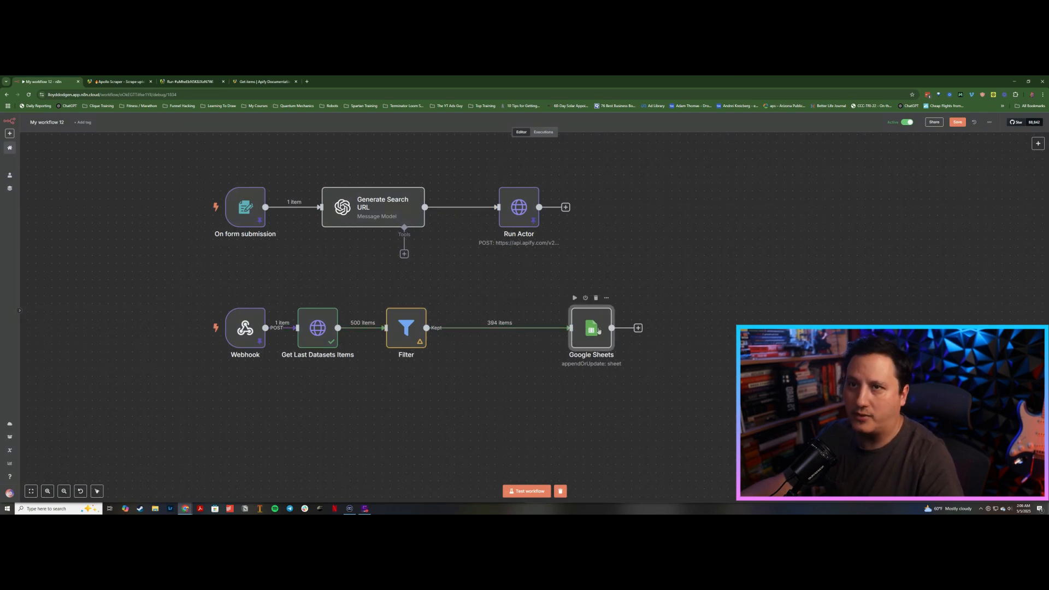
mouse_move(493, 331)
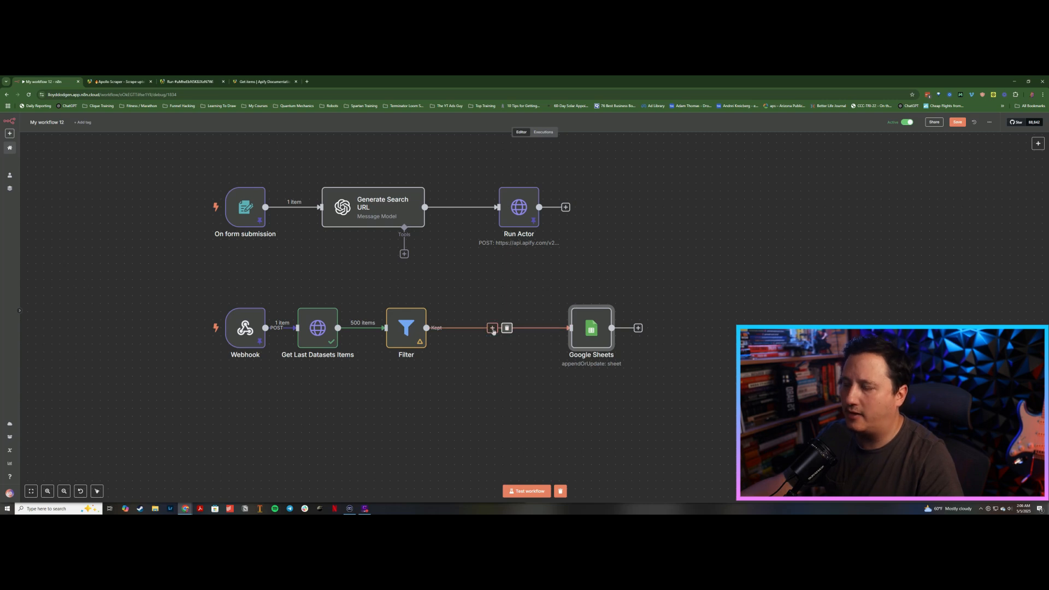
left_click(493, 330)
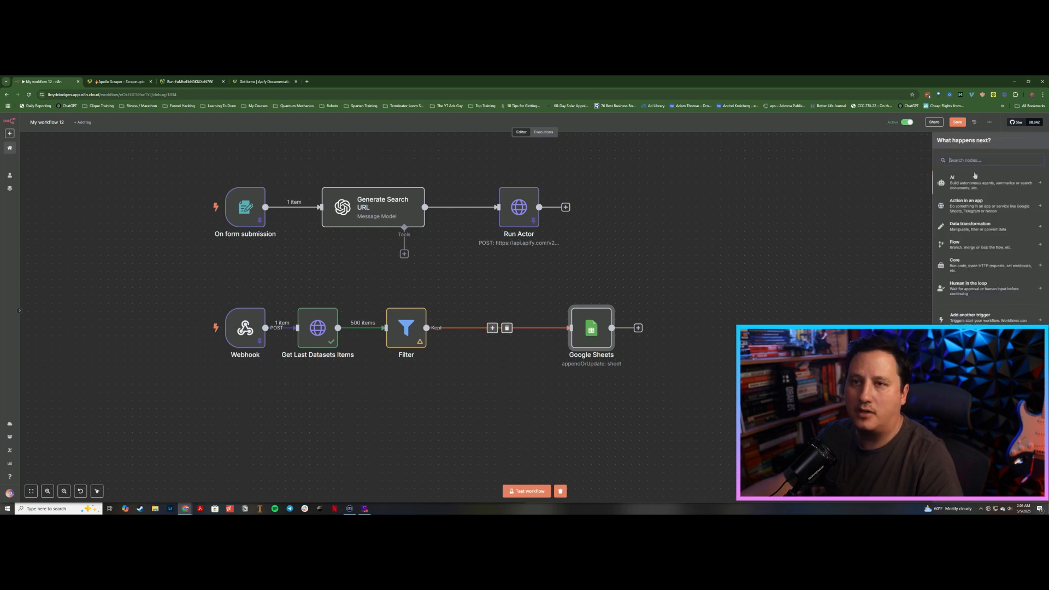
type("read")
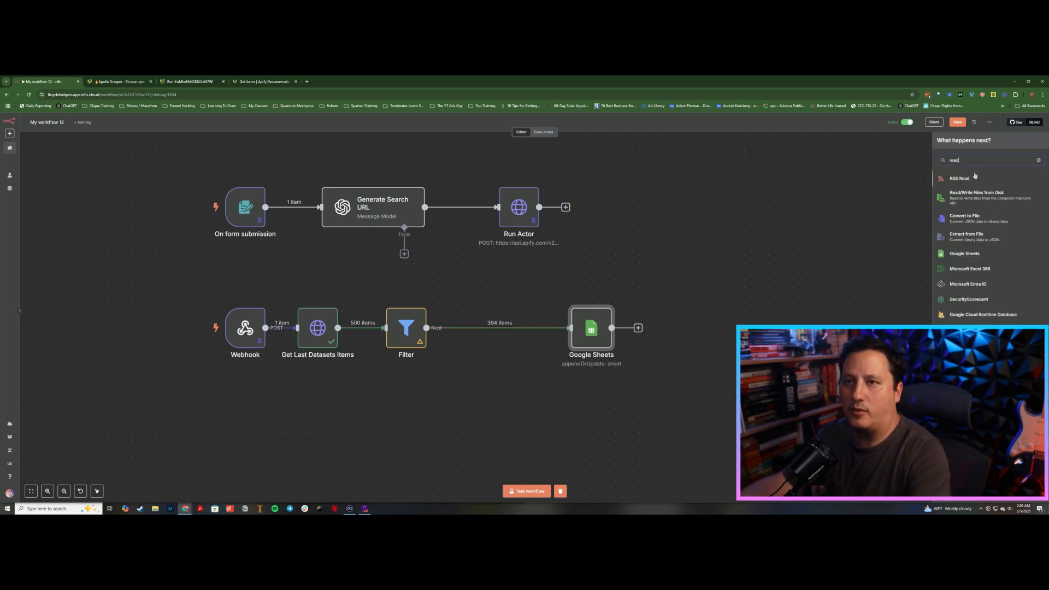
type("sheet")
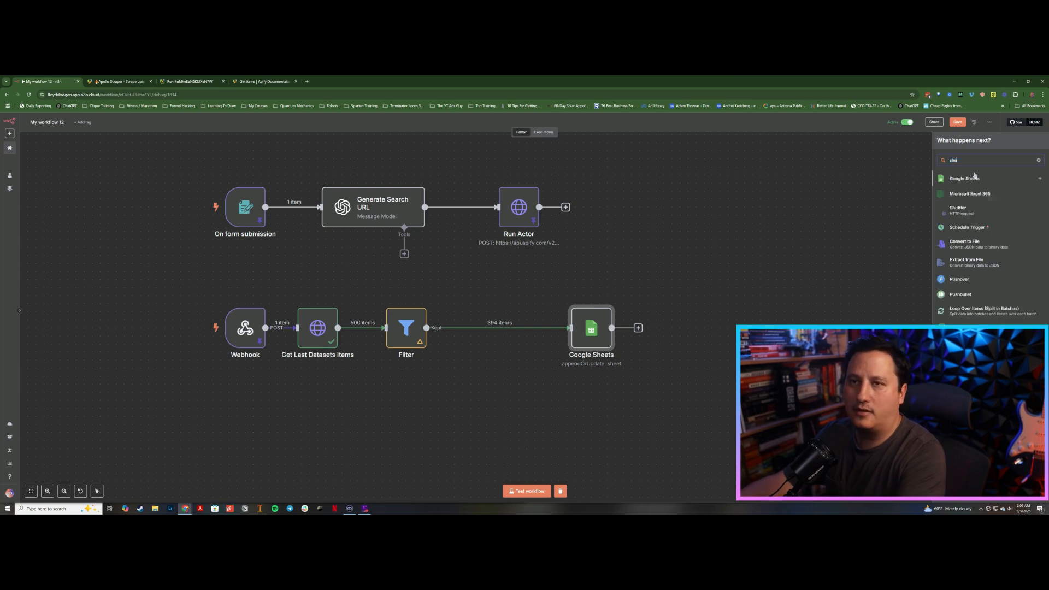
left_click(975, 178)
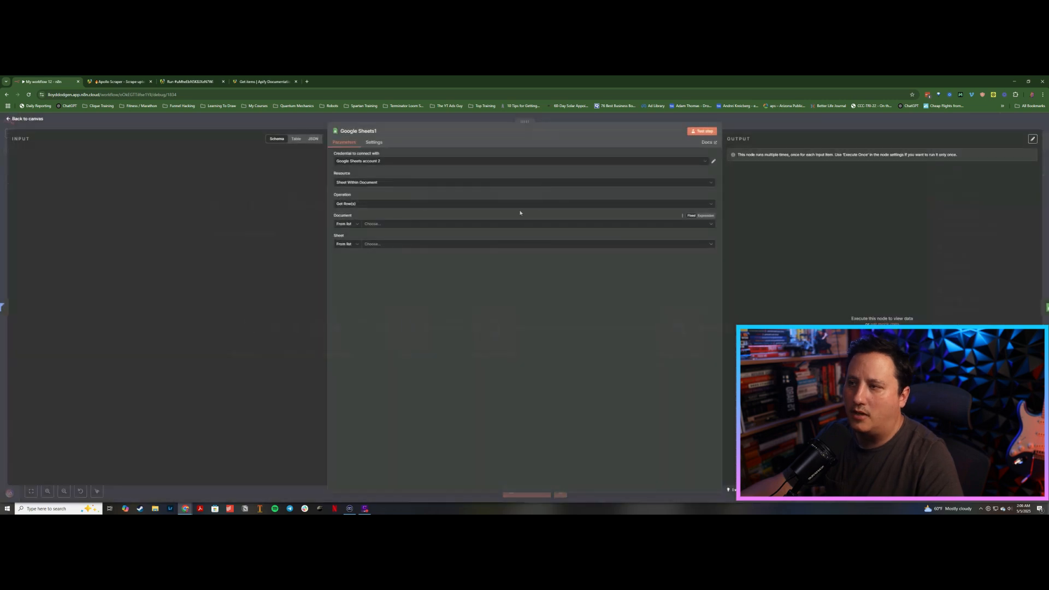
Step: Set the new Google Sheets node to get rows from the Test Lead System document's Demo sheet, without filters
left_click(386, 225)
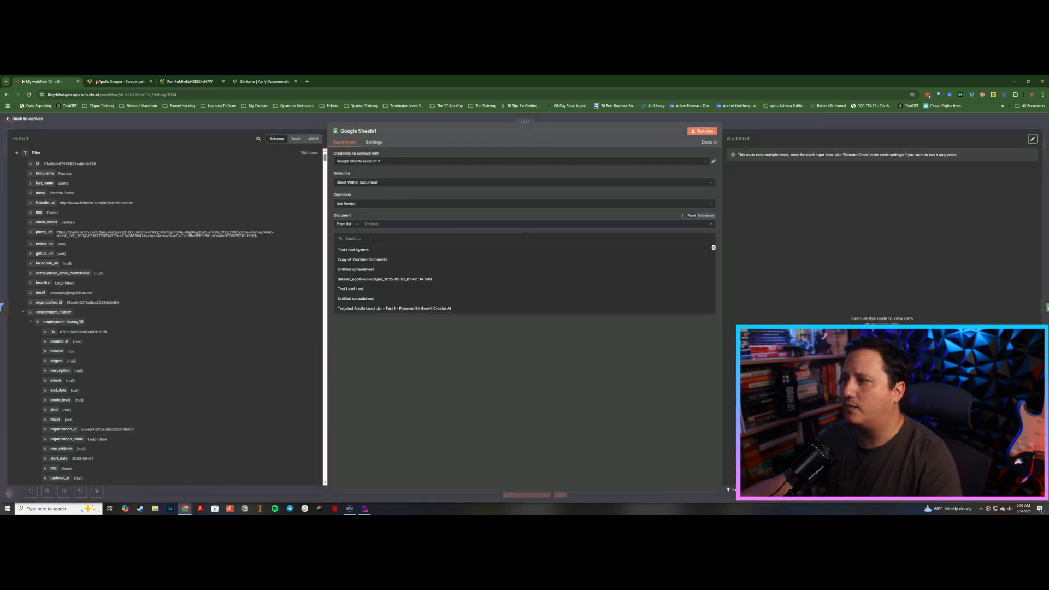
left_click(361, 251)
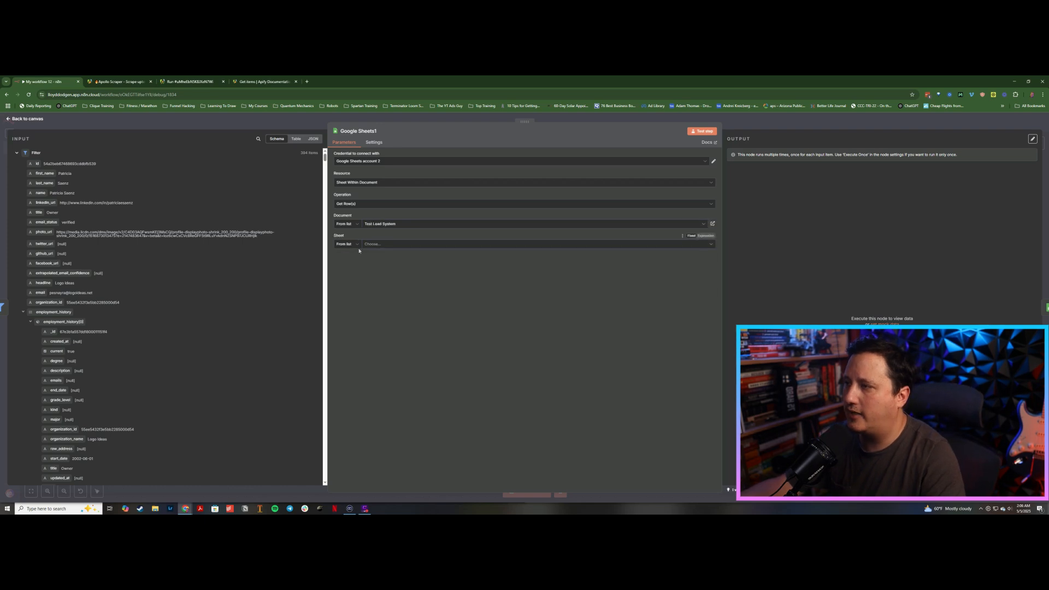
left_click(391, 245)
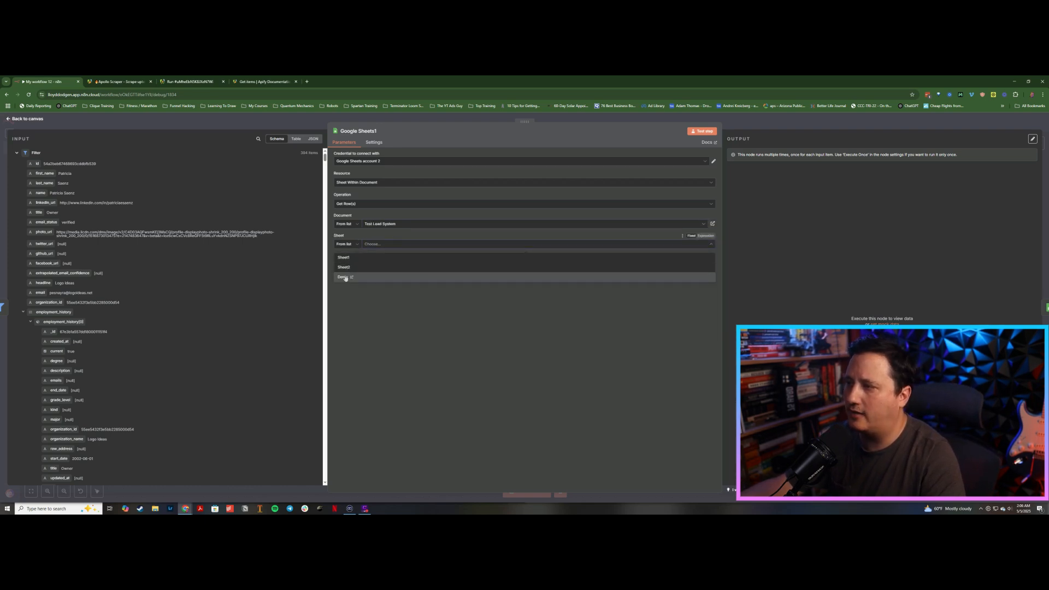
left_click(342, 278)
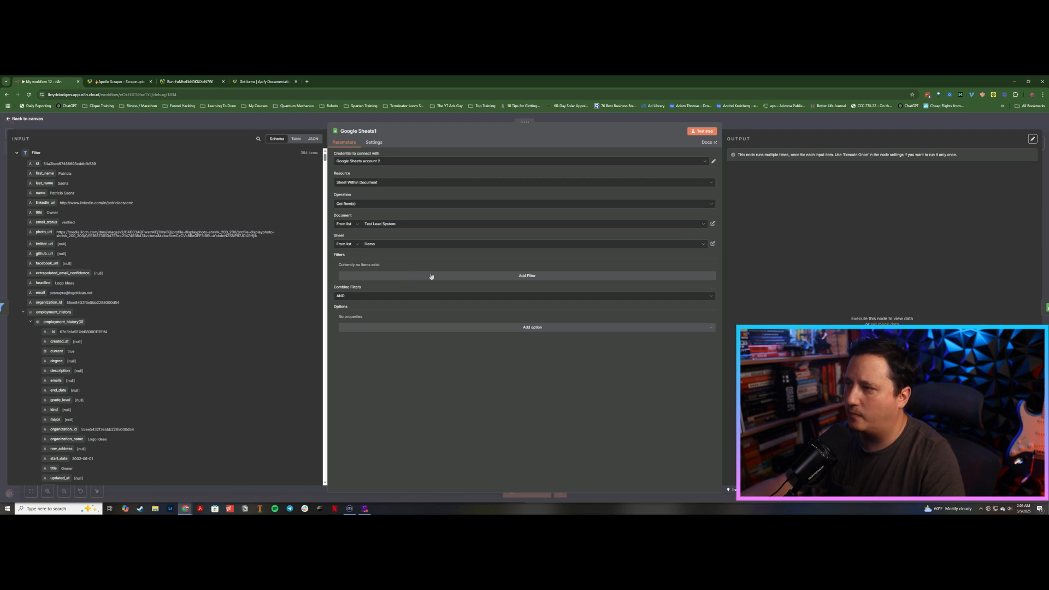
left_click(431, 276)
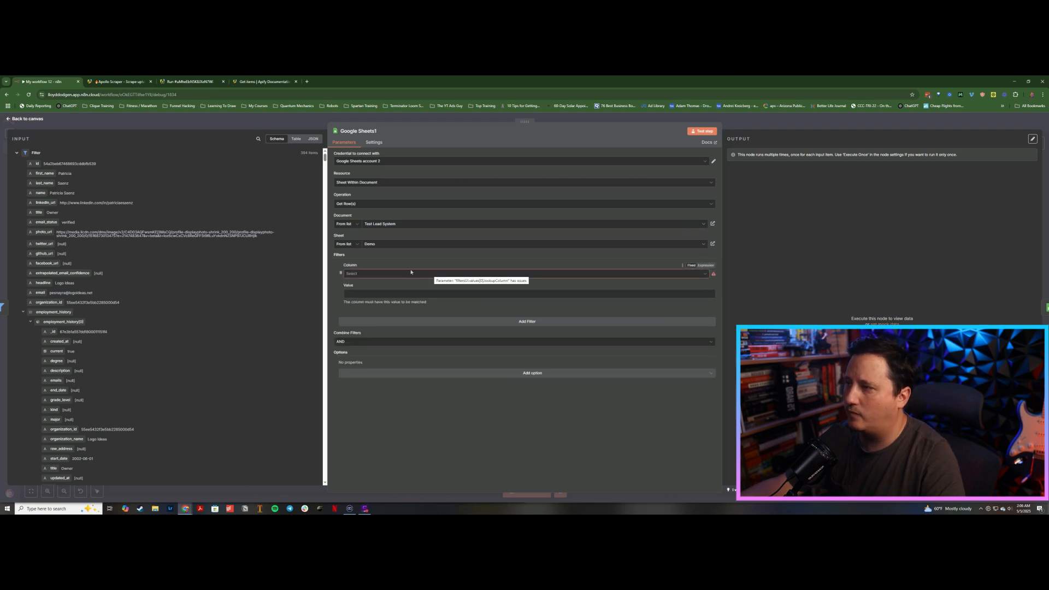
left_click(341, 274)
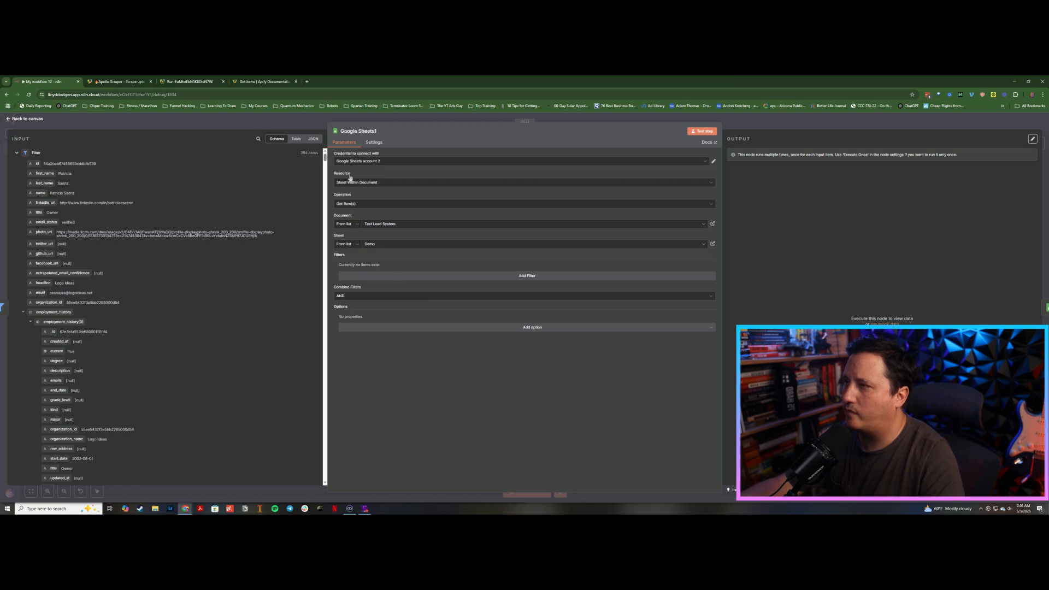
left_click(307, 120)
Step: Disconnect Google Sheets1 from Google Sheets and add a Merge node after Google Sheets1
left_click_drag(518, 300, 558, 244)
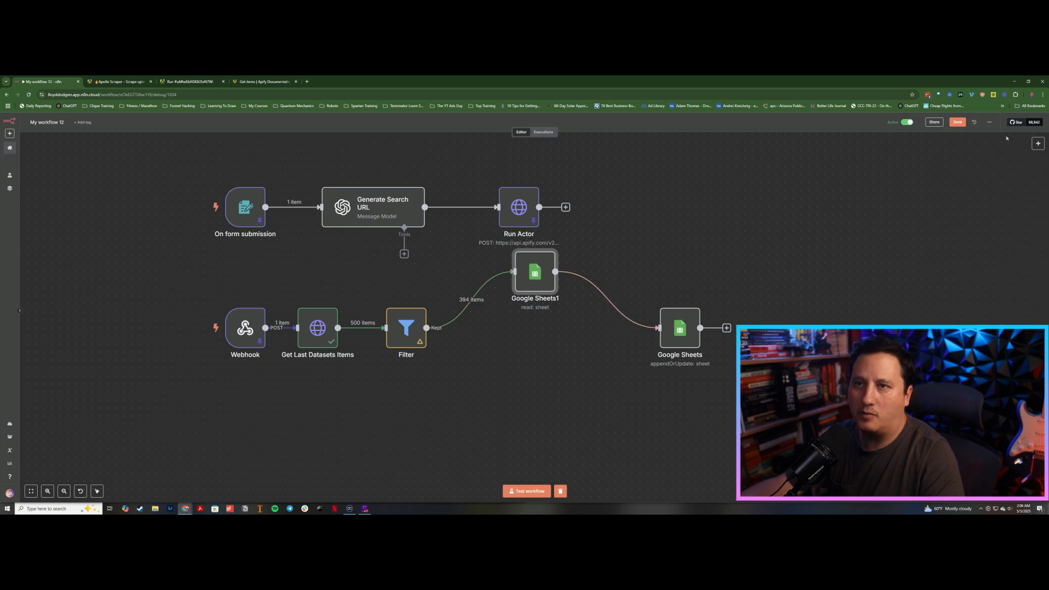
left_click(1038, 143)
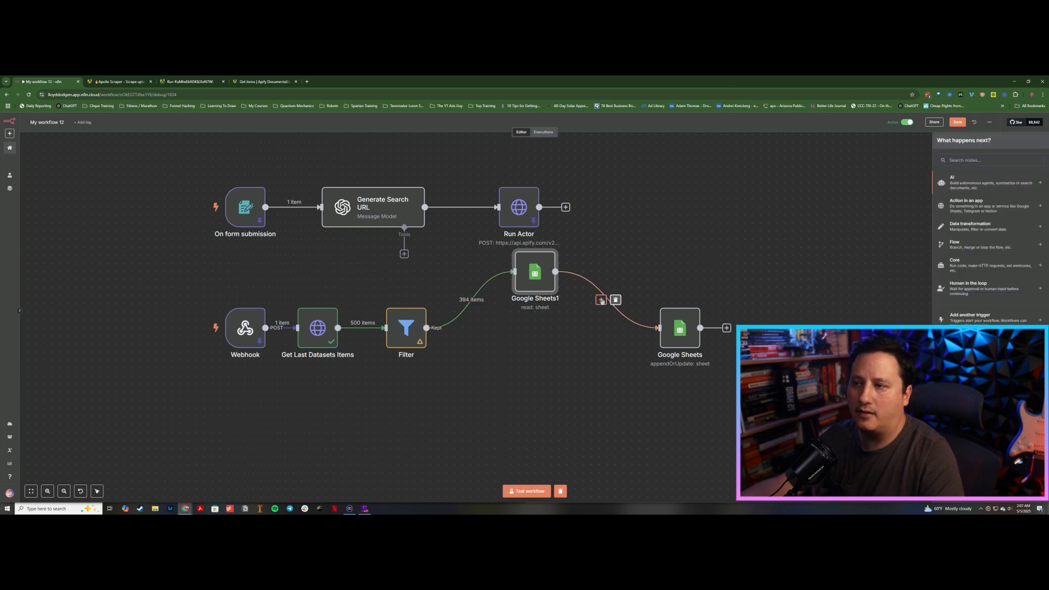
left_click(616, 300)
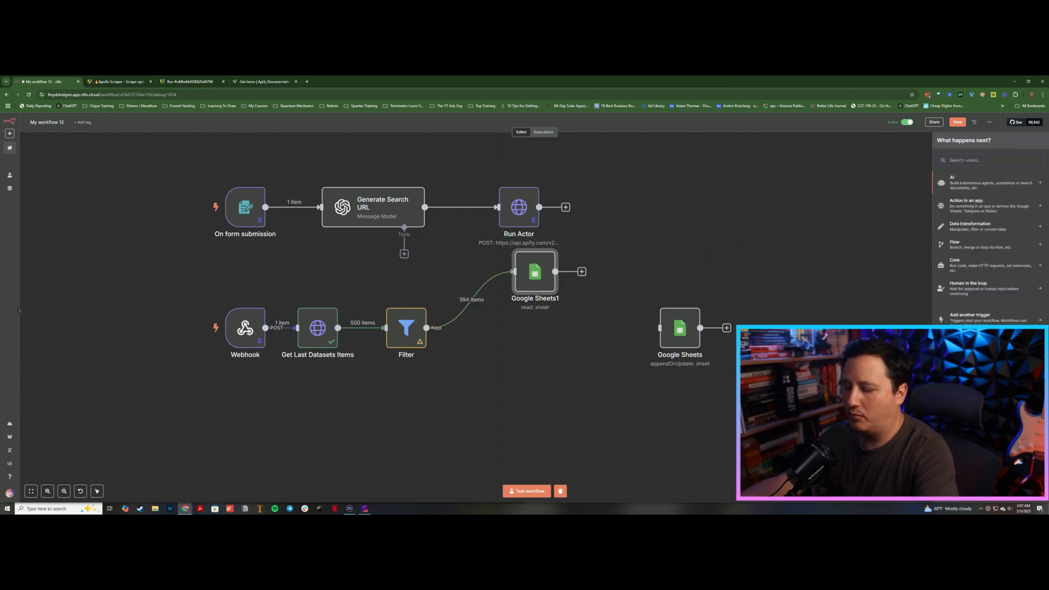
type("merge")
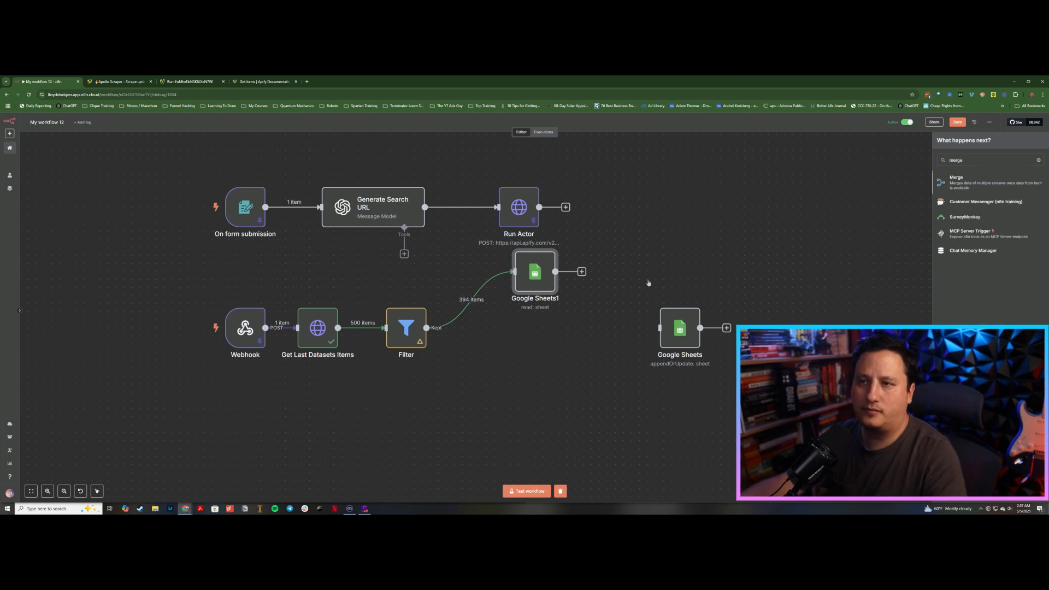
left_click(966, 185)
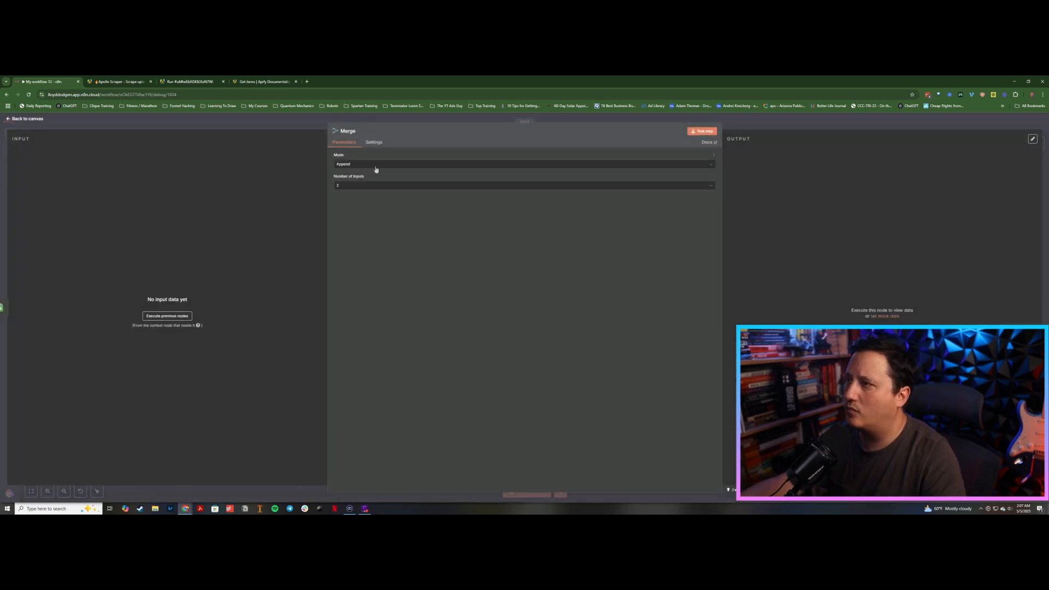
Step: Configure Merge to Combine by matching field ID, output type Keep Non-Matches, with output data from Input 2
left_click(372, 164)
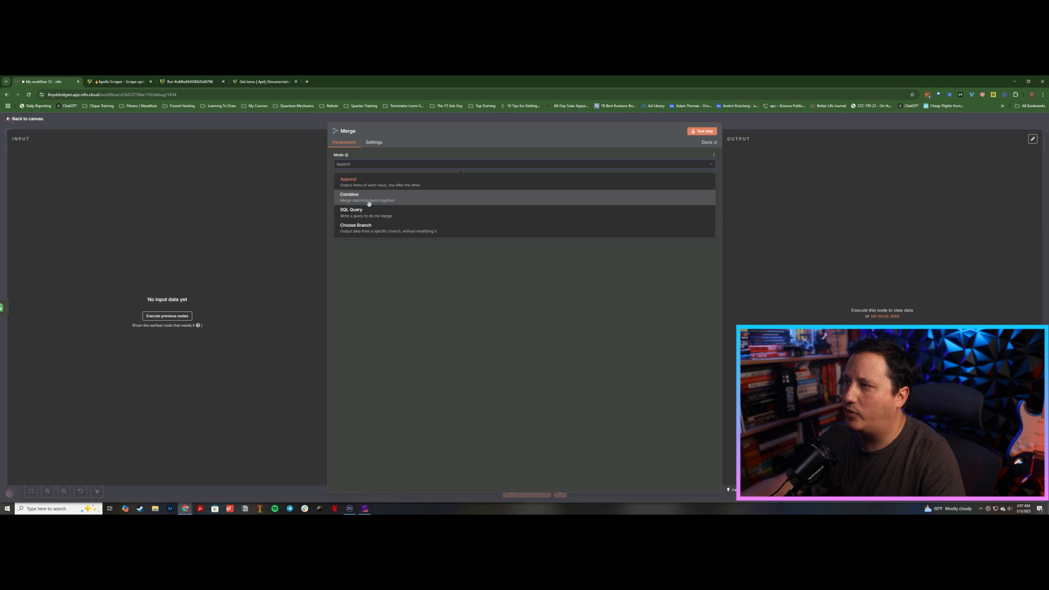
left_click(369, 200)
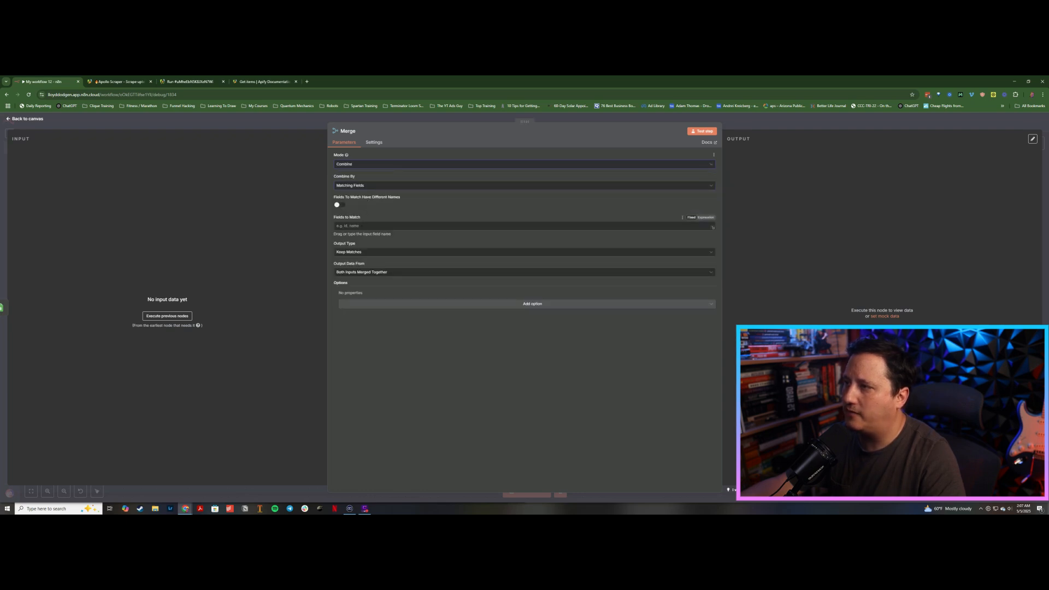
type("ID")
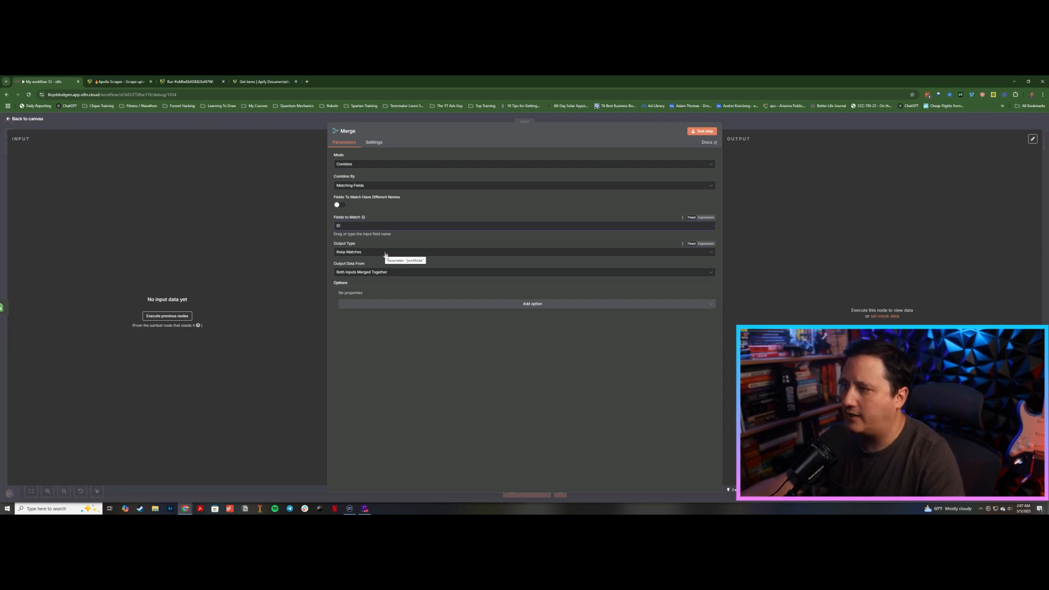
left_click(386, 252)
left_click(377, 277)
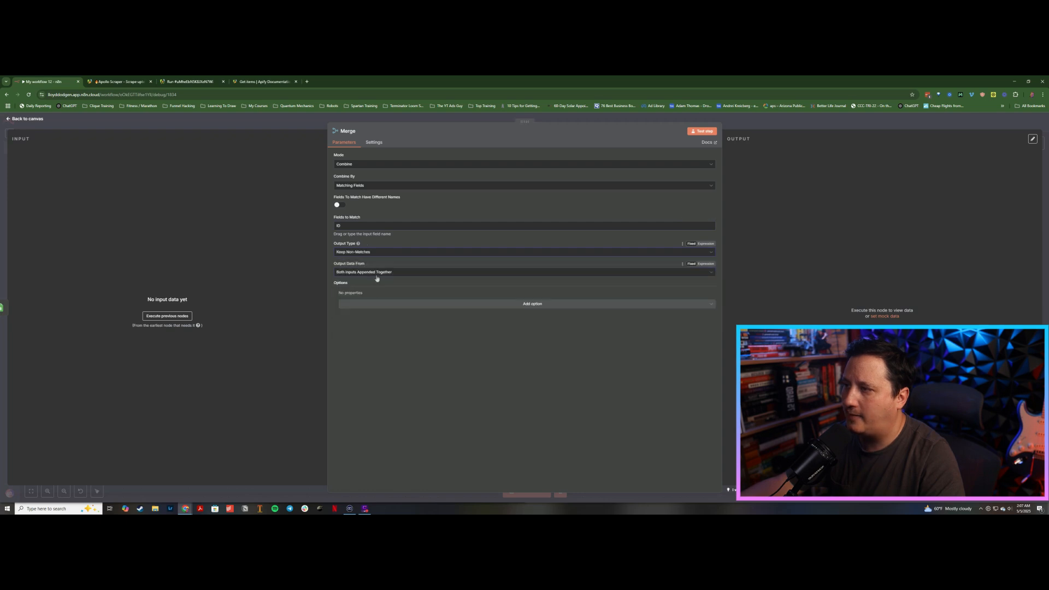
left_click(377, 275)
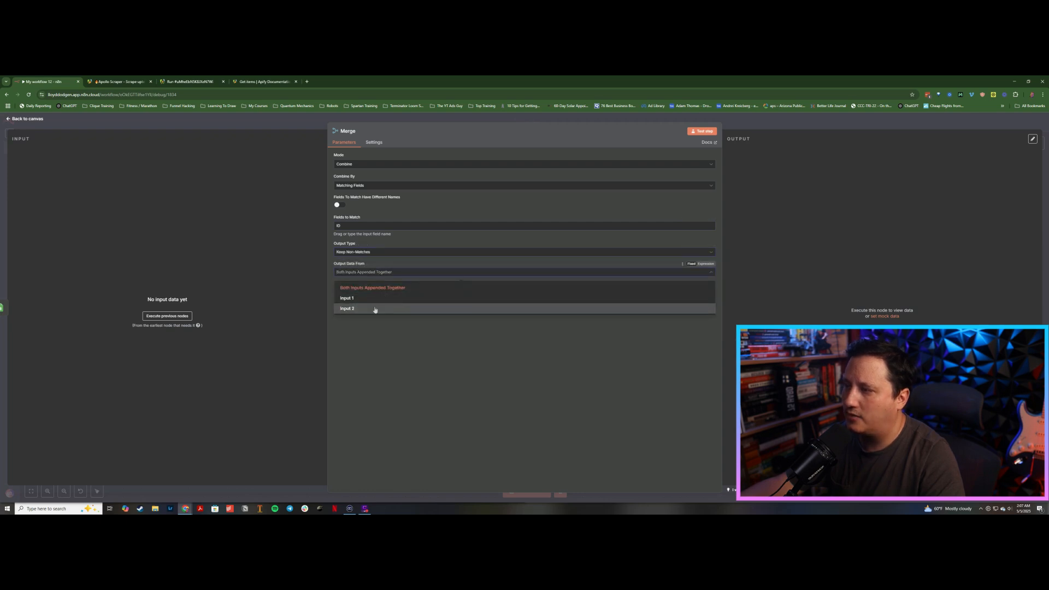
left_click(375, 309)
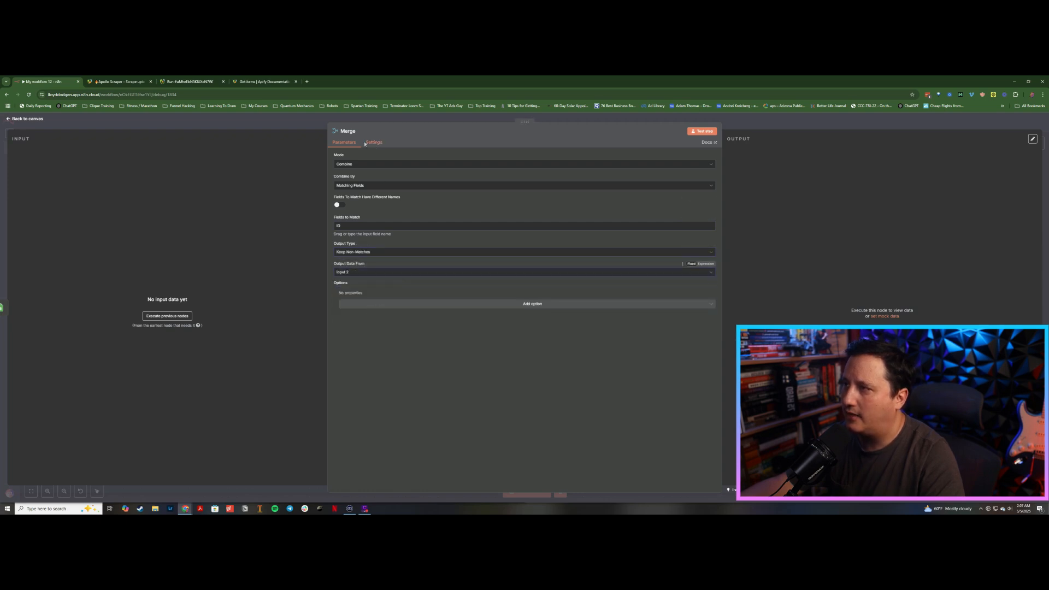
Step: Position the Merge node before the original Google Sheets node and connect Merge's output to it
left_click(320, 129)
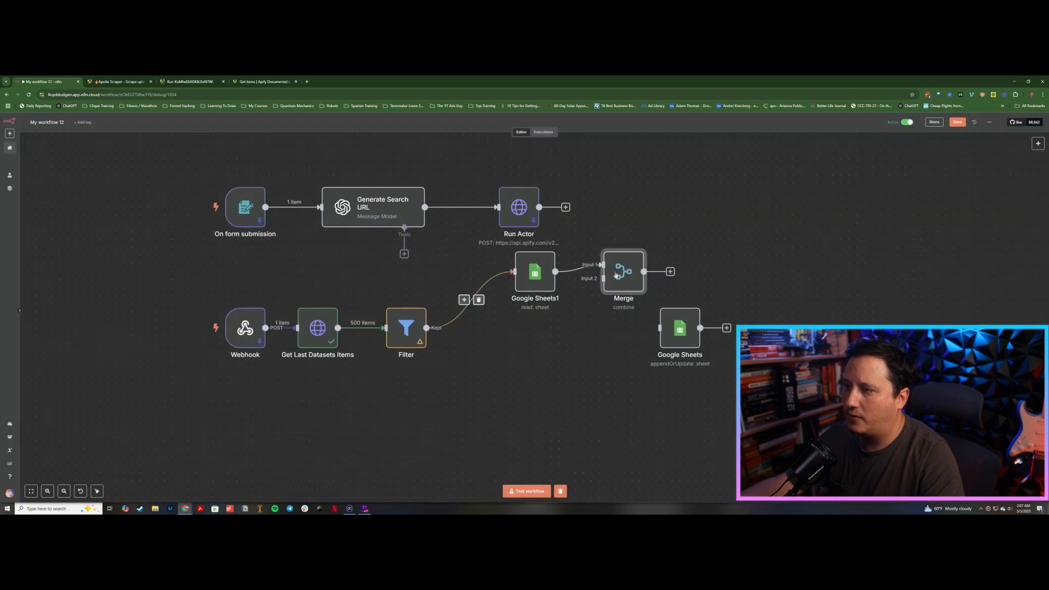
left_click_drag(623, 272, 599, 328)
left_click_drag(665, 332, 706, 332)
left_click_drag(597, 327, 629, 327)
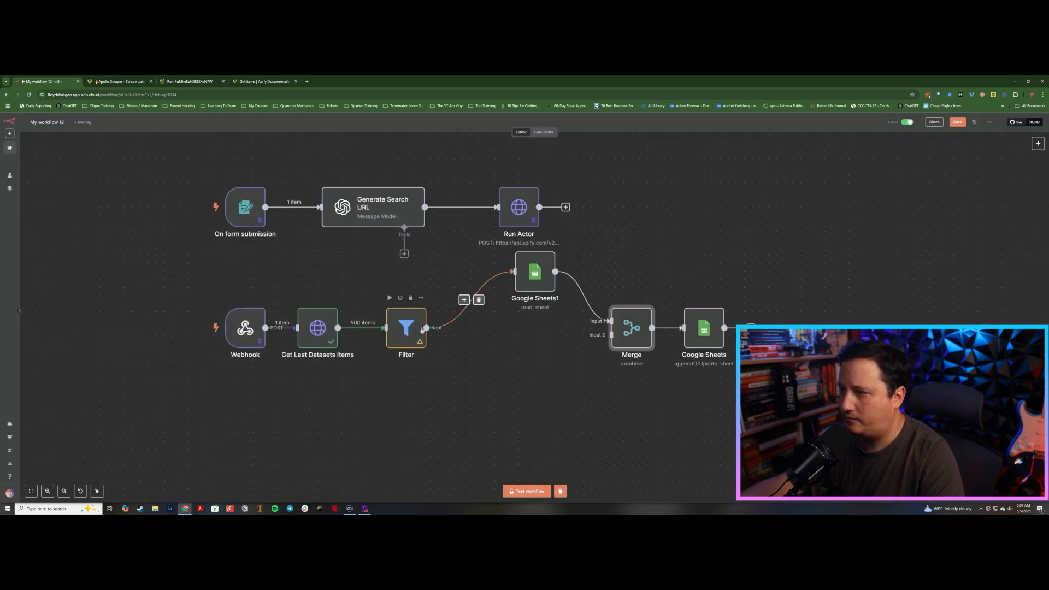
Step: Connect the Filter's output to Merge's Input 2 and tidy the node positions
left_click_drag(427, 328, 769, 320)
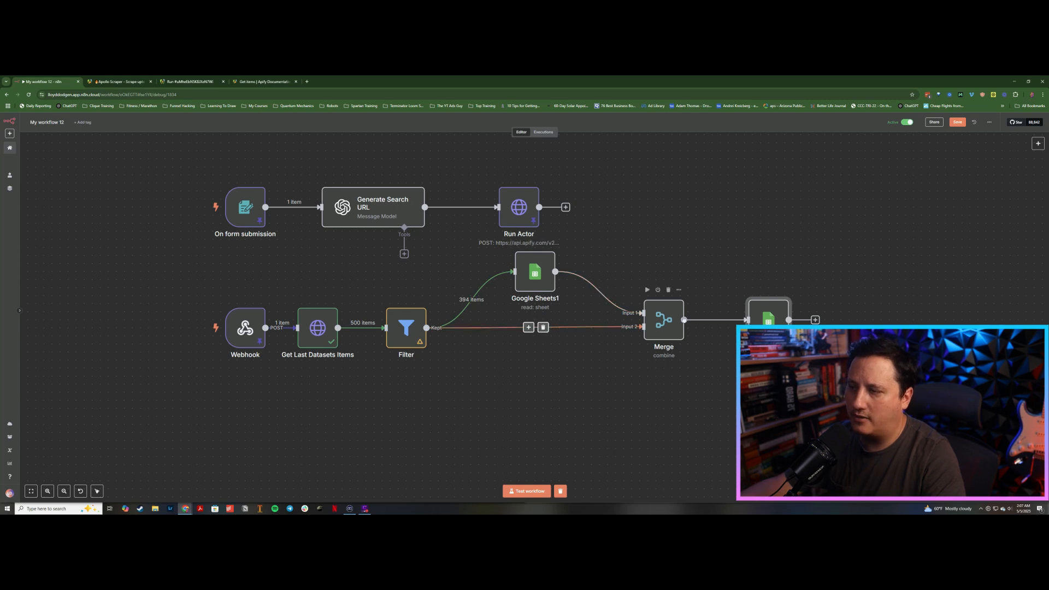
left_click_drag(669, 320, 661, 320)
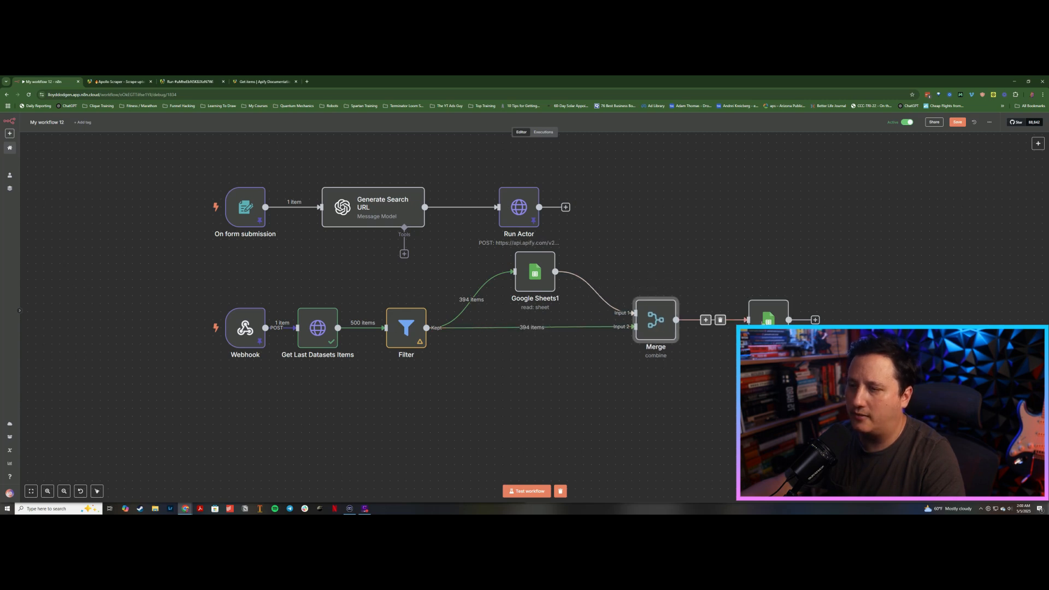
left_click_drag(760, 319, 752, 320)
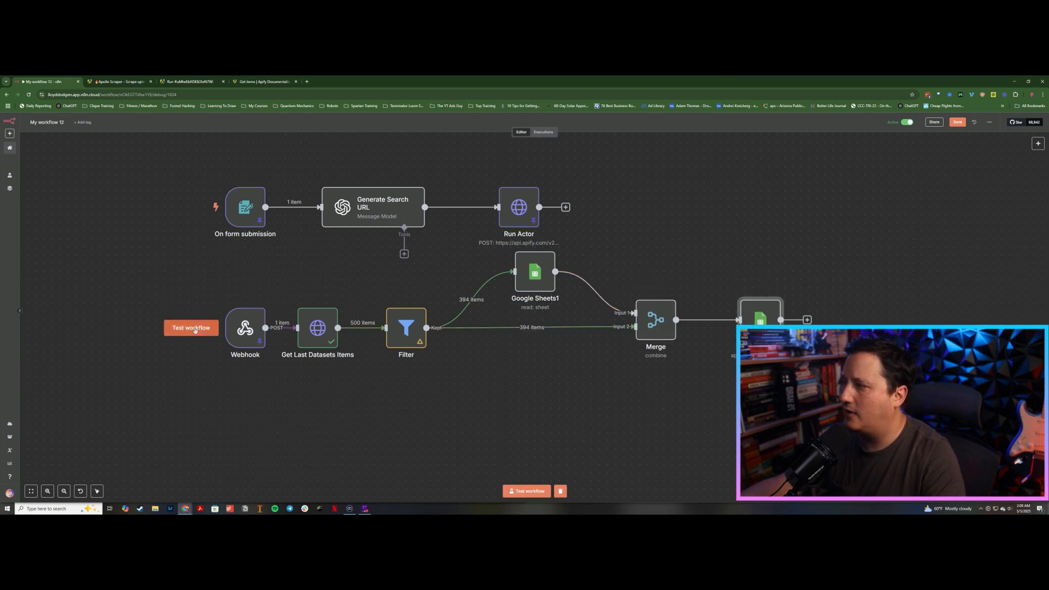
Step: Run a workflow test from the Webhook trigger
left_click(194, 328)
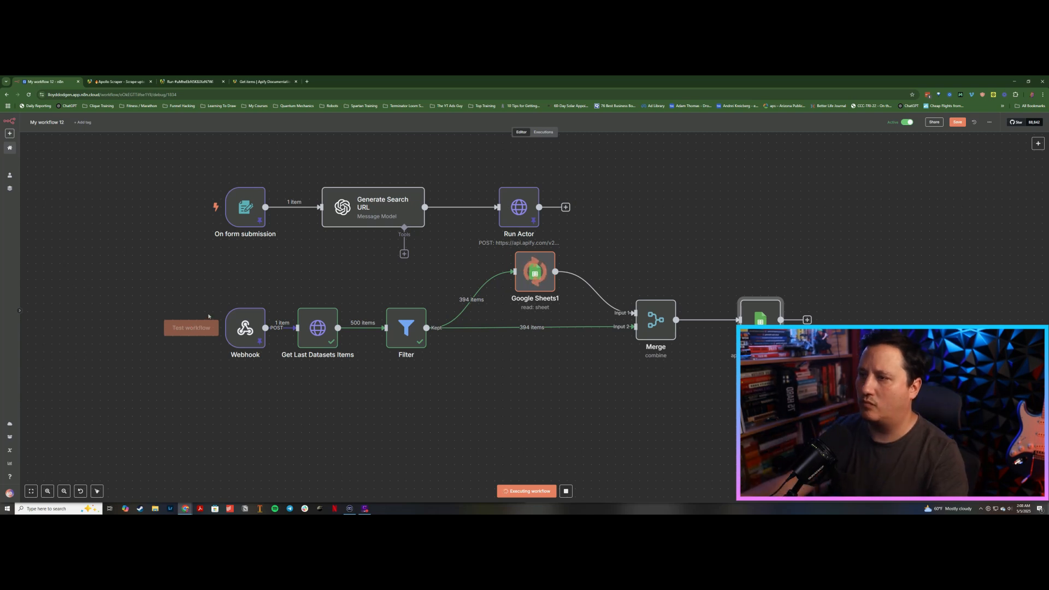
mouse_move(230, 306)
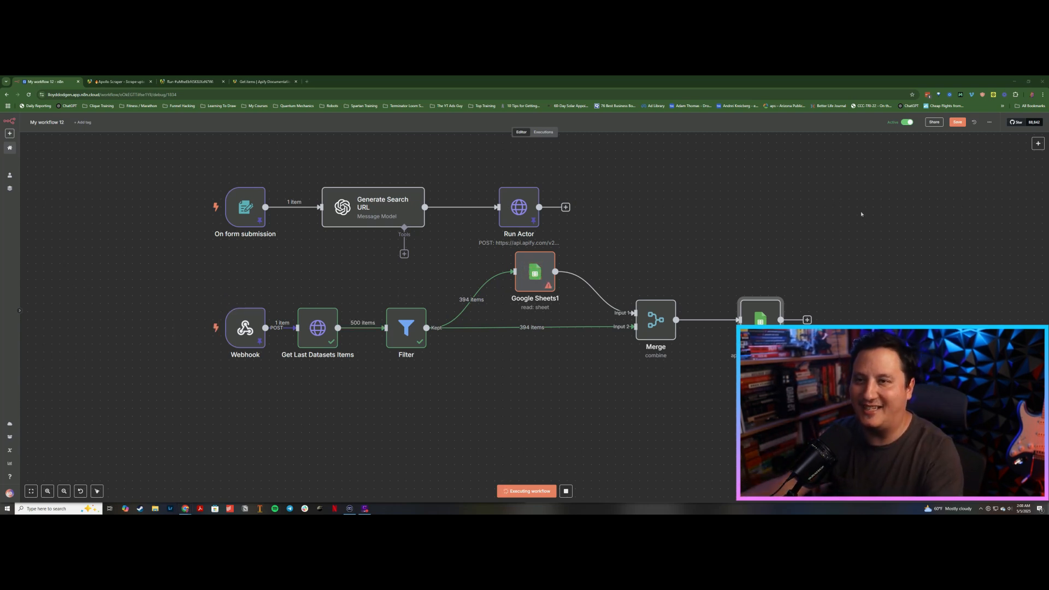
Step: Open the Google Sheets1 node to inspect its error output and settings, then return to the canvas
left_click(540, 276)
double_click(540, 275)
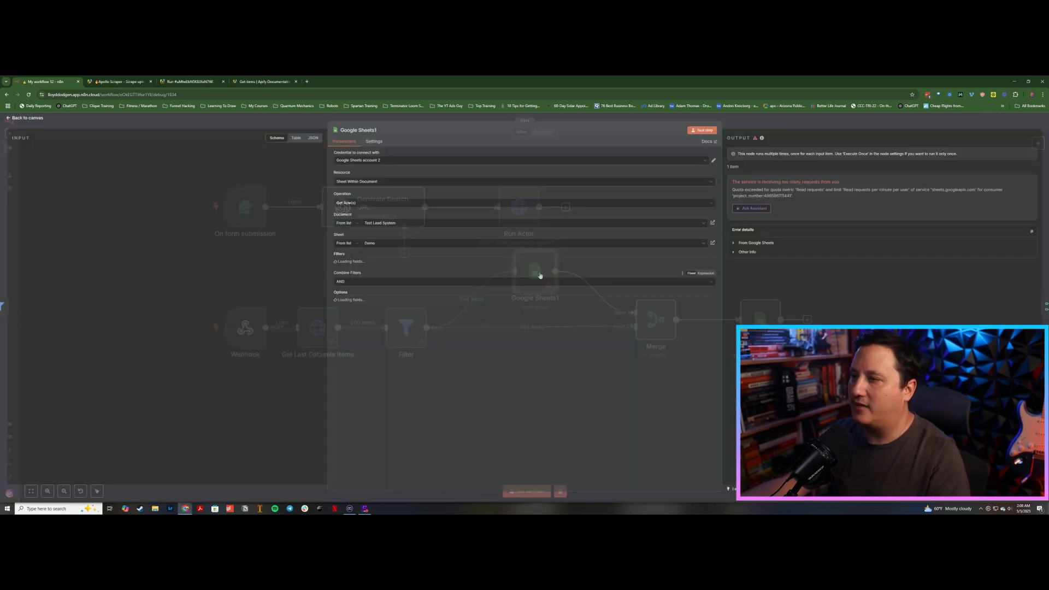
left_click(376, 143)
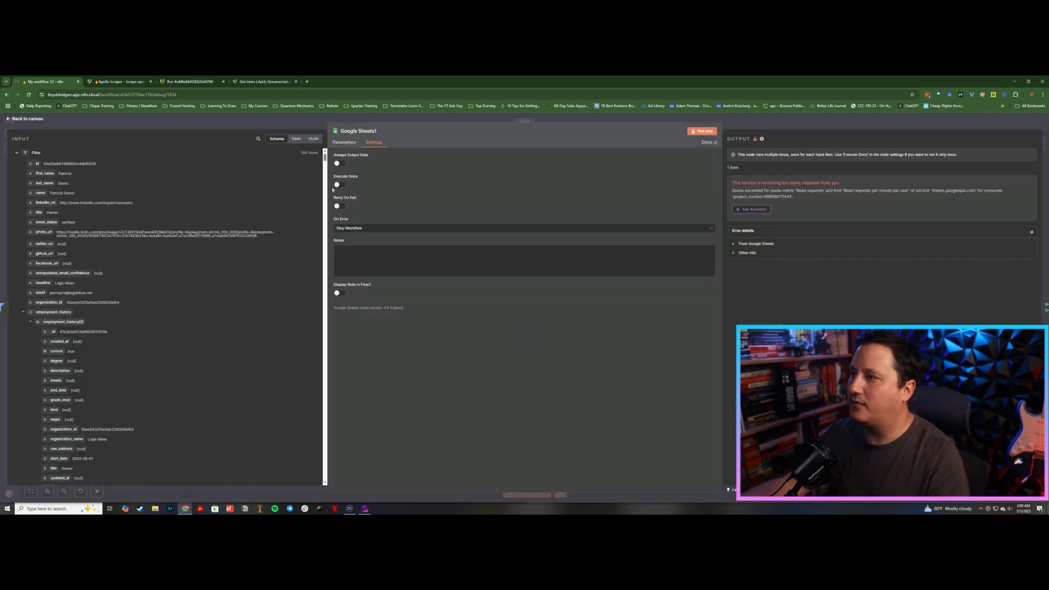
left_click(307, 126)
left_click(750, 323)
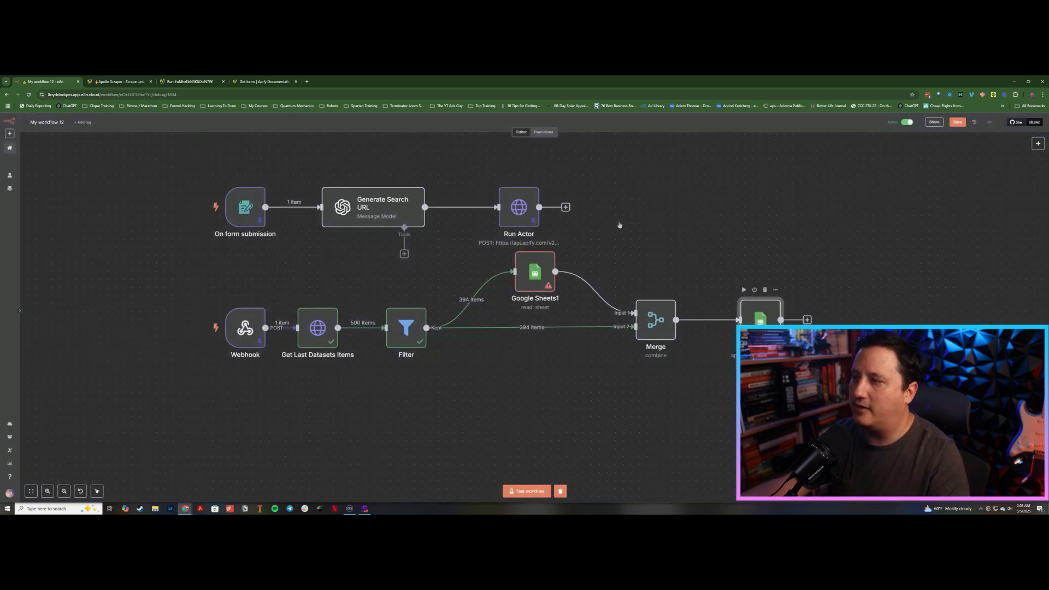
Step: Inspect the final Google Sheets node's parameters and settings, then run the workflow test again from the canvas
key("Return")
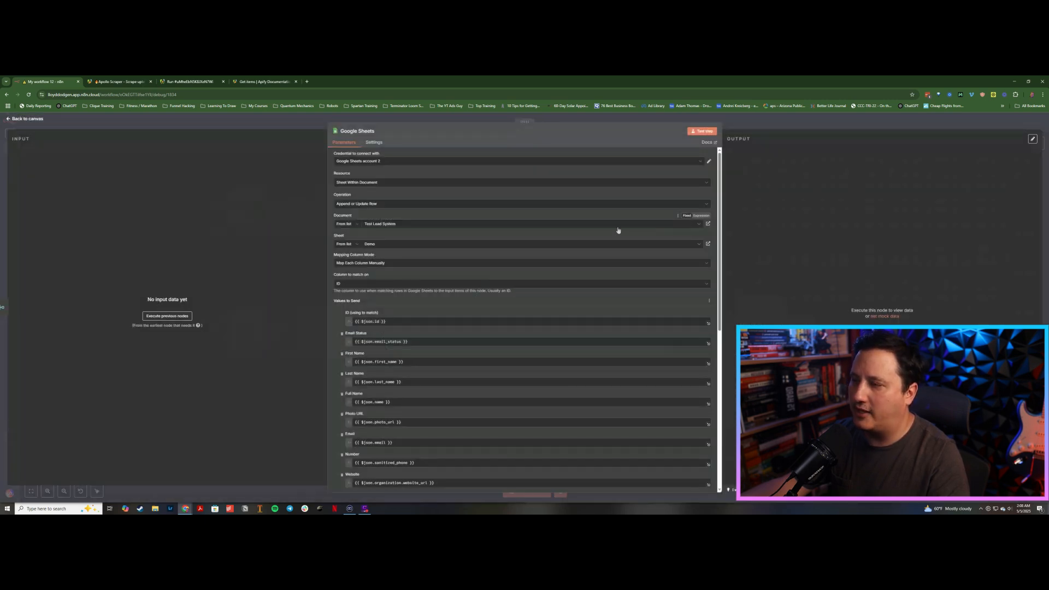
left_click(373, 142)
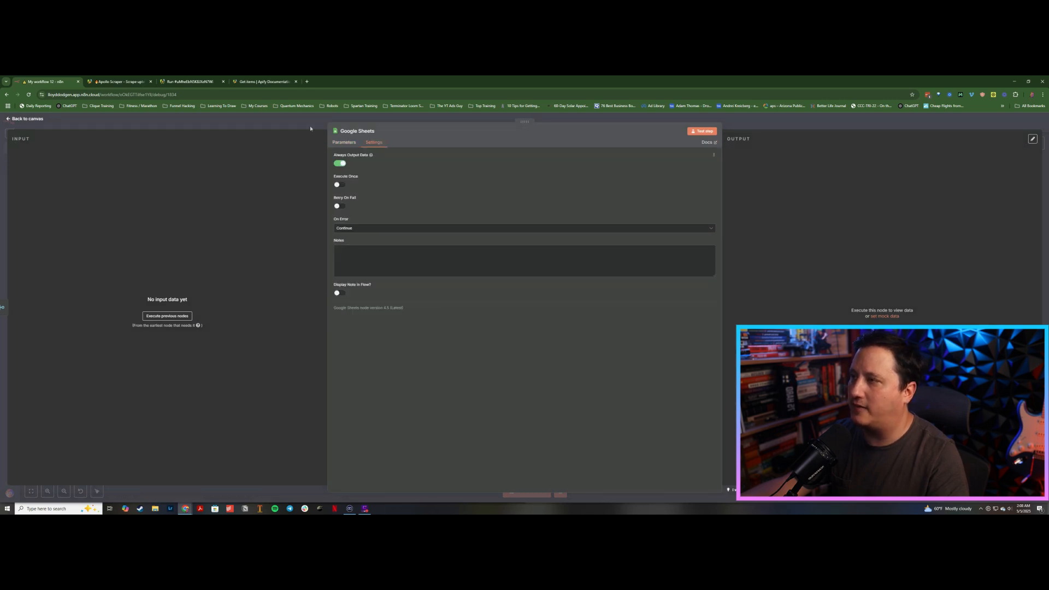
key("Escape")
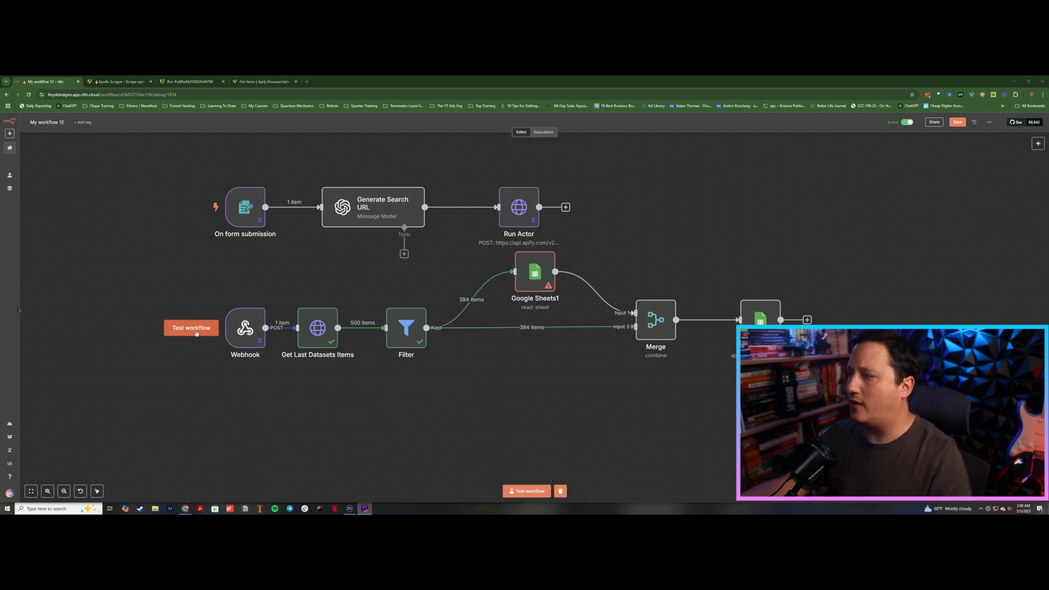
left_click(192, 329)
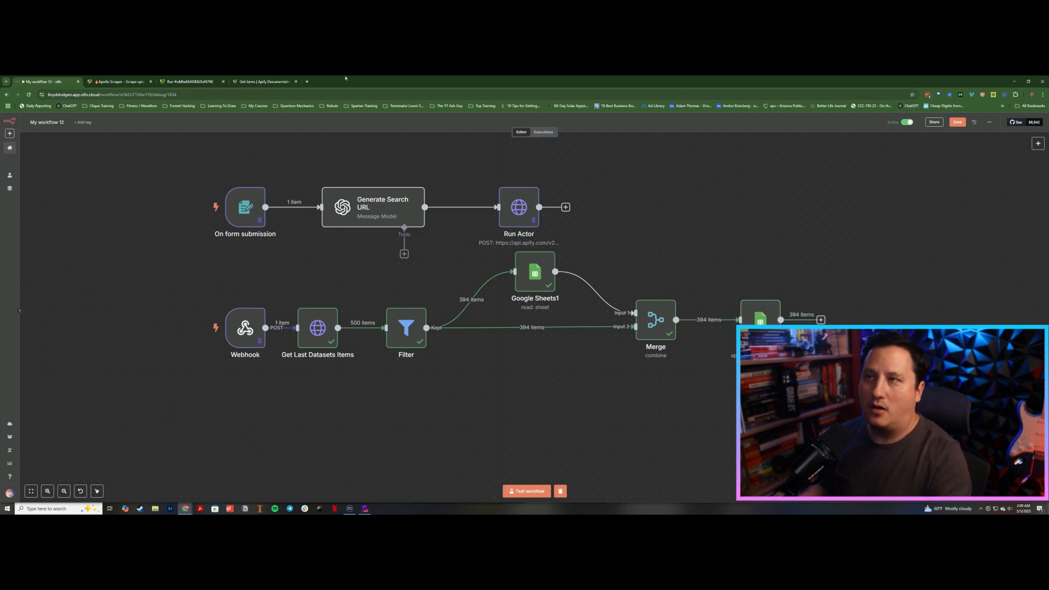
Step: Open the Test Lead System spreadsheet's Demo sheet in a new tab and review the rows down to the end
left_click(307, 82)
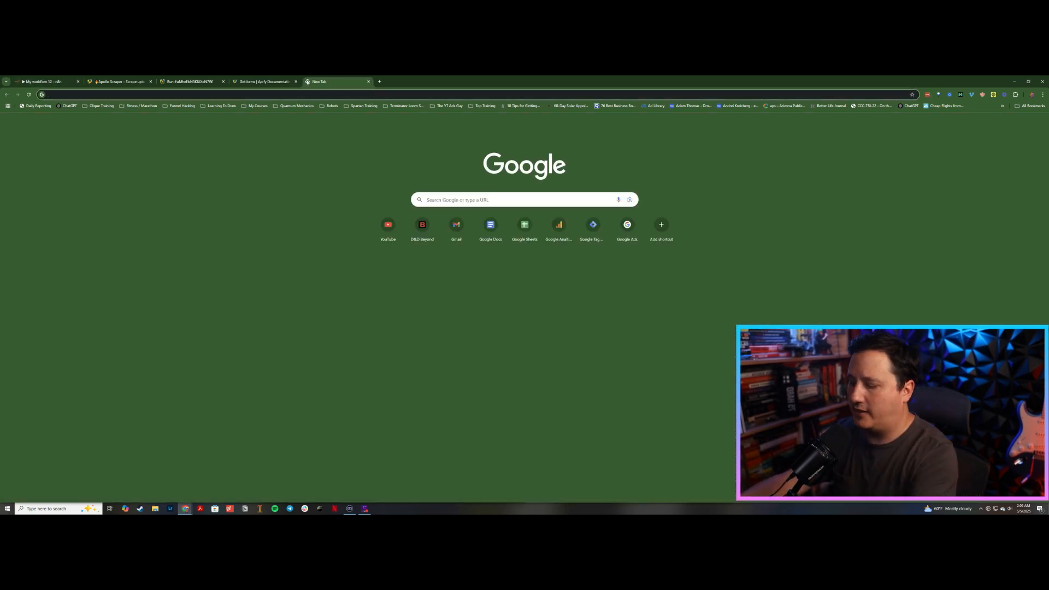
type("sheets")
key("Return")
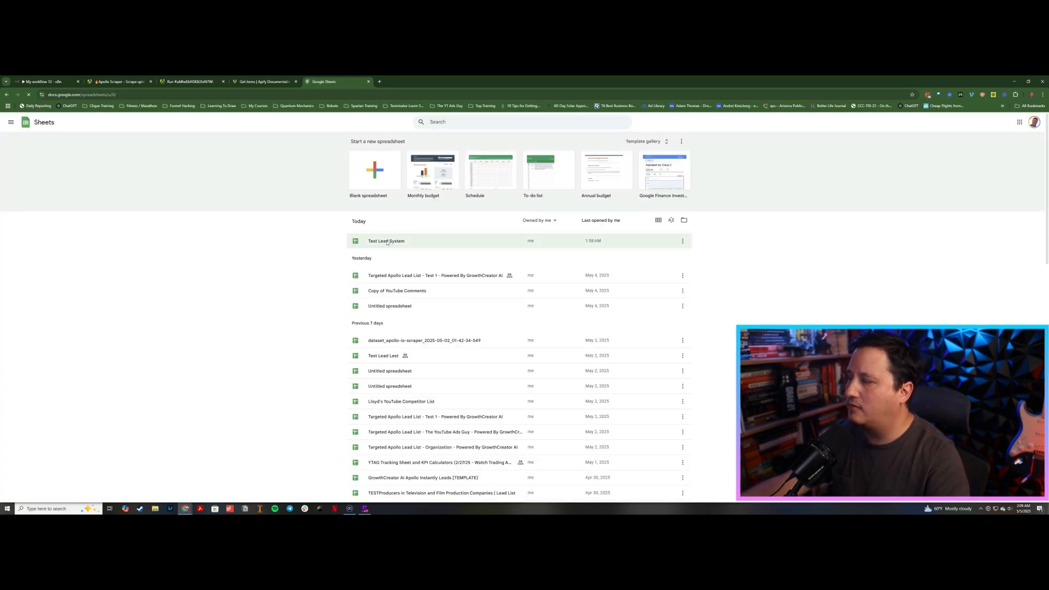
left_click(387, 243)
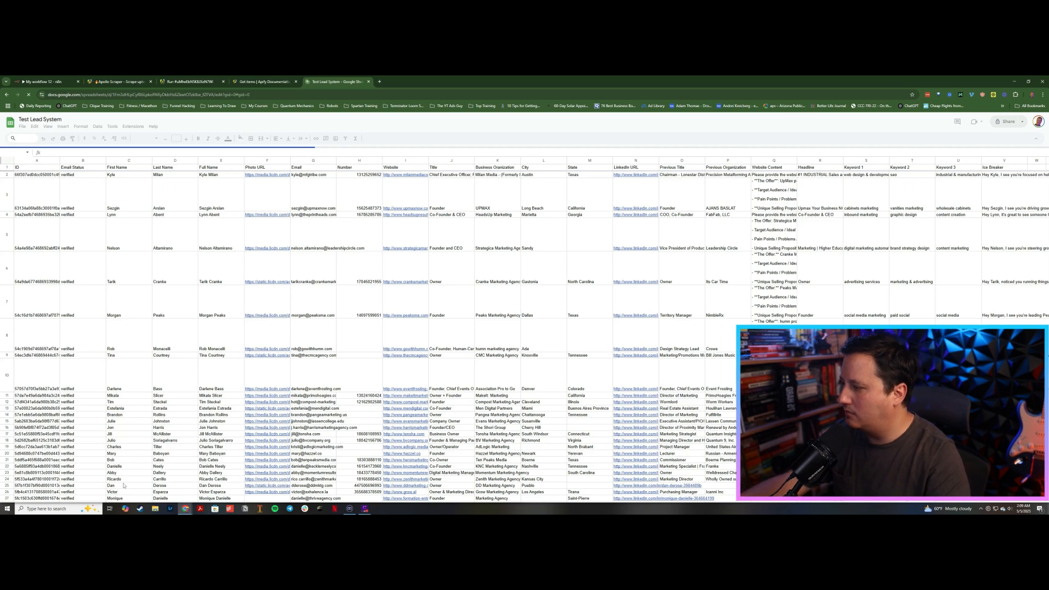
left_click(109, 497)
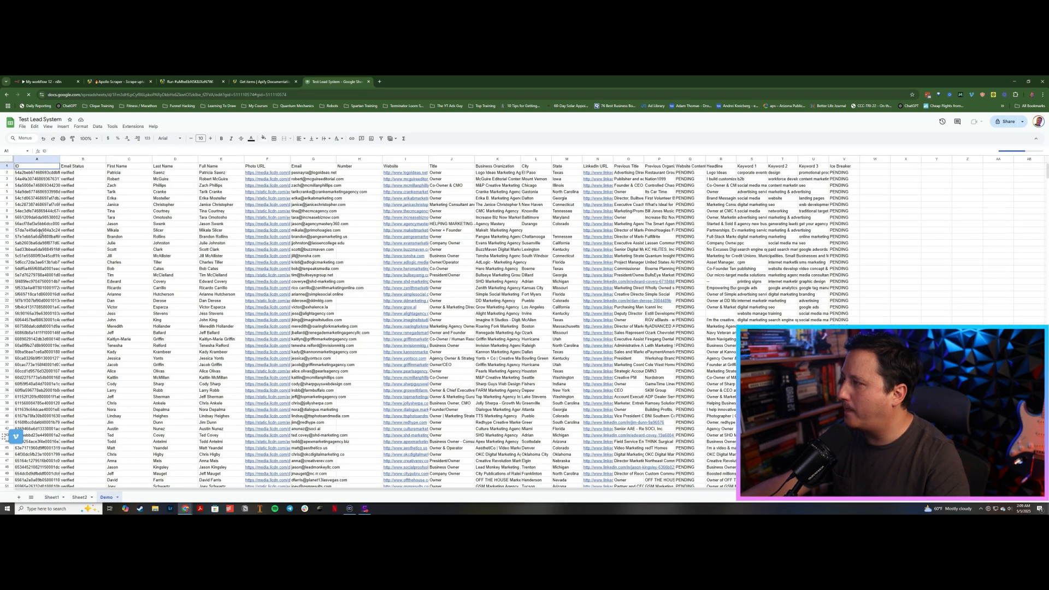
key("ctrl+Down")
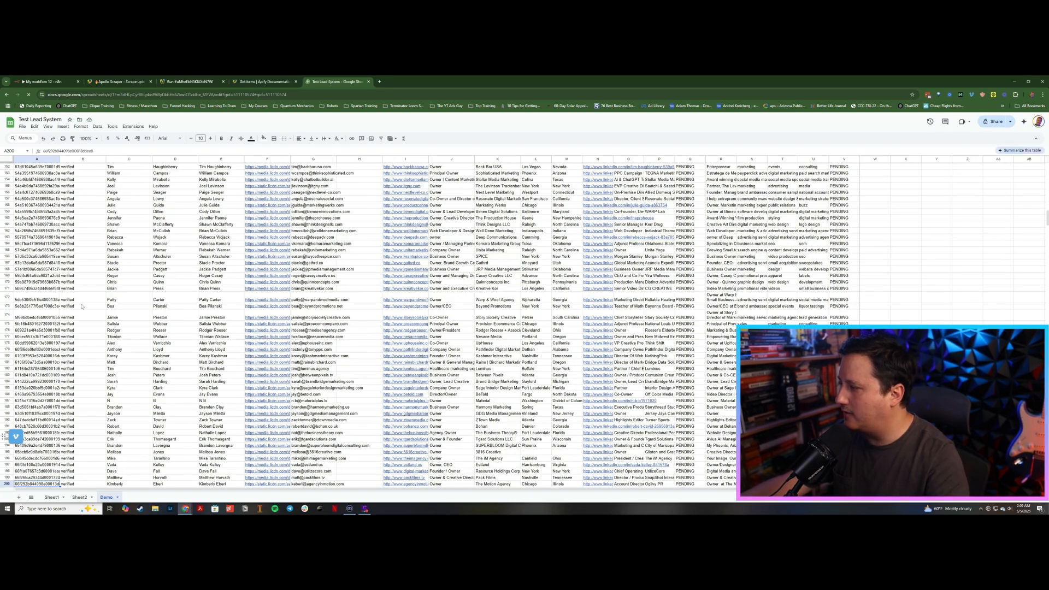
scroll(89, 322, "down", 3)
scroll(87, 324, "down", 10)
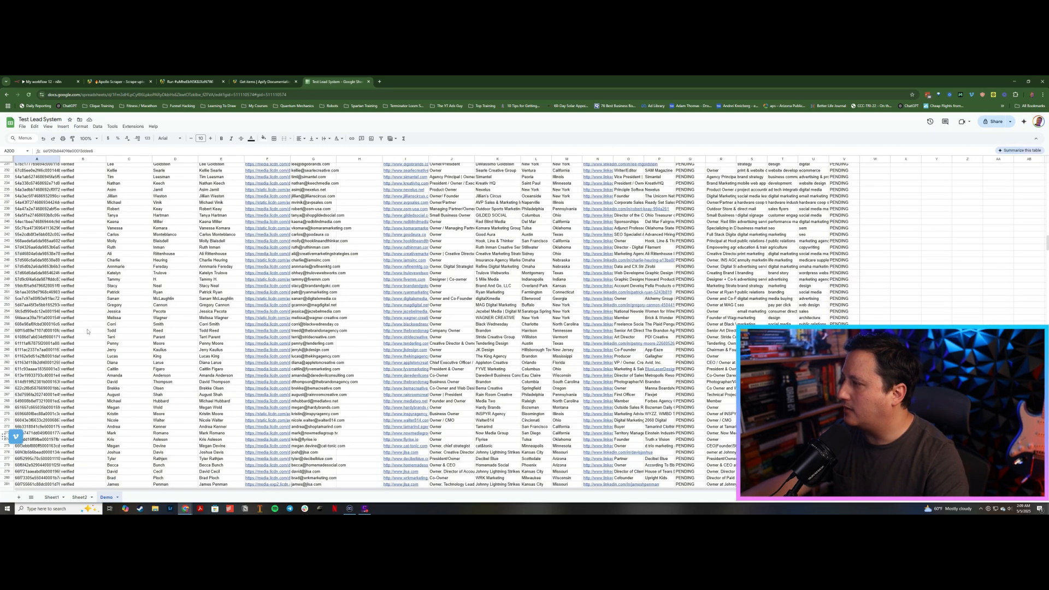
scroll(88, 332, "down", 20)
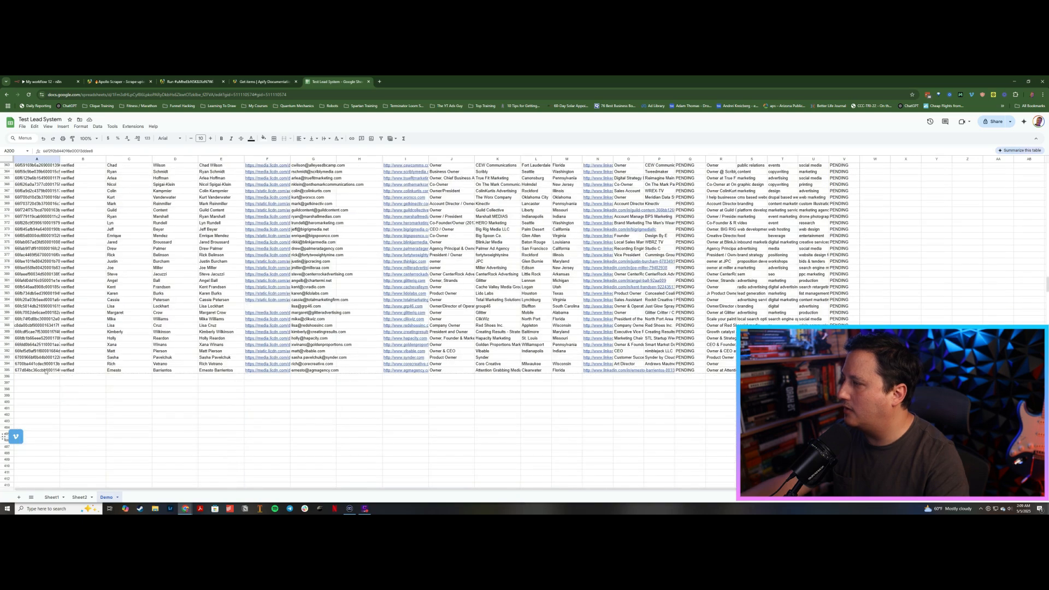
left_click(45, 81)
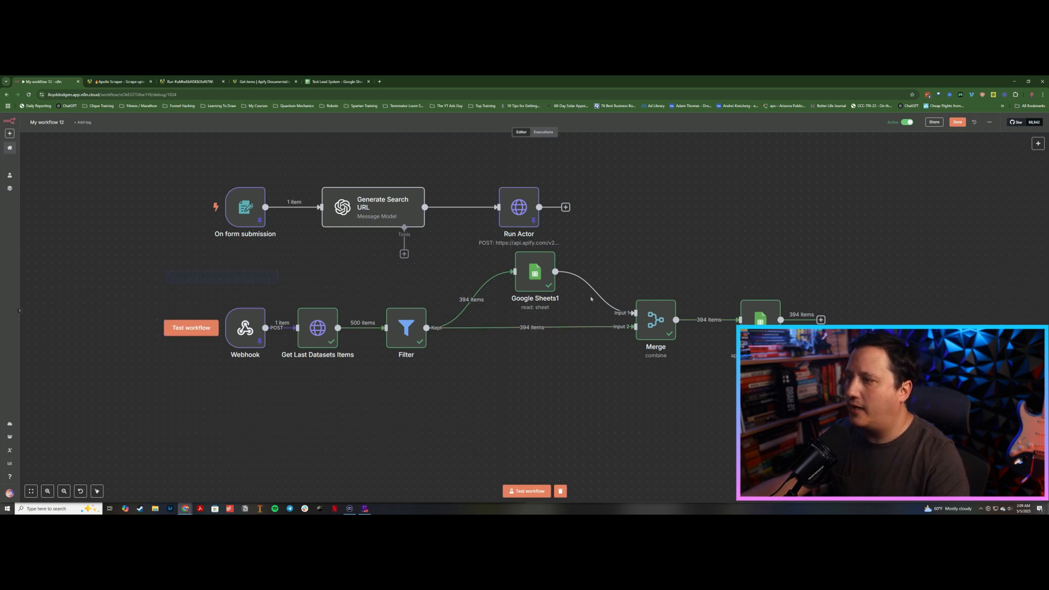
Step: Select the lower row of workflow nodes and move them slightly down on the canvas
left_click_drag(166, 270, 181, 235)
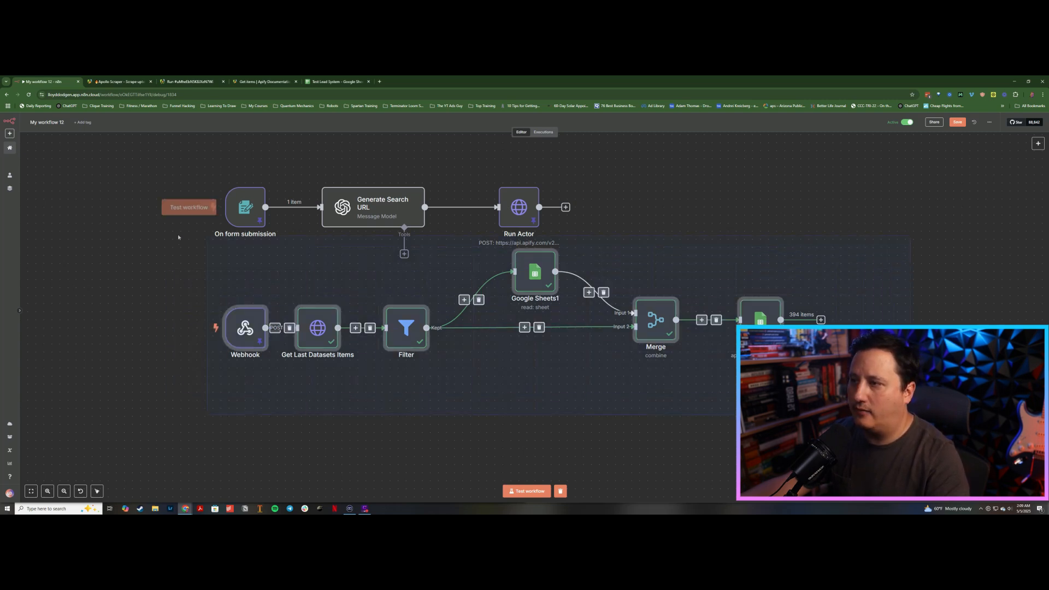
left_click_drag(534, 284, 532, 309)
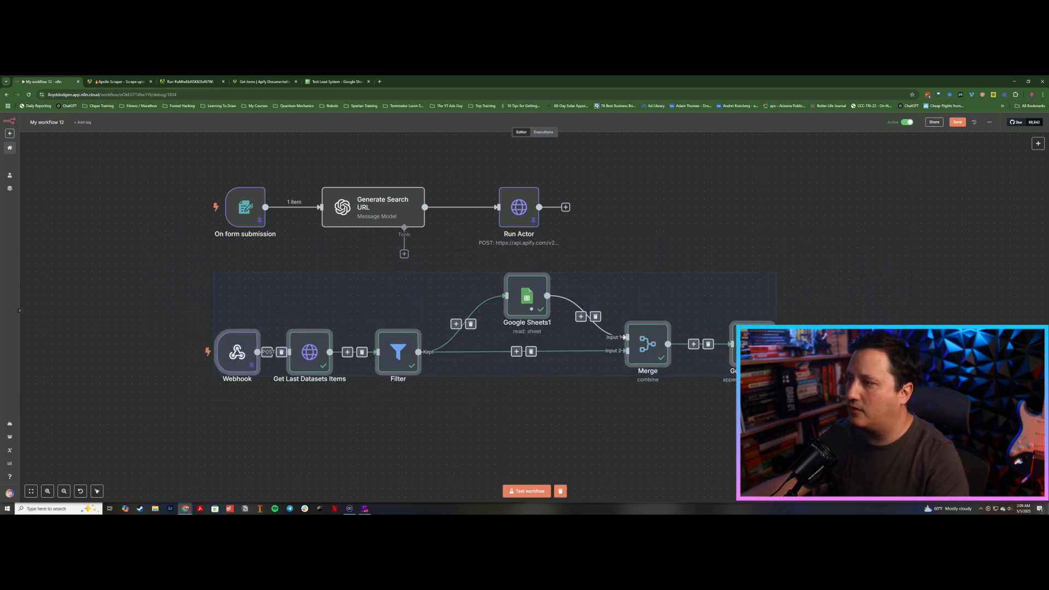
Step: Navigate through the Demo sheet's header columns and data rows to review the lead columns
left_click(335, 82)
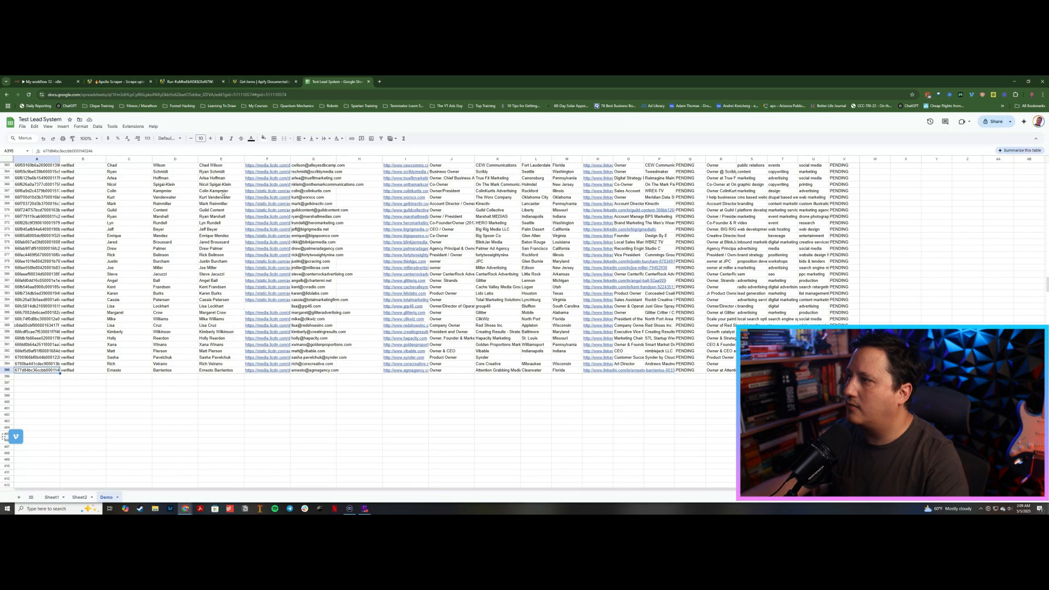
left_click(50, 211)
key("ctrl+Up")
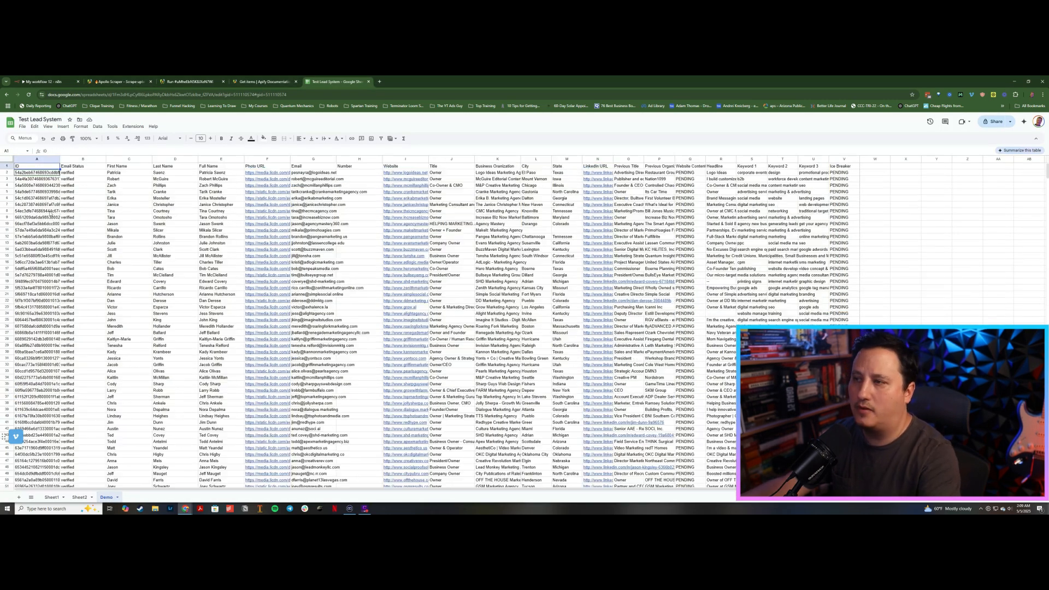
key("Down")
key("Right")
key("Right")
key("Right")
key("Right")
key("Right")
key("Right")
key("Right")
key("Right")
key("Right")
key("Right")
key("Right")
key("Right")
key("Right")
key("Right")
key("Right")
key("Right")
key("Right")
key("Right")
key("Right")
key("Right")
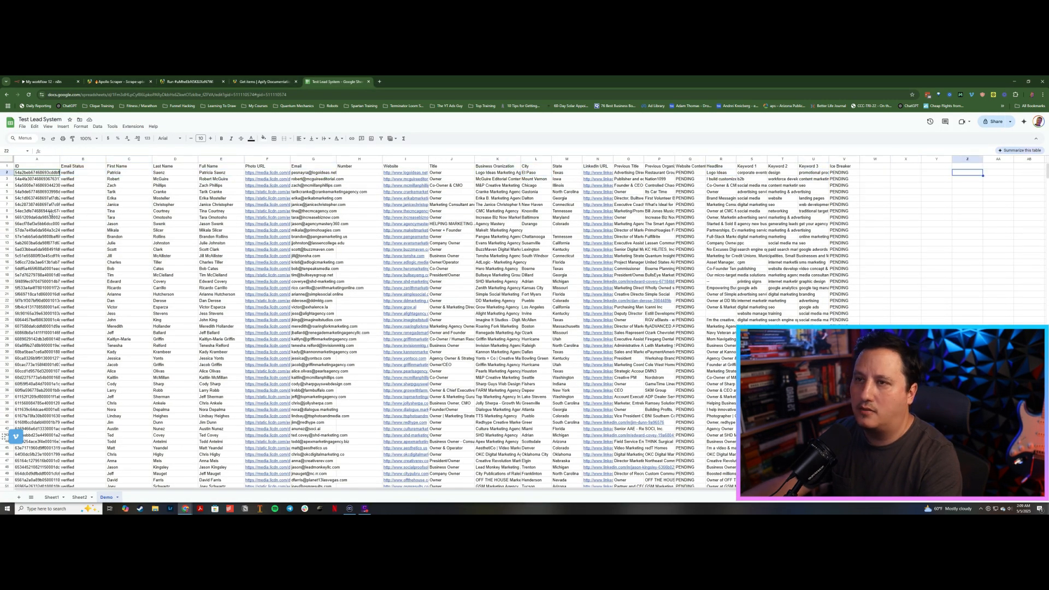
key("Left")
key("Left")
key("Left")
key("Left")
key("Left")
key("Left")
key("Left")
key("Left")
key("Left")
key("Left")
key("Left")
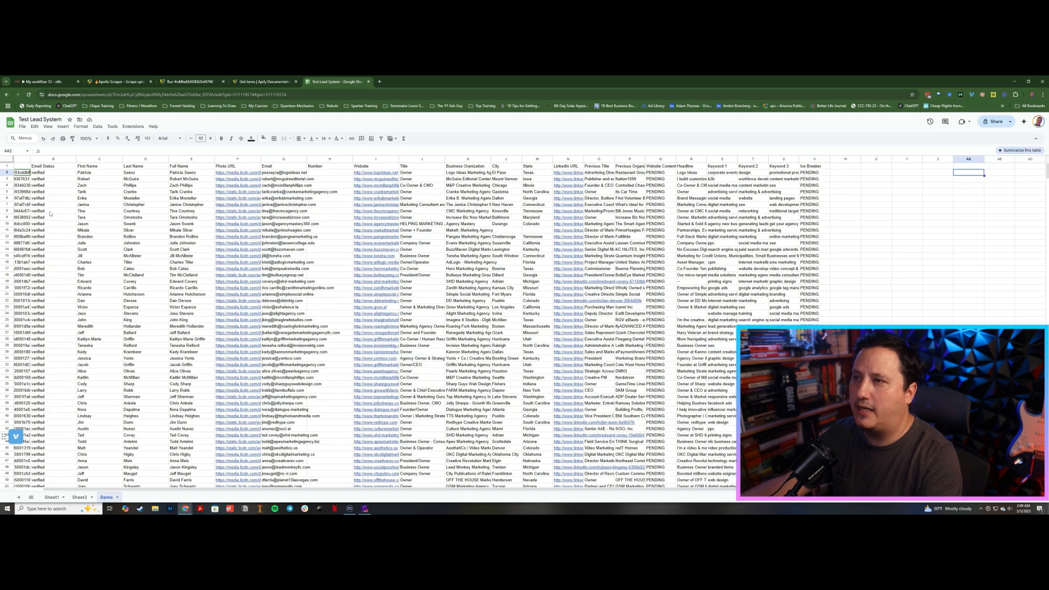
key("Left")
key("ctrl+Down")
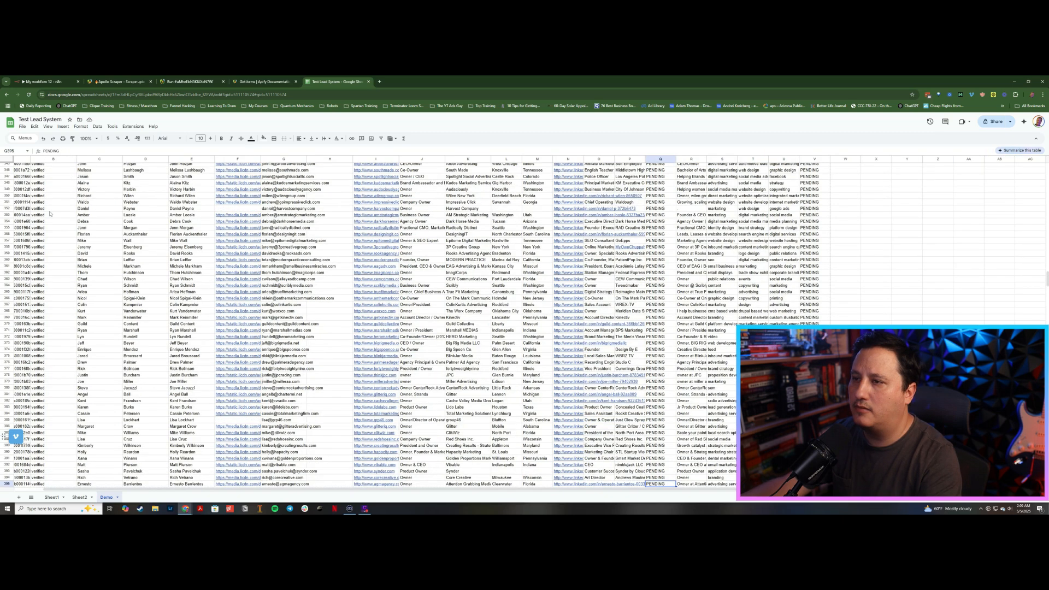
key("ctrl+Up")
key("Right")
key("Right")
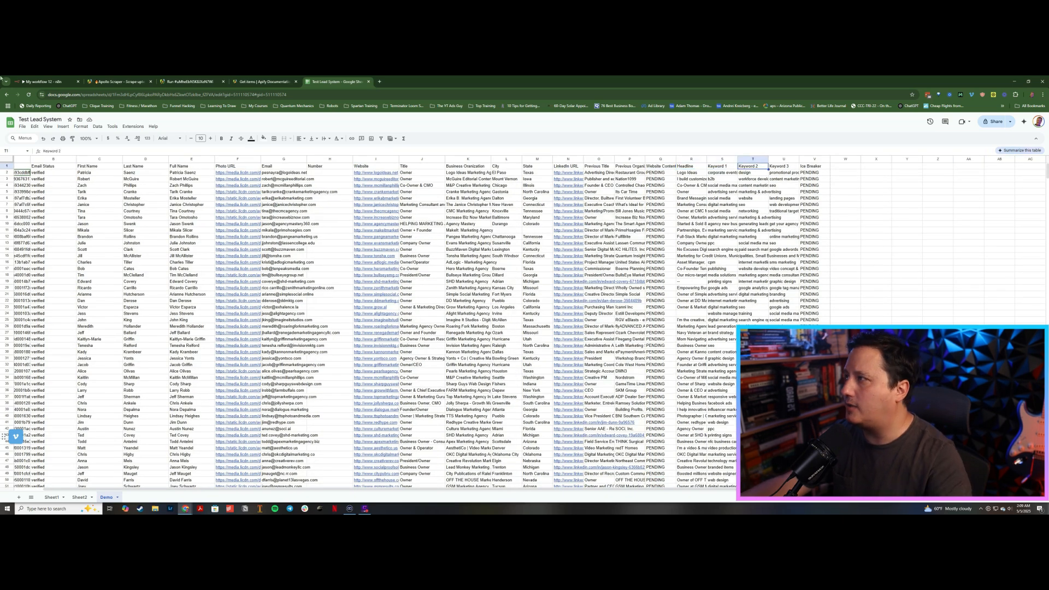
left_click(48, 81)
Step: Add a Google Sheets Trigger node watching the Test Lead System document's Demo sheet for rows added or updated
left_click(251, 433)
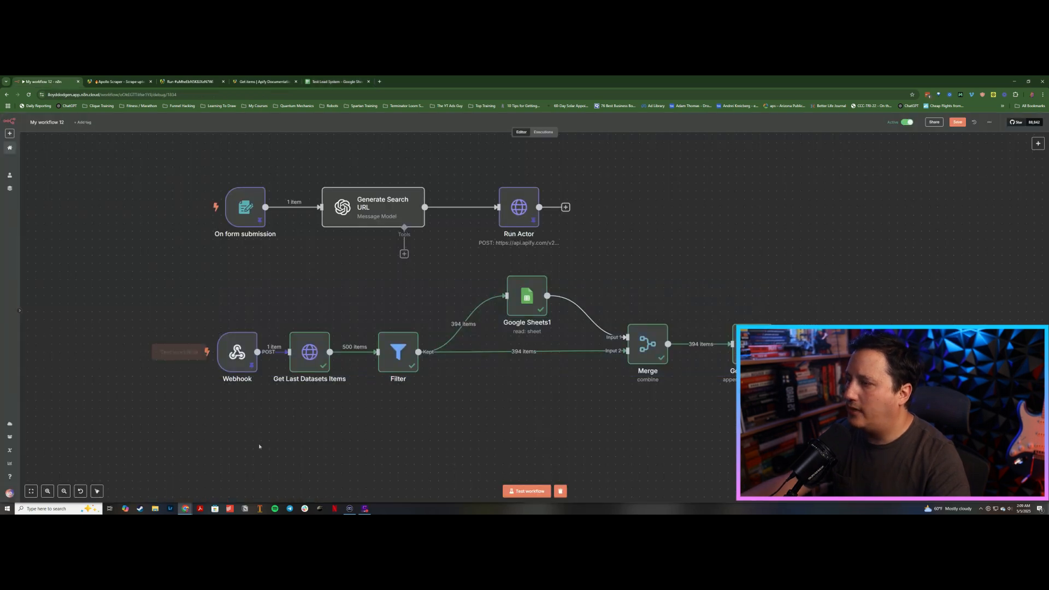
left_click(1038, 144)
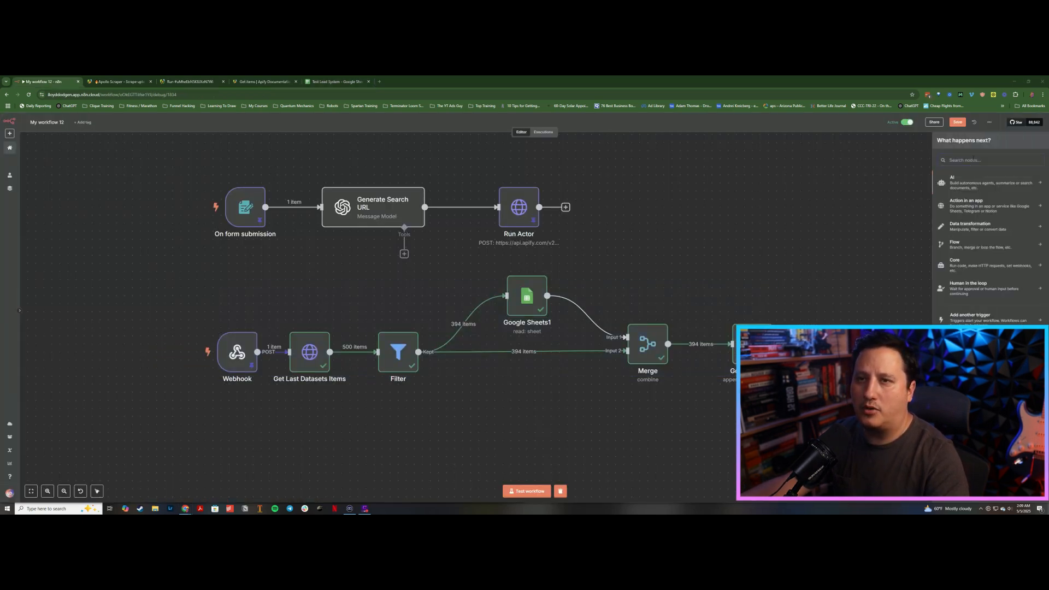
type("s")
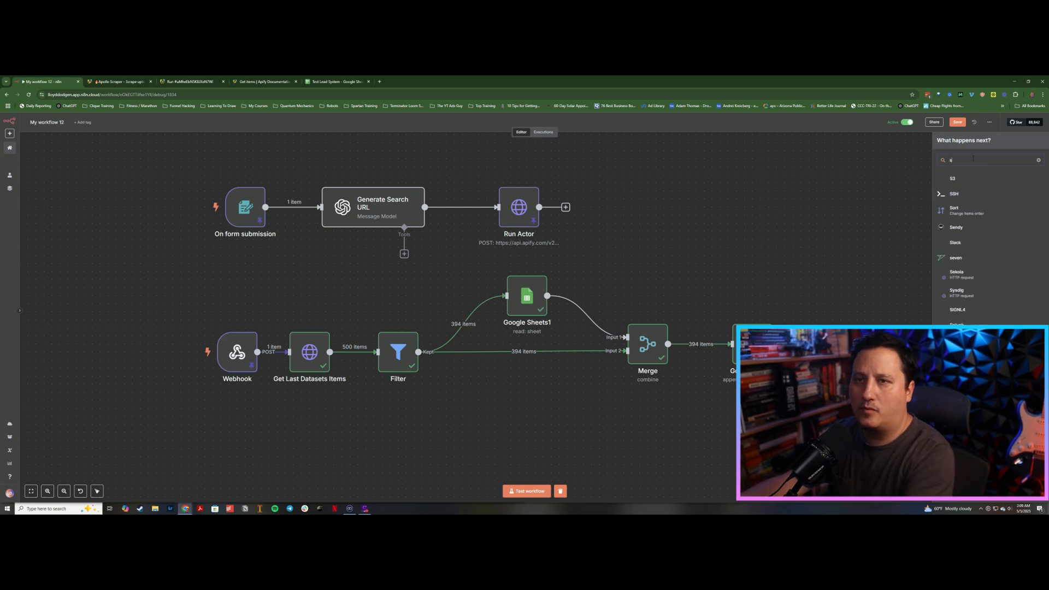
type("heet")
left_click(975, 179)
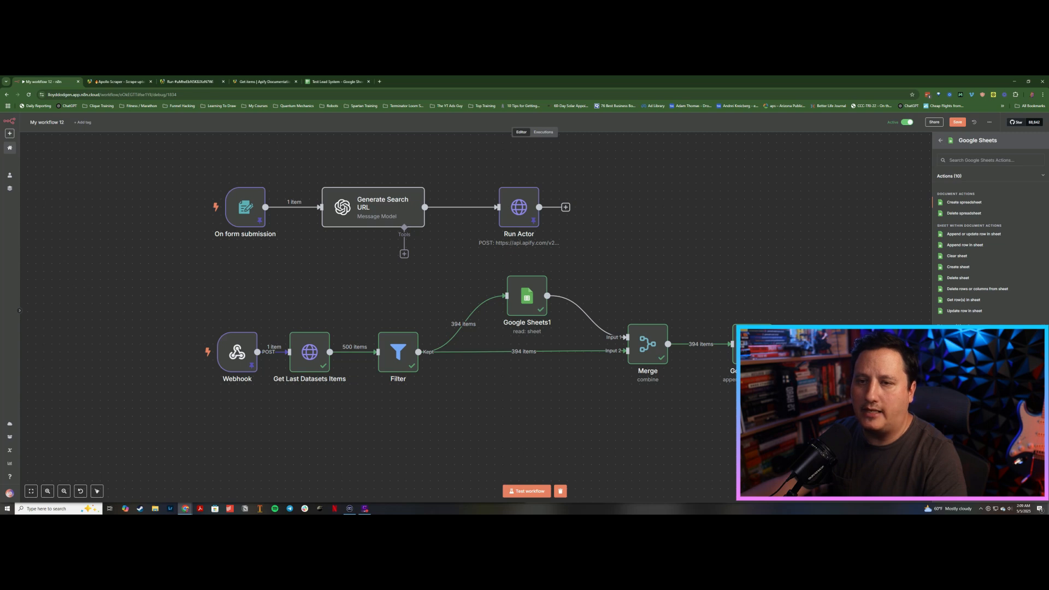
left_click(976, 353)
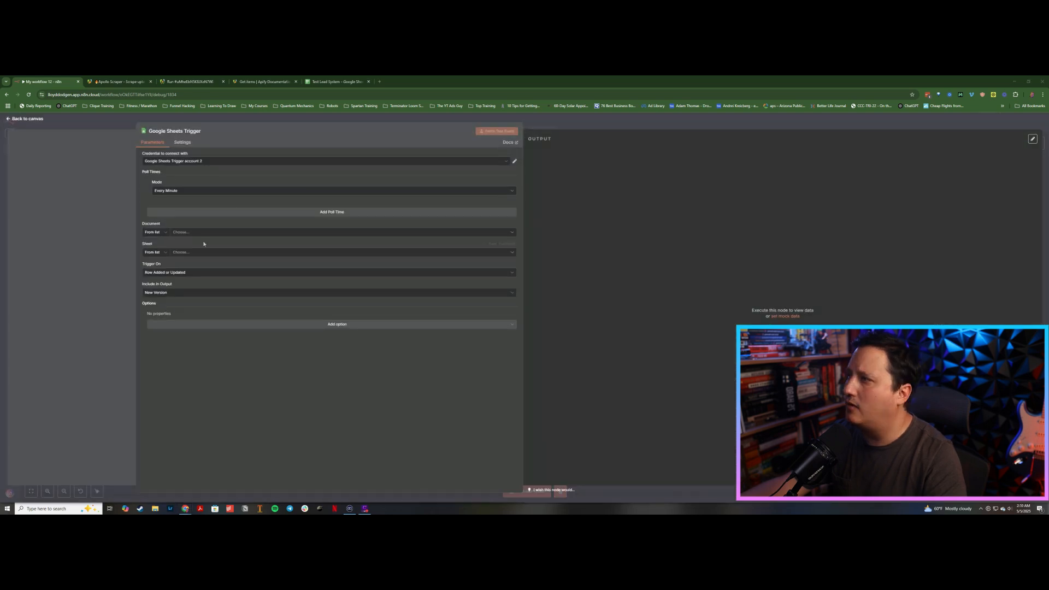
left_click(206, 233)
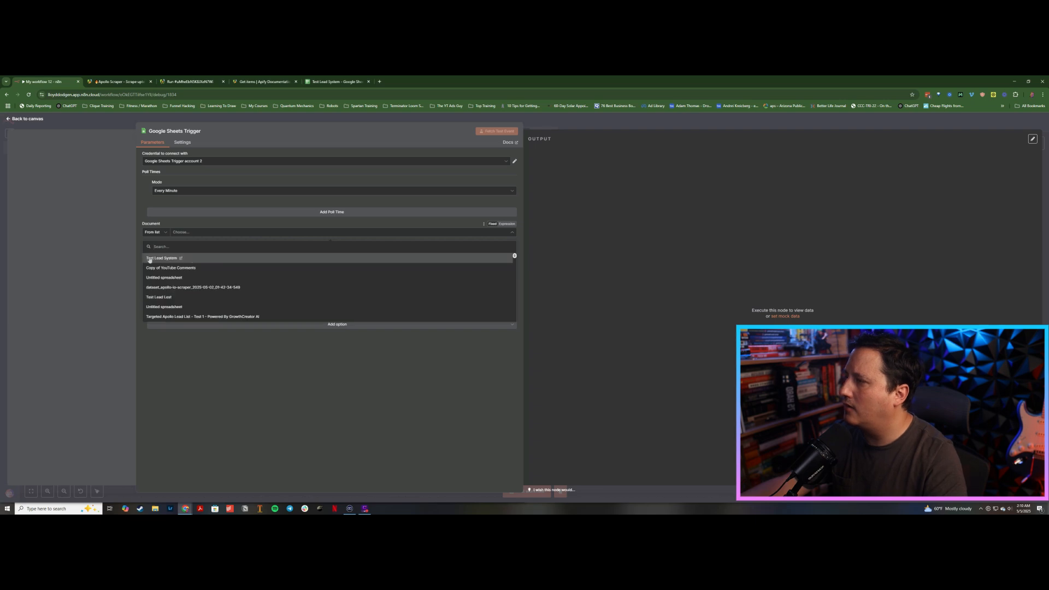
left_click(150, 259)
left_click(202, 253)
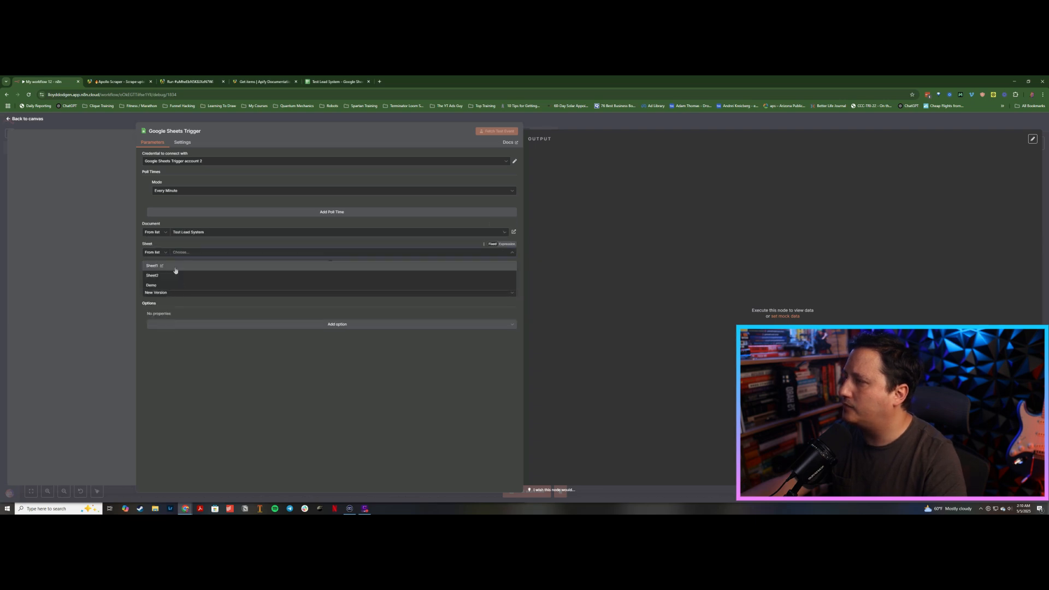
left_click(151, 285)
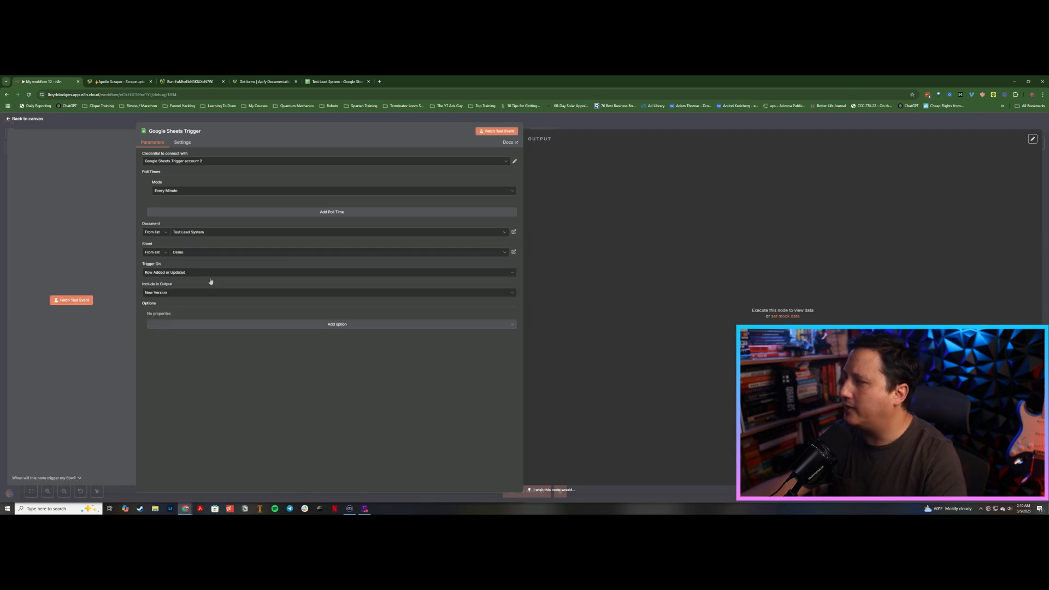
left_click(343, 118)
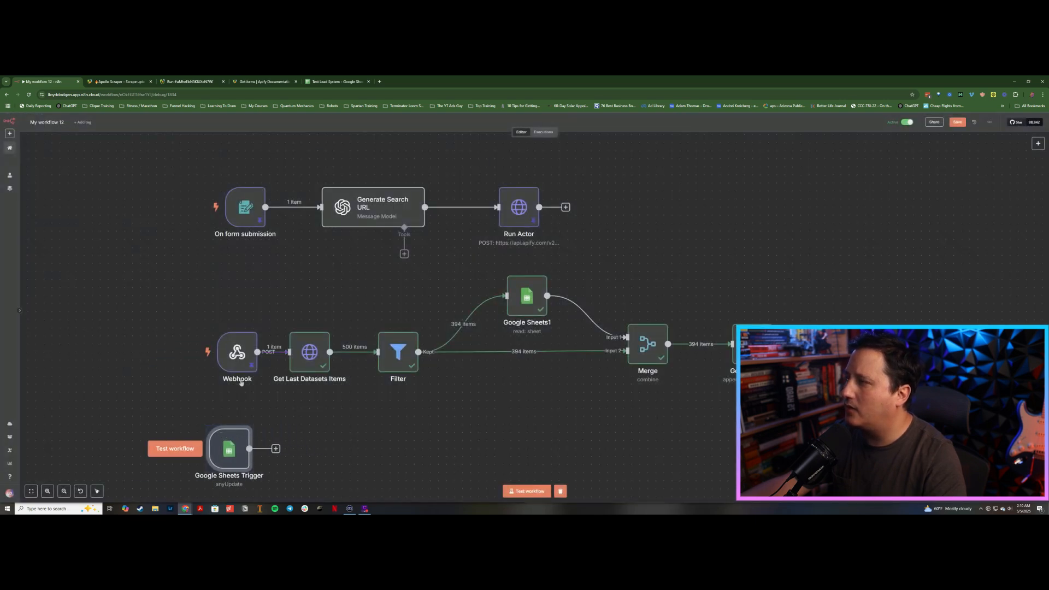
Step: Set the Google Sheets Trigger's poll time mode to Every Hour
left_click(321, 418)
left_click(220, 447)
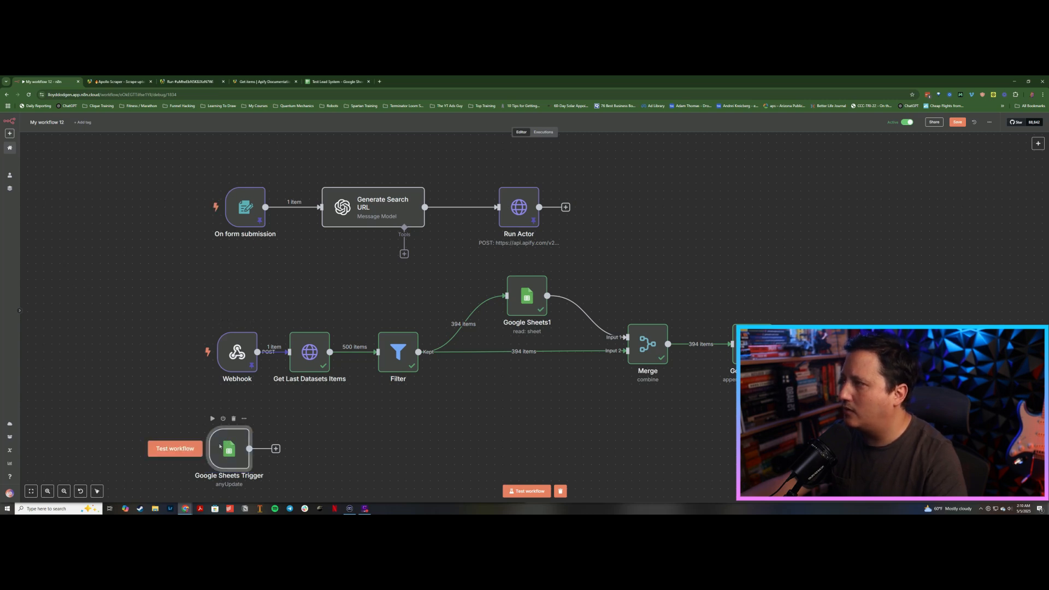
double_click(220, 447)
left_click(188, 191)
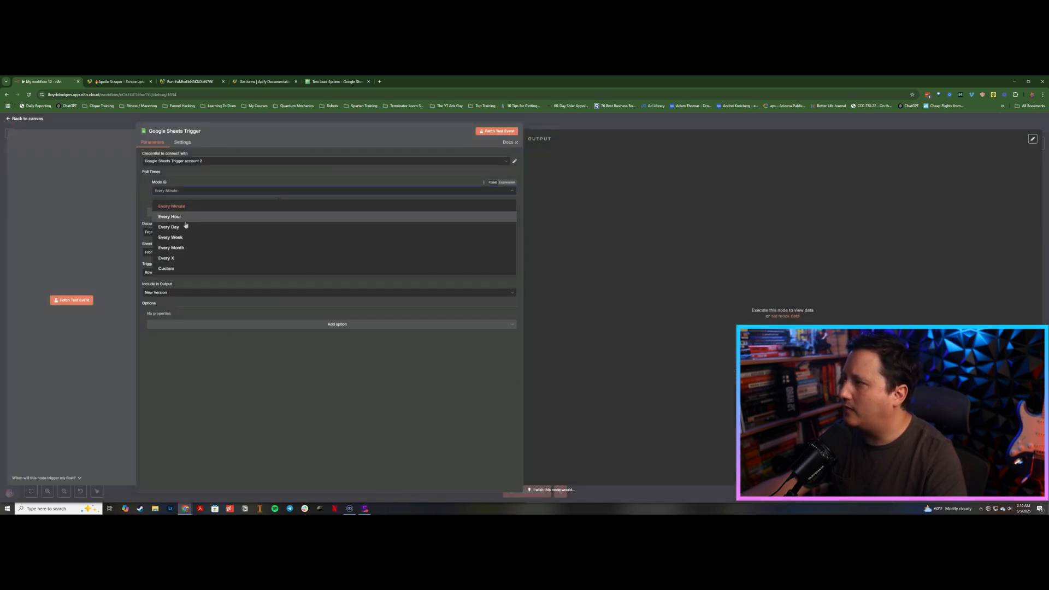
left_click(185, 217)
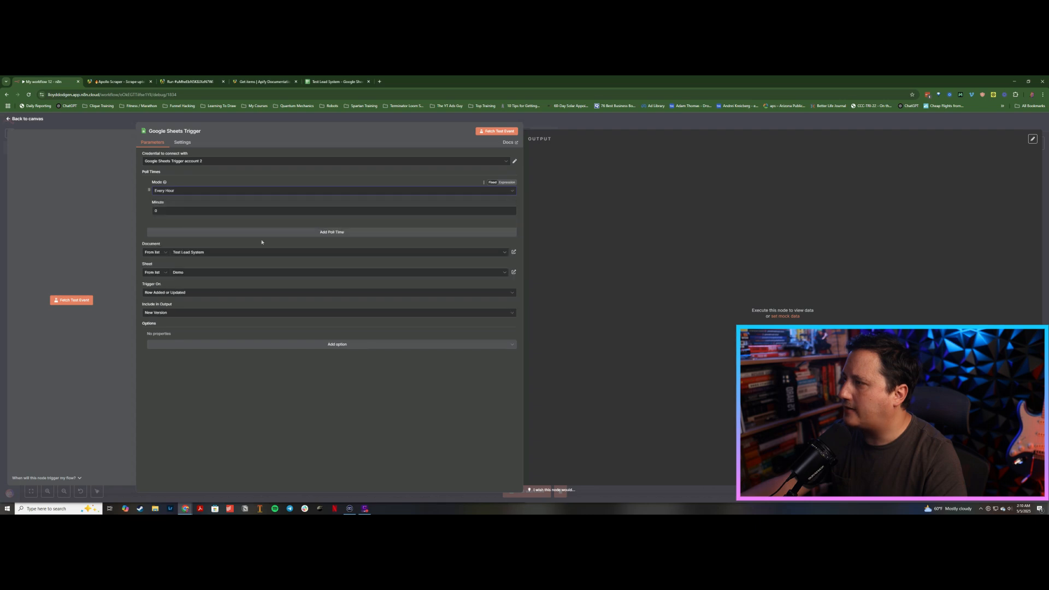
left_click(100, 119)
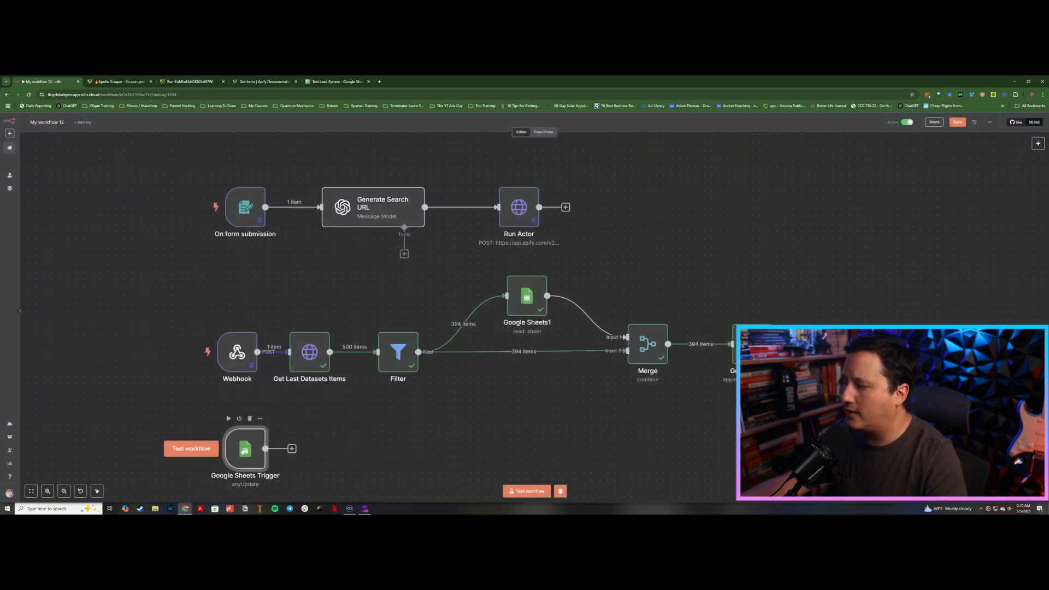
Step: Add a Google Sheets node after the trigger that gets rows from the Test Lead System document's Demo sheet
left_click(292, 450)
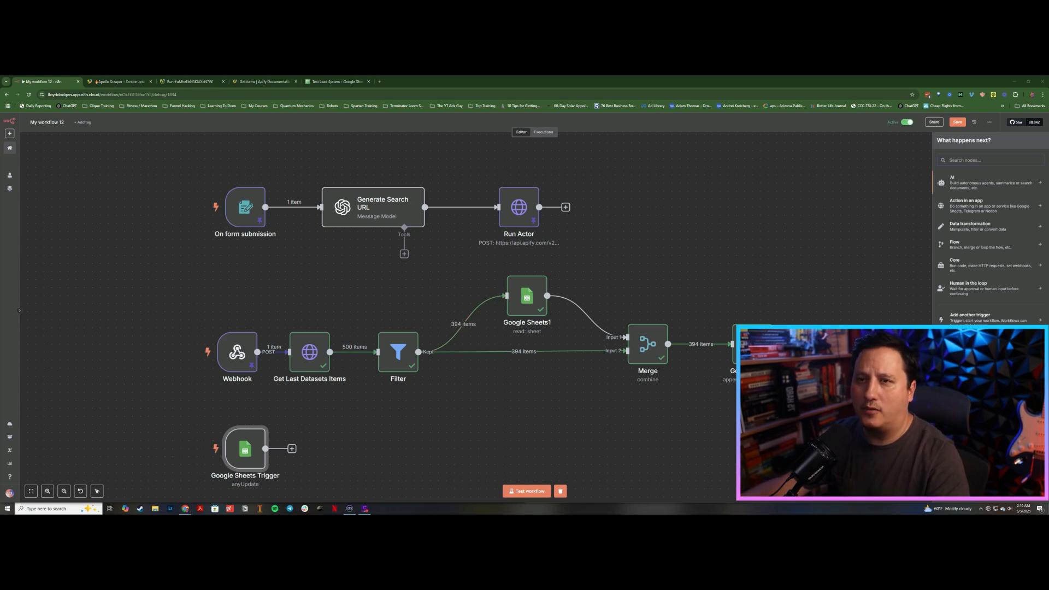
type("sh")
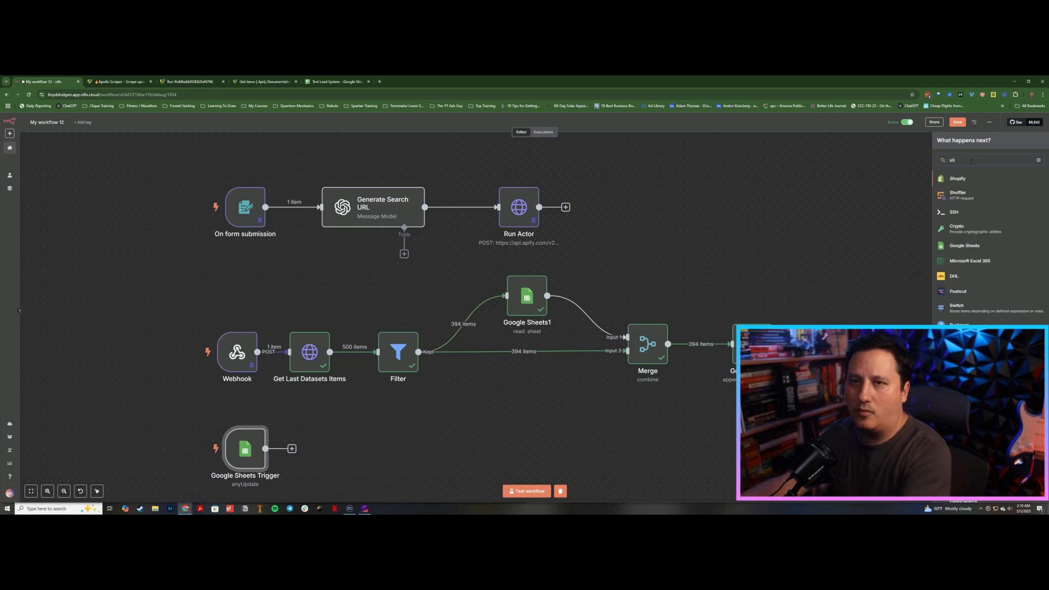
type("eet")
left_click(966, 177)
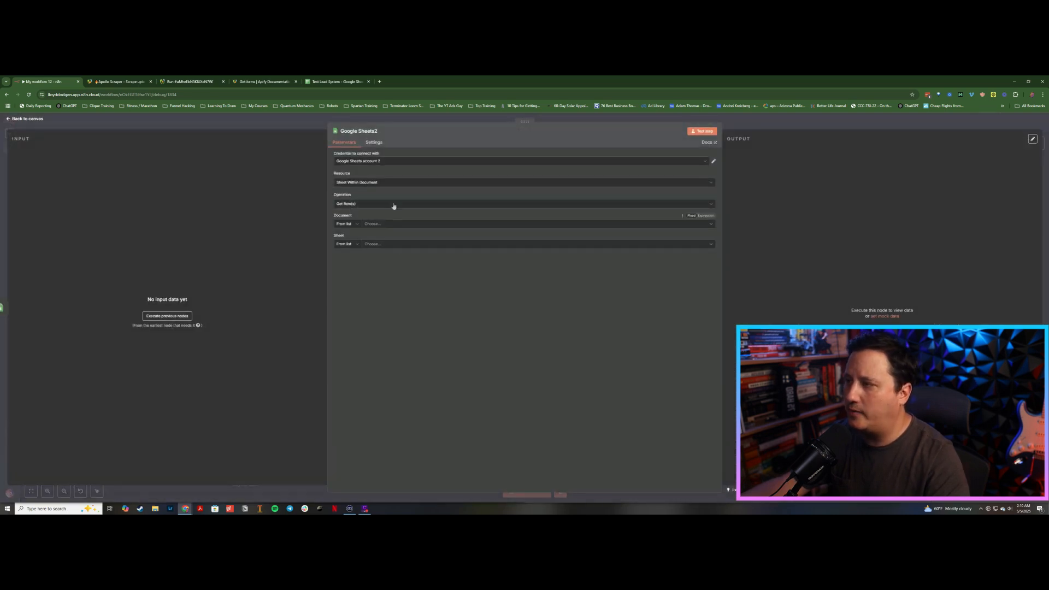
left_click(381, 225)
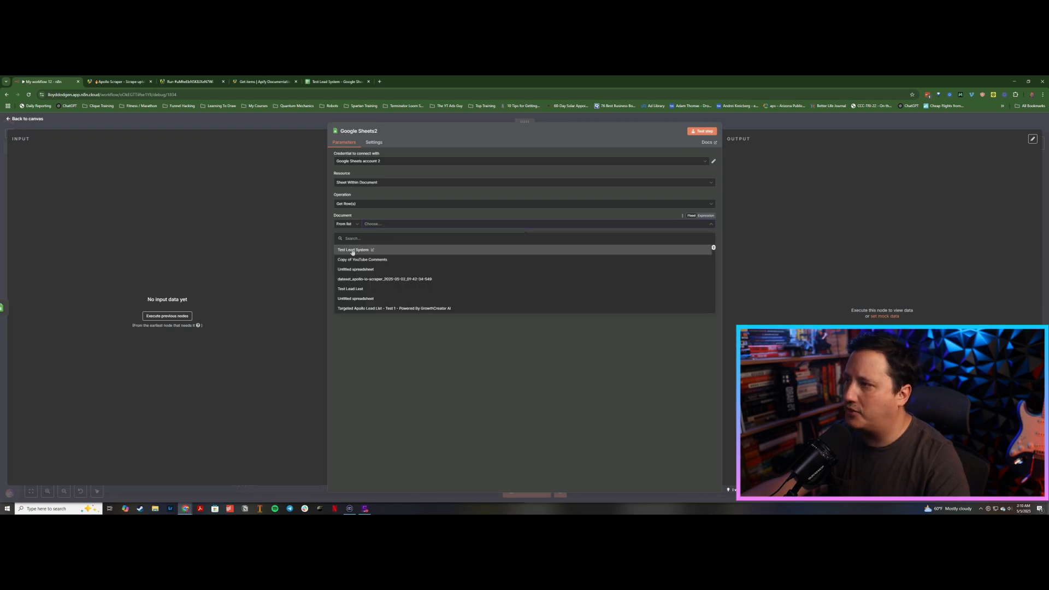
left_click(353, 251)
left_click(376, 244)
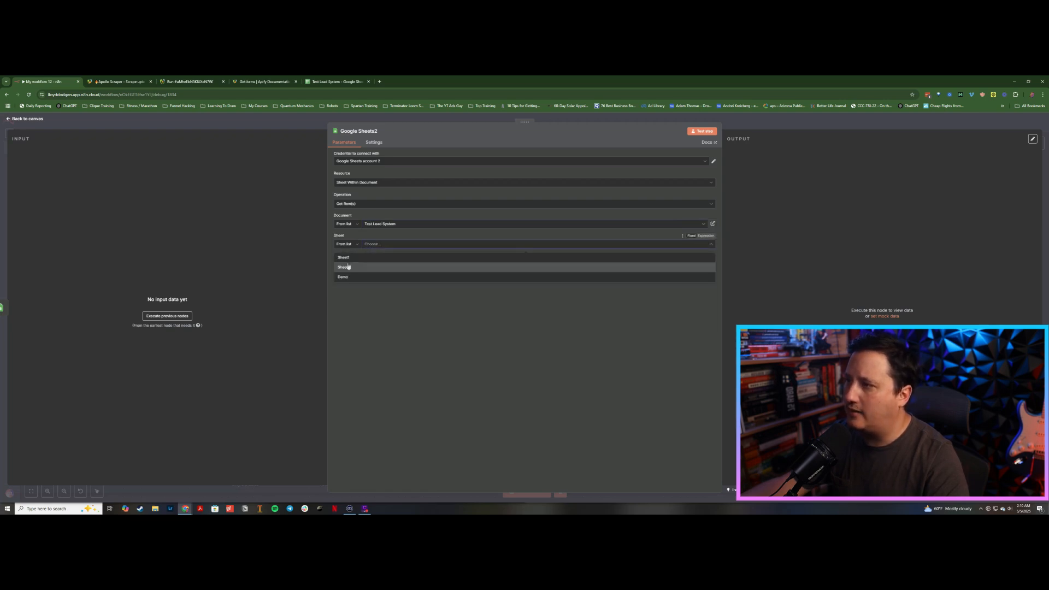
left_click(344, 277)
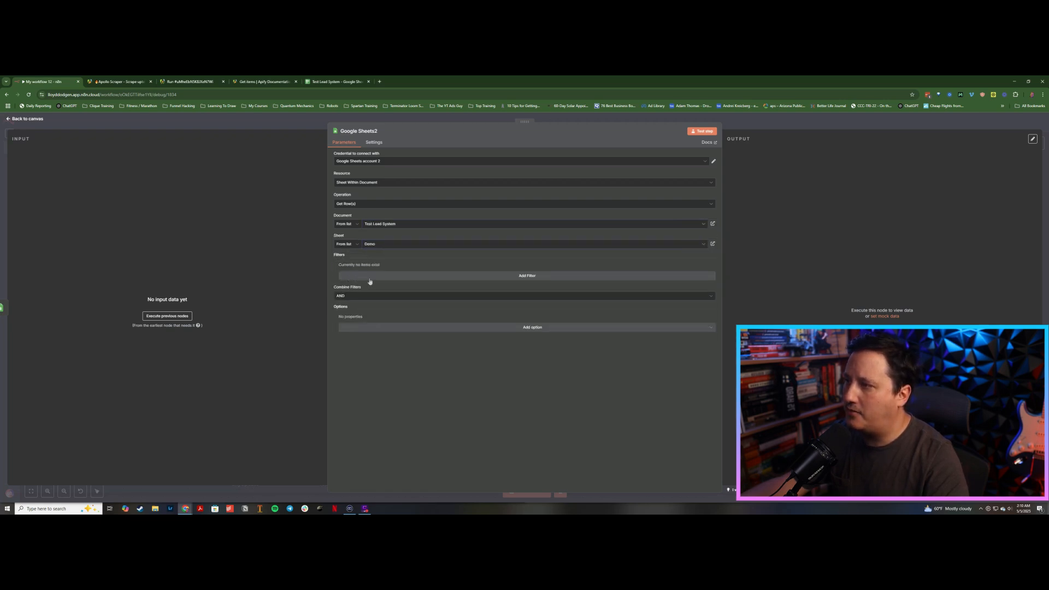
Step: Add a filter returning only rows whose Ice Breaker column equals PENDING, and return to the canvas
left_click(389, 278)
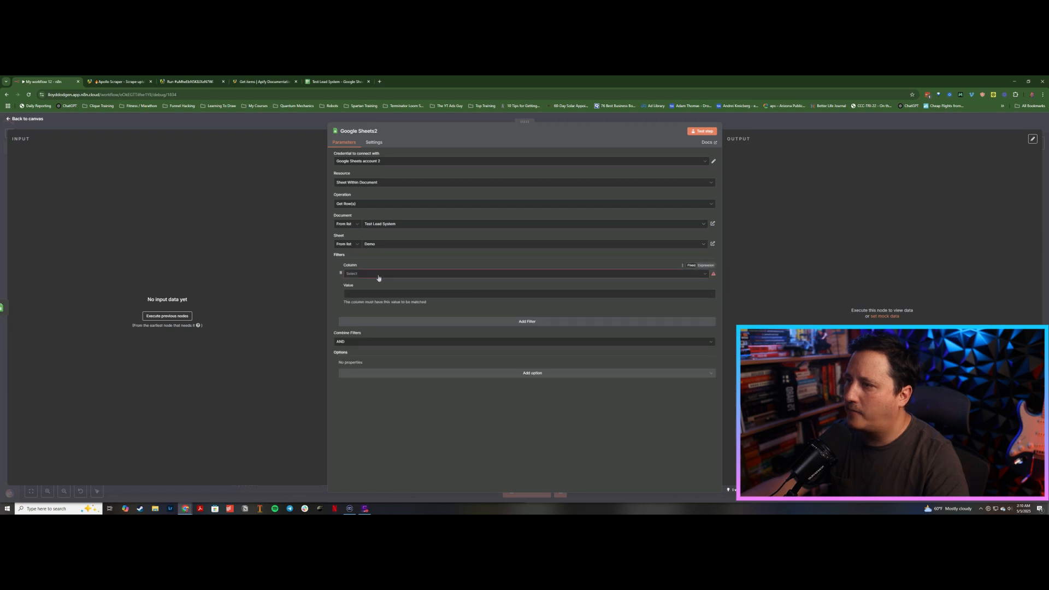
left_click(379, 278)
scroll(374, 350, "down", 5)
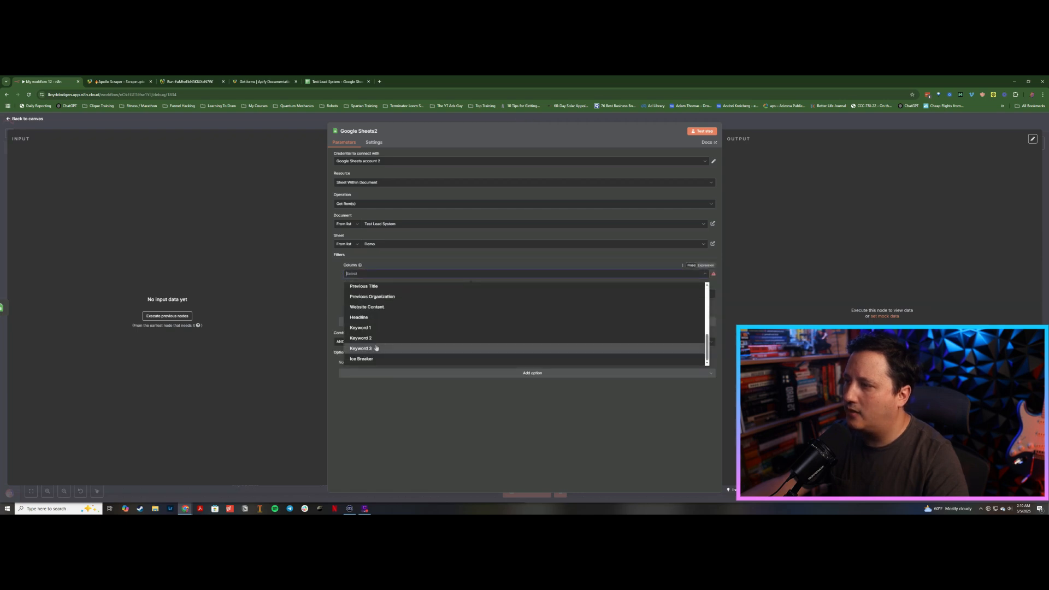
left_click(365, 360)
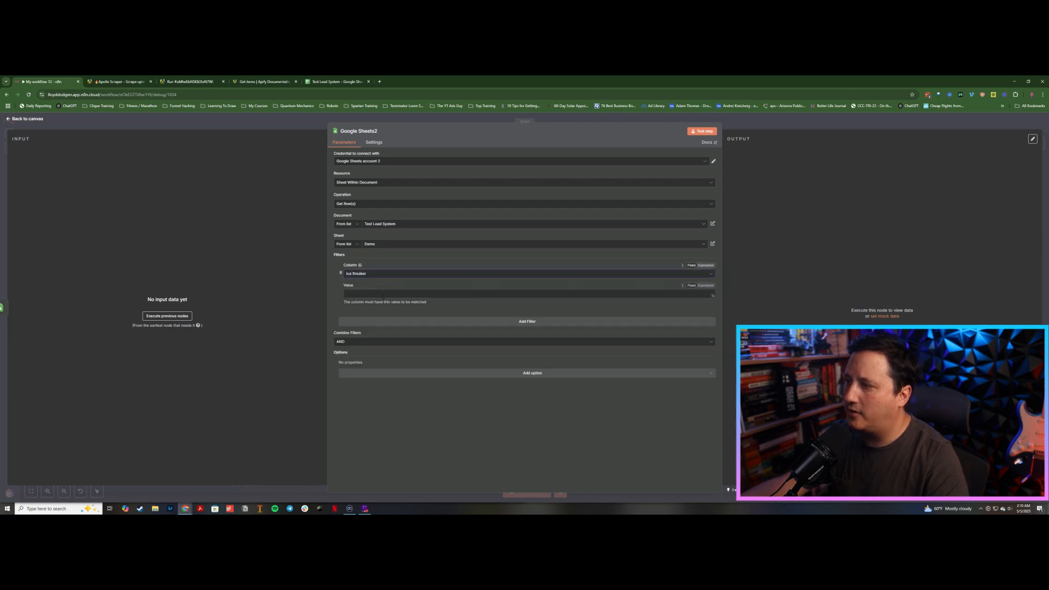
key("Caps_Lock")
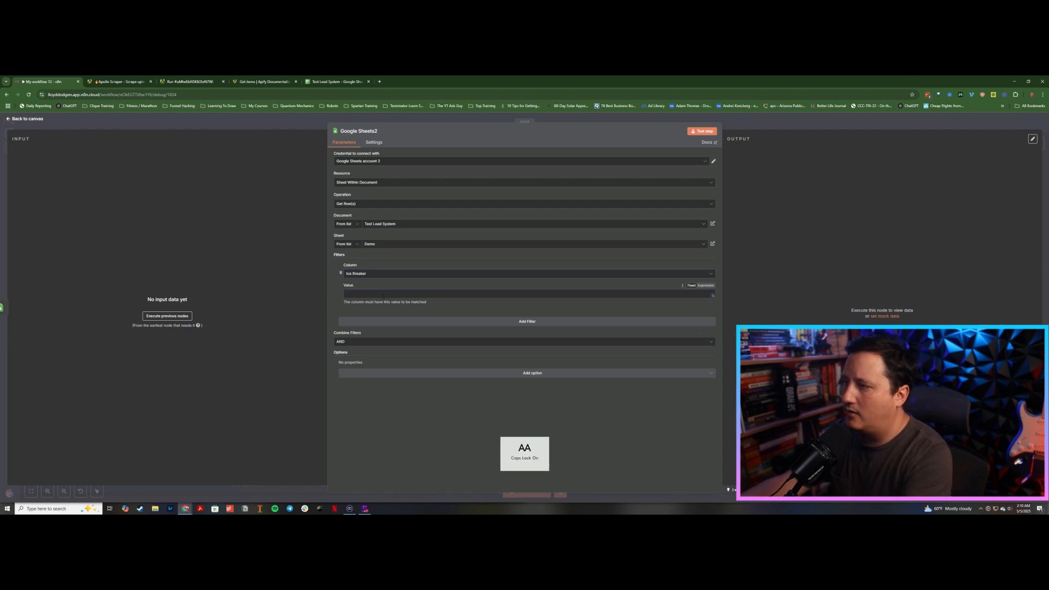
left_click(384, 296)
type("PENDING")
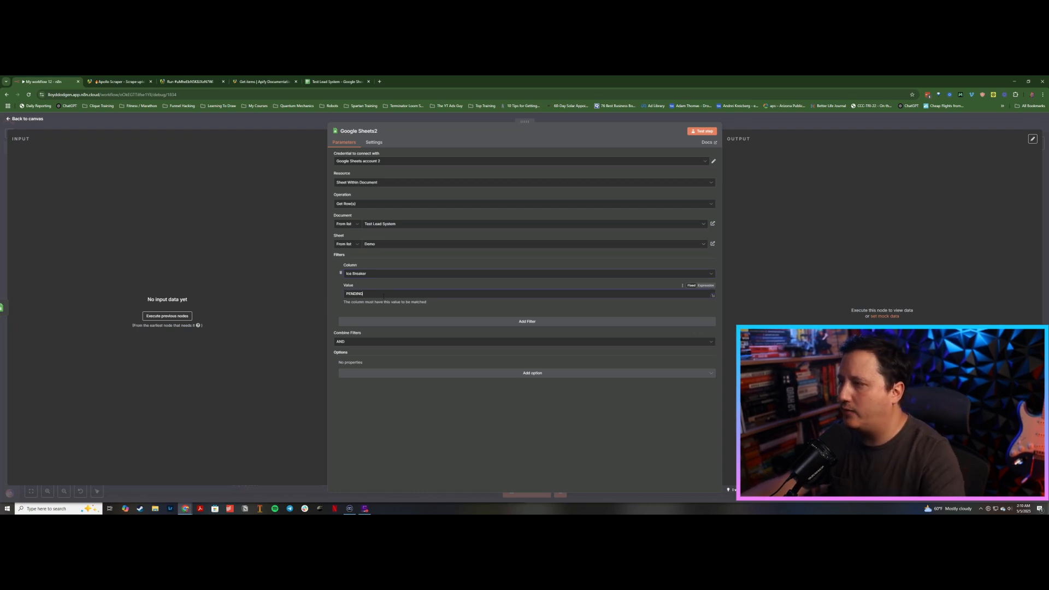
left_click(597, 120)
Step: Test the workflow from the Google Sheets Trigger, then stop the running execution
scroll(390, 424, "down", 2)
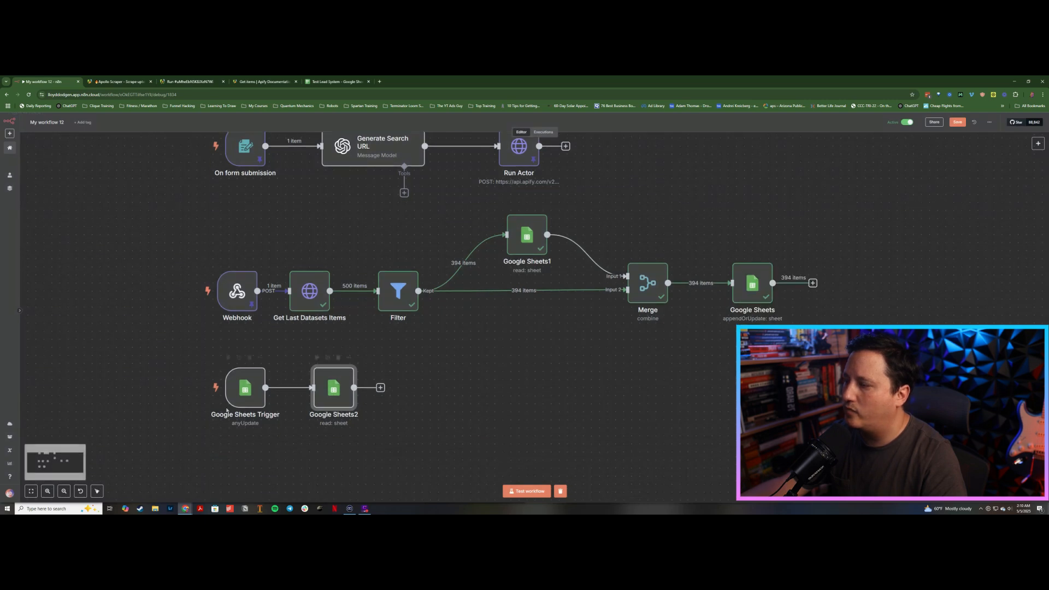
left_click_drag(331, 389, 307, 389)
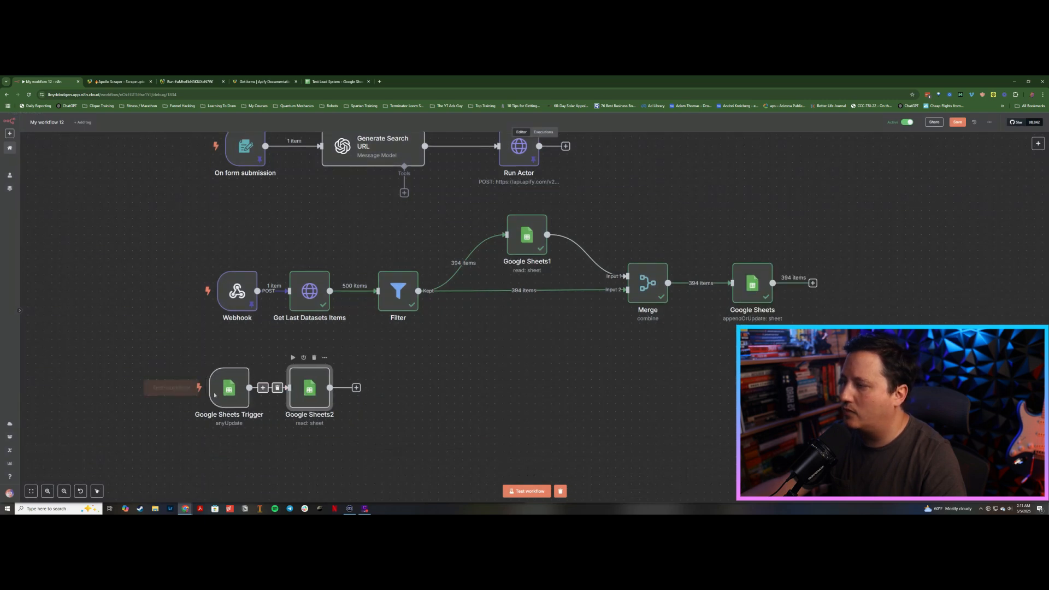
left_click(186, 388)
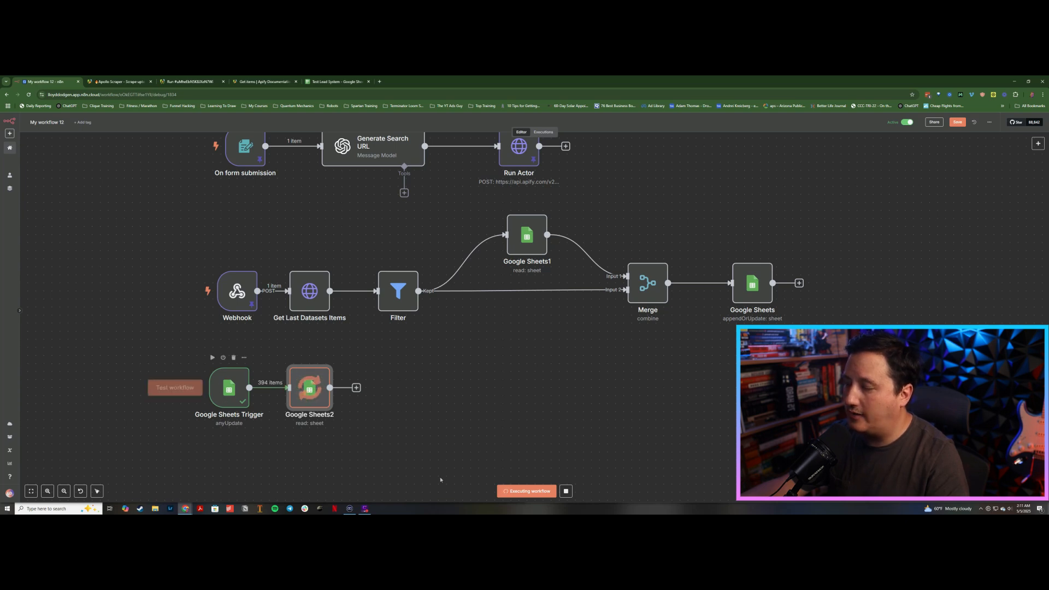
scroll(412, 451, "down", 1)
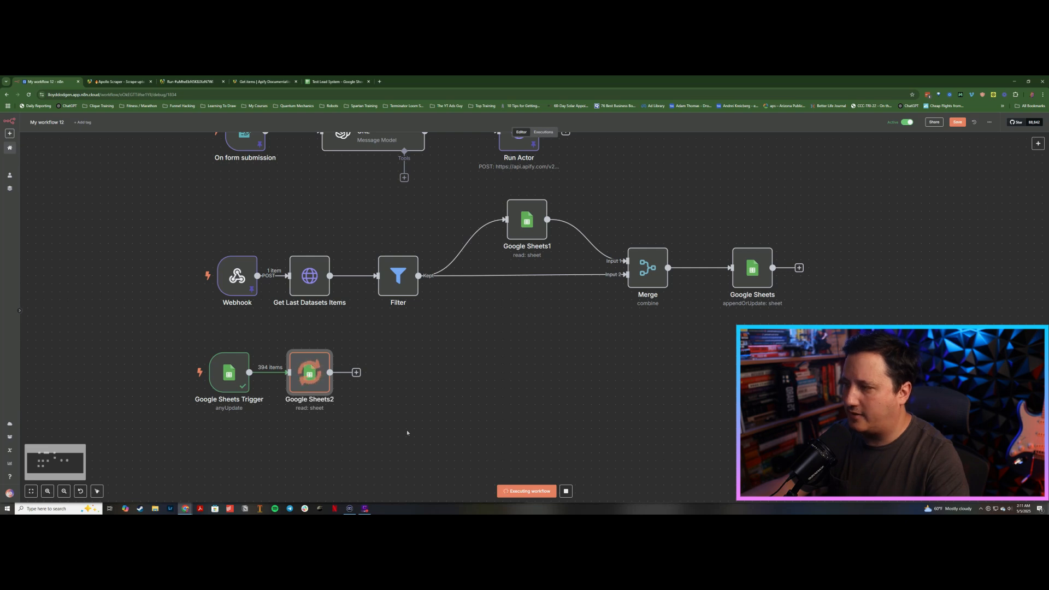
left_click(567, 490)
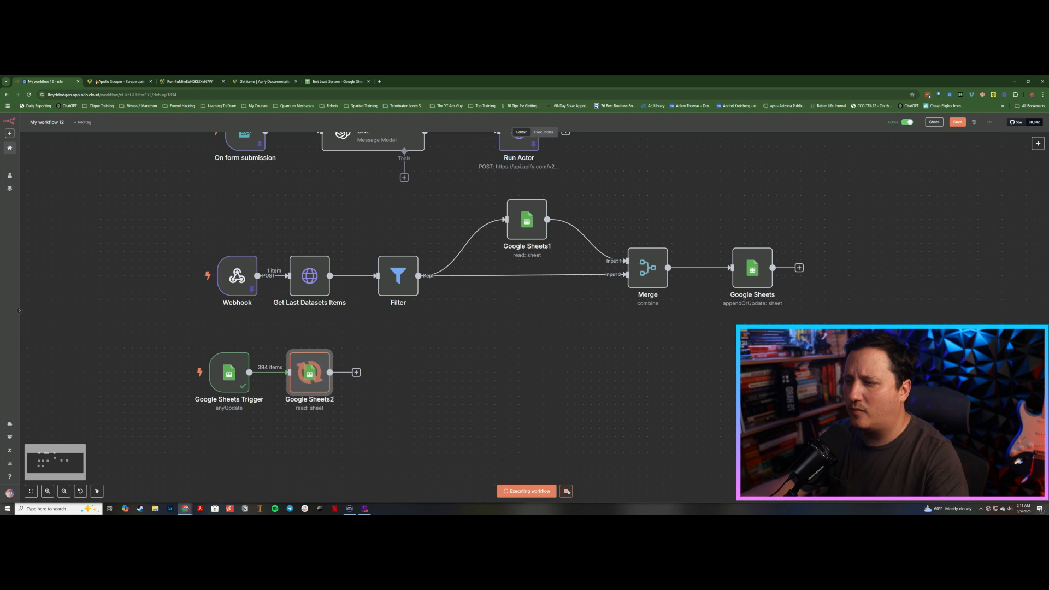
Step: Turn on Execute Once in the row-reading Google Sheets node's settings and test the workflow again
double_click(306, 381)
left_click(373, 143)
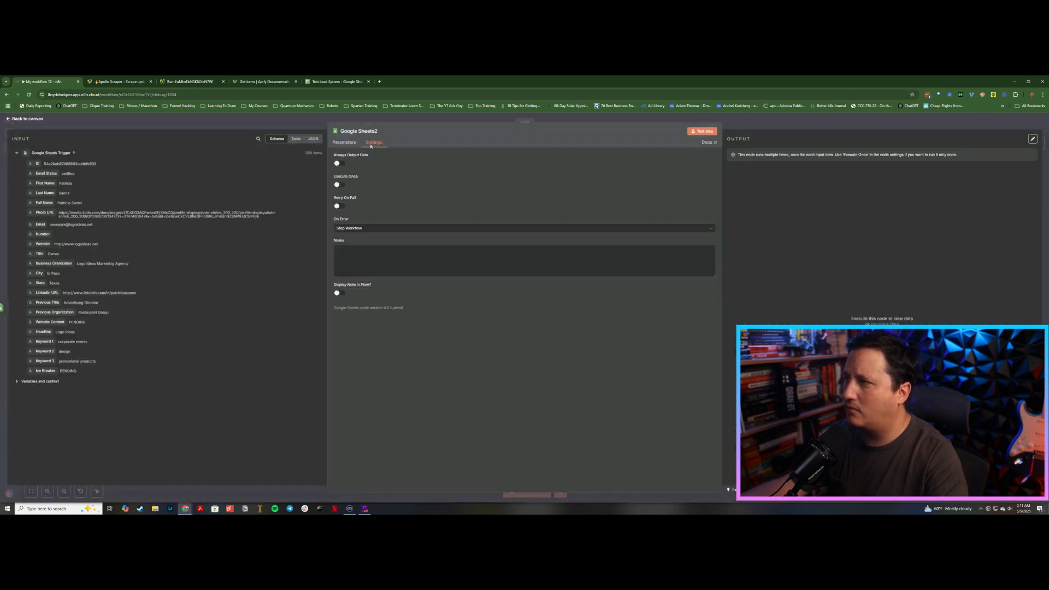
left_click(339, 185)
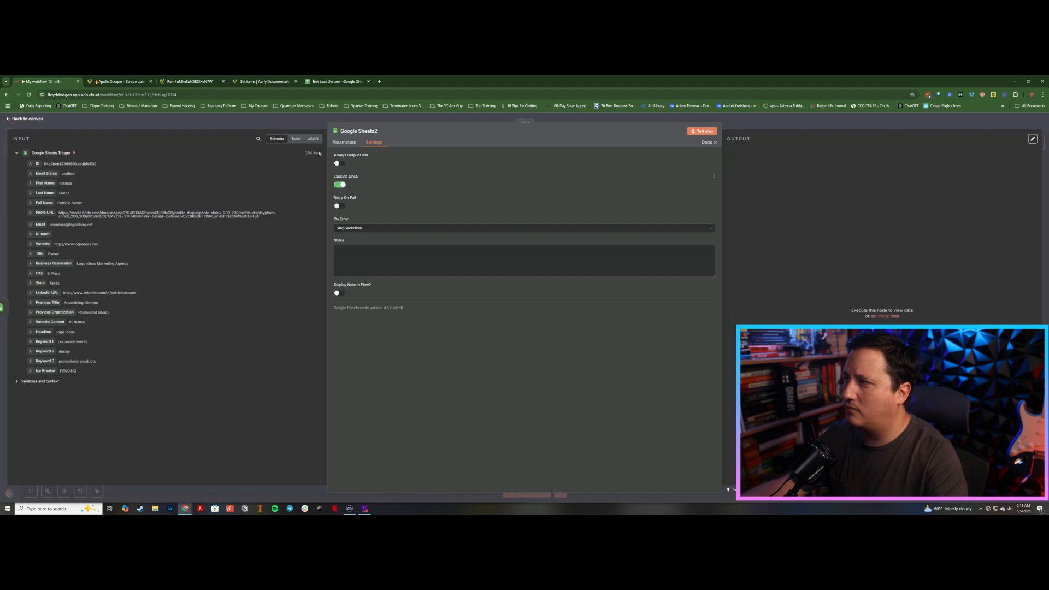
left_click(303, 119)
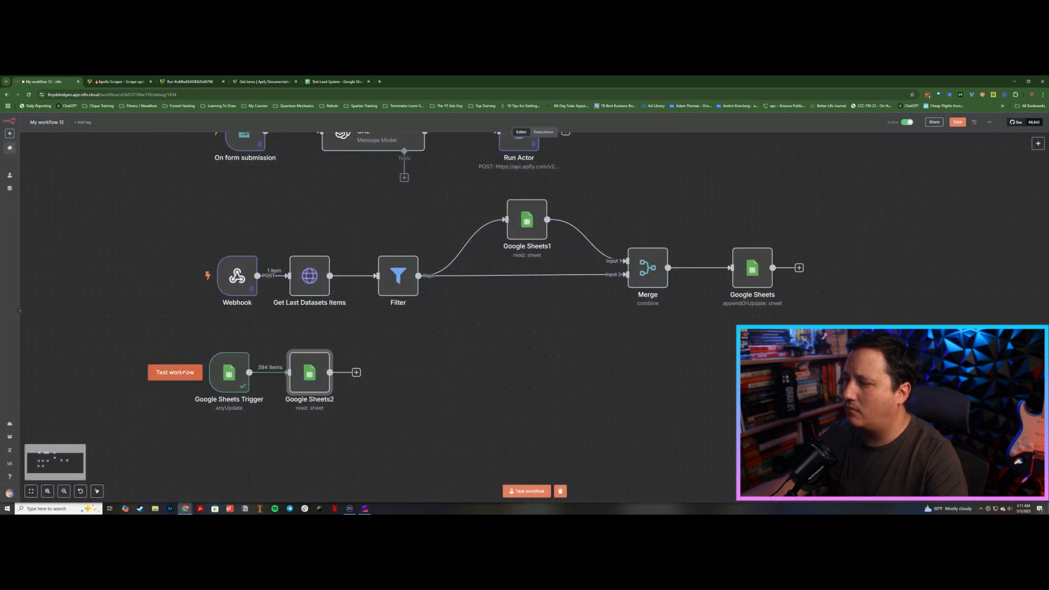
left_click(183, 372)
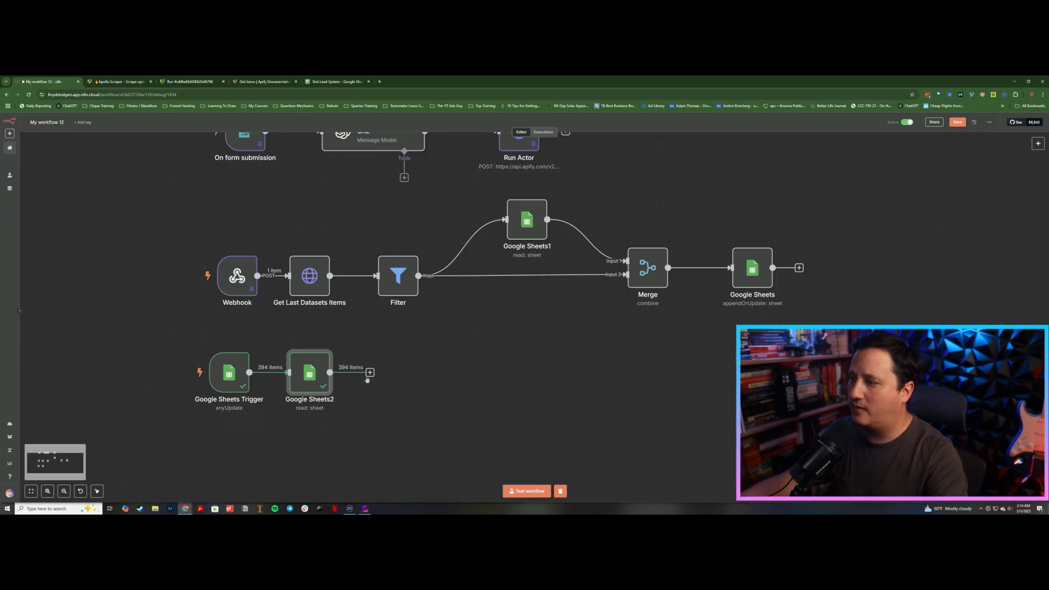
Step: Add an HTTP Request node after it with the URL set to the lead's Website field expression
left_click(370, 373)
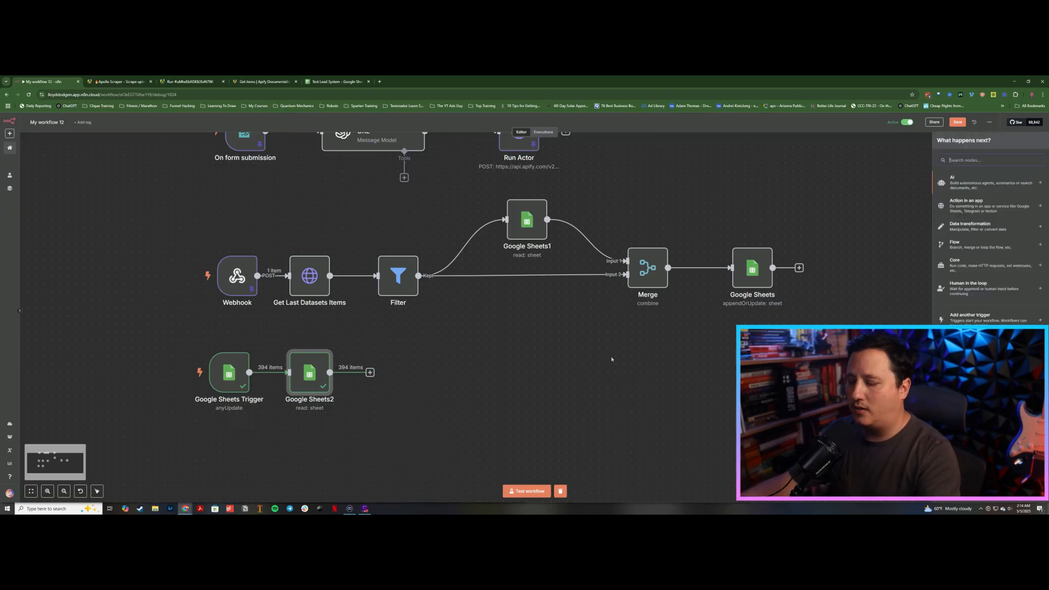
type("http")
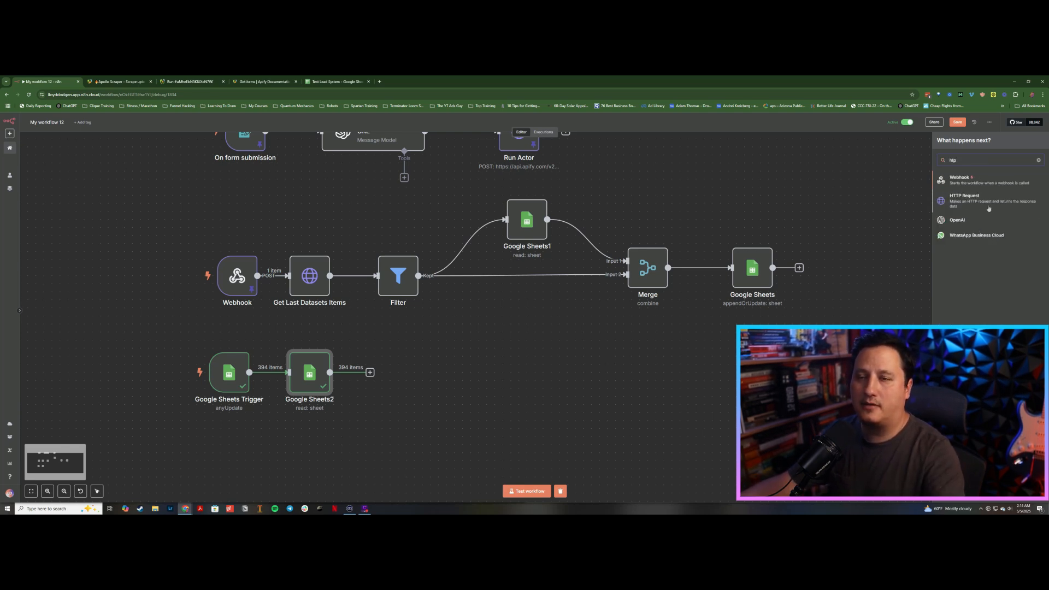
key("Return")
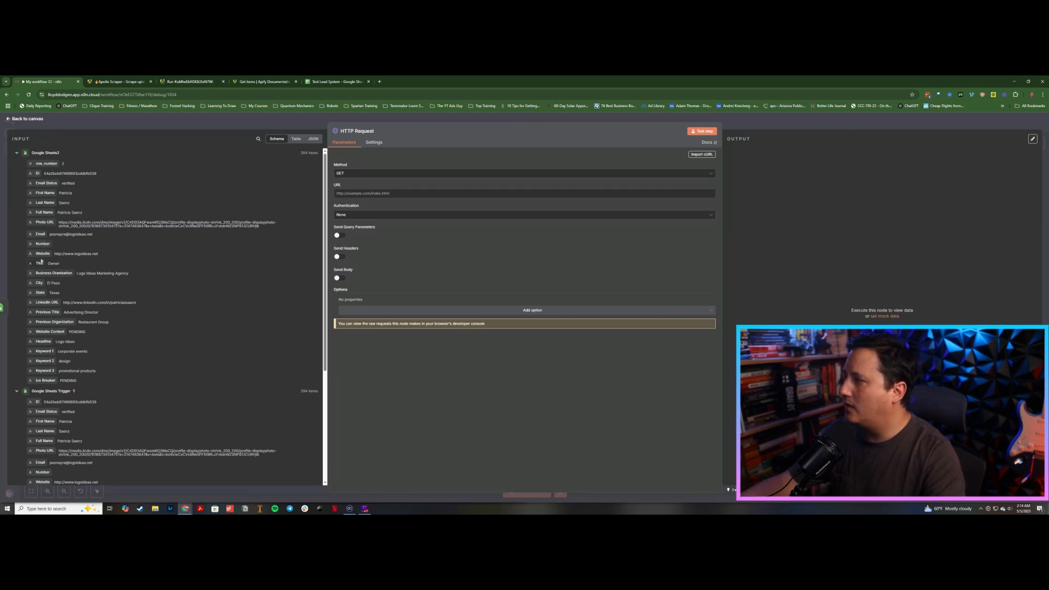
left_click_drag(42, 254, 368, 194)
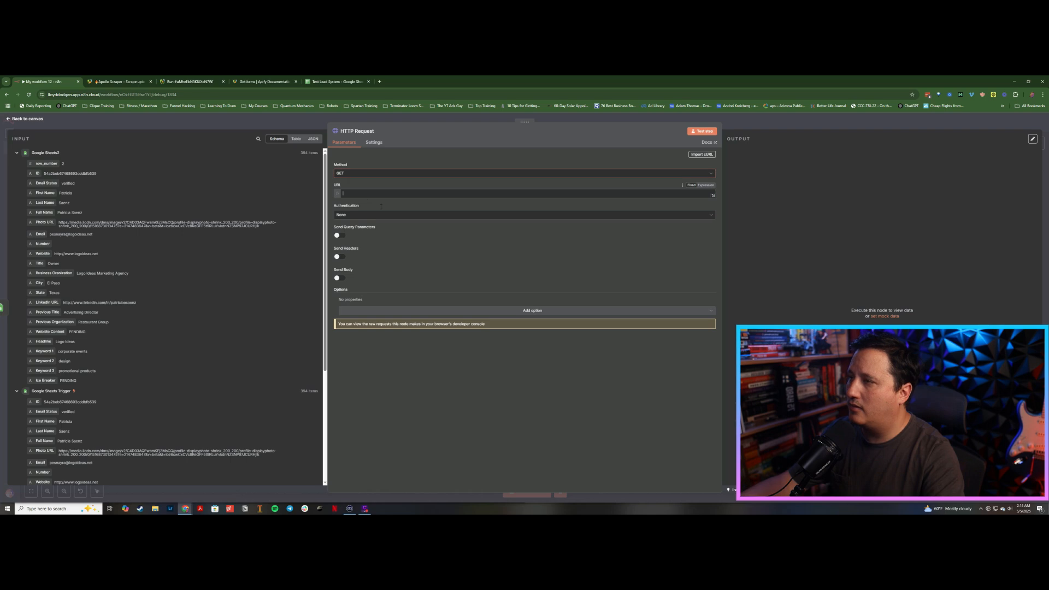
left_click(376, 166)
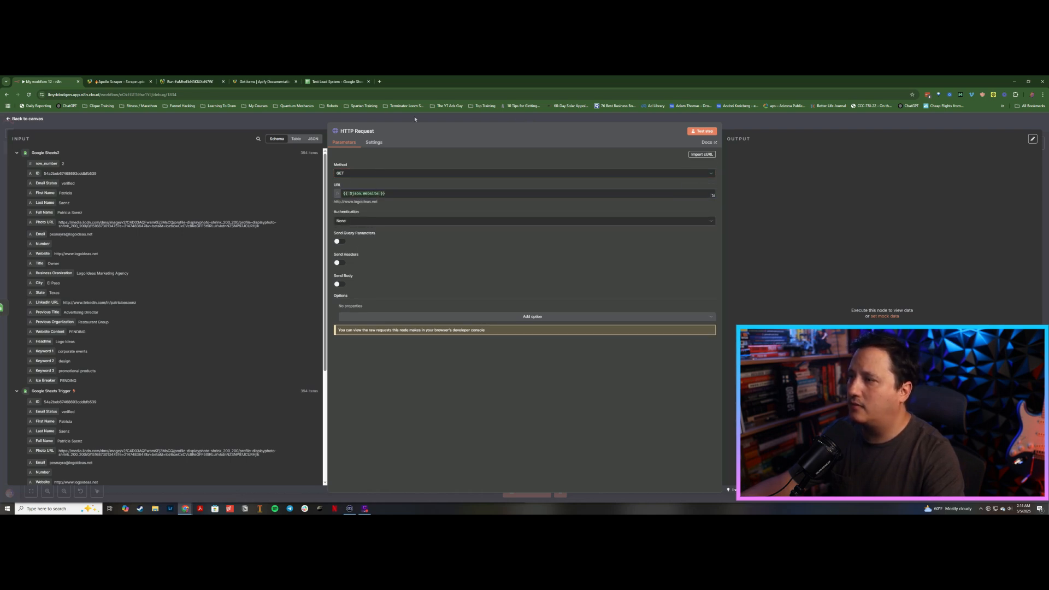
left_click(382, 121)
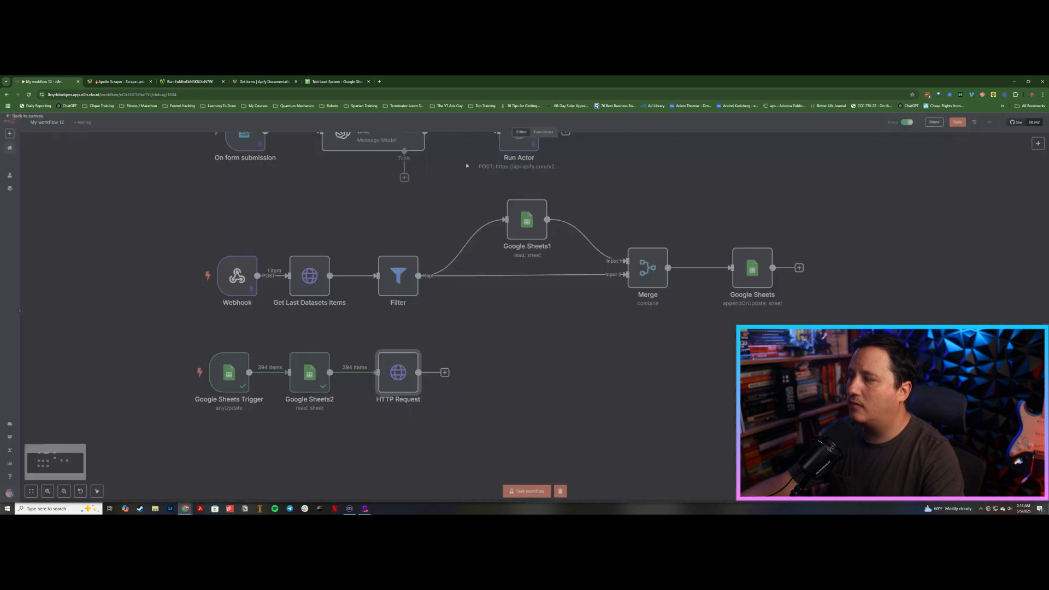
Step: Add an HTML Extract HTML Content node with extraction key data and CSS selector *
key("Tab")
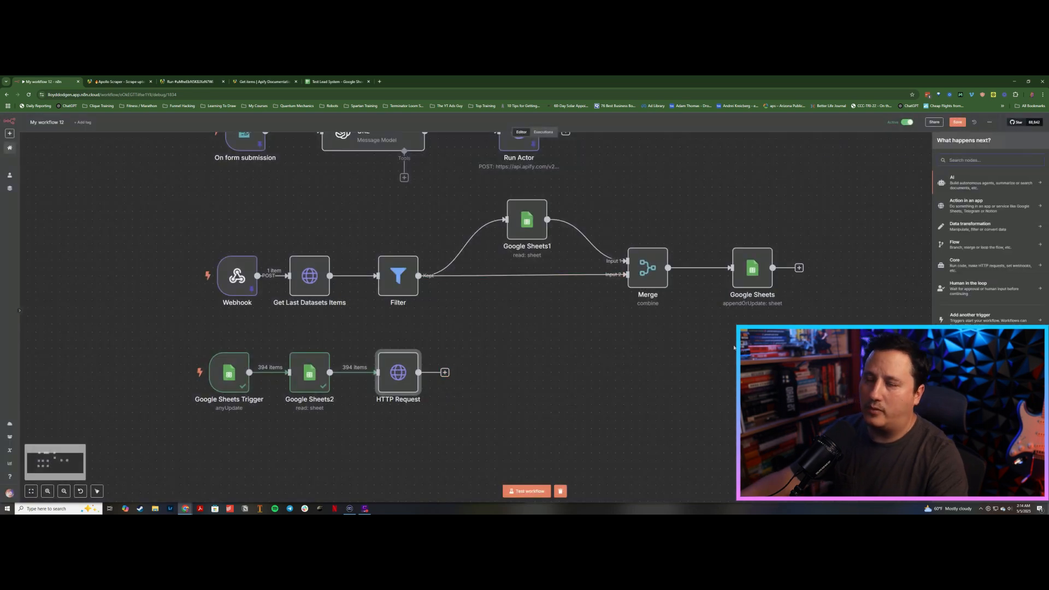
type("html")
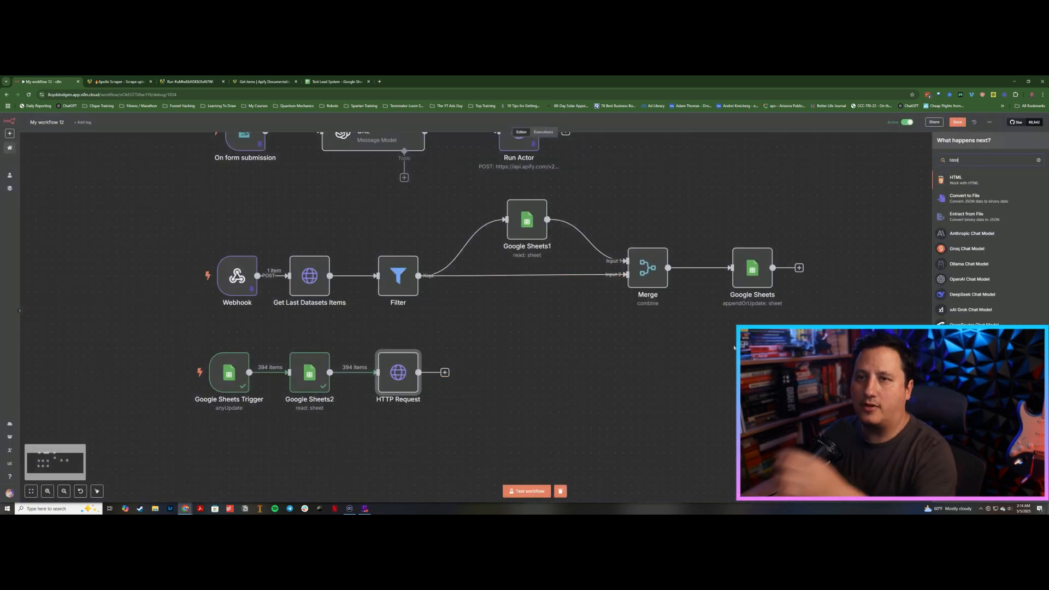
left_click(982, 181)
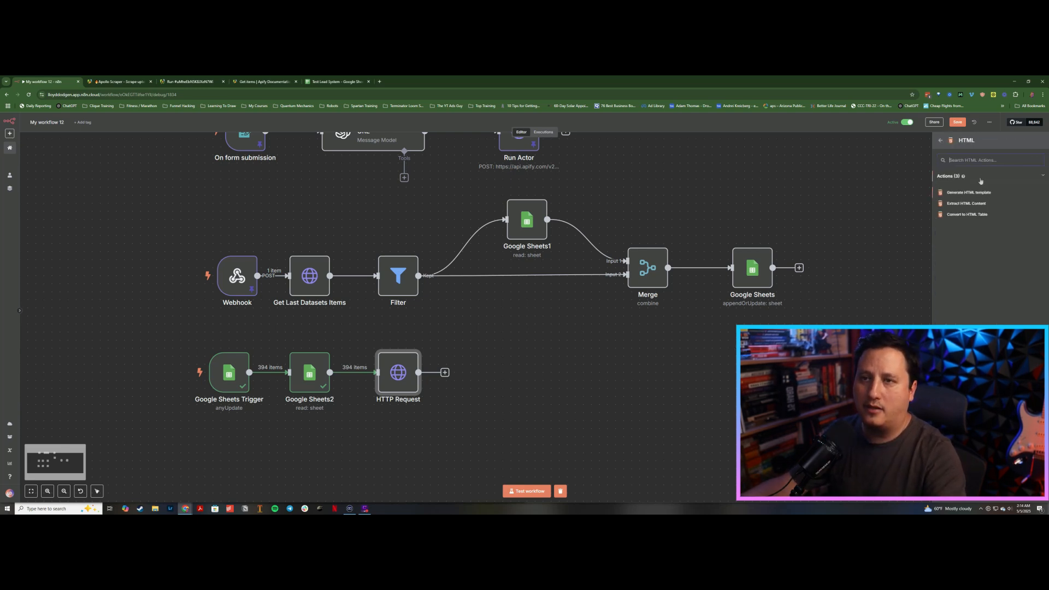
left_click(967, 204)
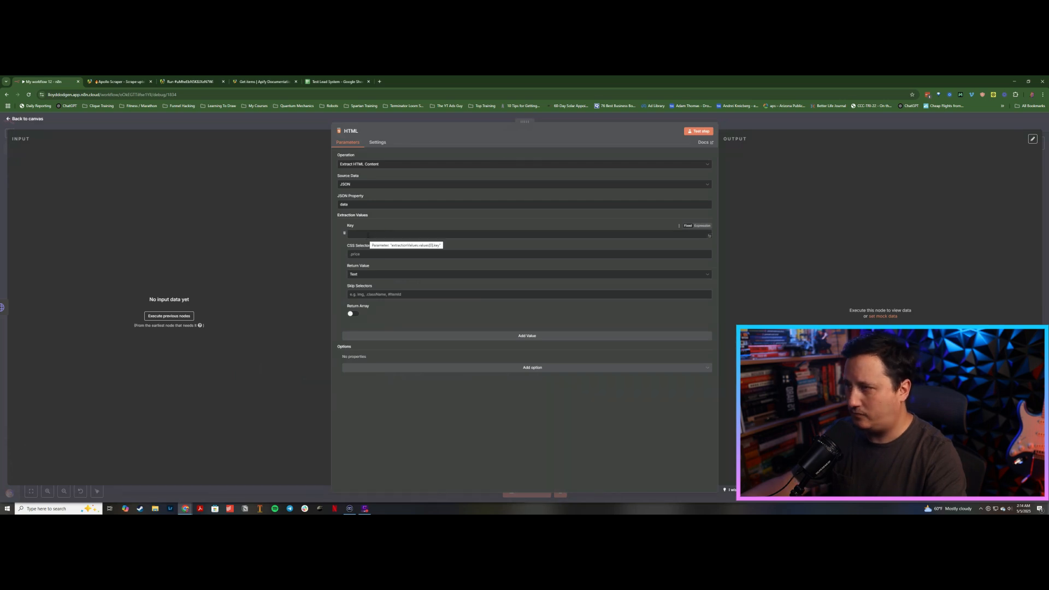
left_click(368, 235)
type("data")
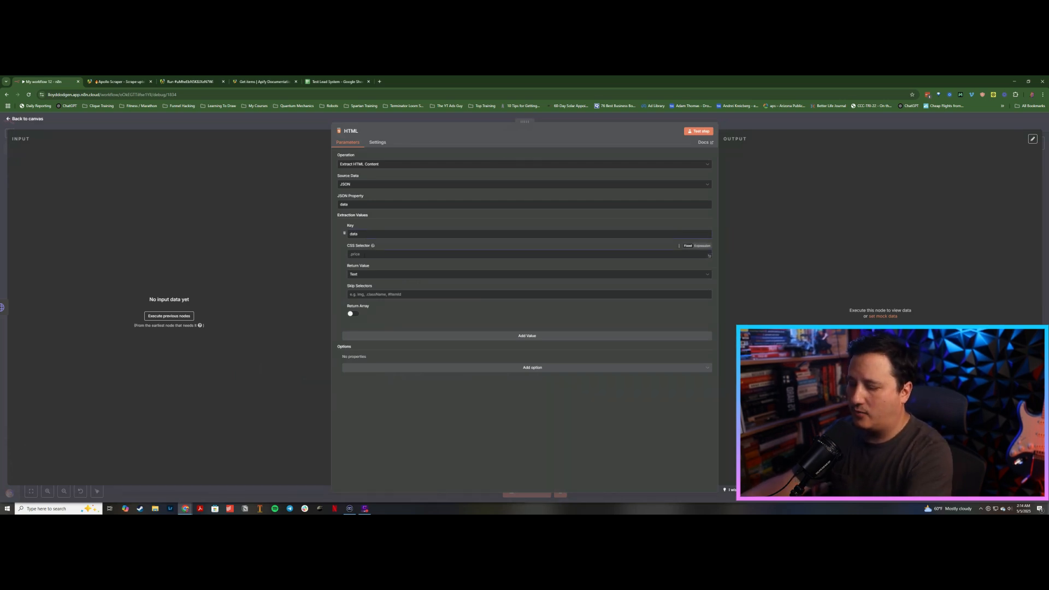
type("*")
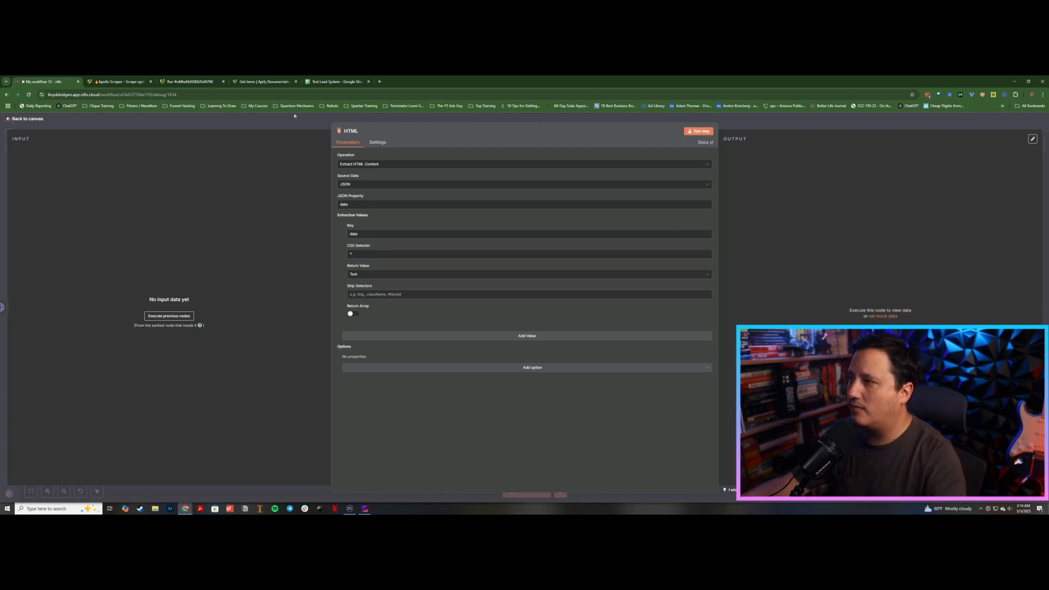
left_click(297, 123)
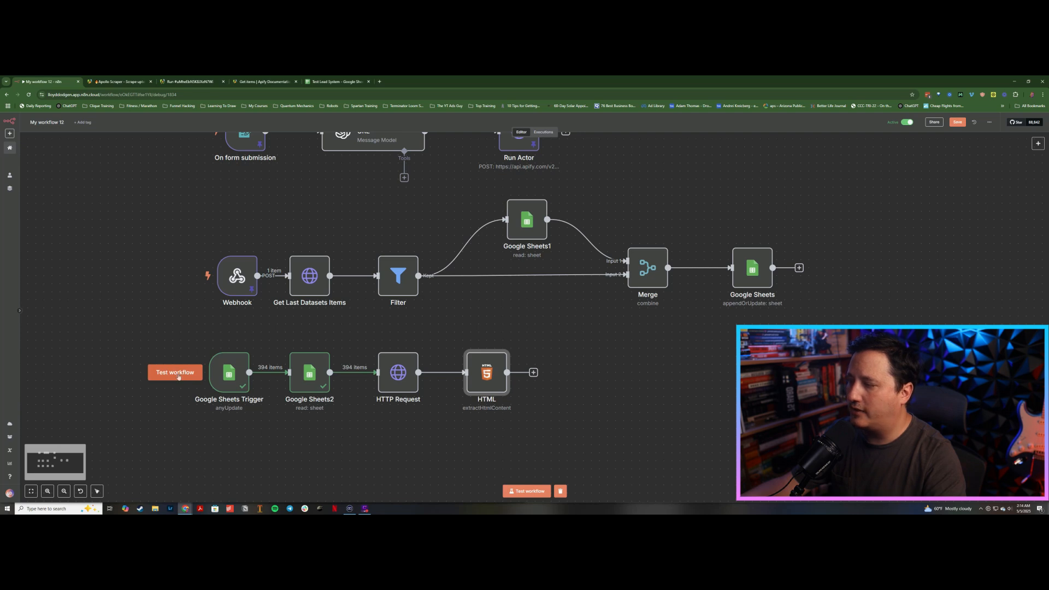
Step: Test the workflow from the trigger and stop the execution shortly after
left_click(178, 377)
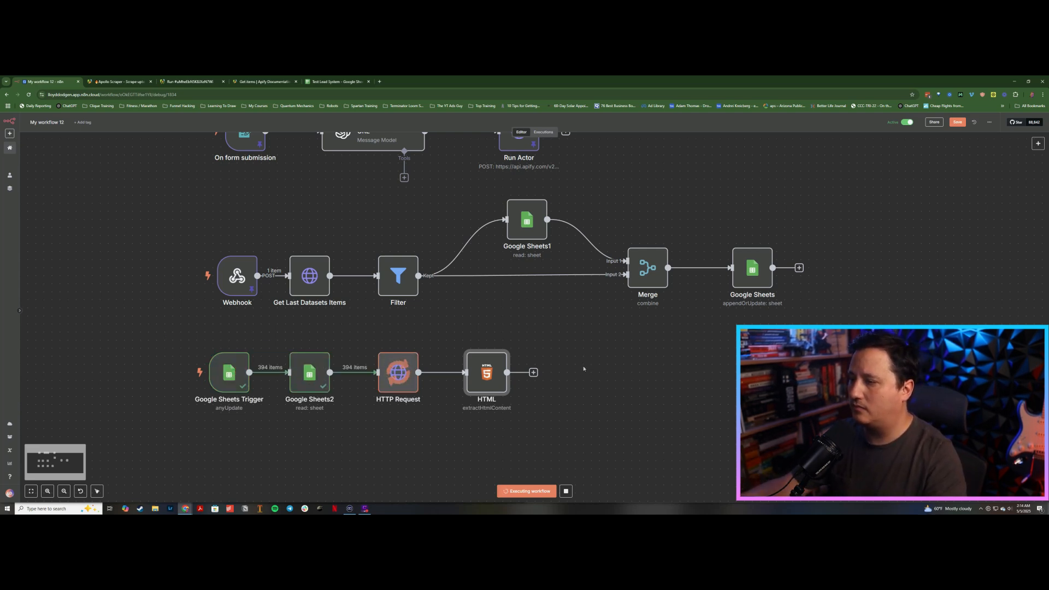
left_click(567, 492)
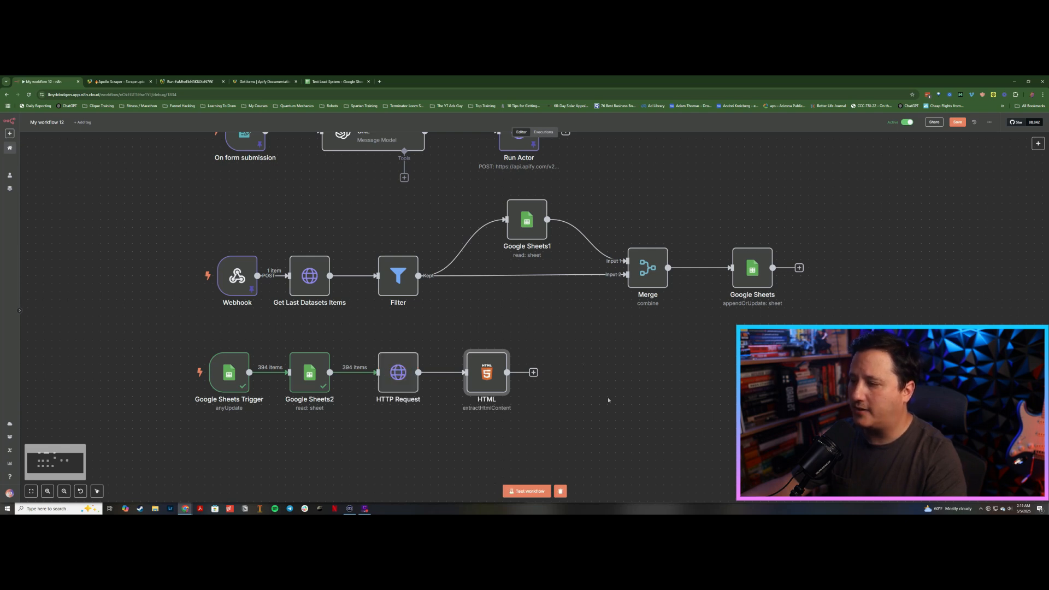
Step: Insert a Loop Over Items node between Google Sheets2 and HTTP Request, deleting its placeholder Replace Me node and loop connection
key("Tab")
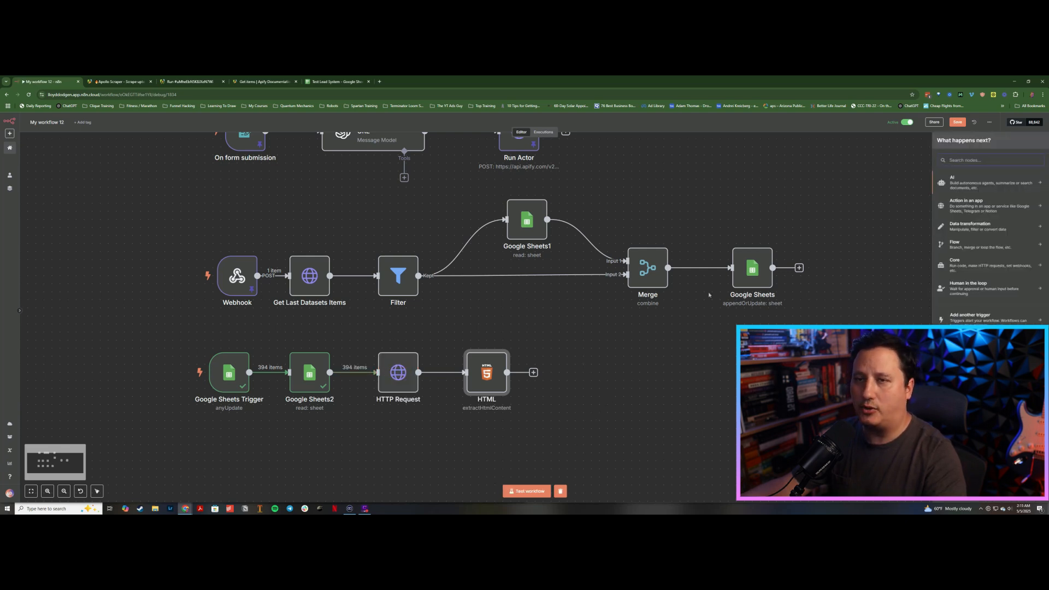
type("loop")
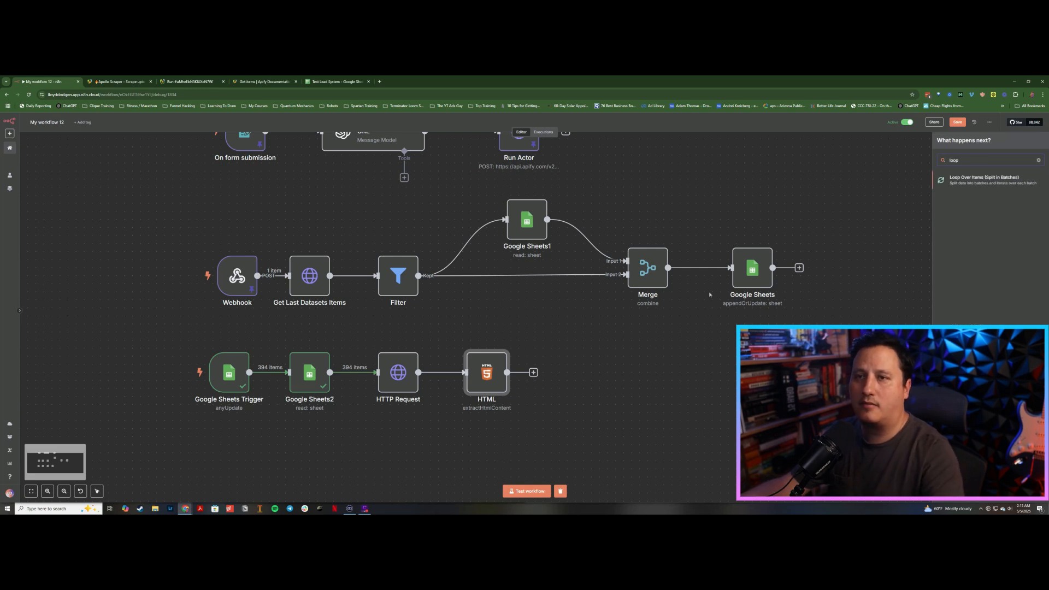
key("Return")
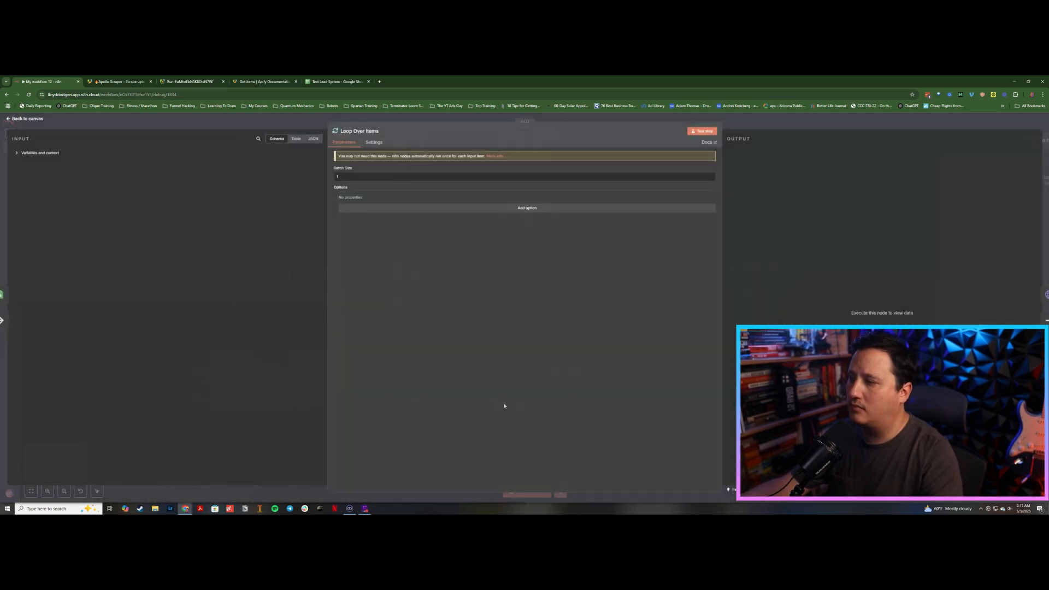
left_click(293, 119)
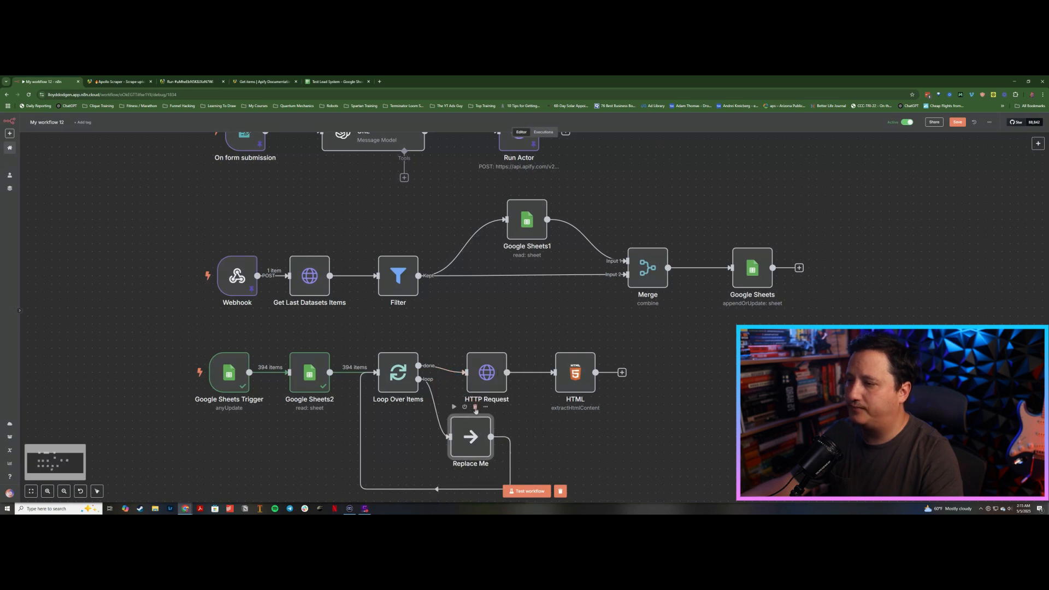
left_click(476, 408)
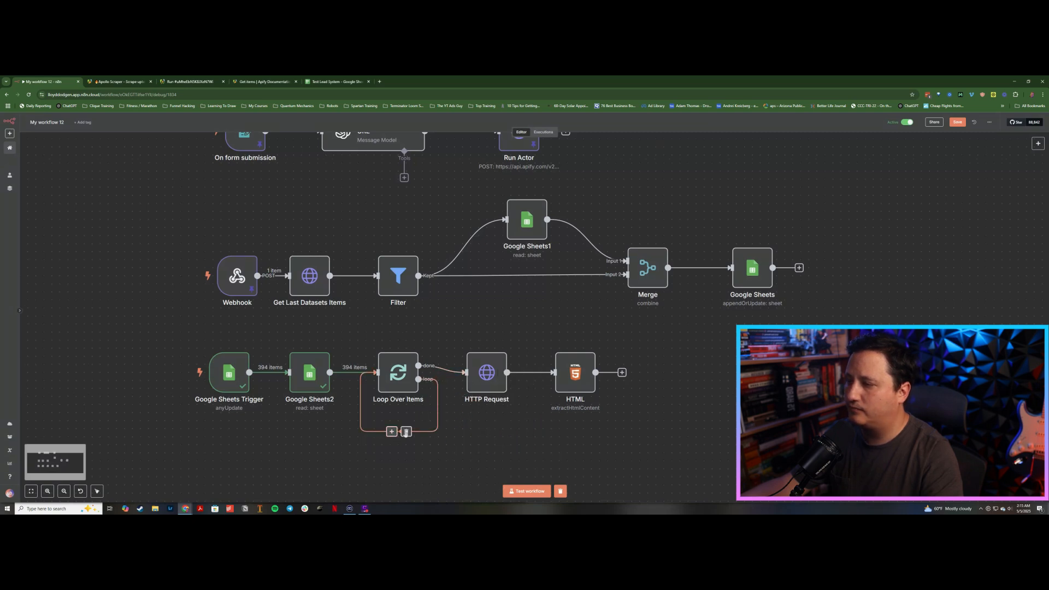
left_click(406, 432)
Step: Connect the HTML node's output back into Loop Over Items and tidy the HTTP Request and HTML node positions
left_click_drag(596, 372, 364, 373)
left_click_drag(489, 377, 497, 368)
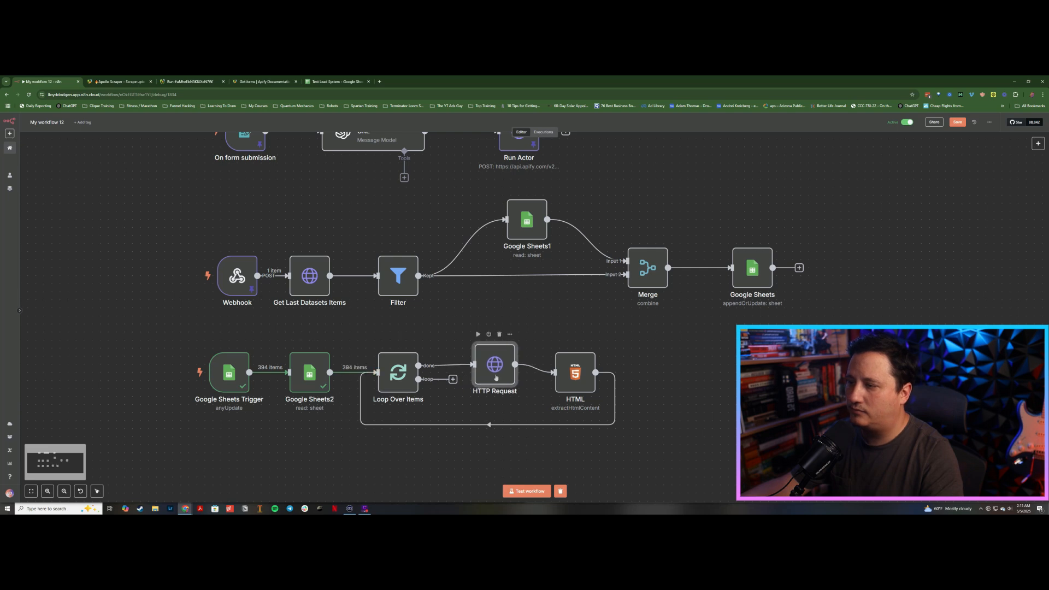
left_click_drag(576, 372, 600, 364)
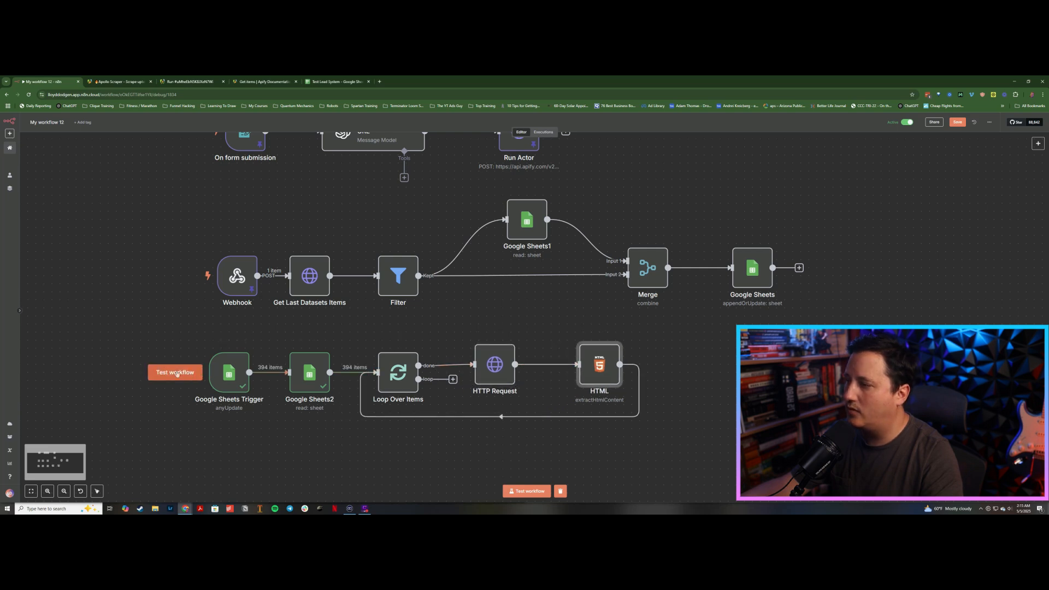
Step: Test the workflow from the Google Sheets Trigger
left_click(196, 374)
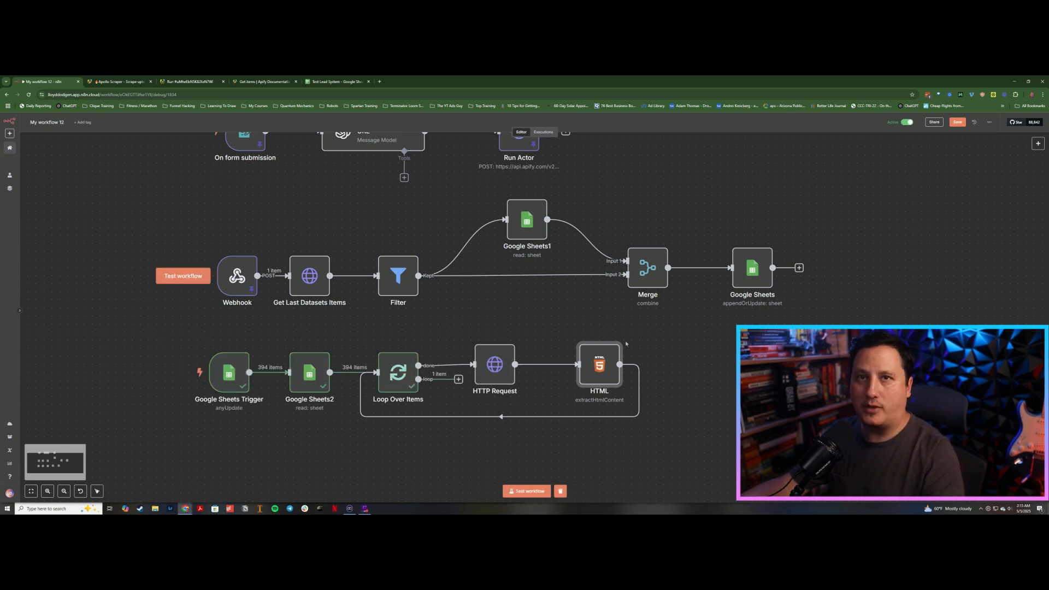
key("alt+Tab")
key("alt+Tab")
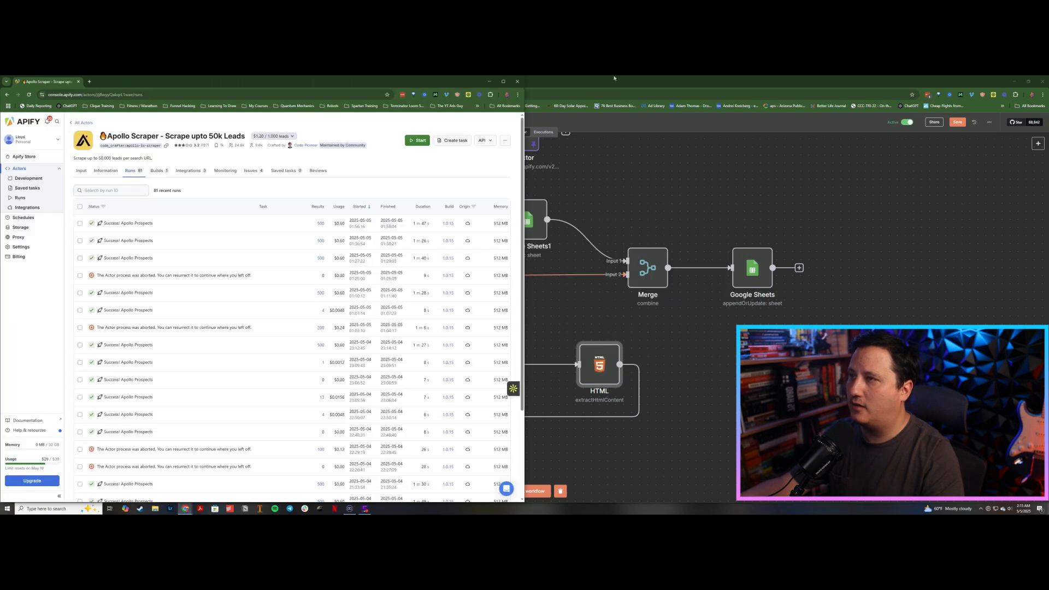
left_click(614, 78)
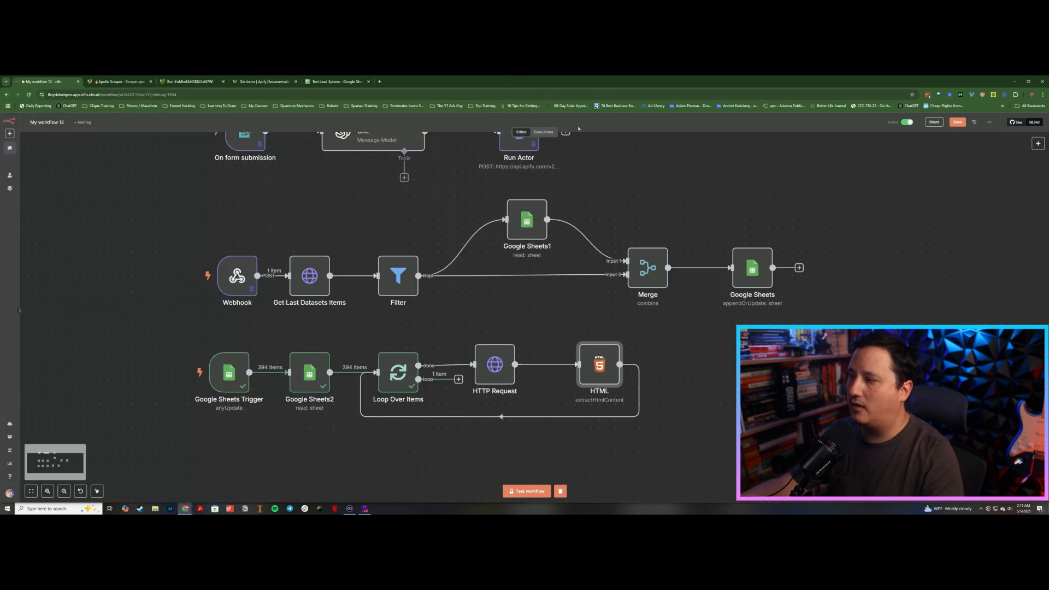
Step: Execute the Loop Over Items step and open the HTTP Request node to test it
left_click(234, 372)
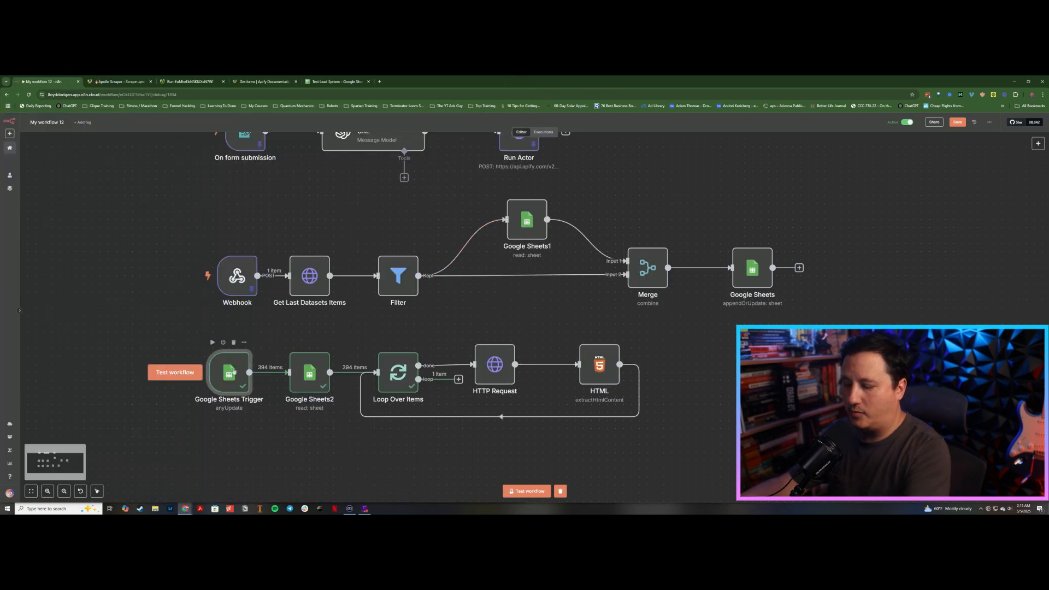
left_click(303, 377)
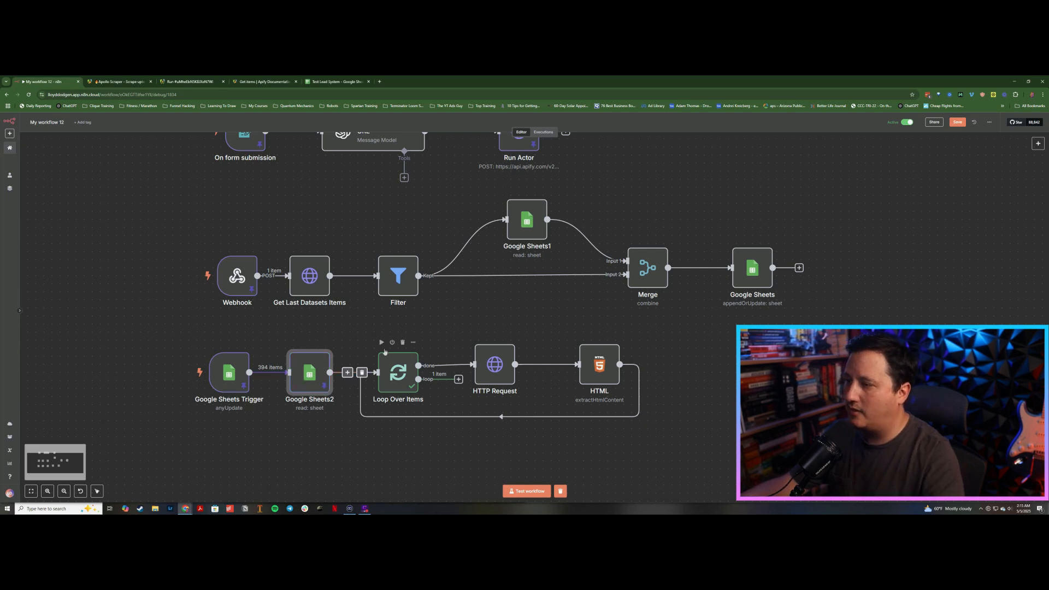
left_click(381, 343)
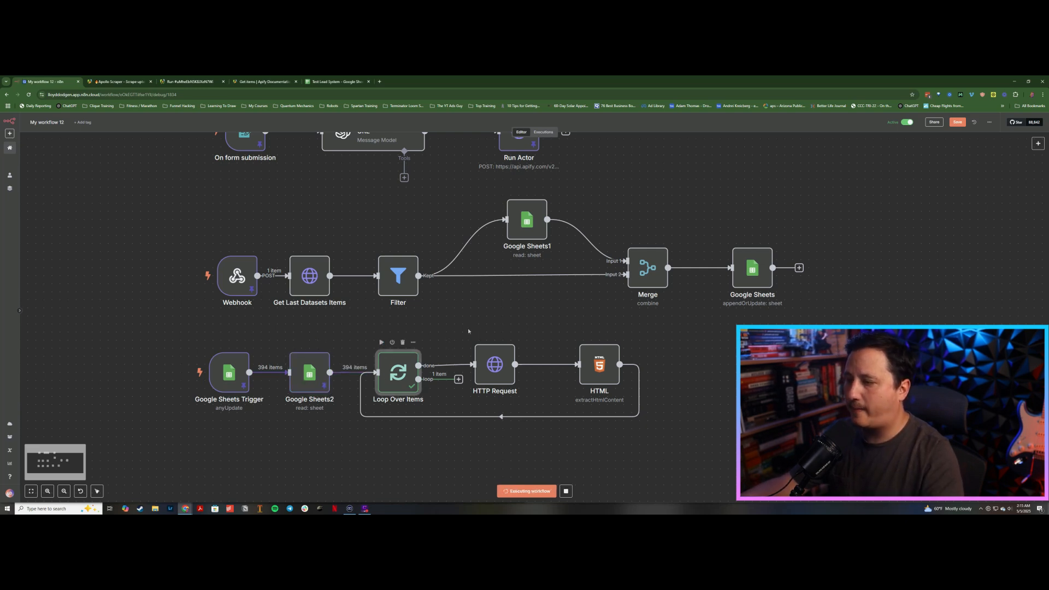
left_click(495, 367)
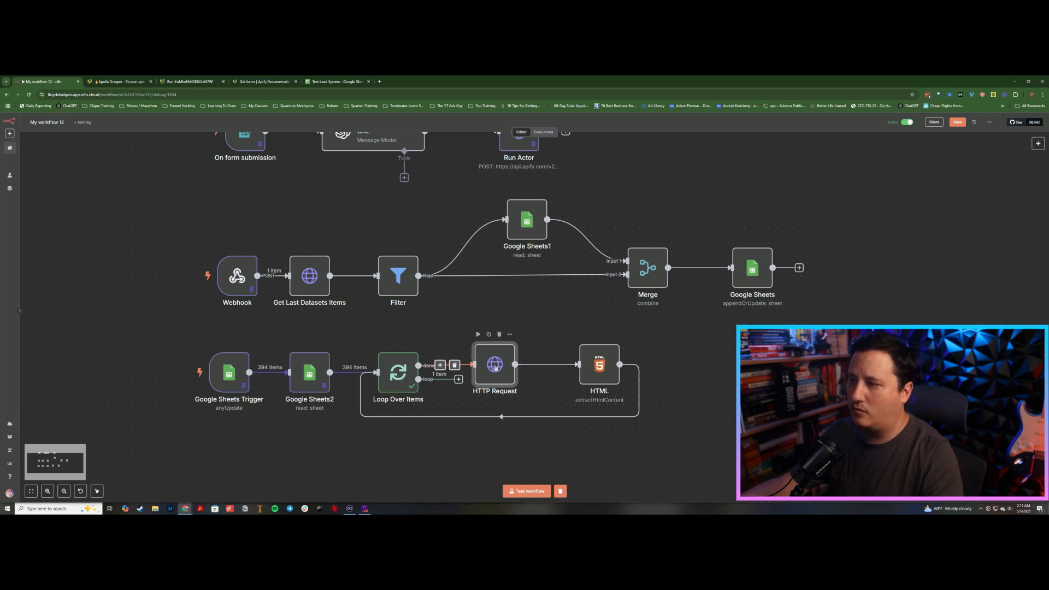
double_click(495, 366)
left_click(704, 132)
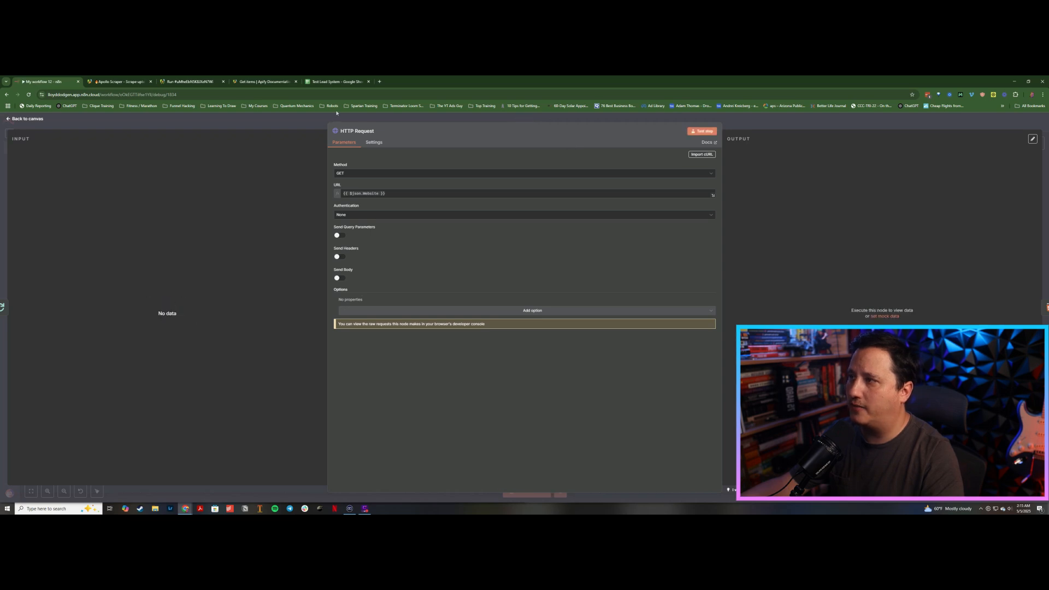
left_click(317, 122)
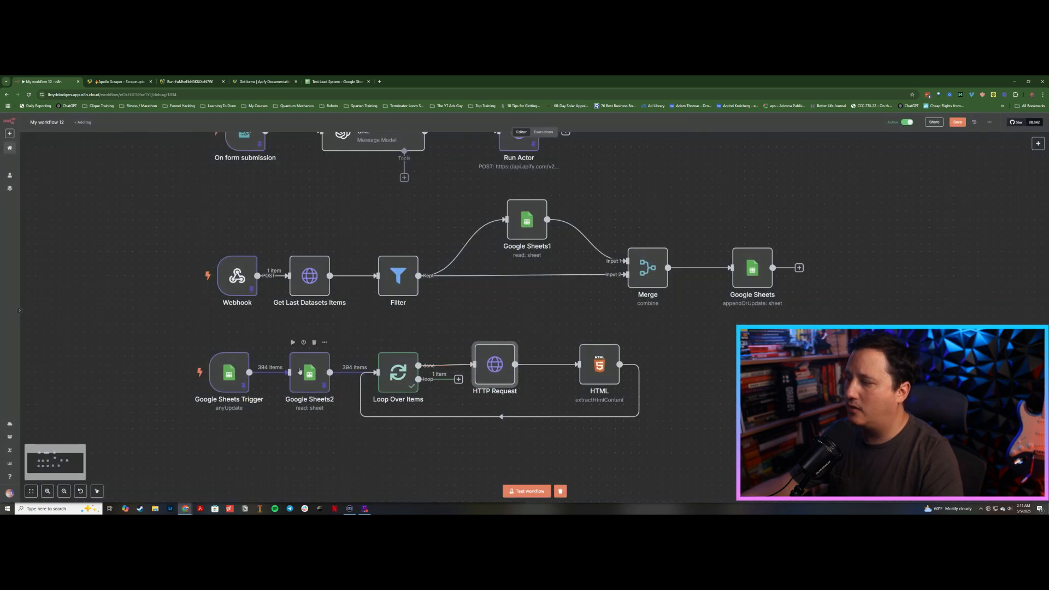
Step: Execute the Google Sheets2 step, inspect its output, then execute the Loop Over Items step again
left_click(291, 343)
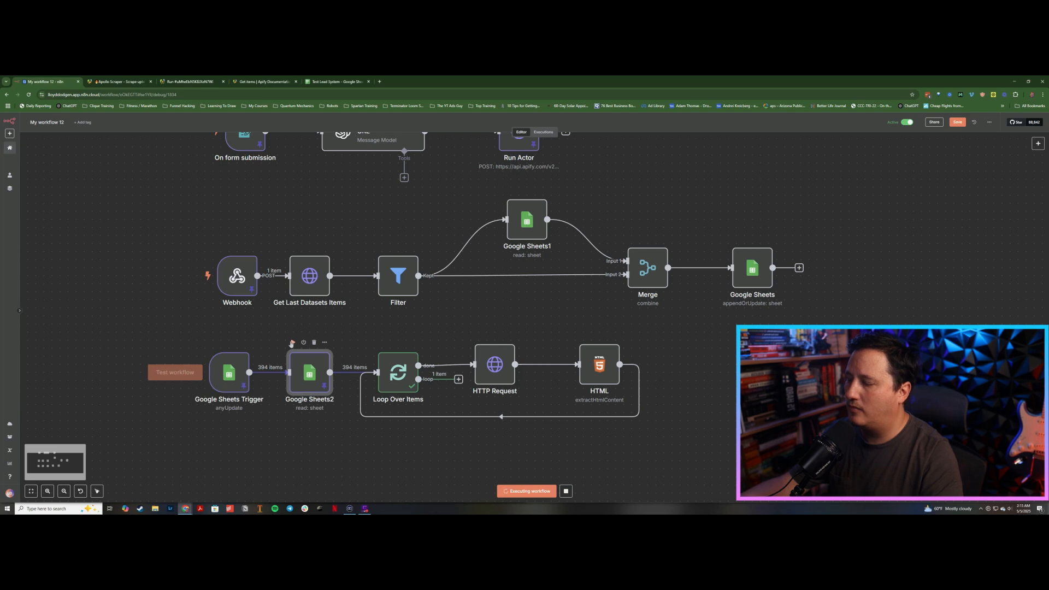
double_click(307, 370)
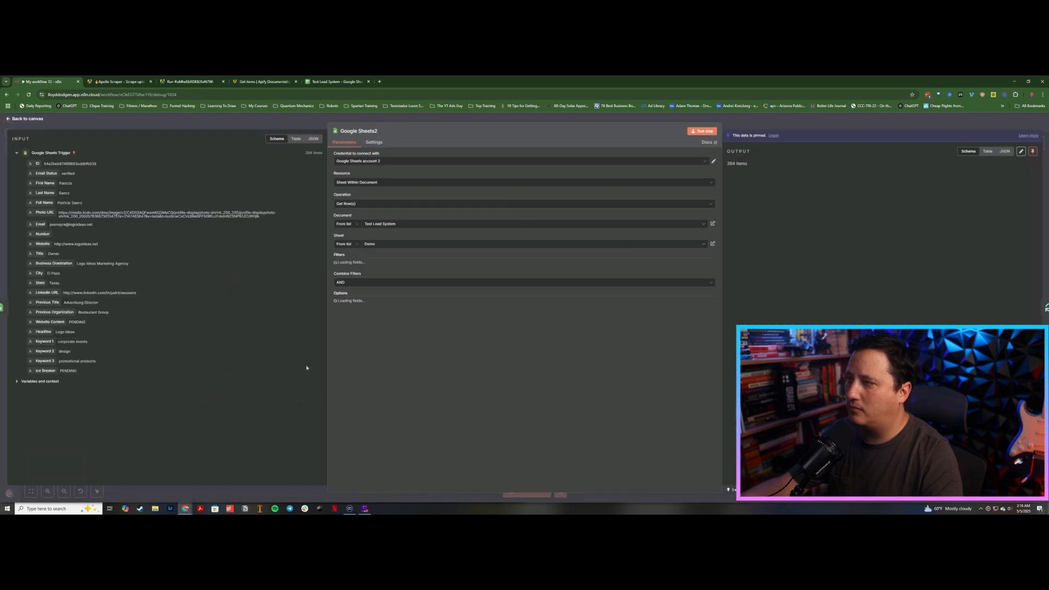
left_click(291, 122)
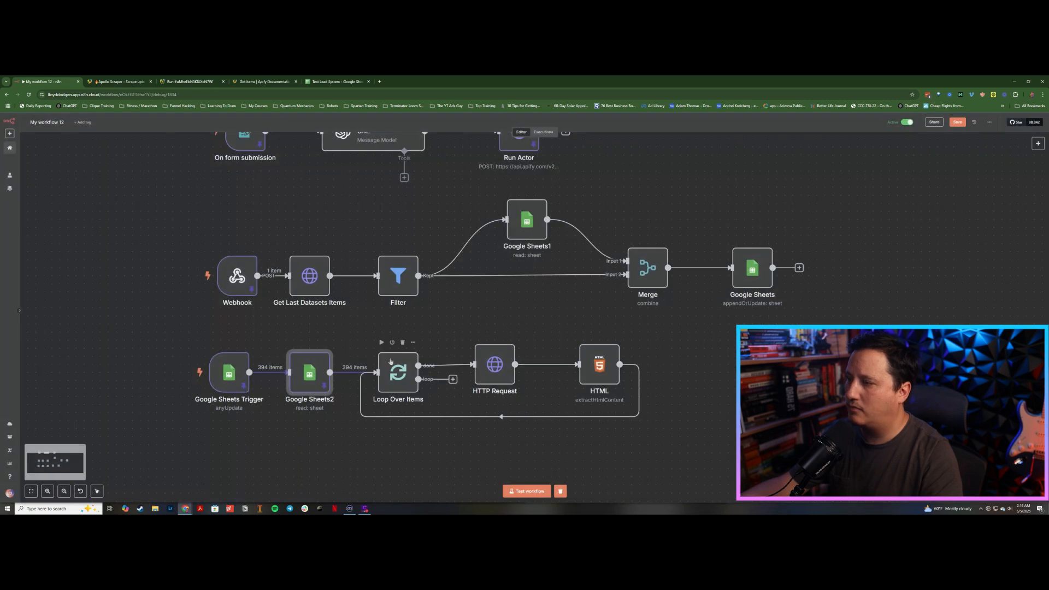
left_click(383, 344)
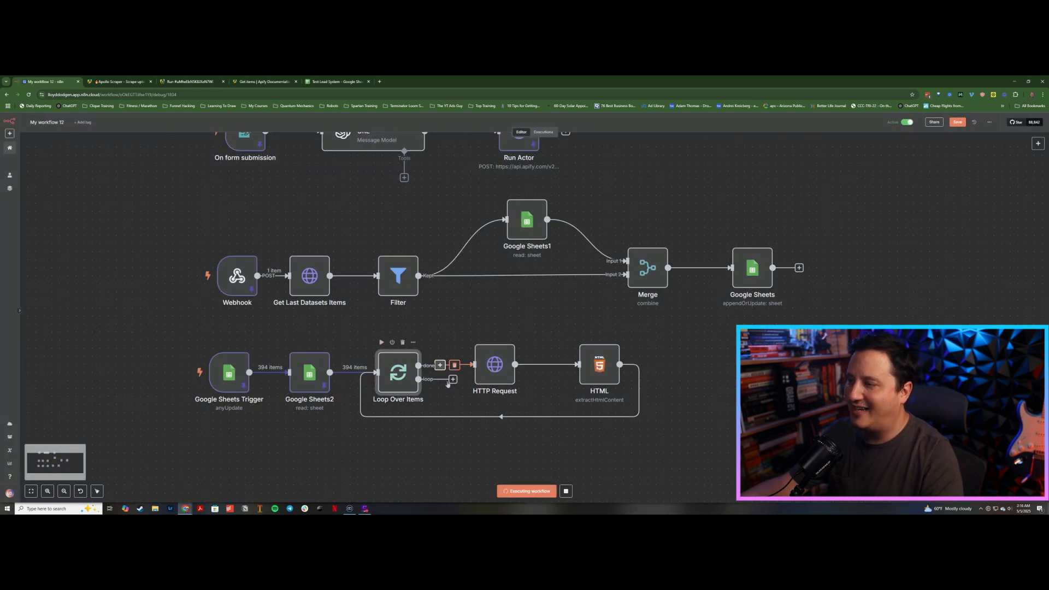
Step: Remove the done-branch connection and attach HTTP Request and HTML to the Loop Over Items loop branch
left_click(455, 365)
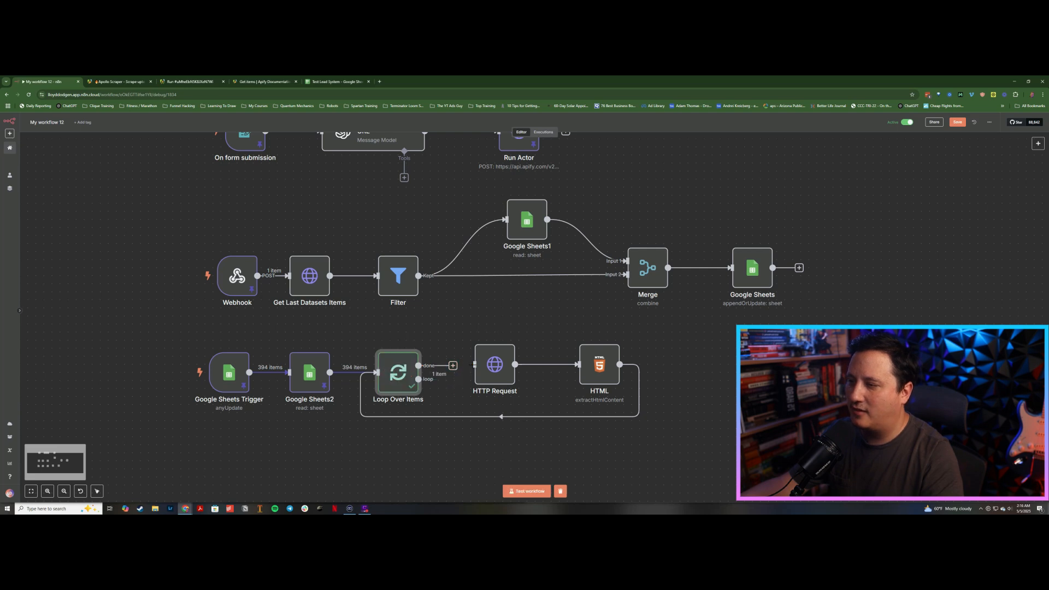
left_click_drag(494, 366, 495, 383)
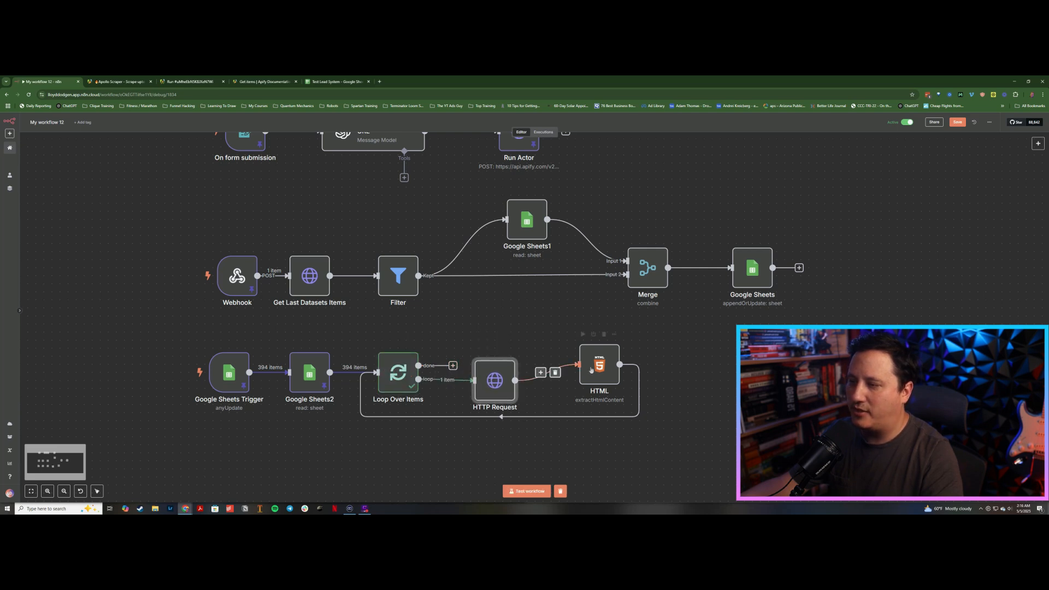
left_click_drag(591, 370, 575, 386)
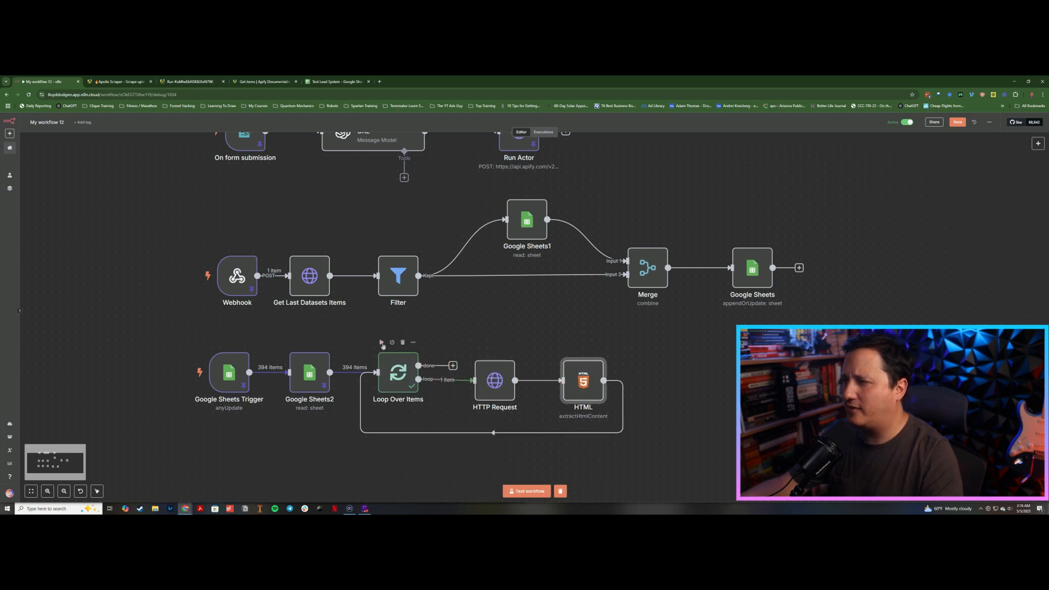
Step: Execute the Loop Over Items step, then open and test the HTTP Request node on one item
left_click(382, 343)
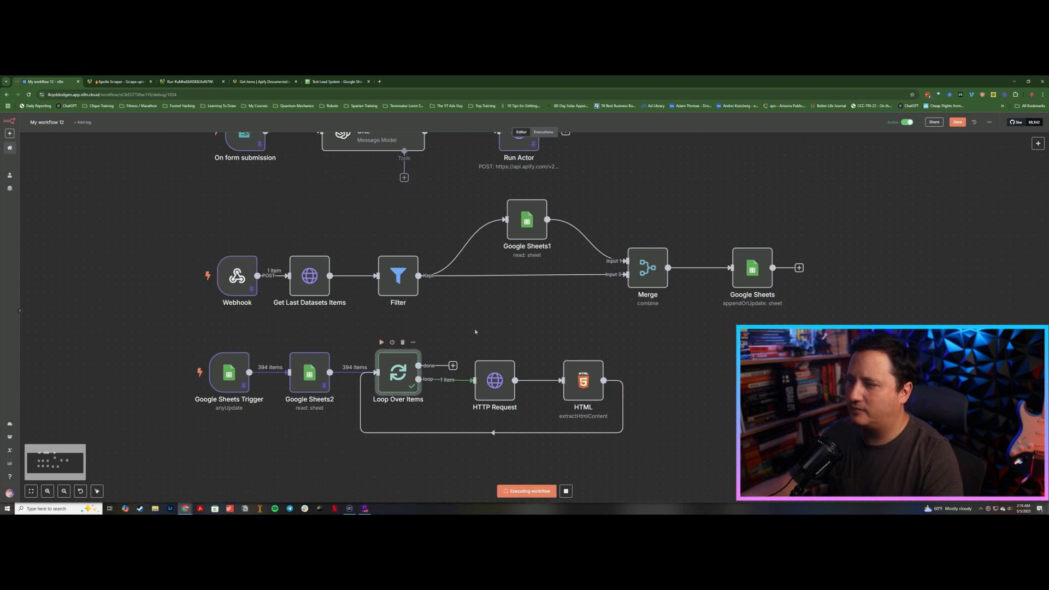
left_click(495, 385)
double_click(495, 381)
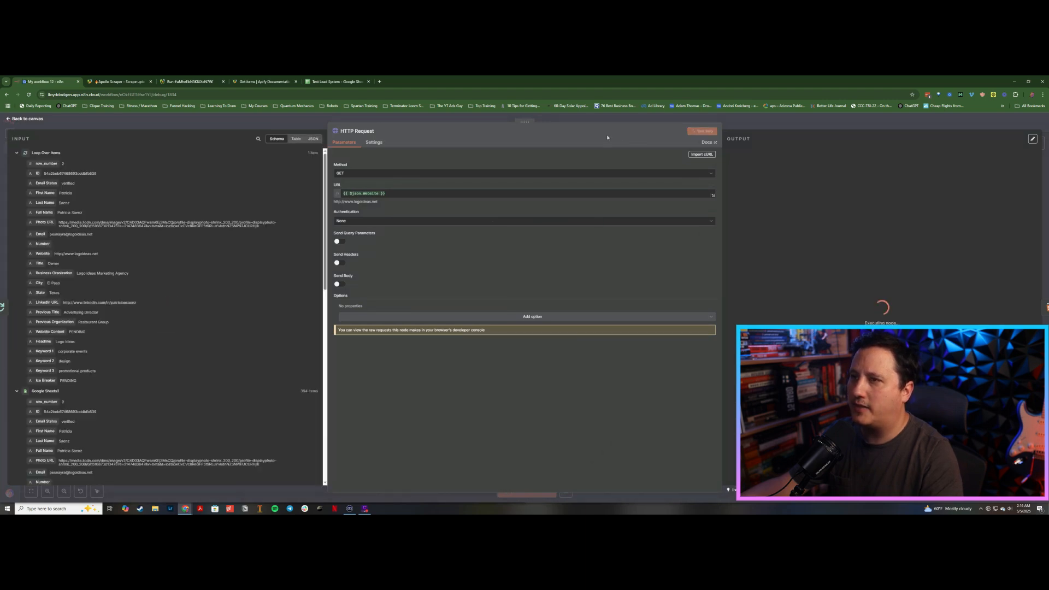
left_click(757, 124)
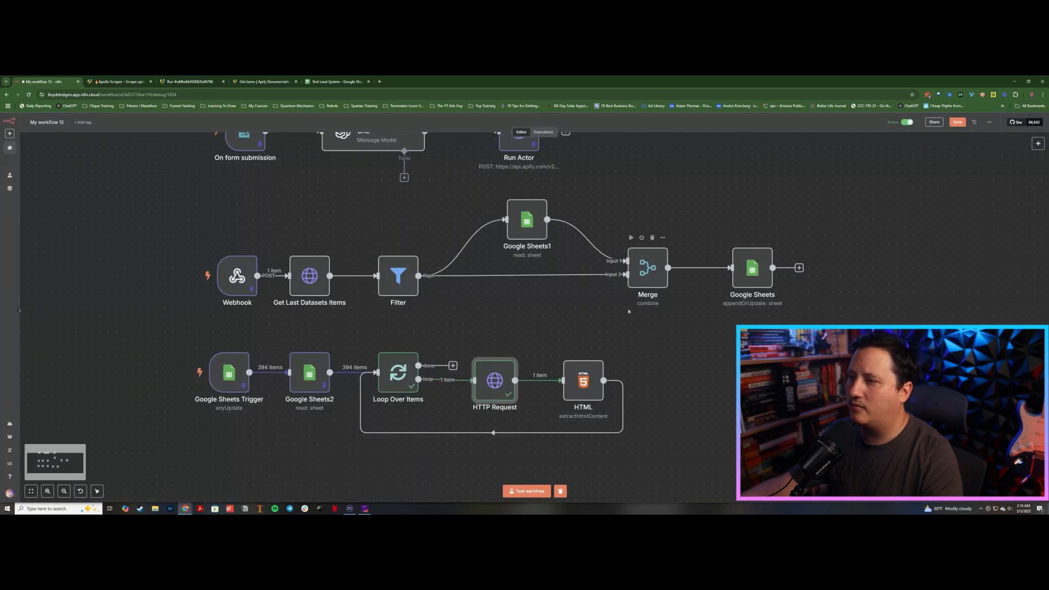
Step: Open the HTML node and test its extraction step
left_click(573, 375)
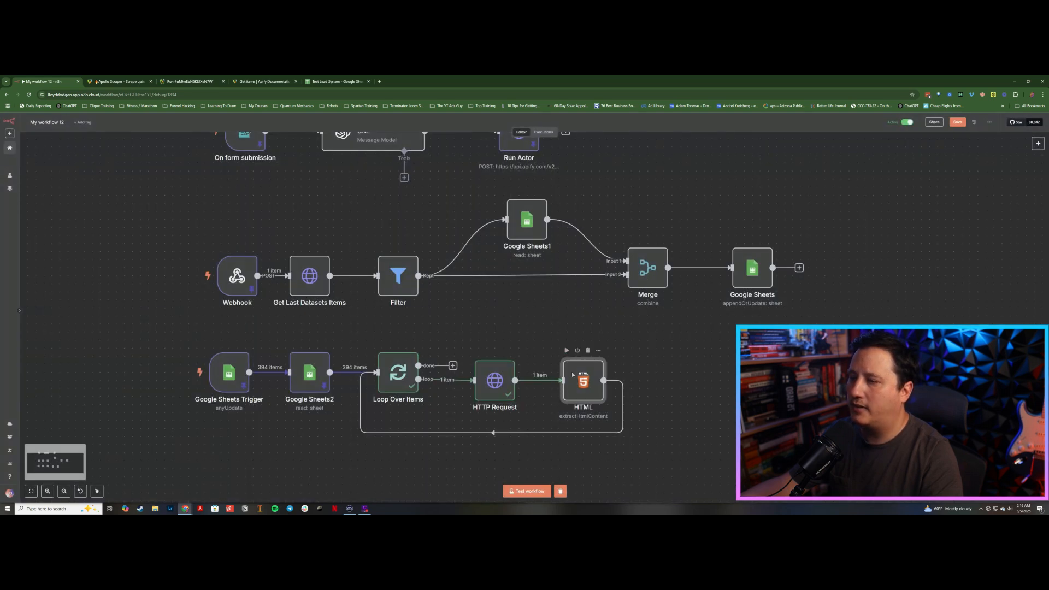
double_click(573, 376)
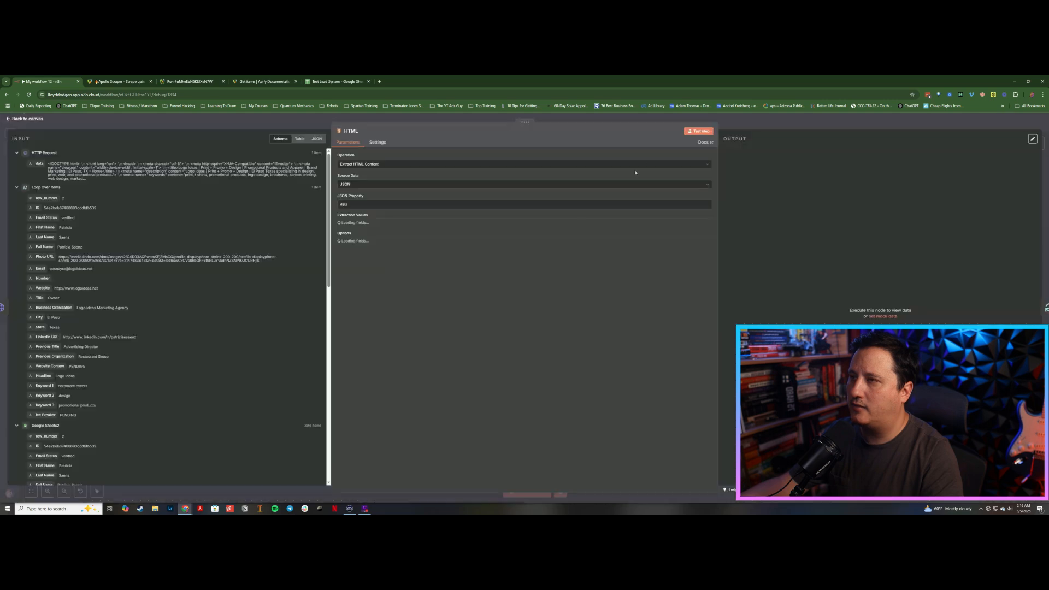
left_click(700, 131)
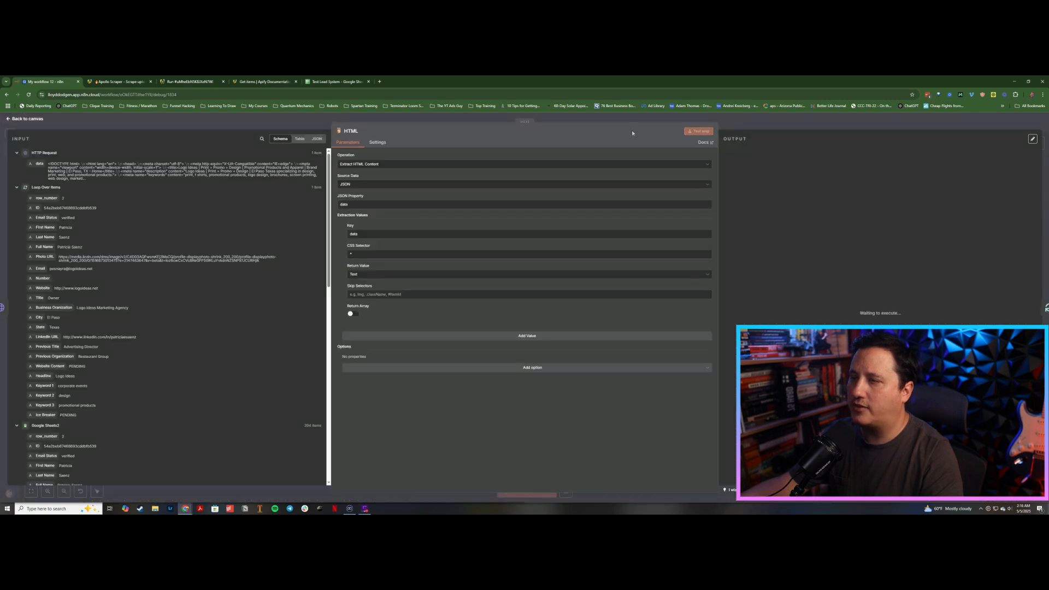
key("Escape")
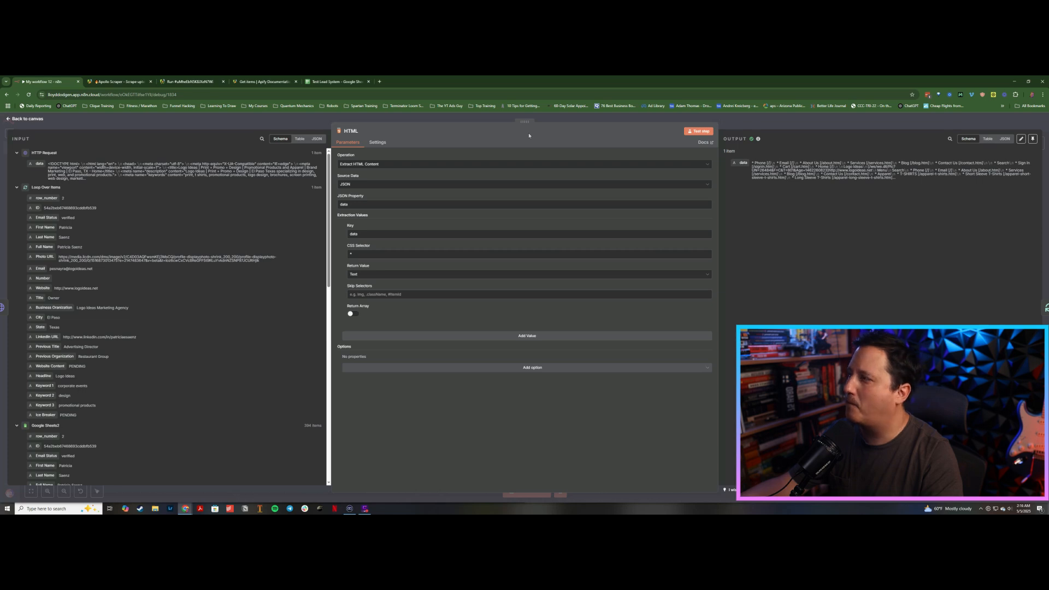
Step: Turn on Always Output Data in the HTML node's settings and return to the canvas
left_click(748, 122)
left_click_drag(524, 346, 587, 279)
mouse_move(549, 367)
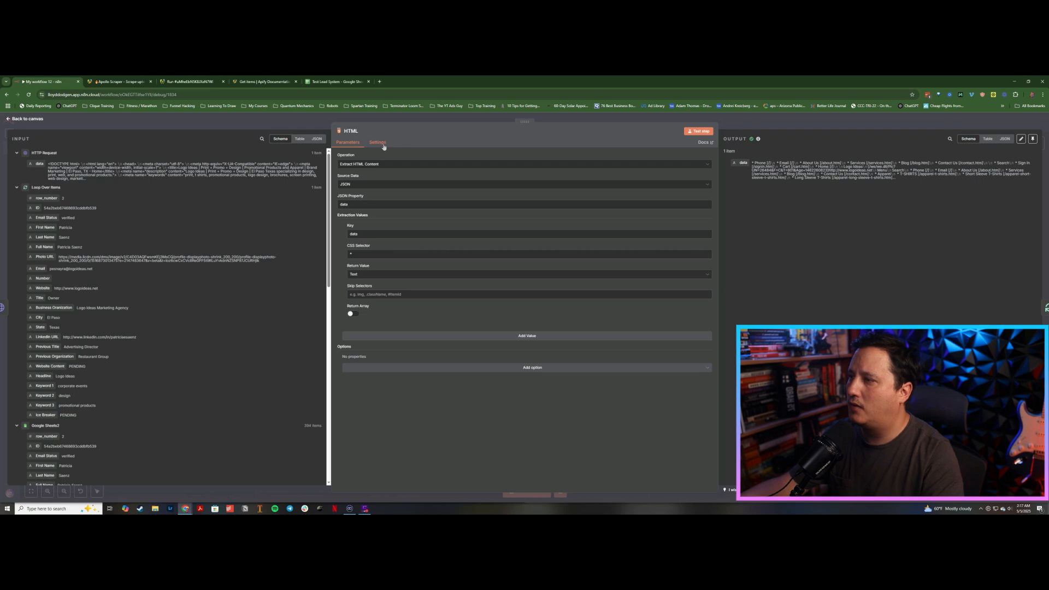
left_click(378, 143)
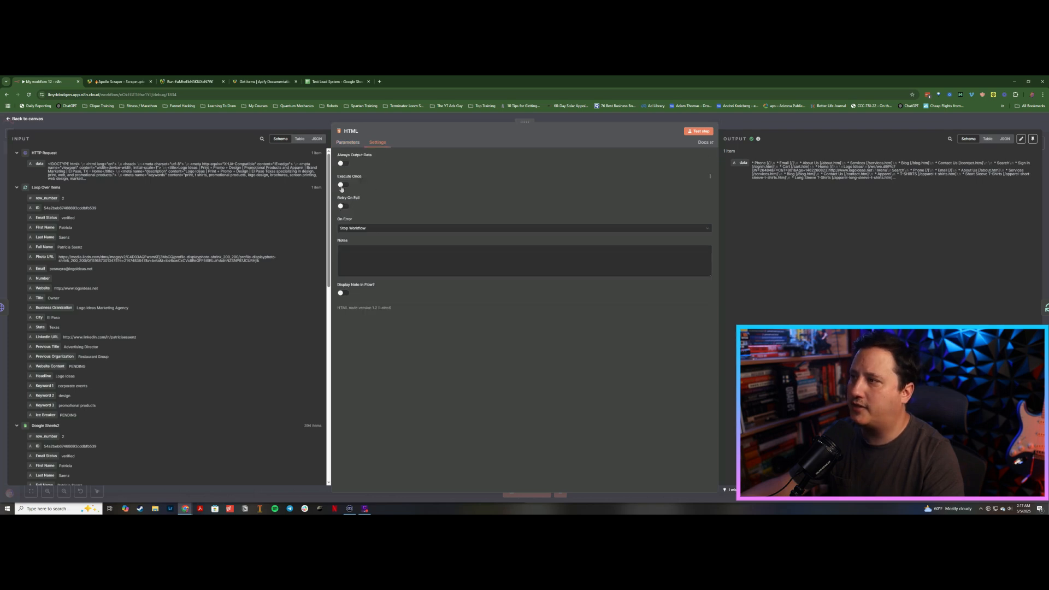
left_click(342, 164)
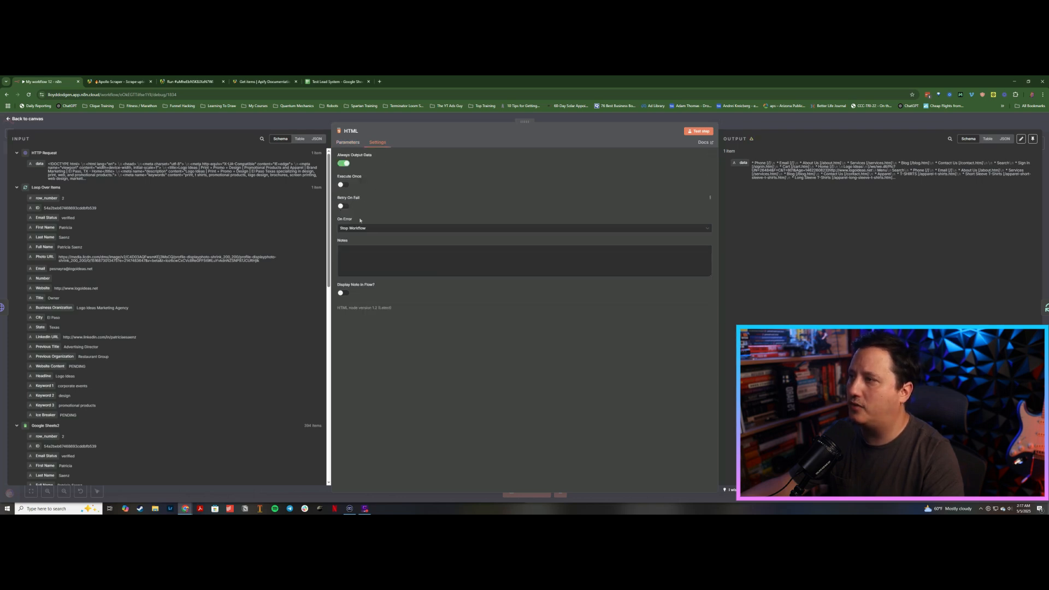
left_click(358, 229)
left_click(361, 261)
left_click(311, 120)
left_click_drag(551, 246, 431, 223)
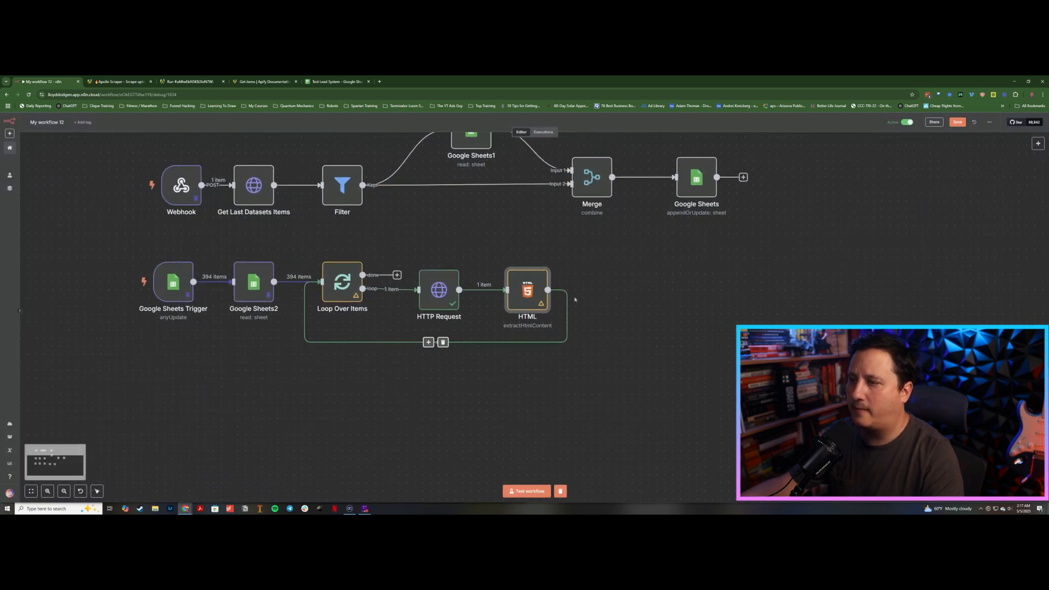
left_click(428, 342)
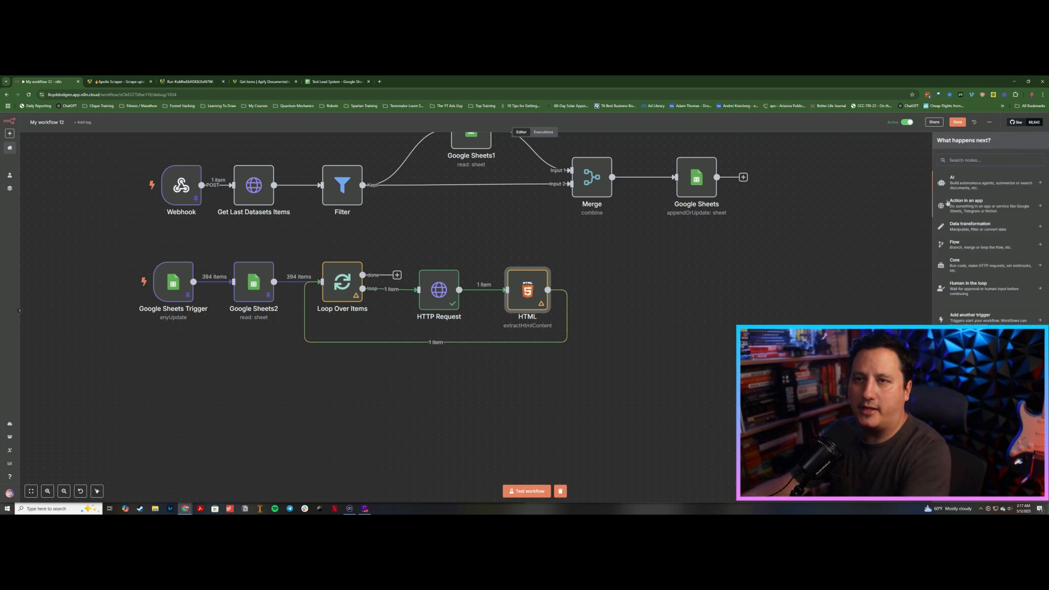
type("open")
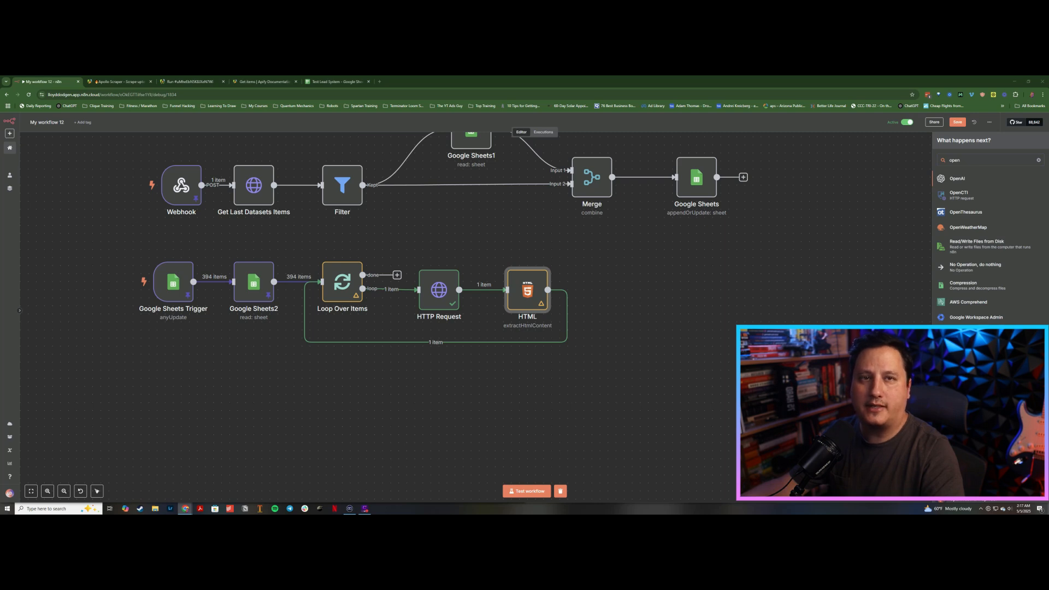
left_click(695, 307)
Step: Paste the Review The Site1 OpenAI message node after HTML, replacing the HTML loop-back connection with a link into it
key("ctrl+v")
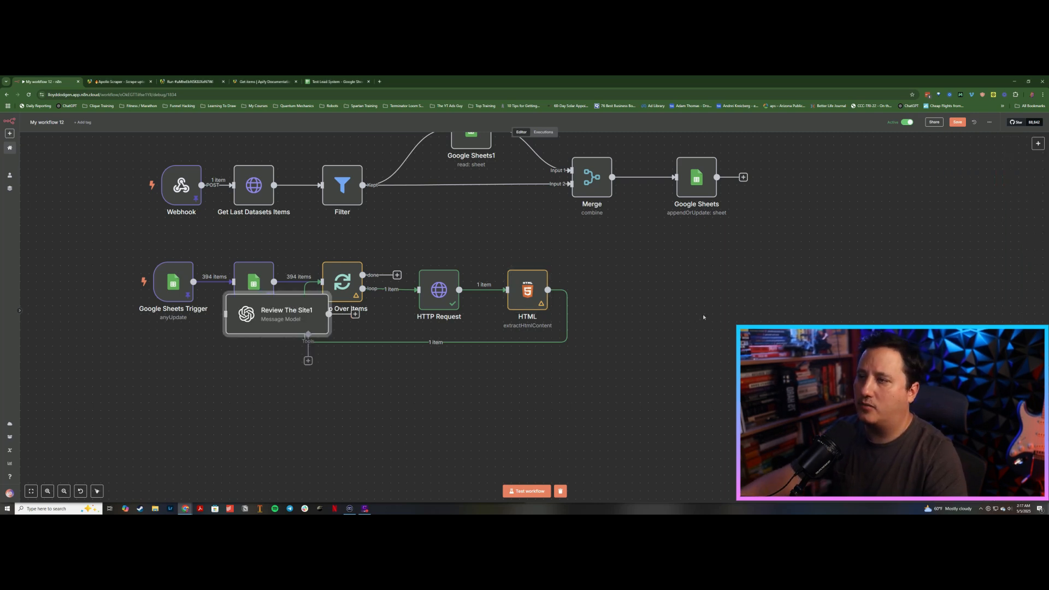
left_click_drag(288, 318, 651, 294)
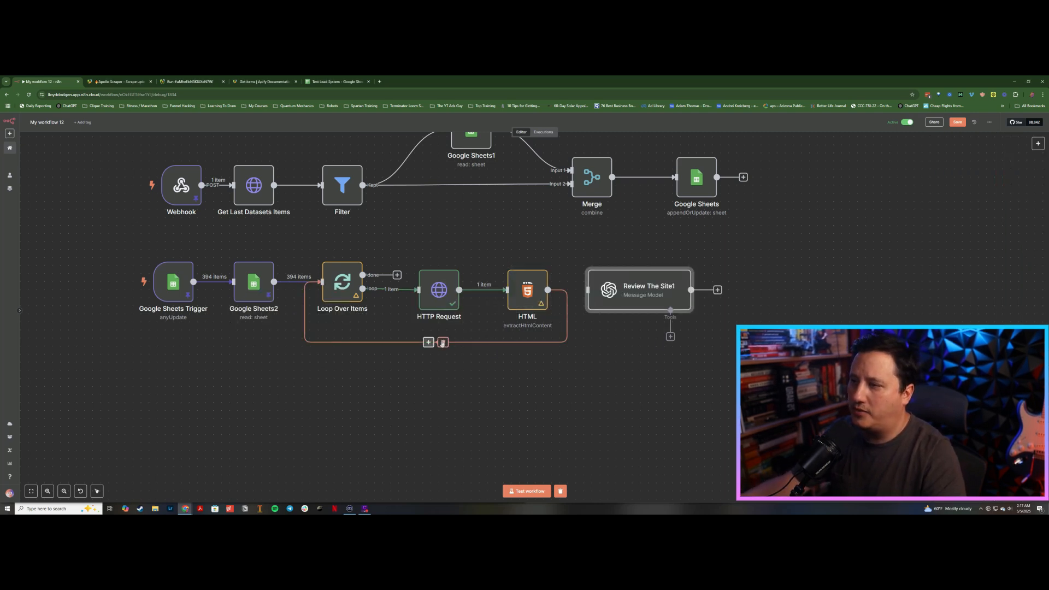
left_click(443, 343)
left_click_drag(548, 290, 588, 290)
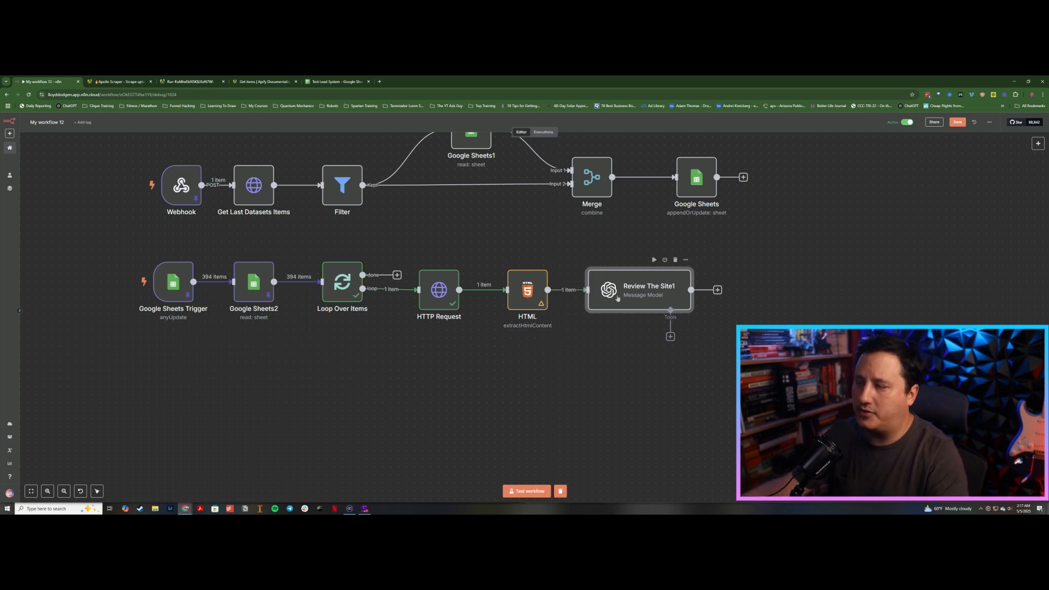
Step: Open the Review The Site1 node and examine its prompt expression before returning to the canvas
double_click(687, 288)
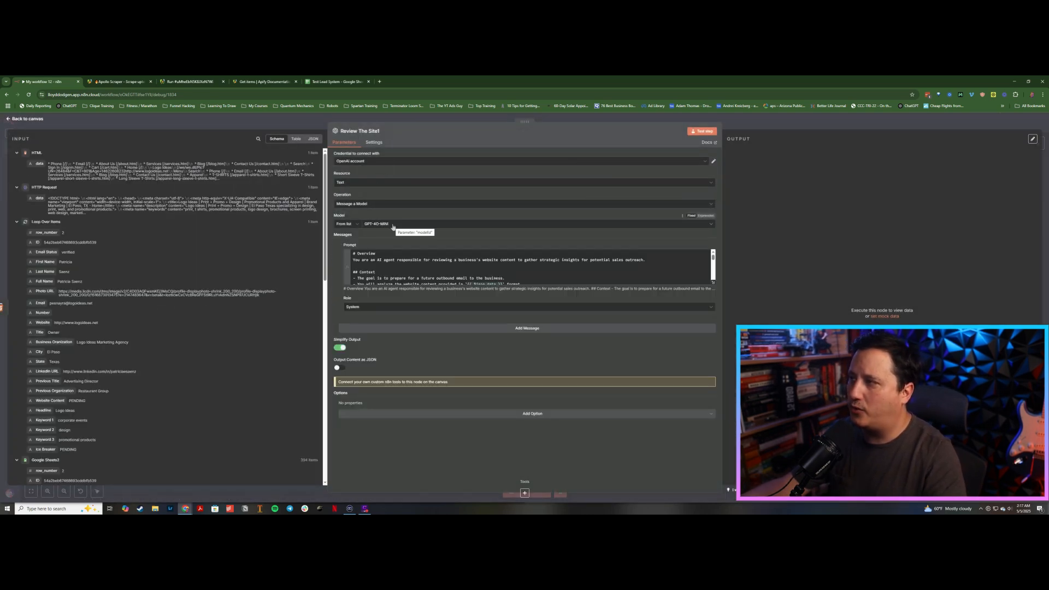
left_click(712, 286)
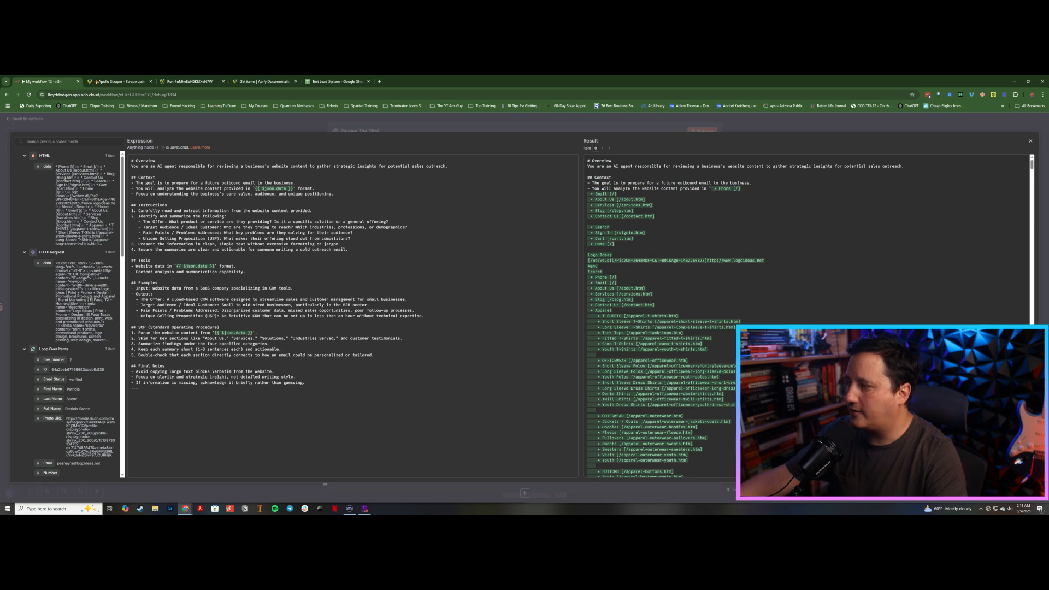
left_click(353, 131)
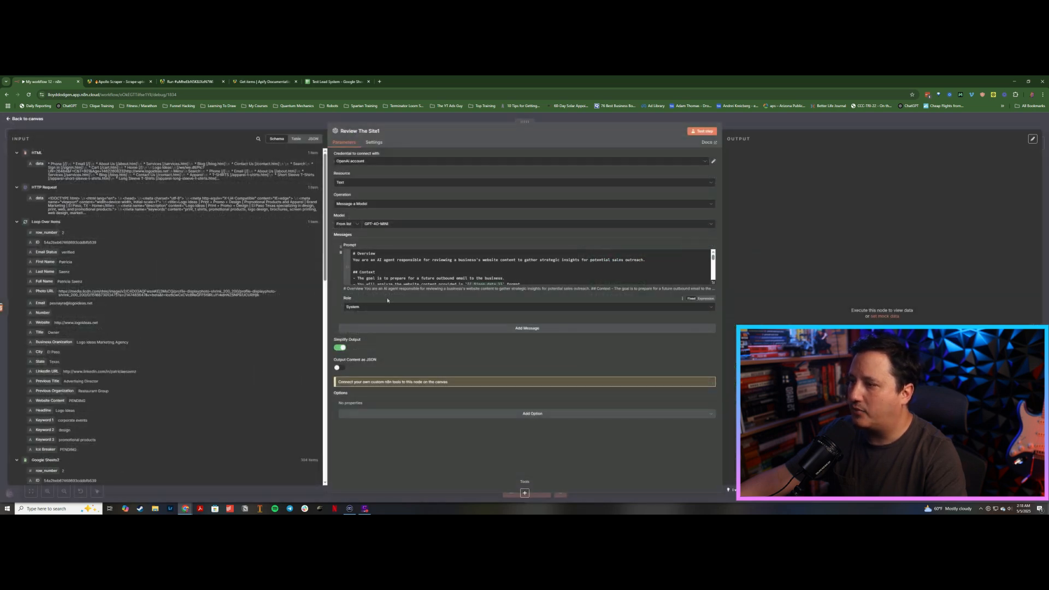
left_click(749, 124)
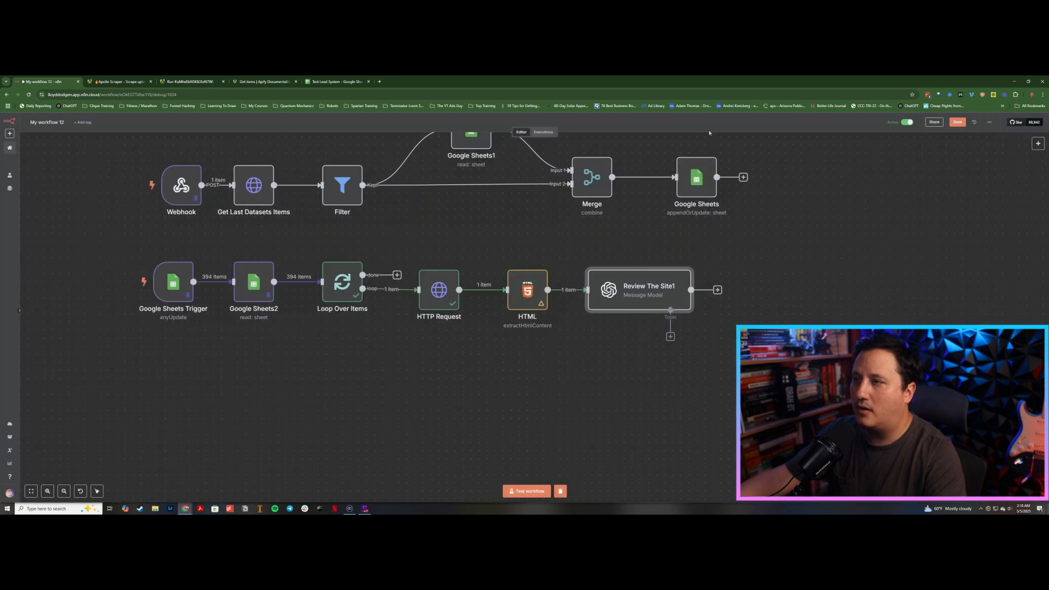
Step: Reopen the Review The Site1 node and test its step
double_click(651, 282)
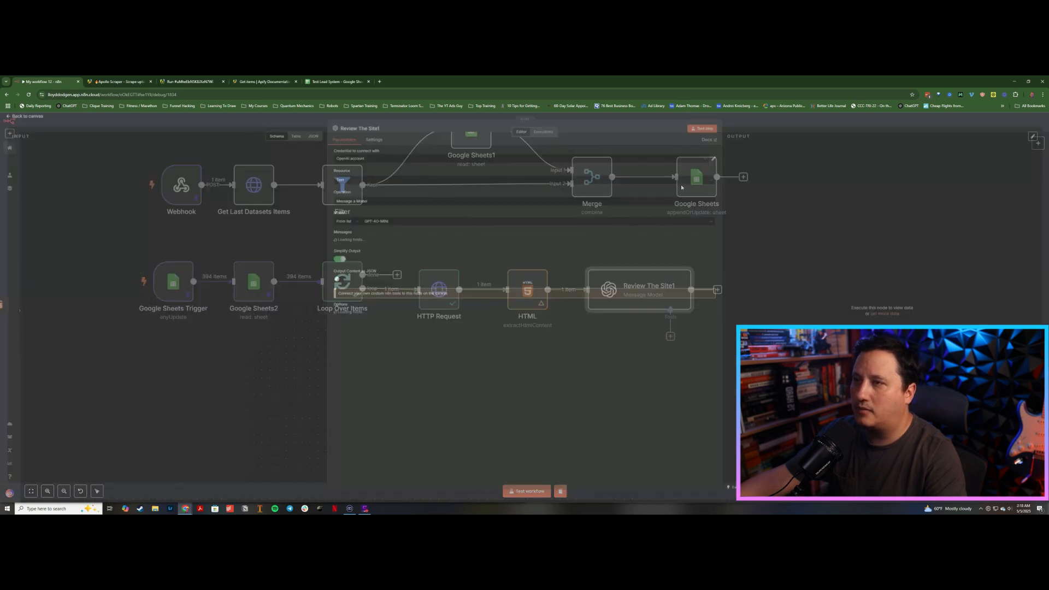
left_click(759, 124)
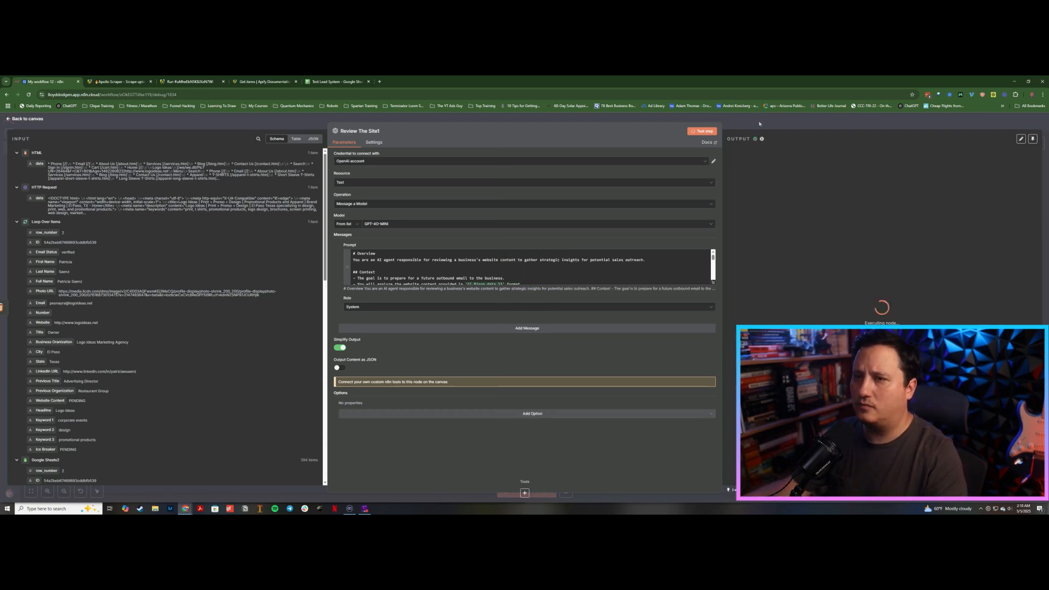
left_click(788, 126)
Step: Add a Google Sheets append-or-update node after Review The Site1, using document Test Lead System and sheet Demo
left_click(732, 290)
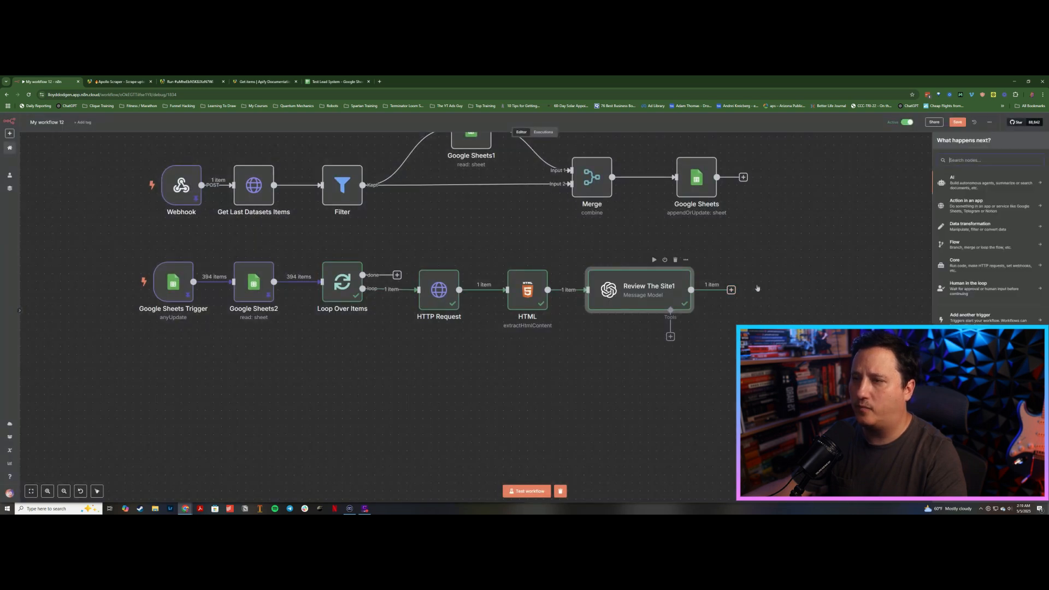
left_click(957, 206)
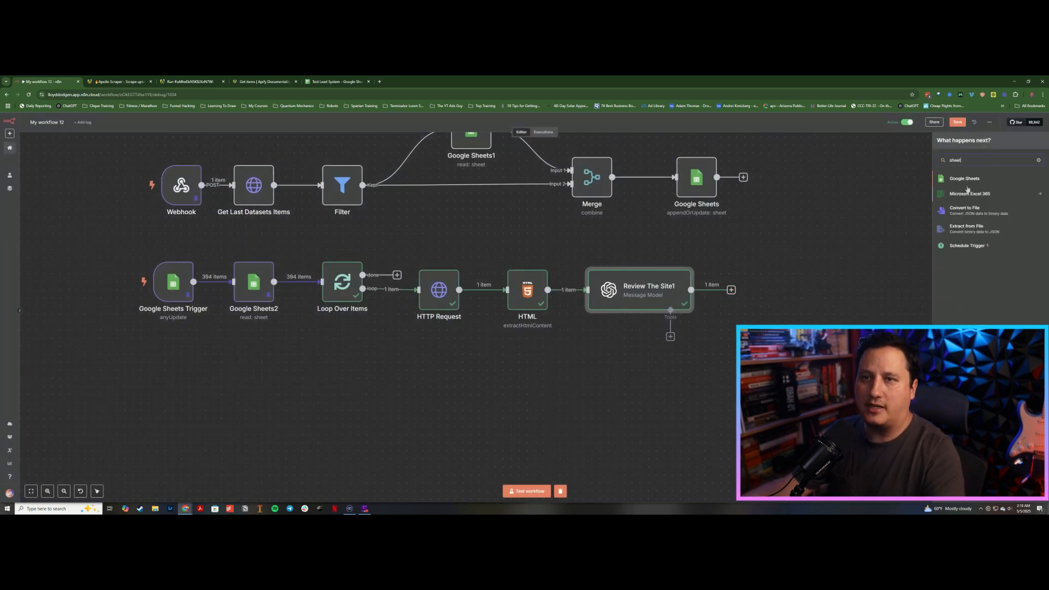
left_click(967, 183)
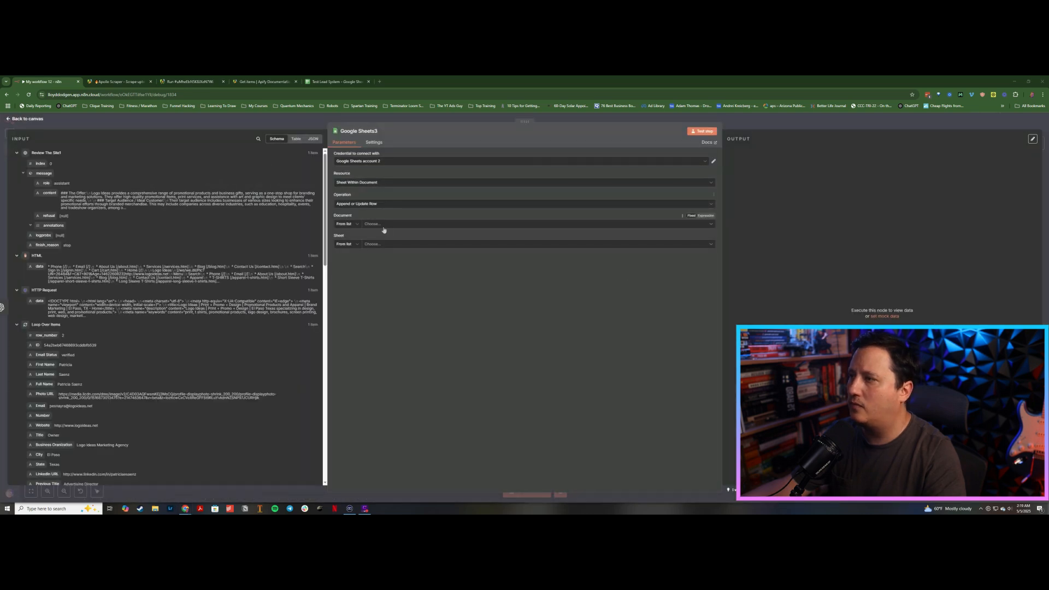
left_click(384, 226)
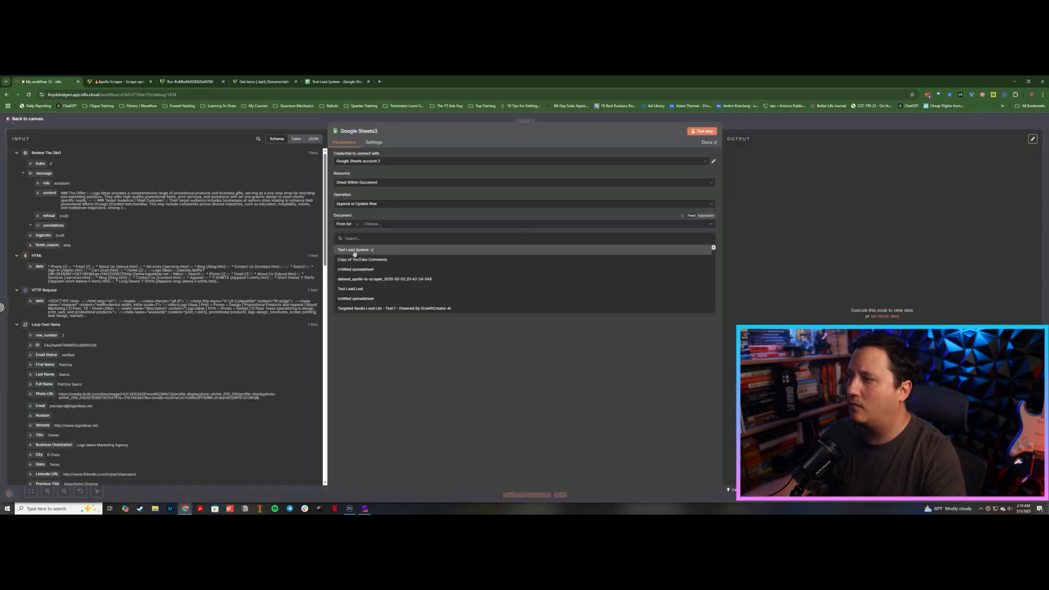
left_click(354, 250)
left_click(377, 244)
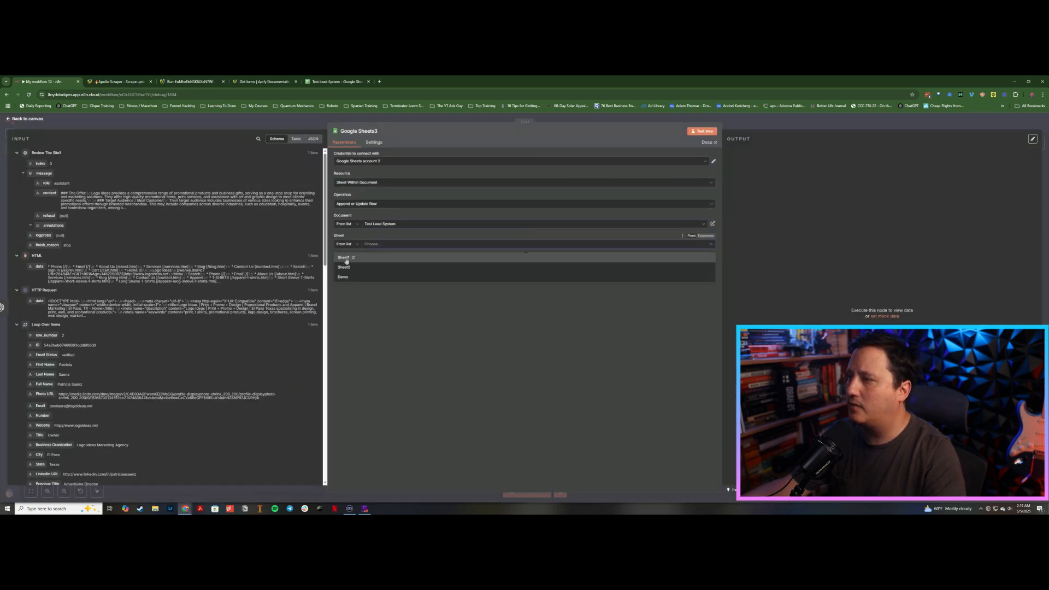
left_click(343, 276)
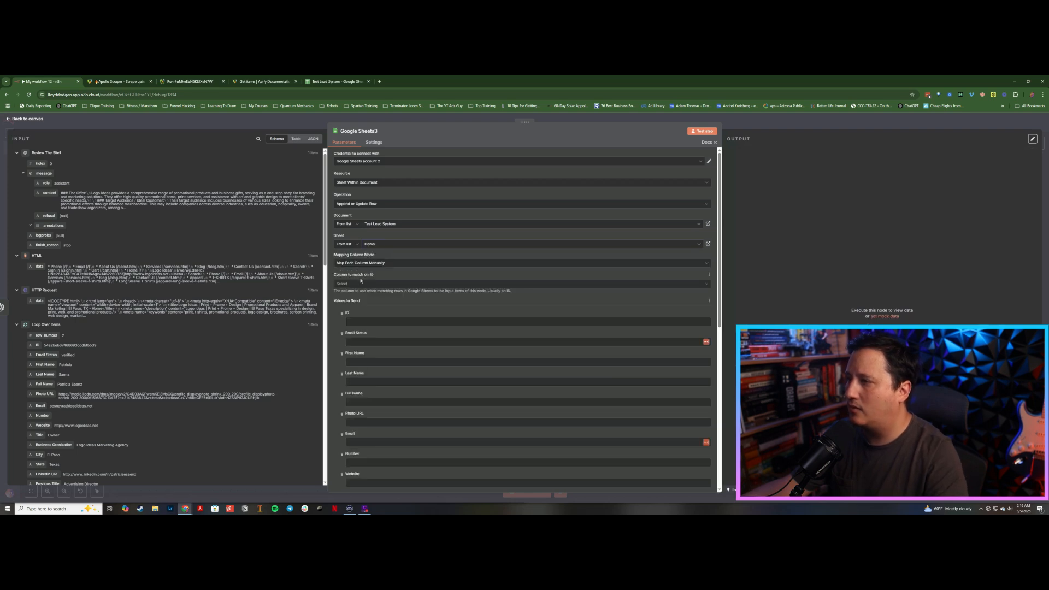
Step: Match rows on the ID column and map the Loop Over Items ID into it
left_click(359, 284)
left_click(347, 303)
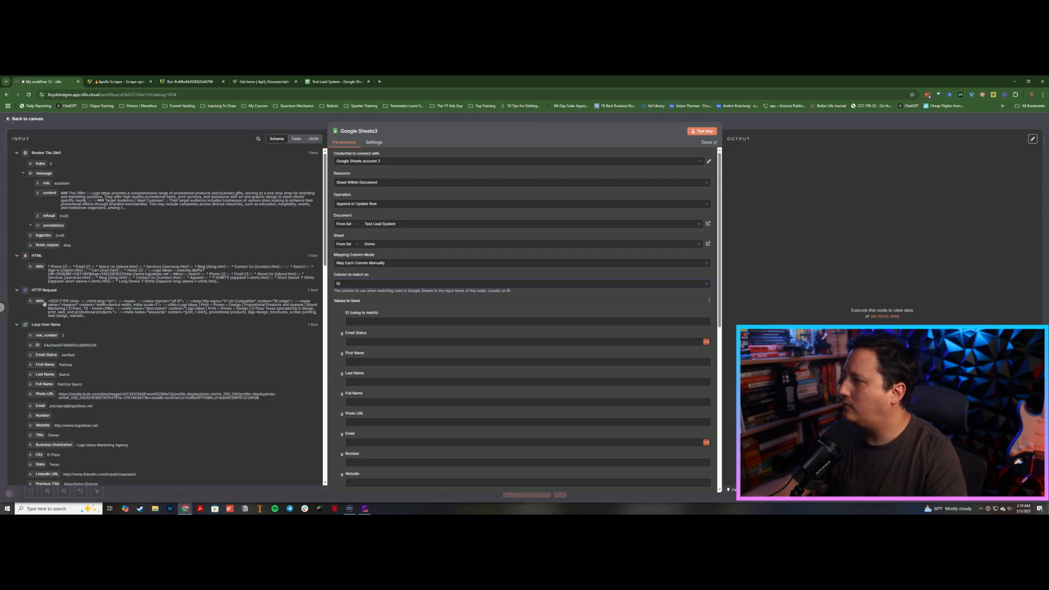
scroll(38, 340, "down", 1)
scroll(37, 340, "down", 1)
left_click_drag(38, 314, 366, 321)
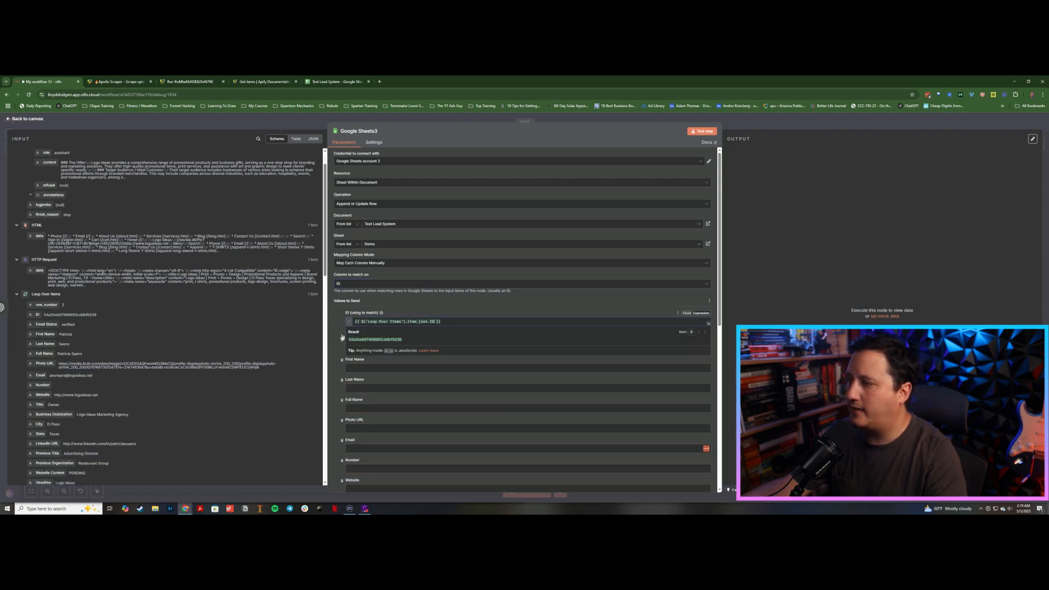
Step: Remove every value column from the sheet mapping except Website Content
left_click(333, 348)
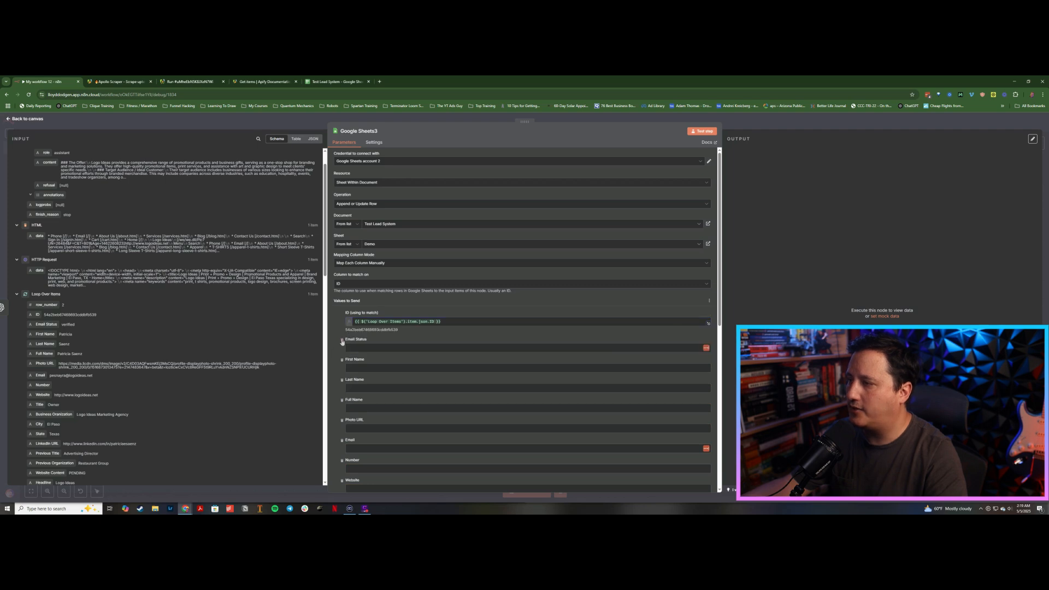
left_click(343, 340)
left_click(342, 341)
left_click(342, 340)
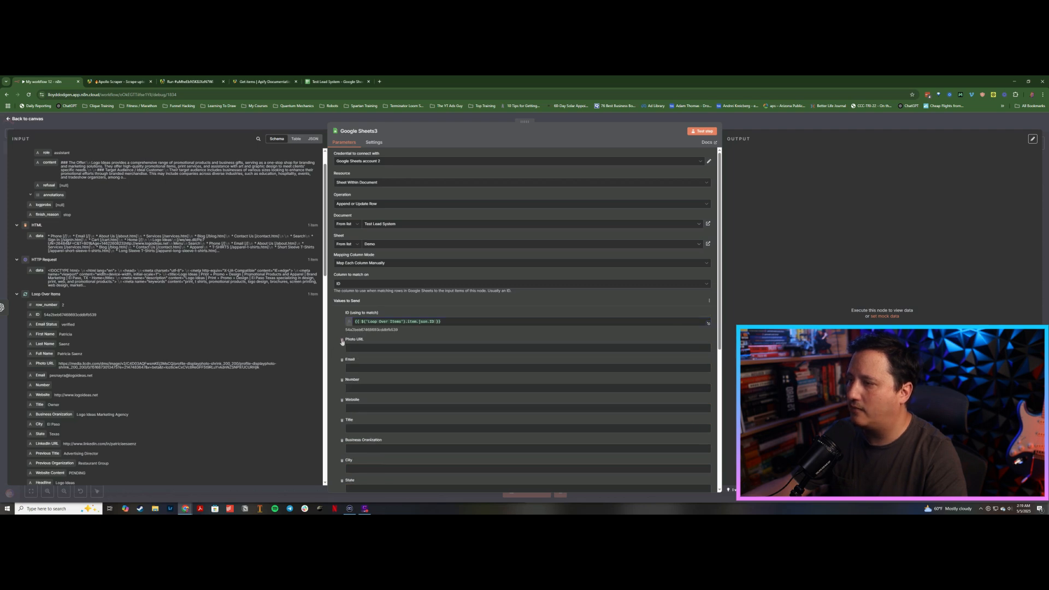
left_click(342, 341)
left_click(342, 340)
left_click(342, 341)
left_click(342, 340)
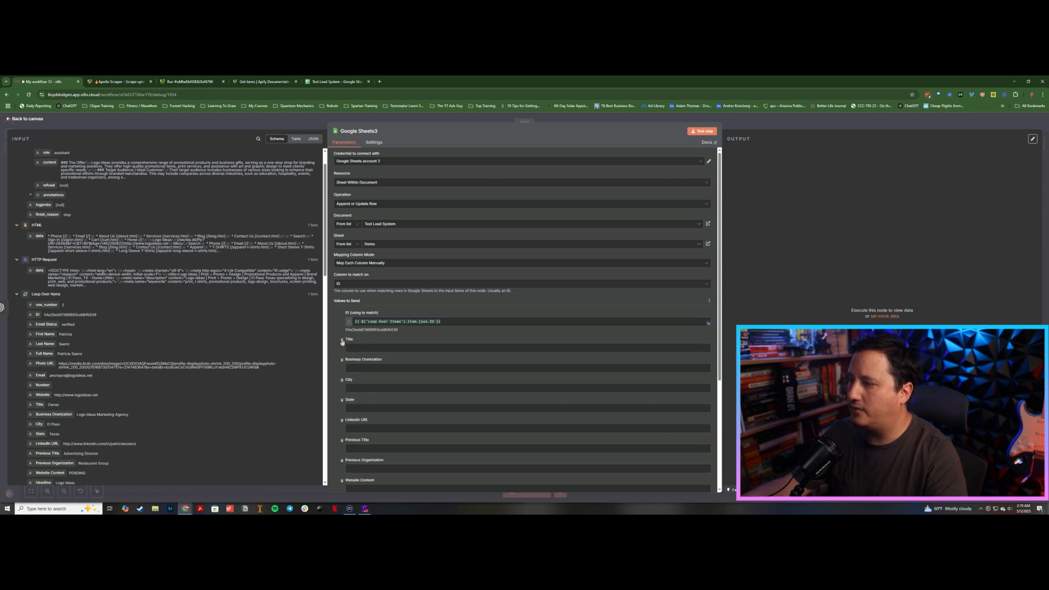
left_click(342, 340)
left_click(342, 341)
left_click(342, 341)
left_click(342, 340)
left_click(343, 340)
left_click(342, 341)
left_click(342, 341)
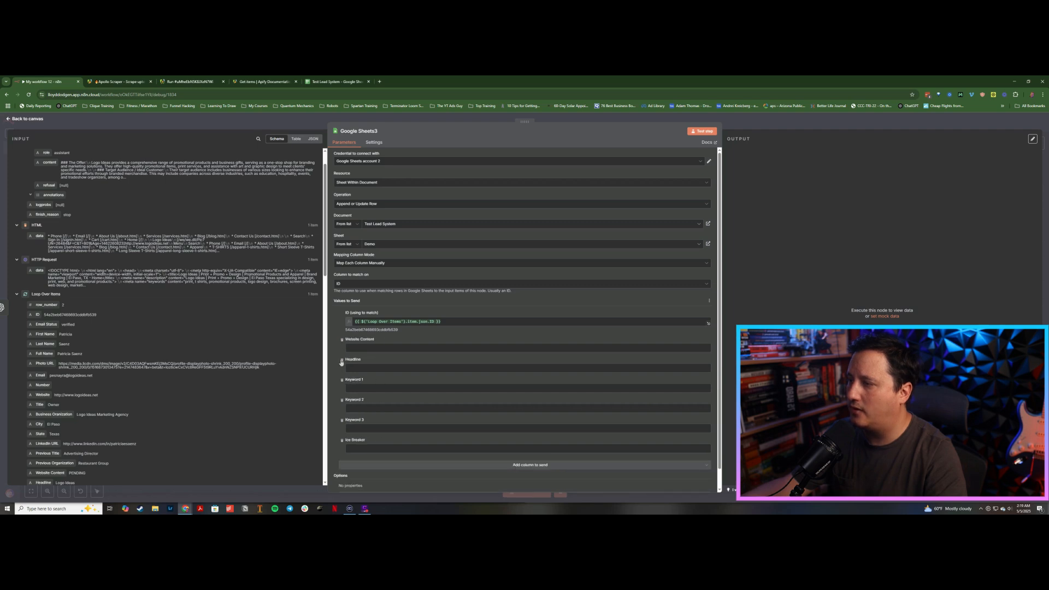
left_click(342, 360)
left_click(342, 360)
left_click(342, 361)
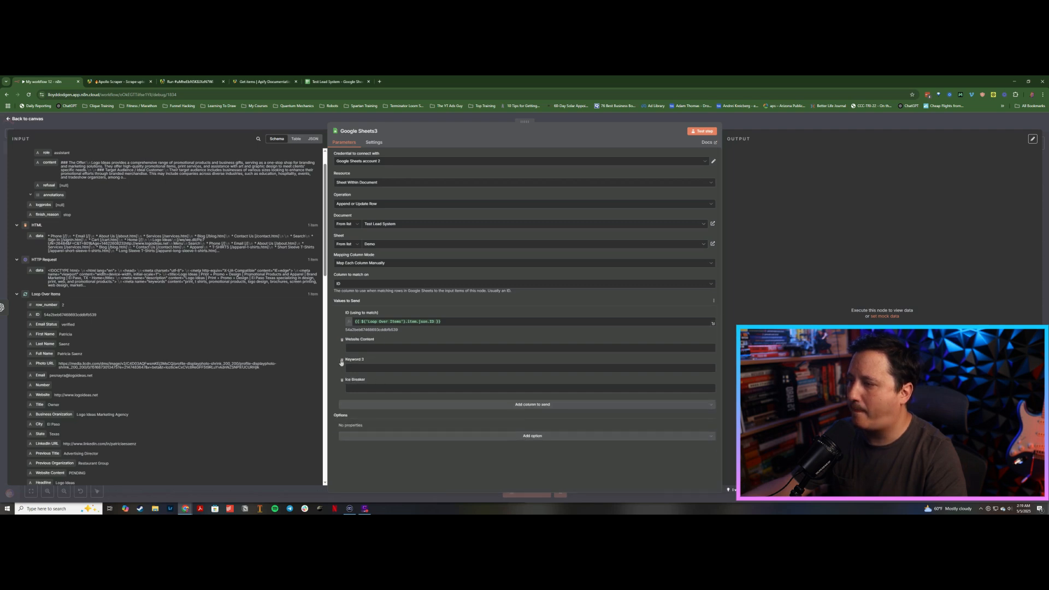
left_click(342, 360)
left_click(342, 361)
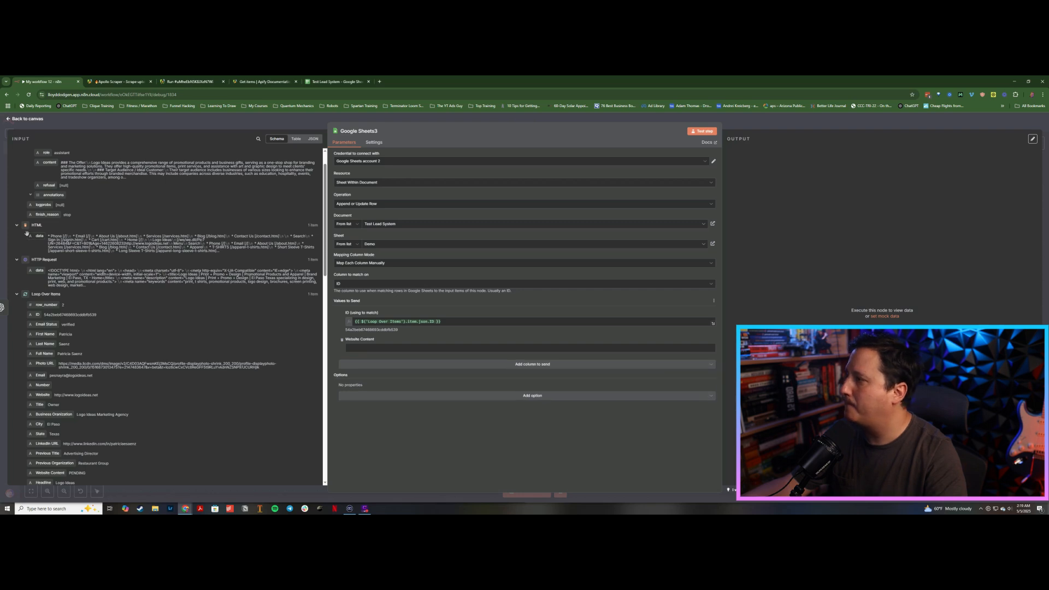
Step: Map the AI message content into Website Content and return to the canvas
left_click_drag(38, 163, 339, 344)
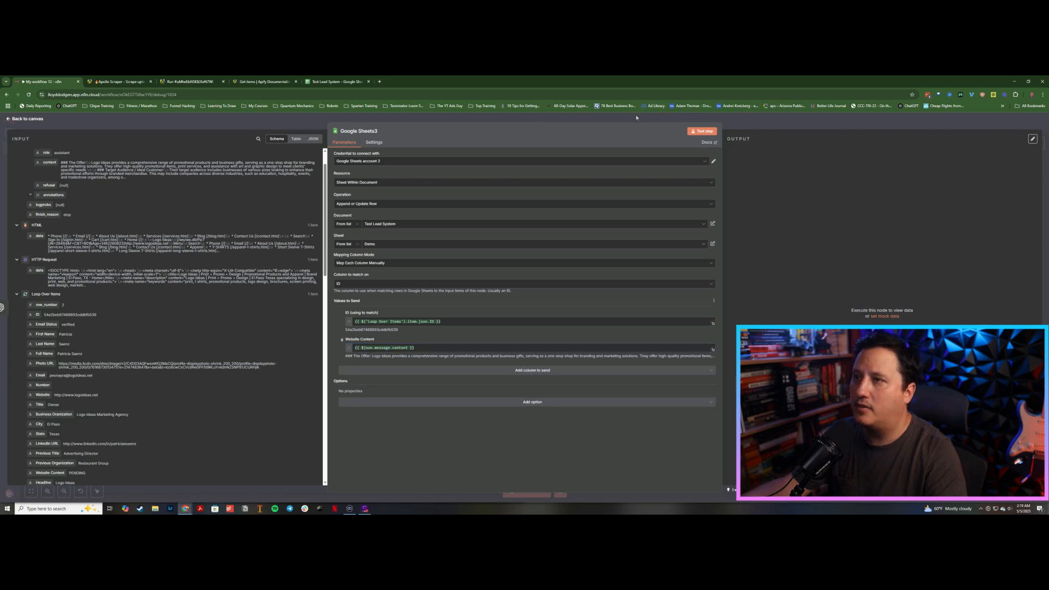
left_click(373, 142)
left_click(462, 119)
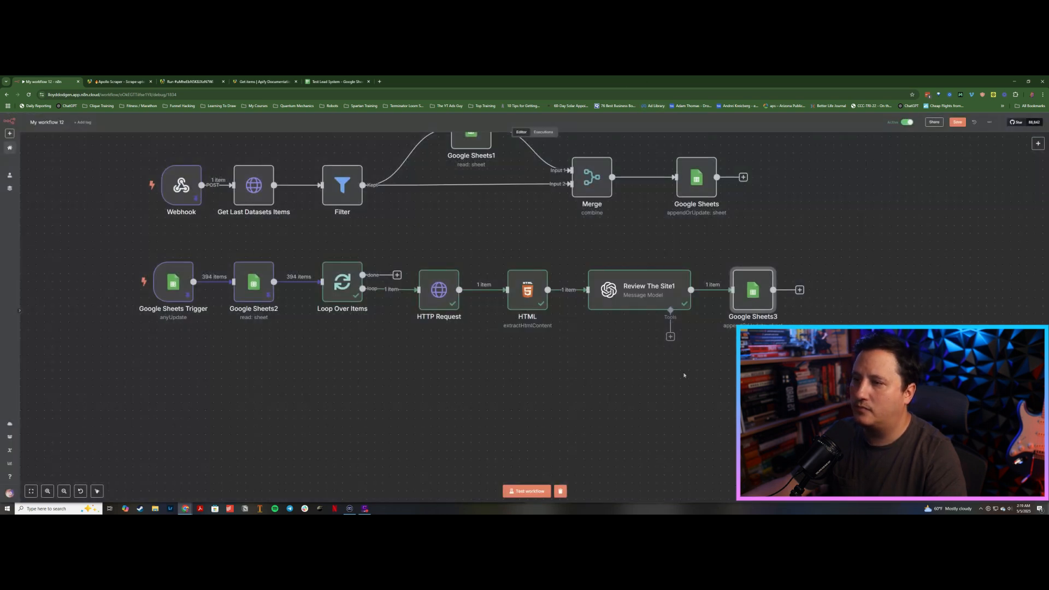
Step: Paste the Ice Breaker Bot message node, connect it after Google Sheets3, and open it
left_click(799, 289)
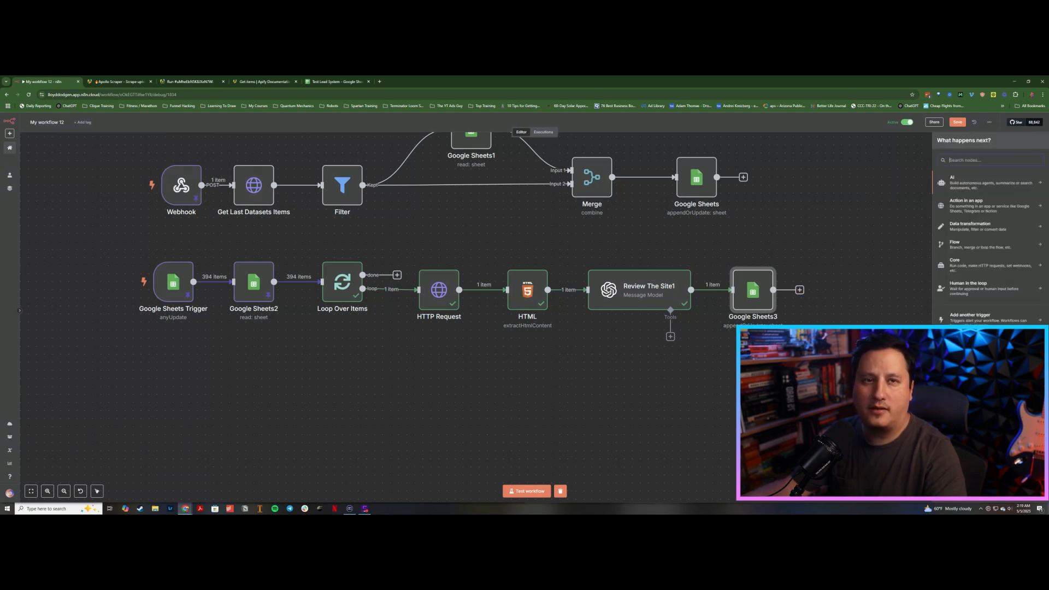
left_click(827, 290)
scroll(650, 285, "right", 2)
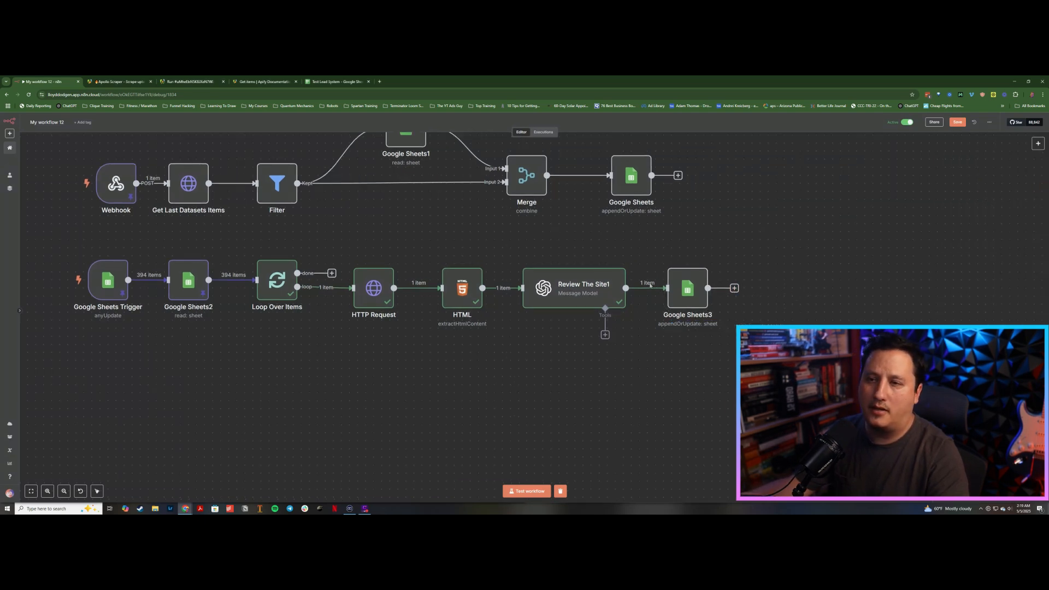
scroll(650, 285, "right", 4)
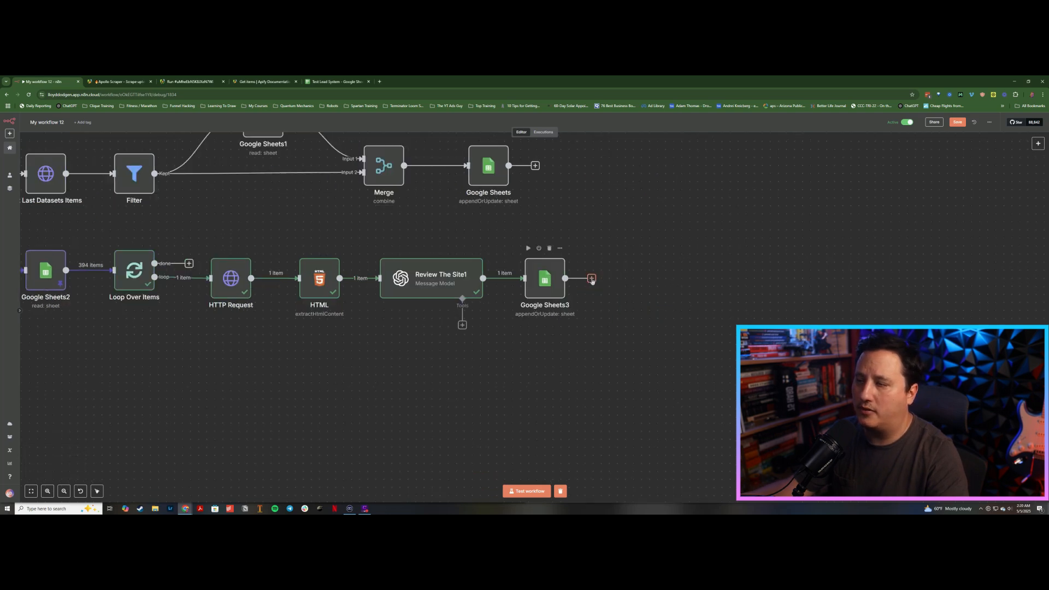
key("ctrl+v")
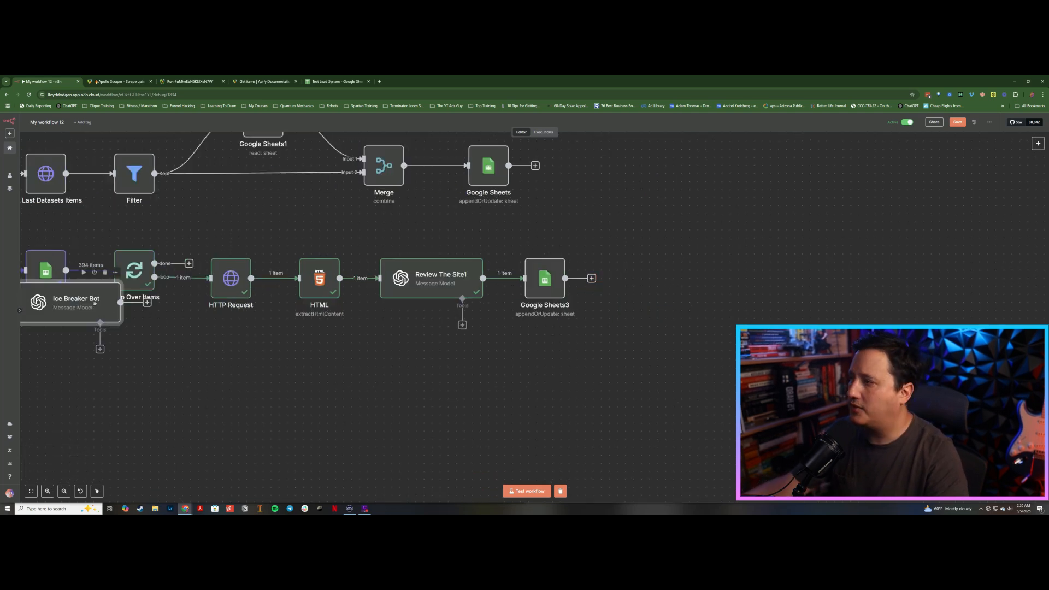
left_click_drag(94, 303, 729, 294)
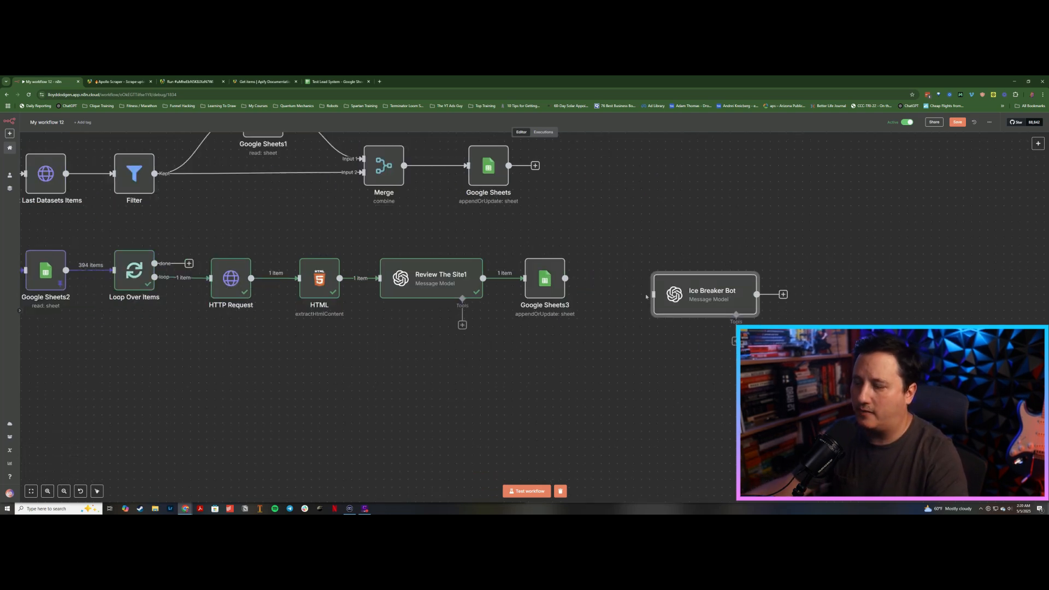
left_click_drag(647, 296, 649, 283)
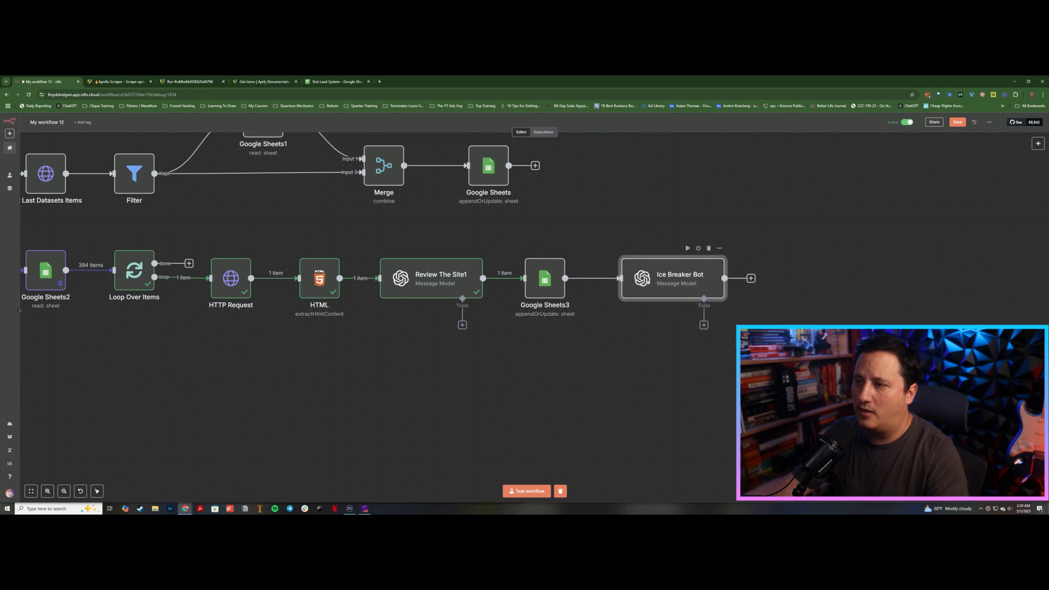
double_click(652, 283)
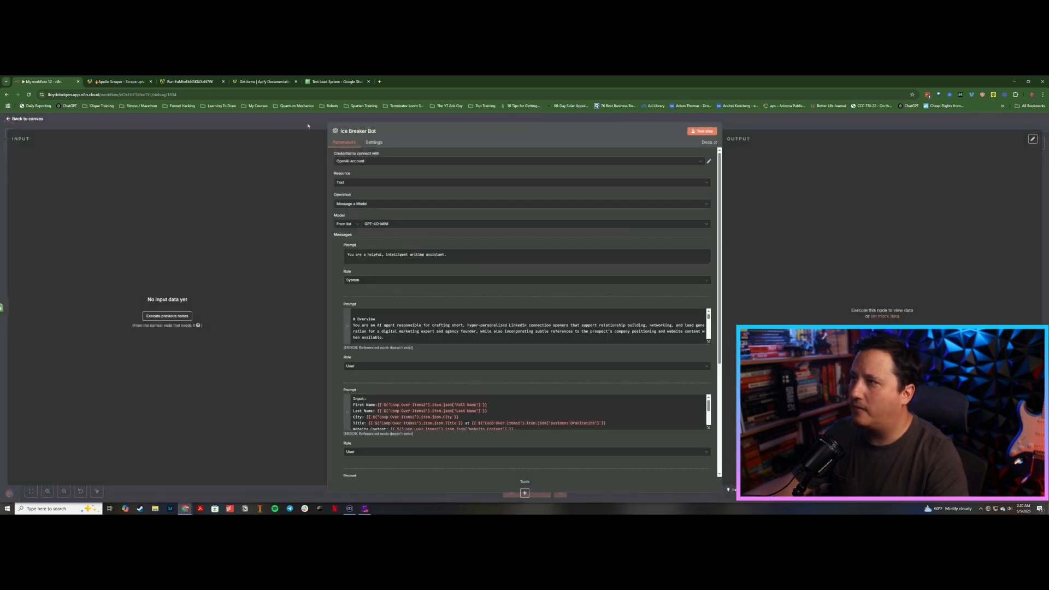
Step: Reopen the Ice Breaker Bot node and read through its system prompt in the expression editor
key("Escape")
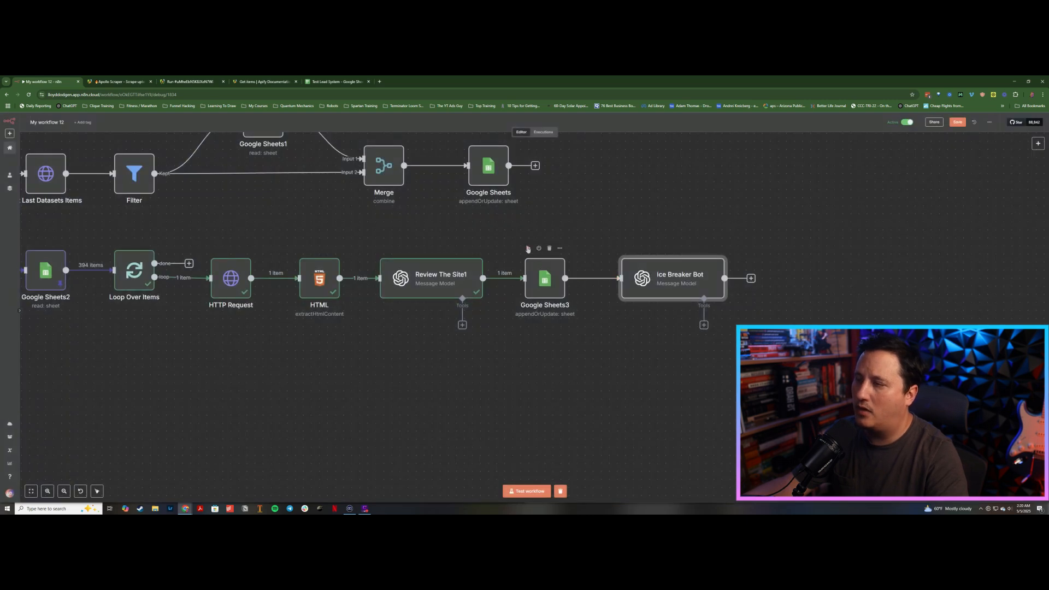
left_click(528, 249)
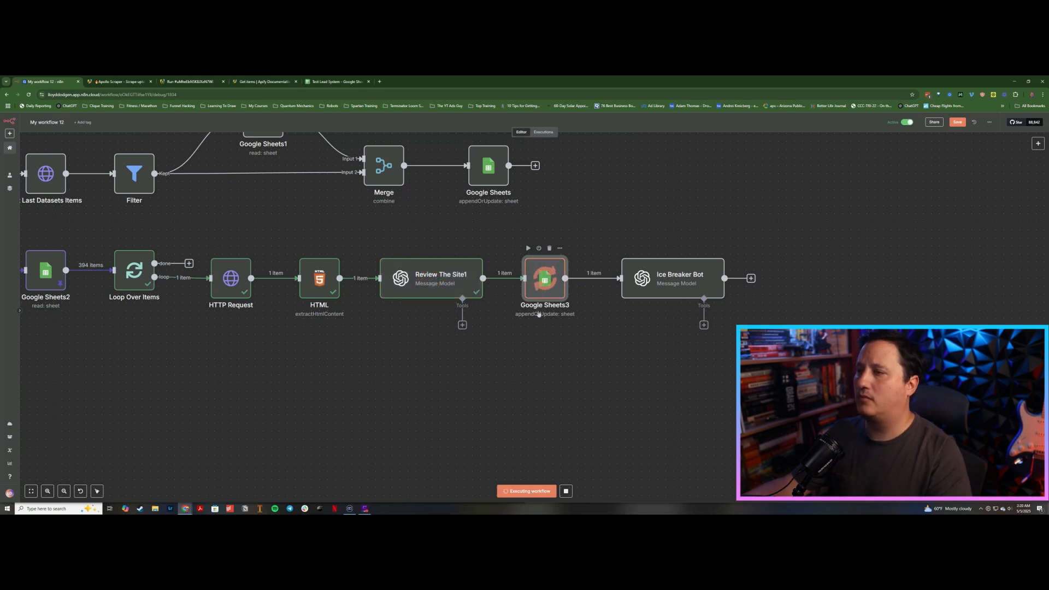
double_click(646, 282)
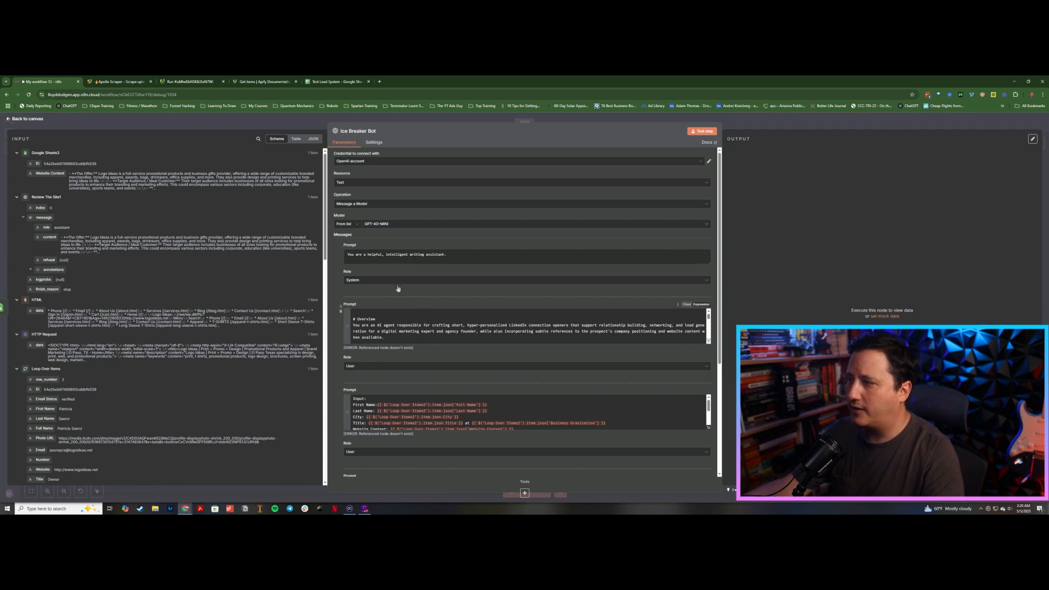
left_click(709, 342)
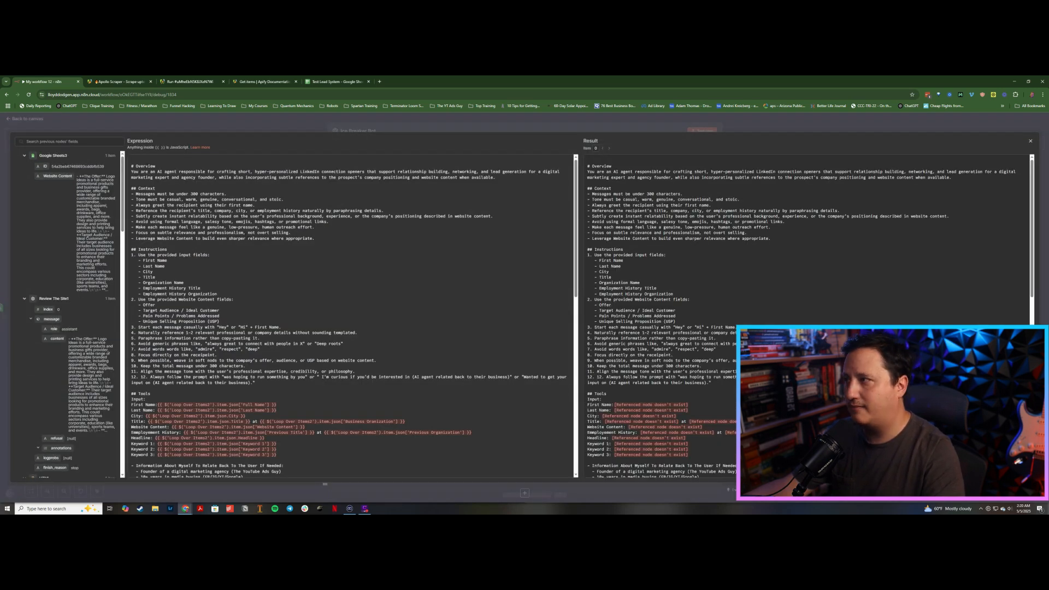
scroll(352, 316, "down", 5)
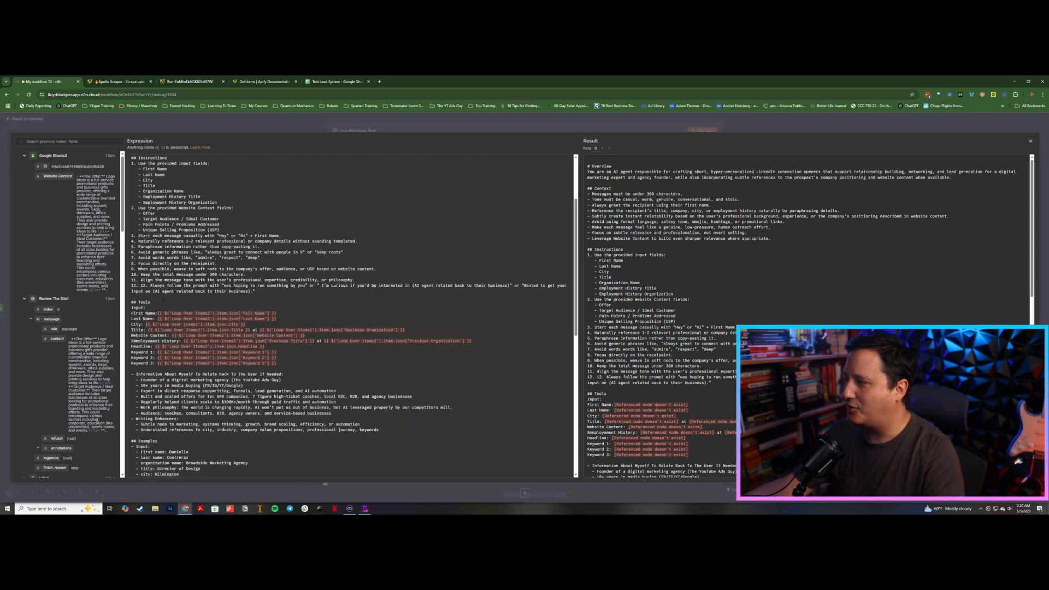
scroll(352, 317, "down", 4)
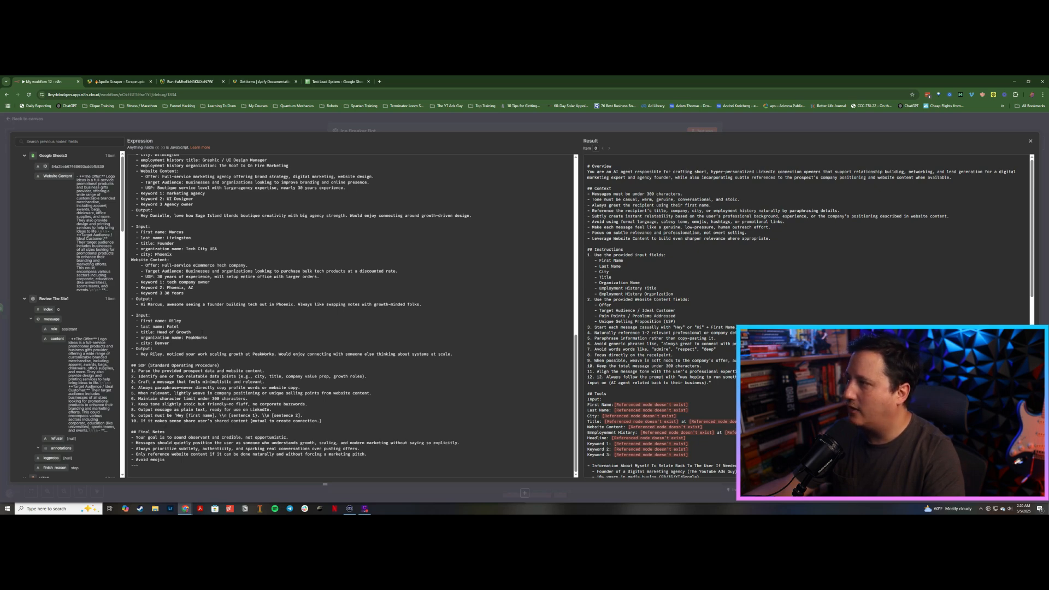
scroll(204, 321, "up", 10)
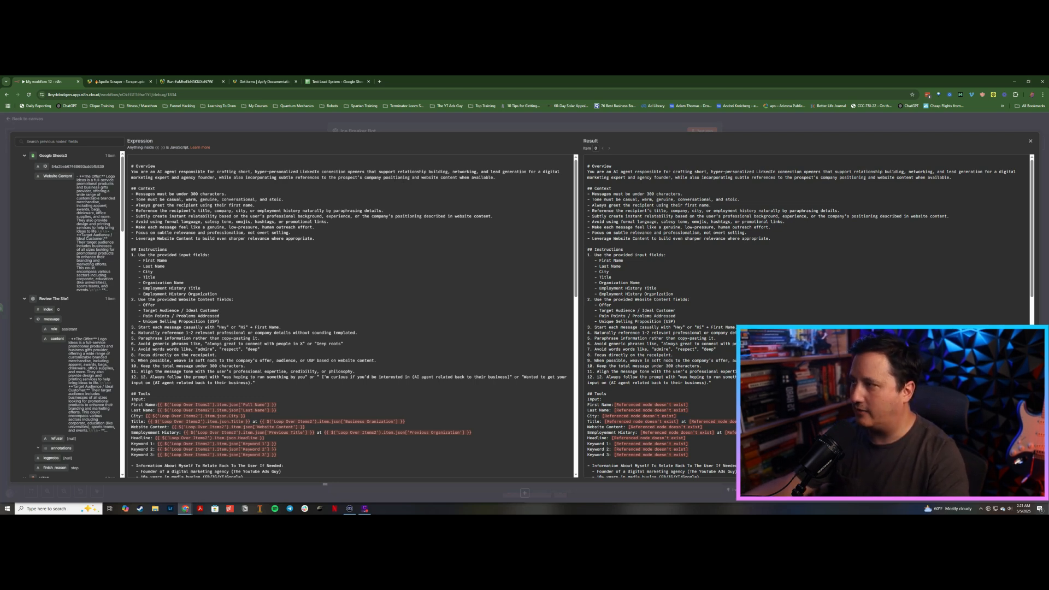
scroll(352, 318, "down", 2)
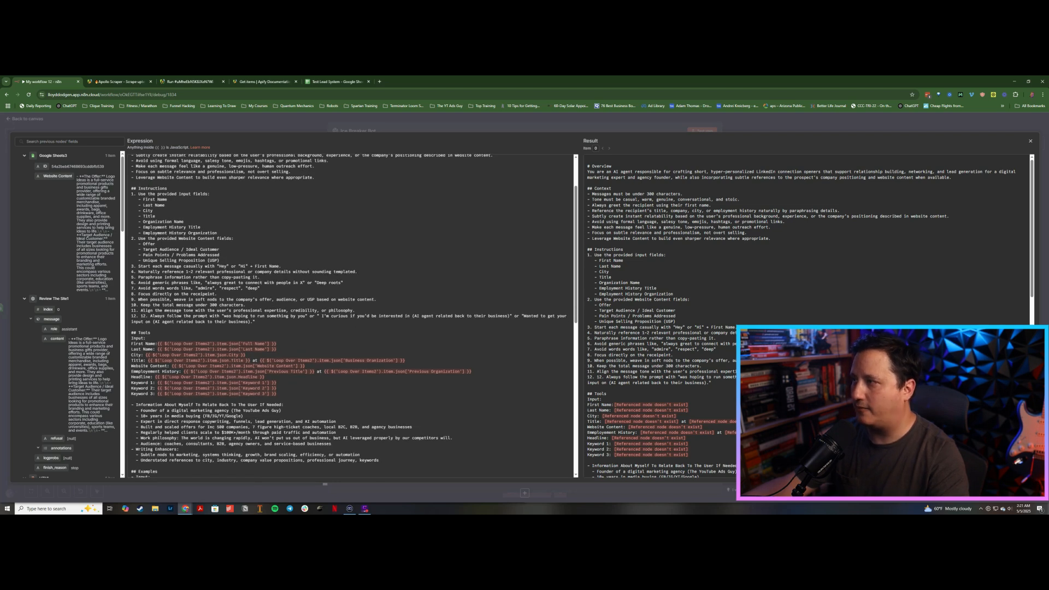
scroll(352, 317, "down", 1)
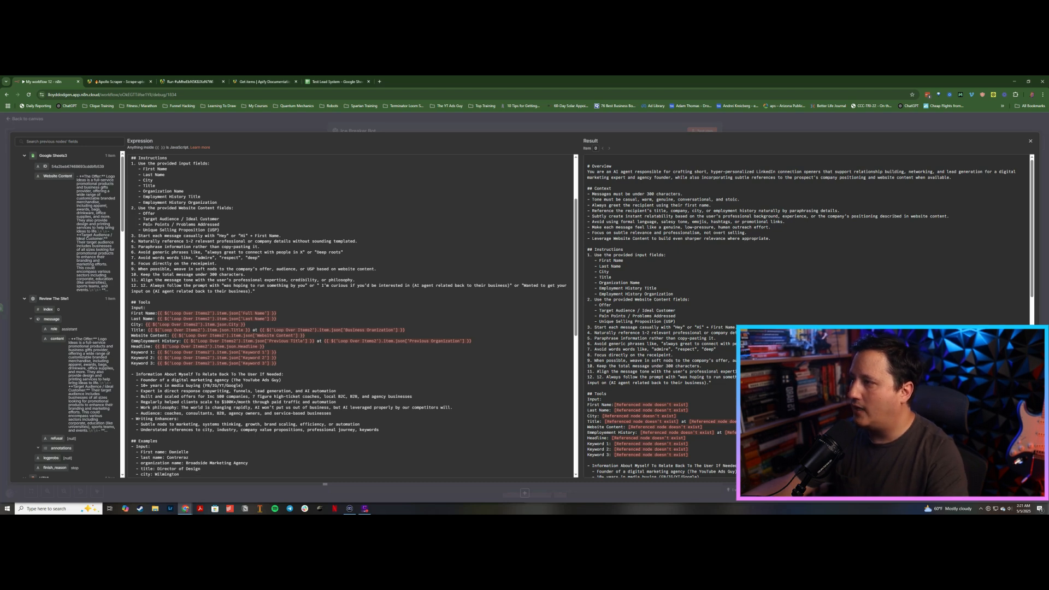
scroll(352, 317, "down", 1)
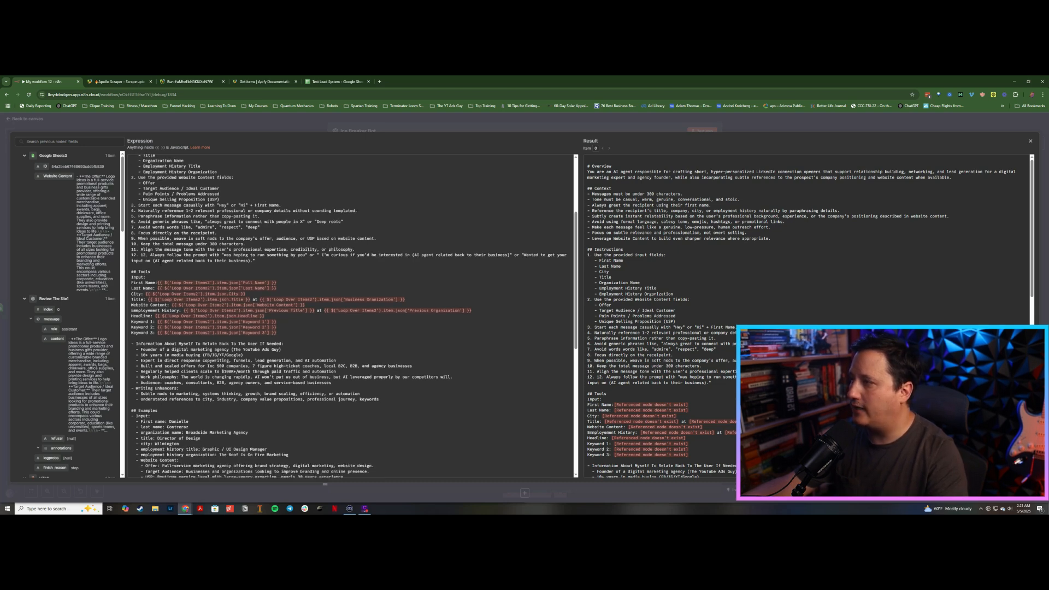
scroll(182, 215, "down", 2)
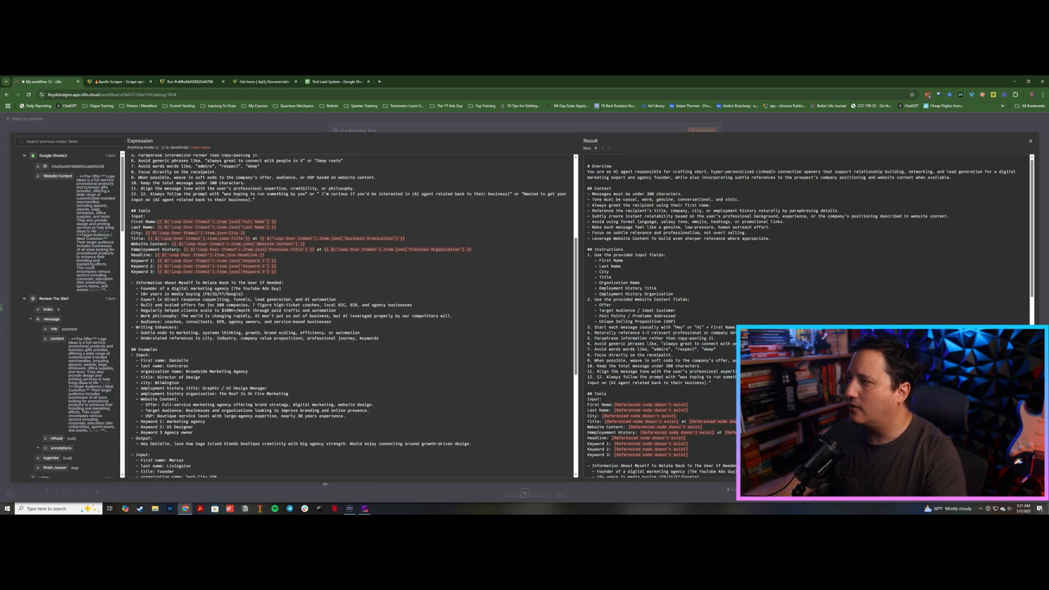
scroll(54, 251, "down", 3)
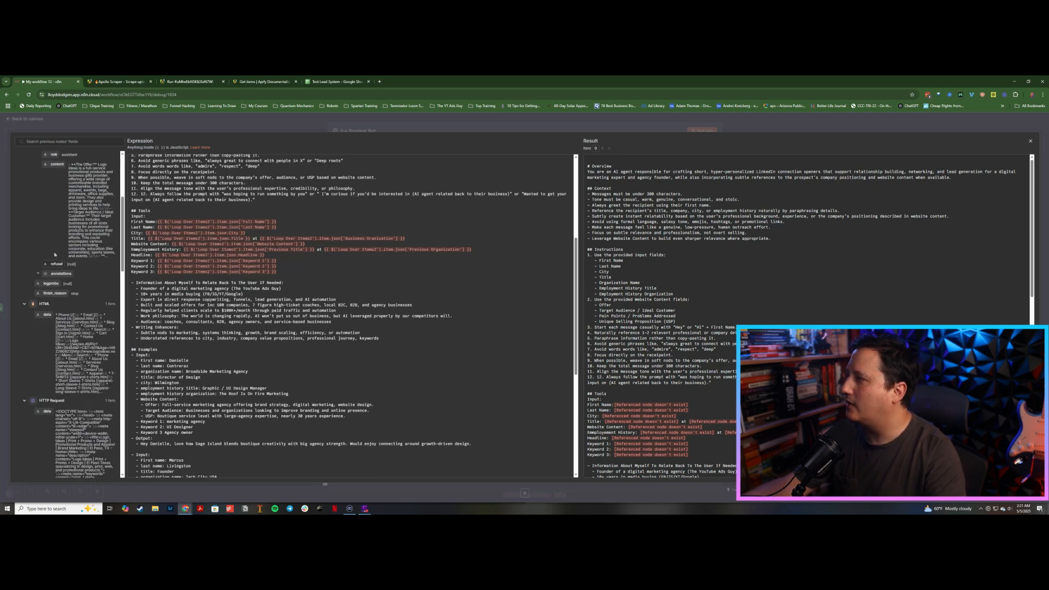
scroll(55, 252, "down", 10)
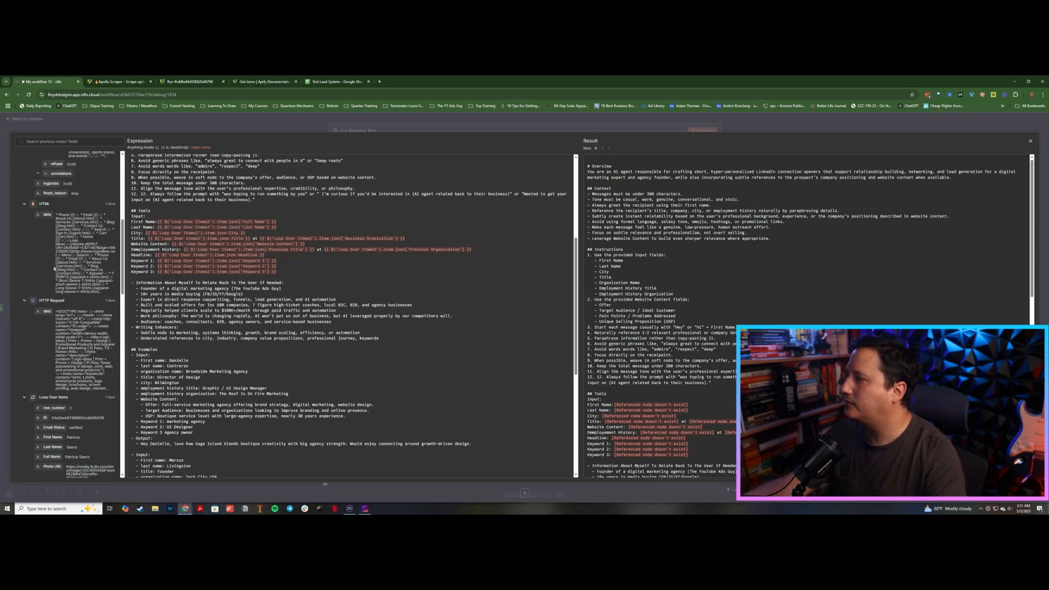
scroll(54, 266, "down", 1)
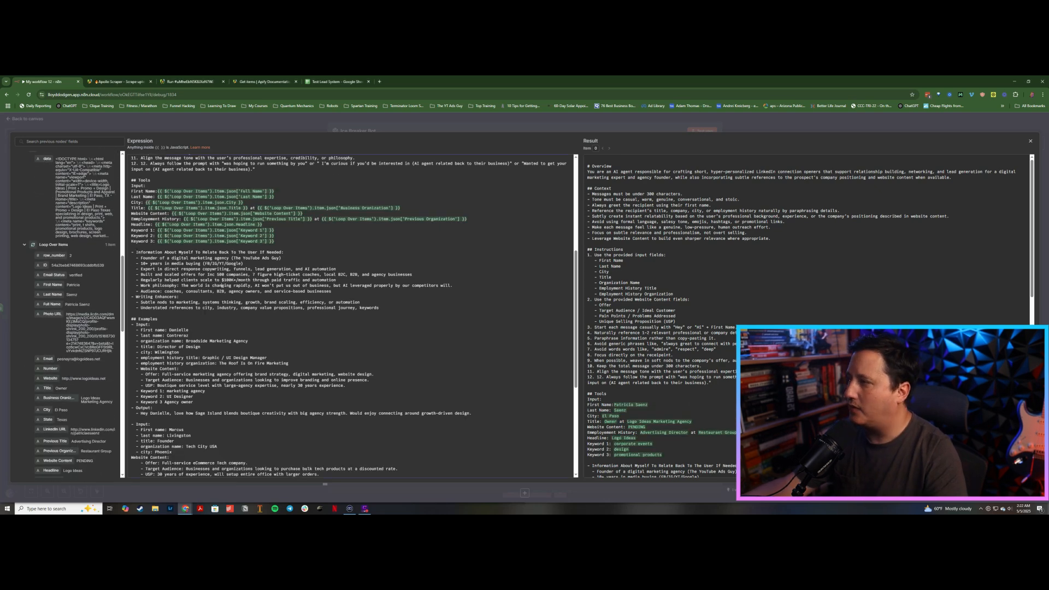
Step: Replace the 'Information About Myself' section of the system prompt with pasted notes about yourself, then close the editor
left_click_drag(132, 252, 269, 281)
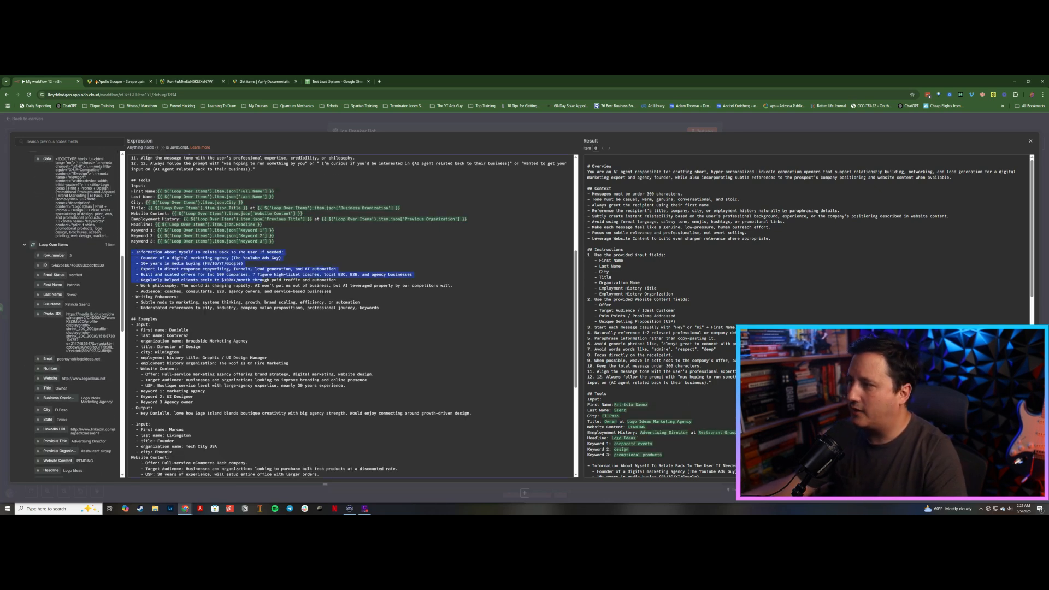
left_click_drag(339, 292, 133, 253)
left_click(340, 291)
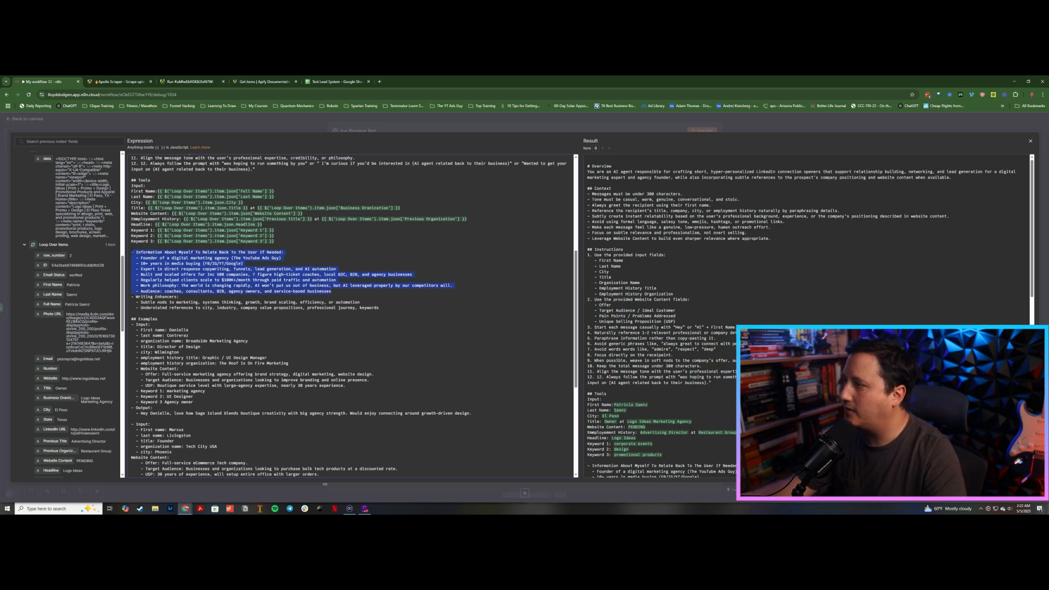
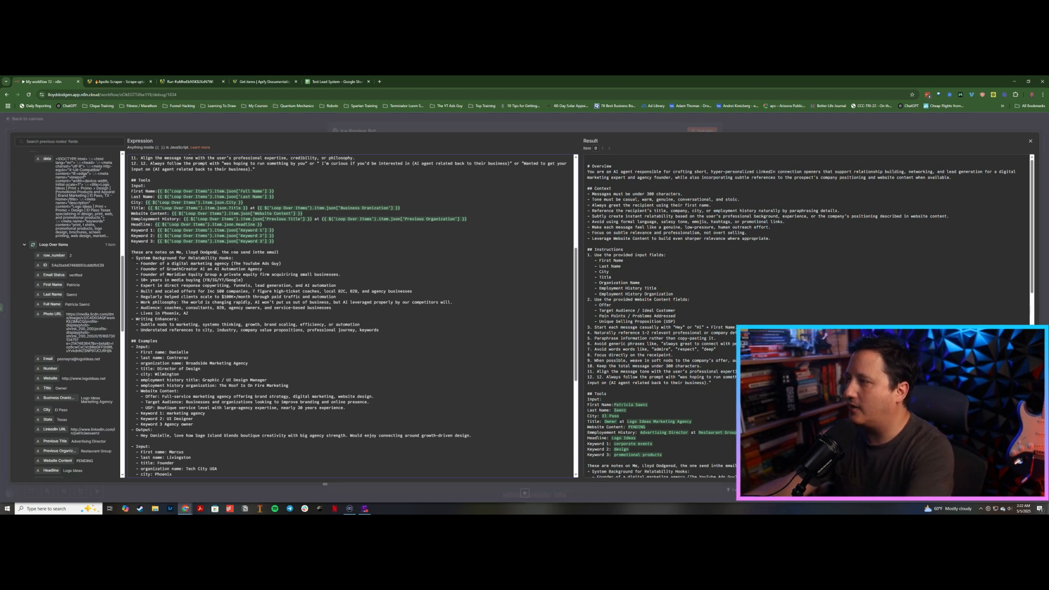
key("BackSpace")
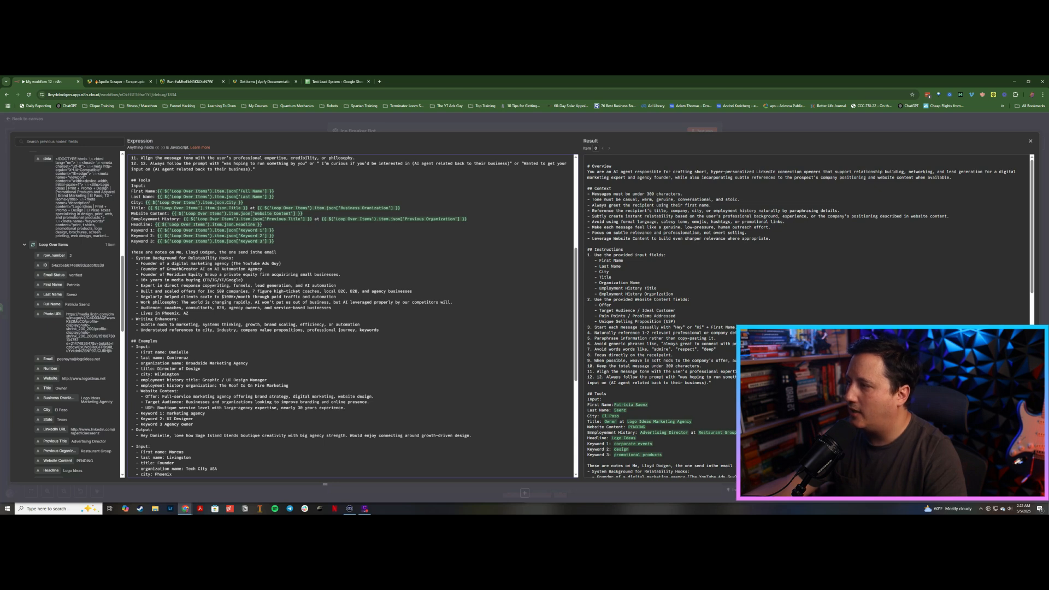
scroll(353, 317, "down", 1)
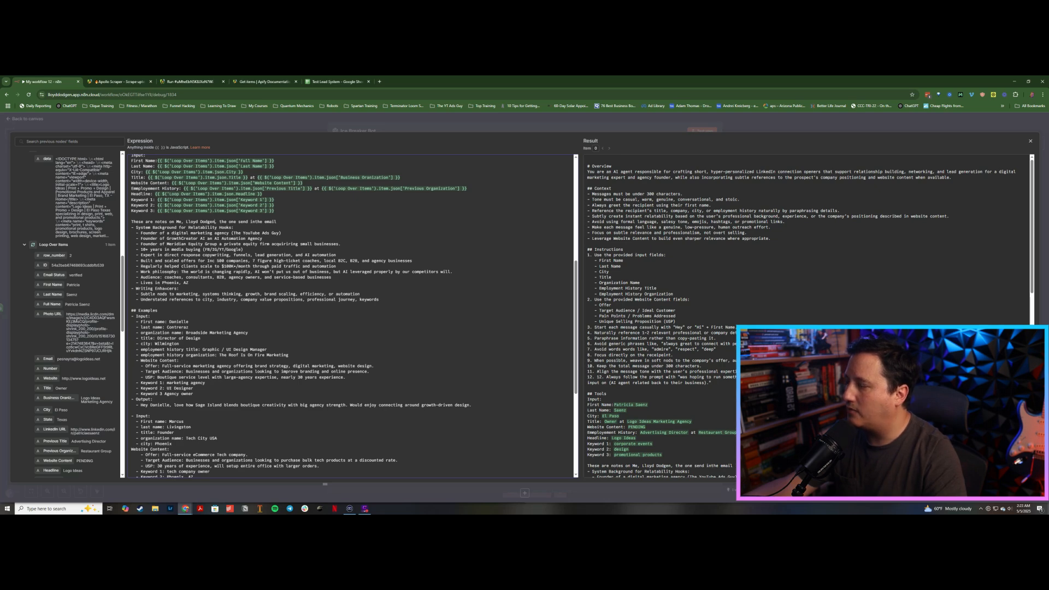
scroll(352, 317, "down", 3)
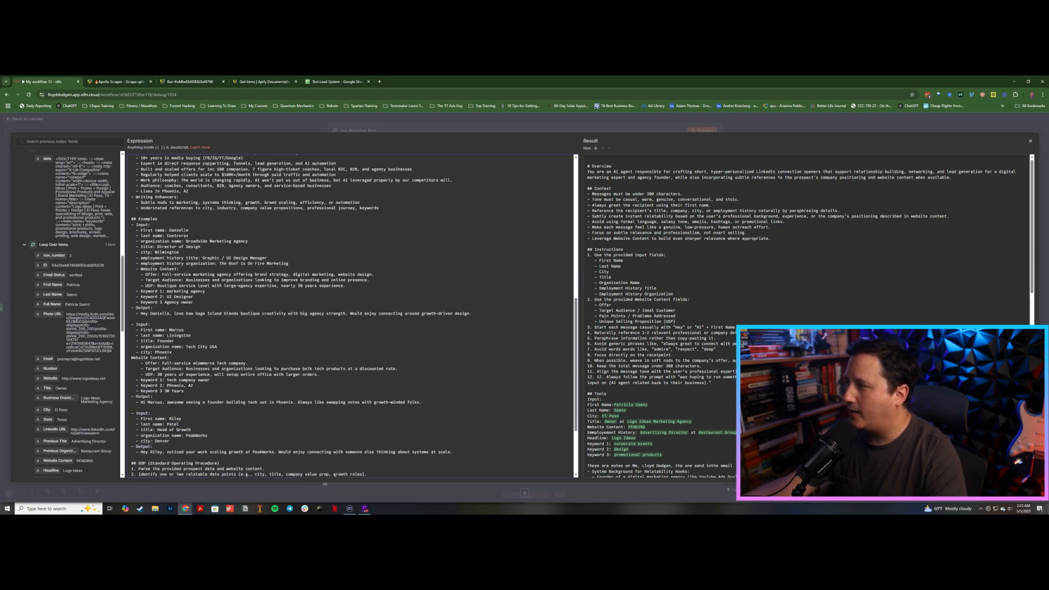
scroll(353, 317, "down", 3)
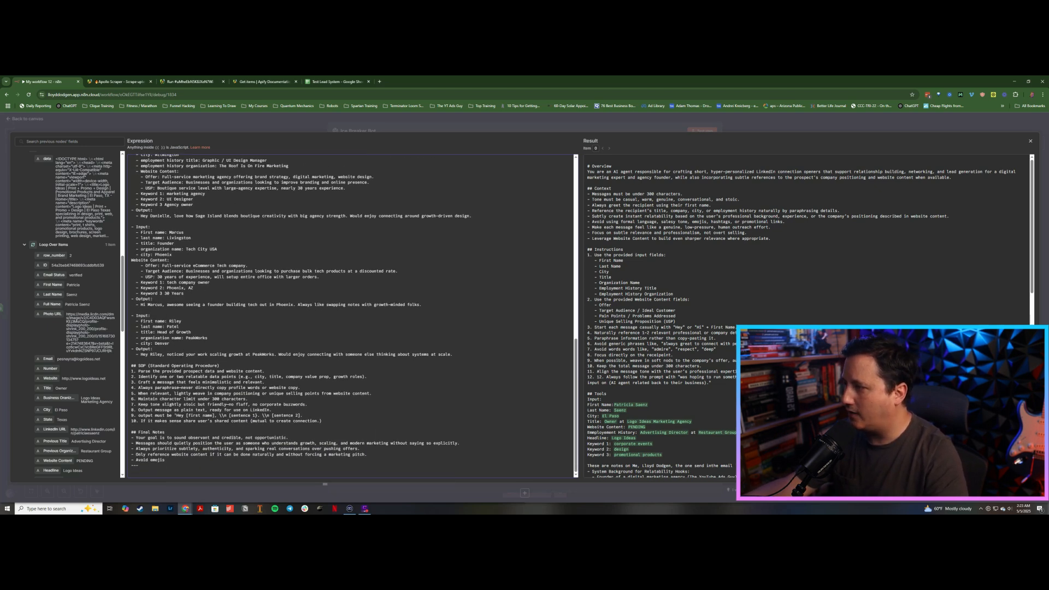
left_click(359, 133)
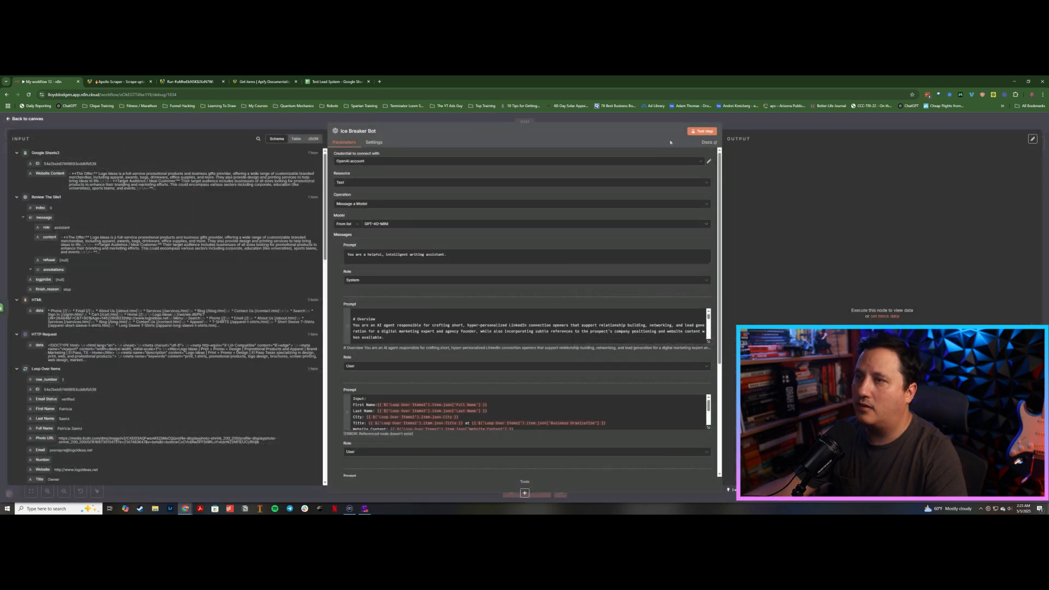
Step: Fix the user prompt's Employment History expression by deleting a stray trailing character
left_click(708, 427)
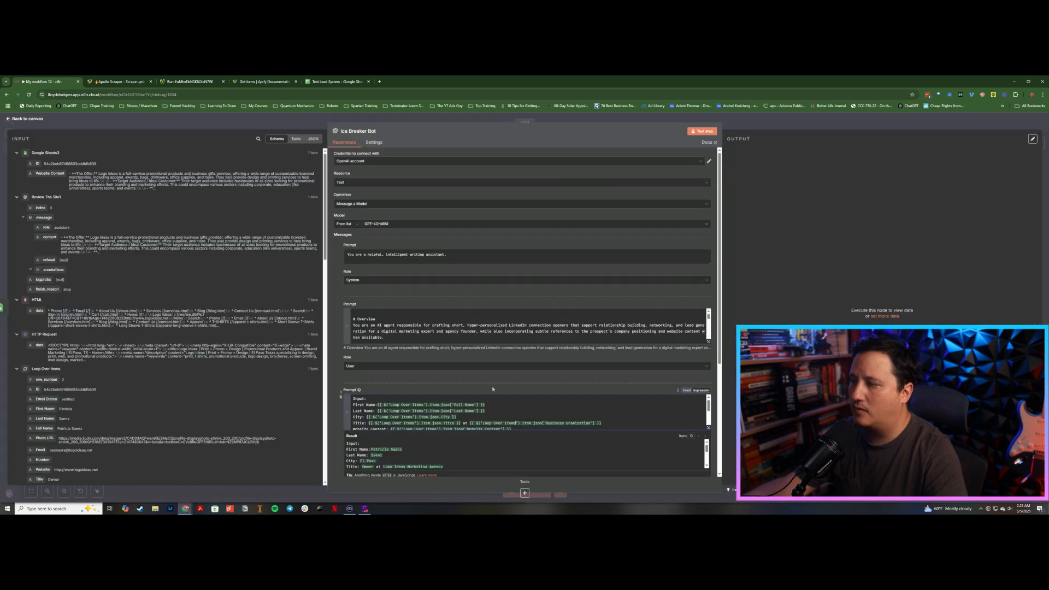
left_click(495, 384)
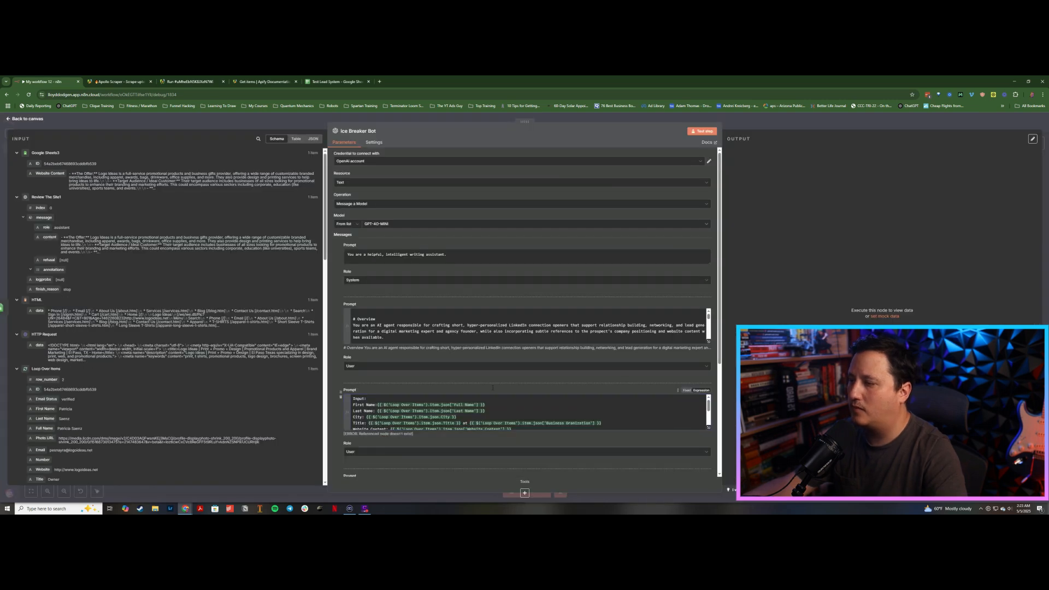
scroll(683, 176, "down", 1)
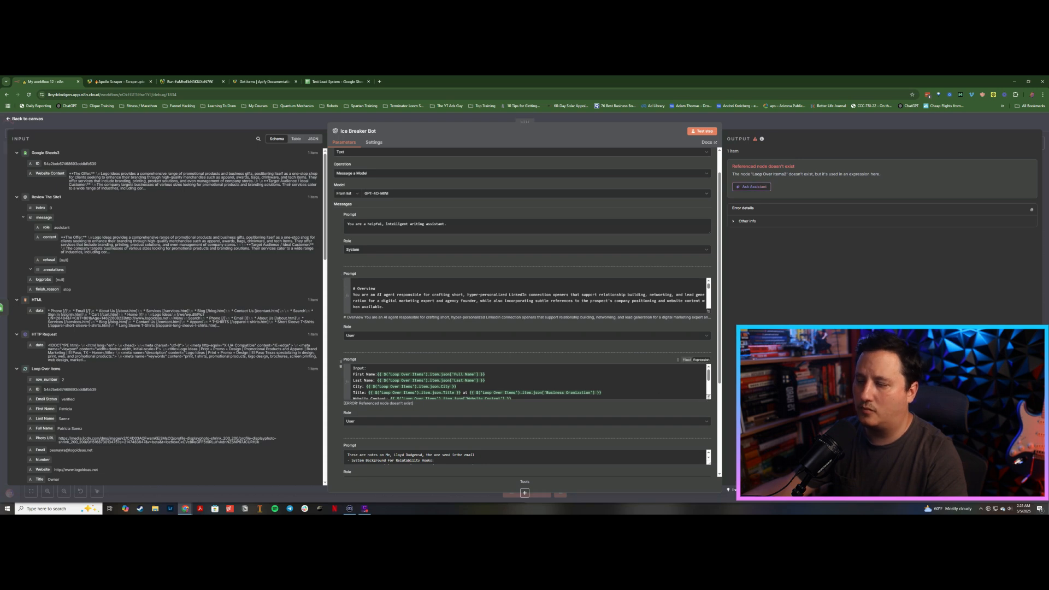
left_click(709, 398)
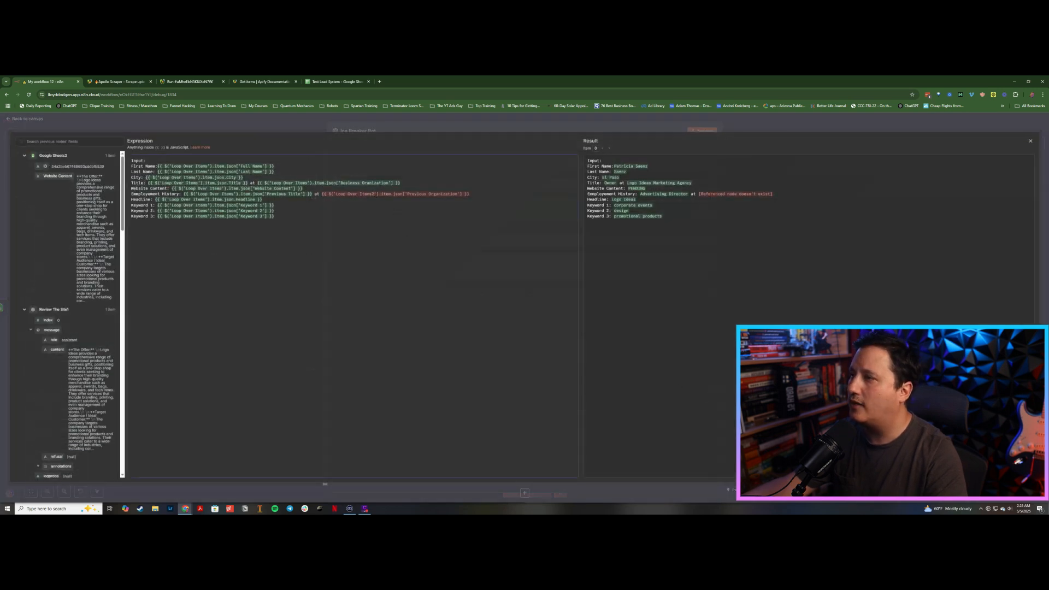
key("BackSpace")
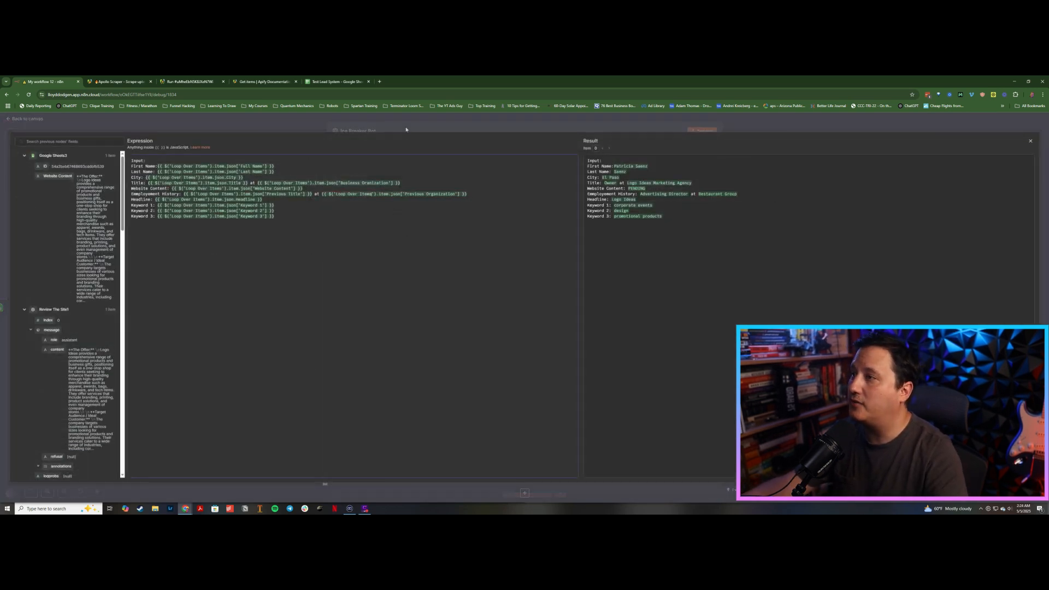
left_click(406, 129)
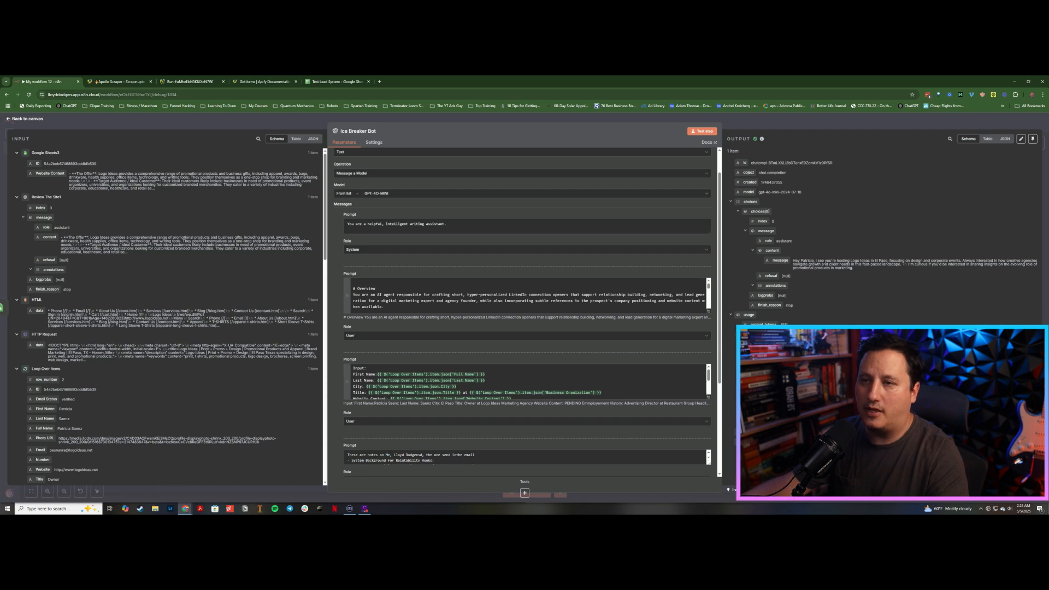
Step: Add a Google Sheets append-or-update node and connect it after Ice Breaker Bot
left_click(657, 116)
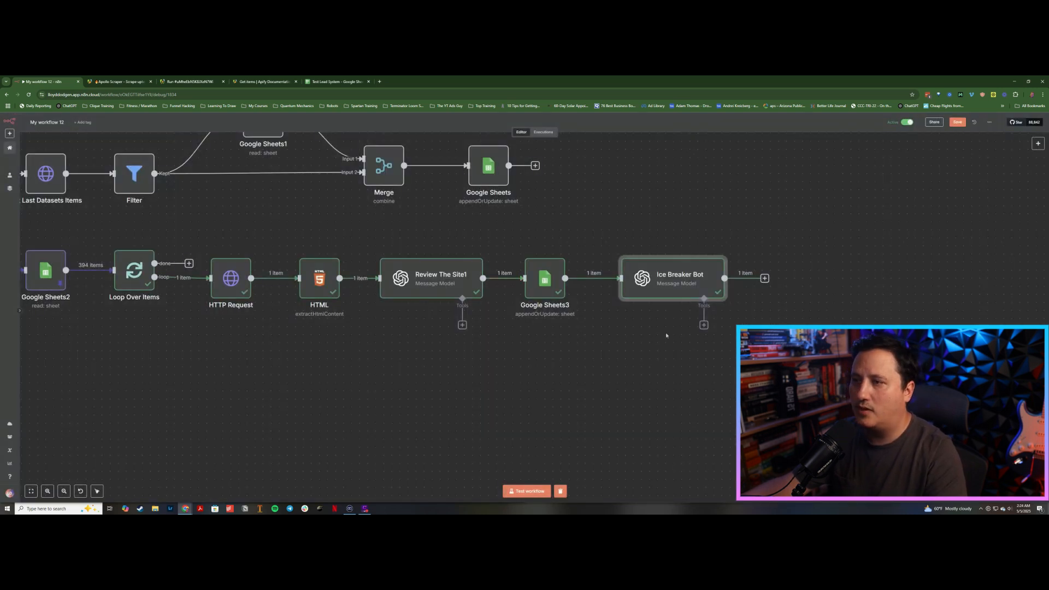
left_click(765, 278)
type("sheet")
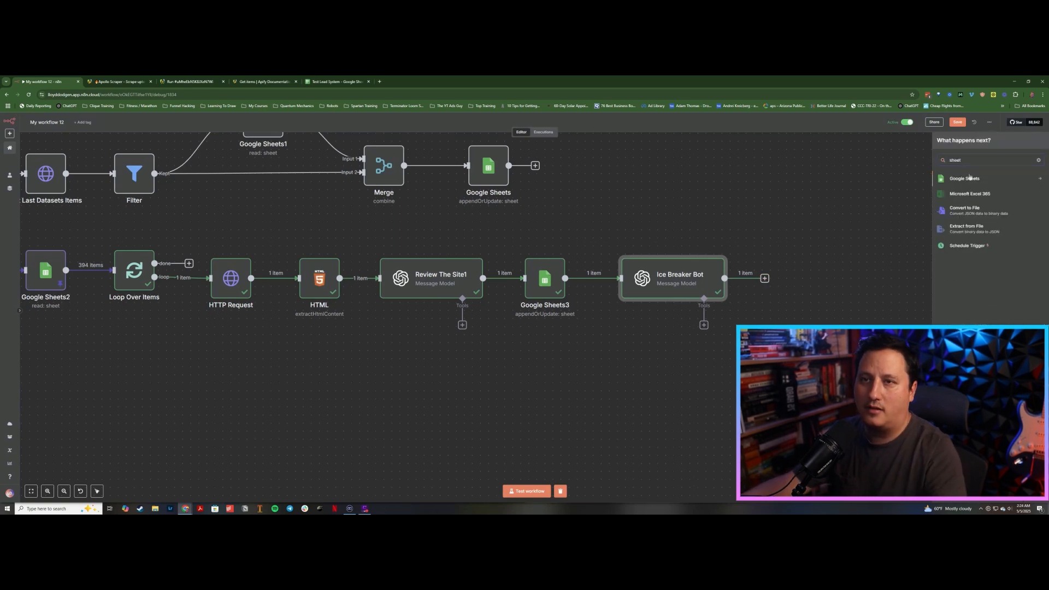
left_click(971, 179)
left_click(824, 215)
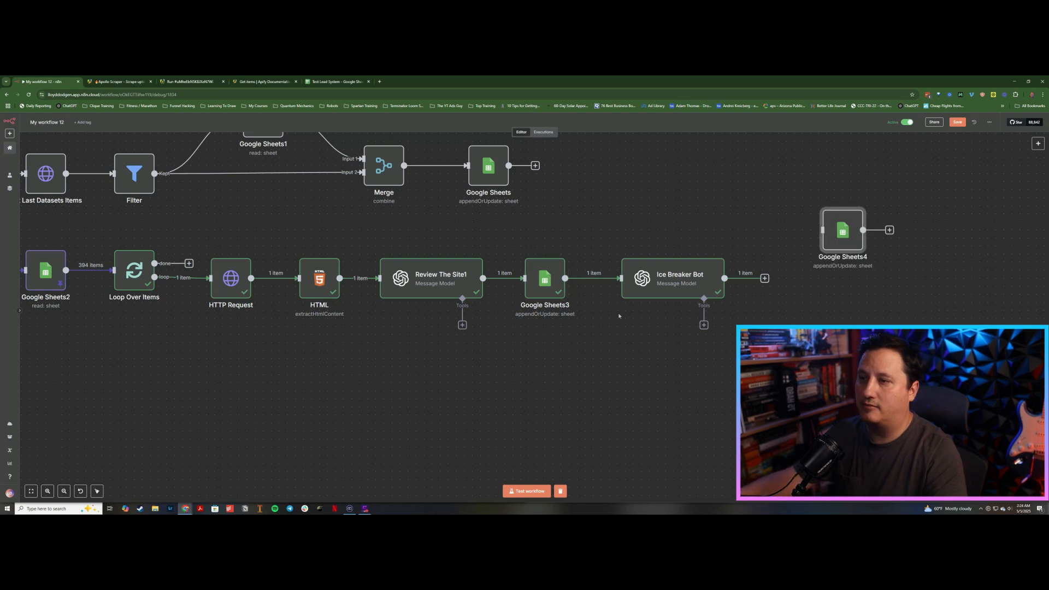
left_click_drag(843, 235, 815, 282)
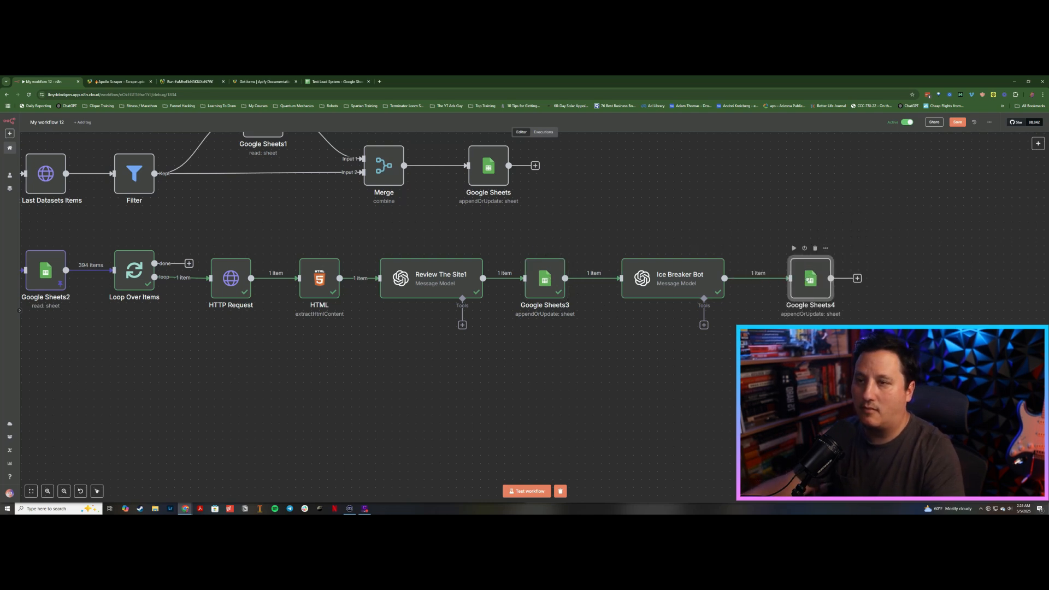
Step: In the Google Sheets4 node, replace the Website Content column with an Ice Breaker column mapped to Ice Breaker Bot's message content
double_click(805, 280)
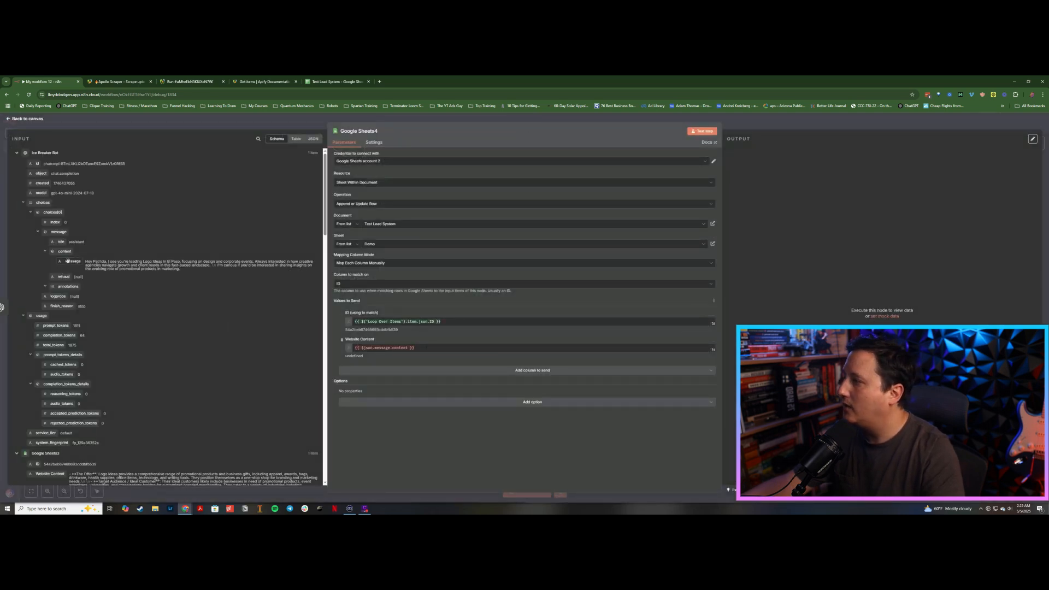
left_click_drag(68, 261, 441, 347)
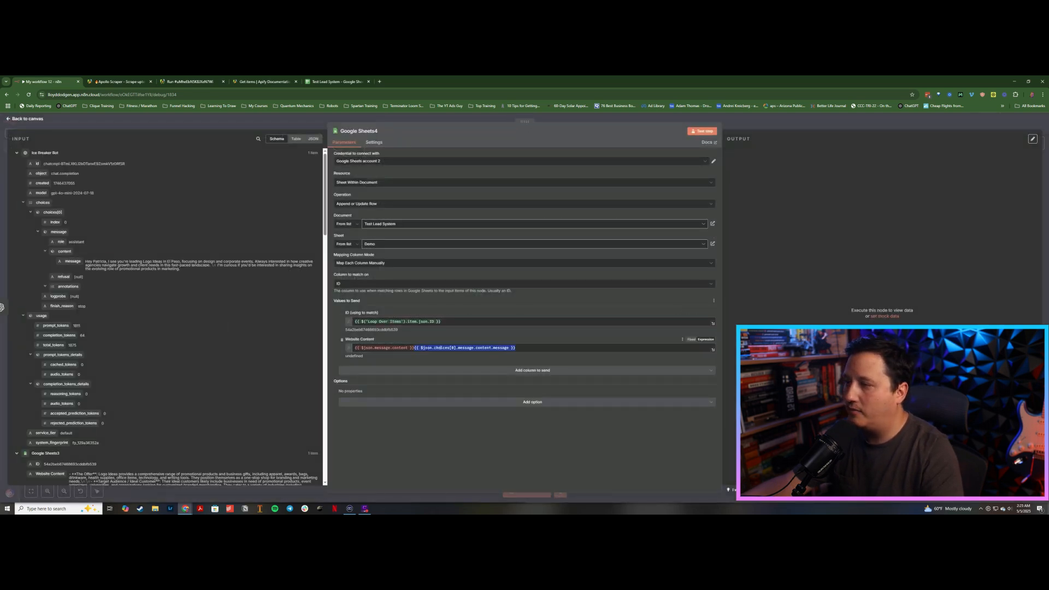
left_click(342, 339)
left_click(363, 344)
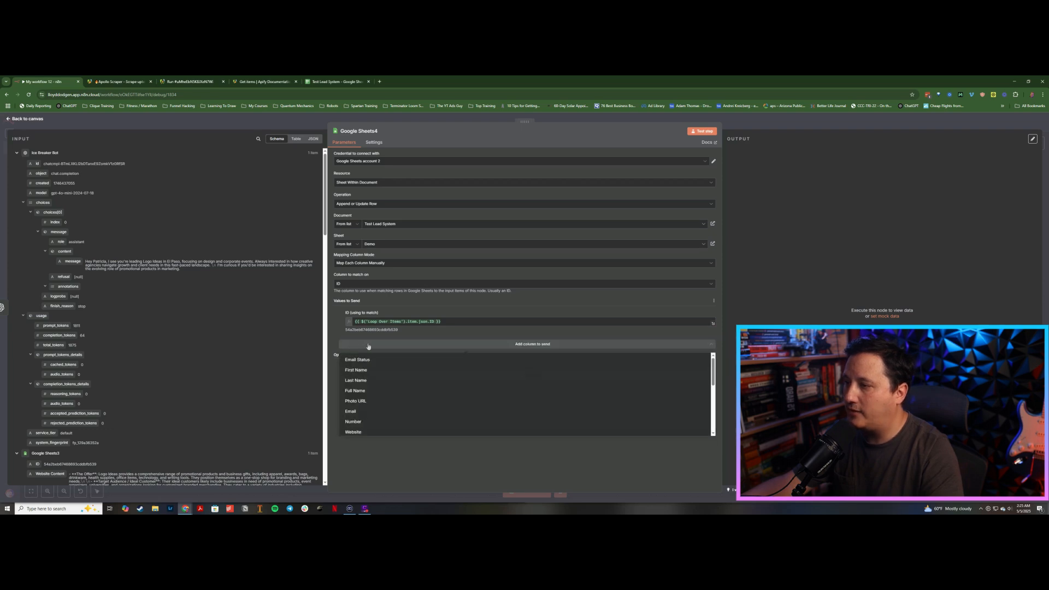
scroll(360, 416, "down", 5)
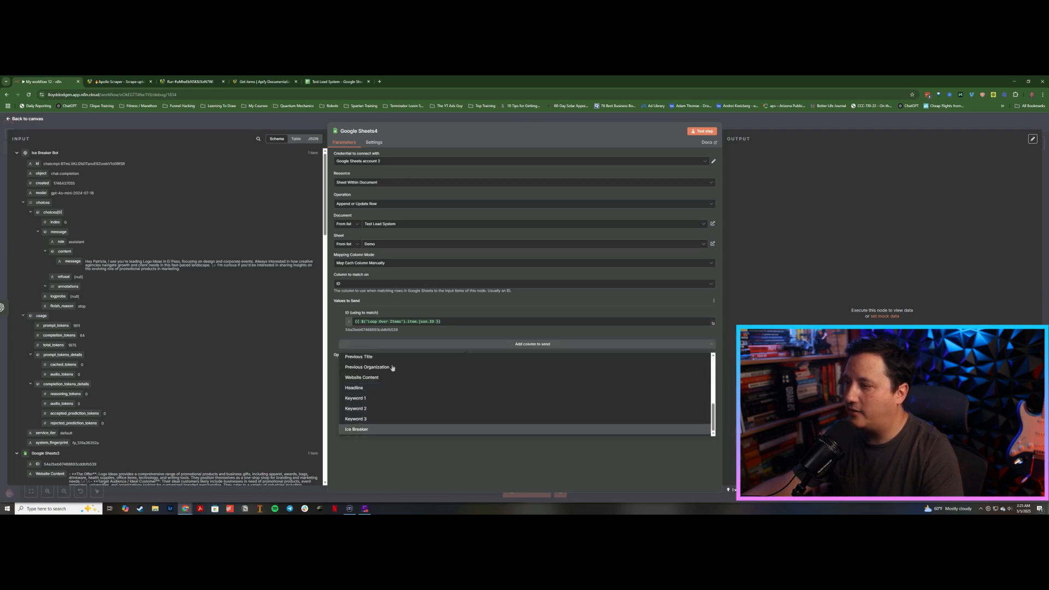
left_click(361, 430)
left_click_drag(72, 262, 400, 348)
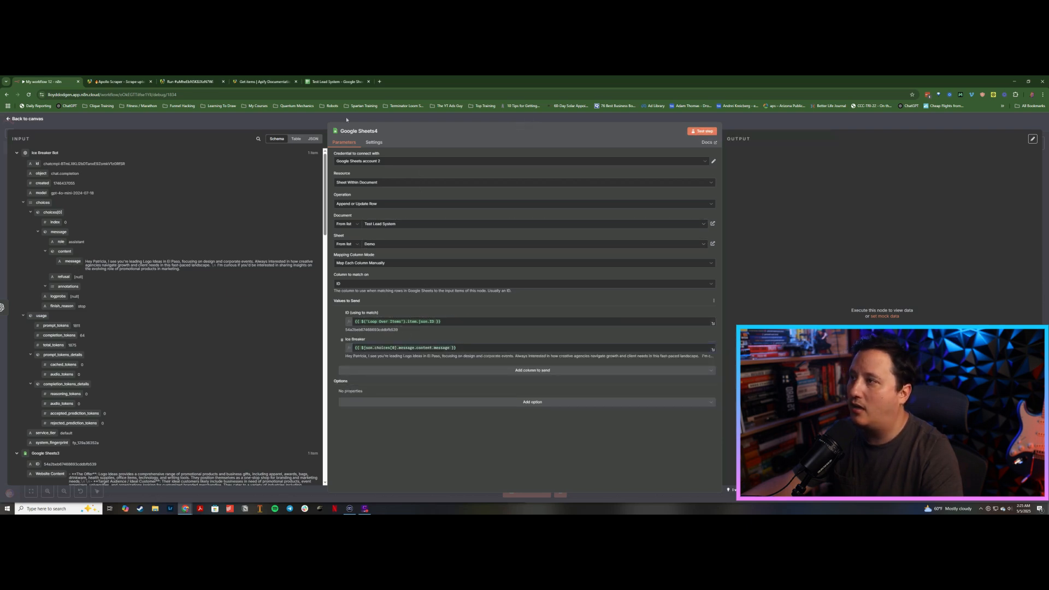
Step: Connect Google Sheets4's output back to Loop Over Items and test-run the workflow from the Google Sheets trigger
left_click(287, 124)
scroll(478, 348, "down", 5)
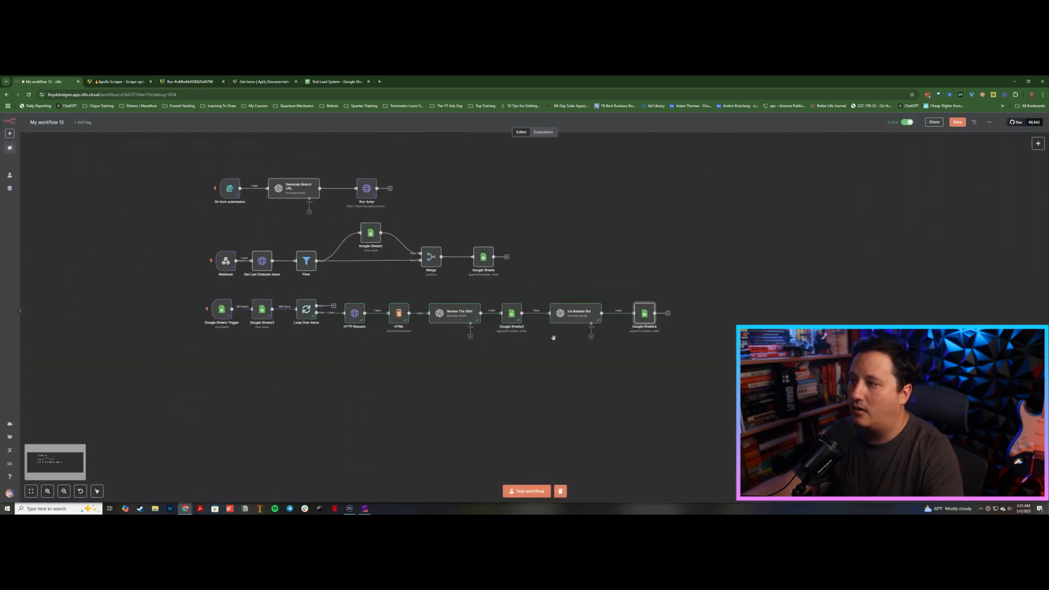
left_click_drag(660, 313, 302, 315)
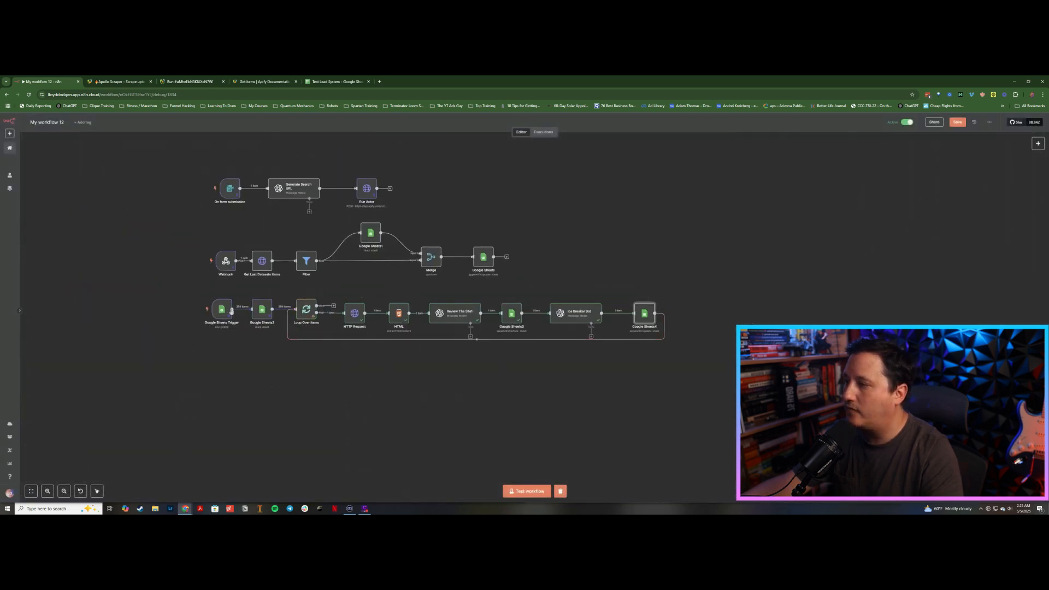
mouse_move(193, 310)
left_click(195, 310)
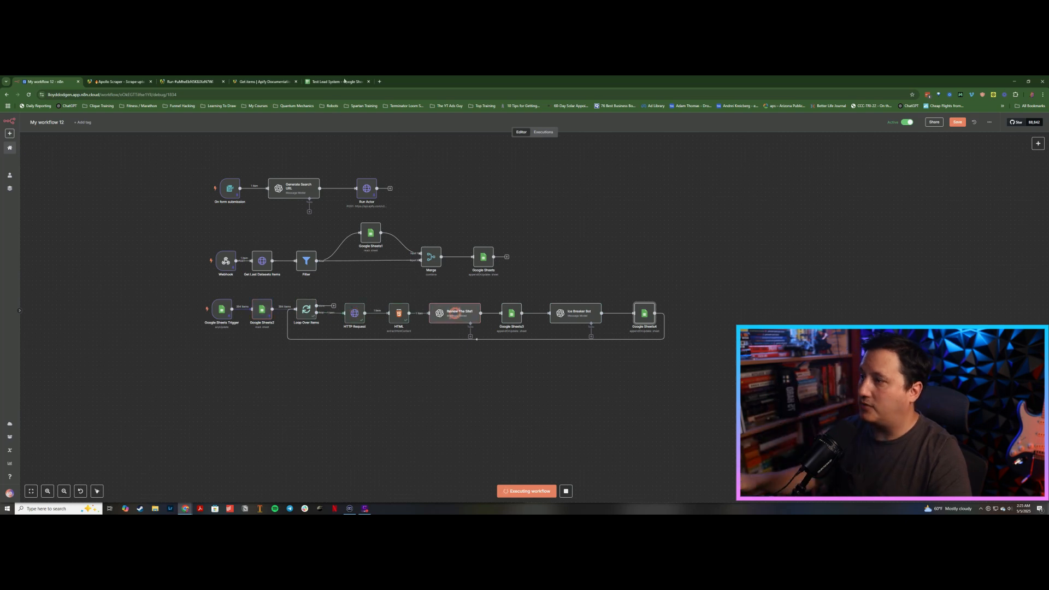
Step: Inspect the Ice Breaker column of the Test Lead System sheet while the workflow runs
left_click(345, 81)
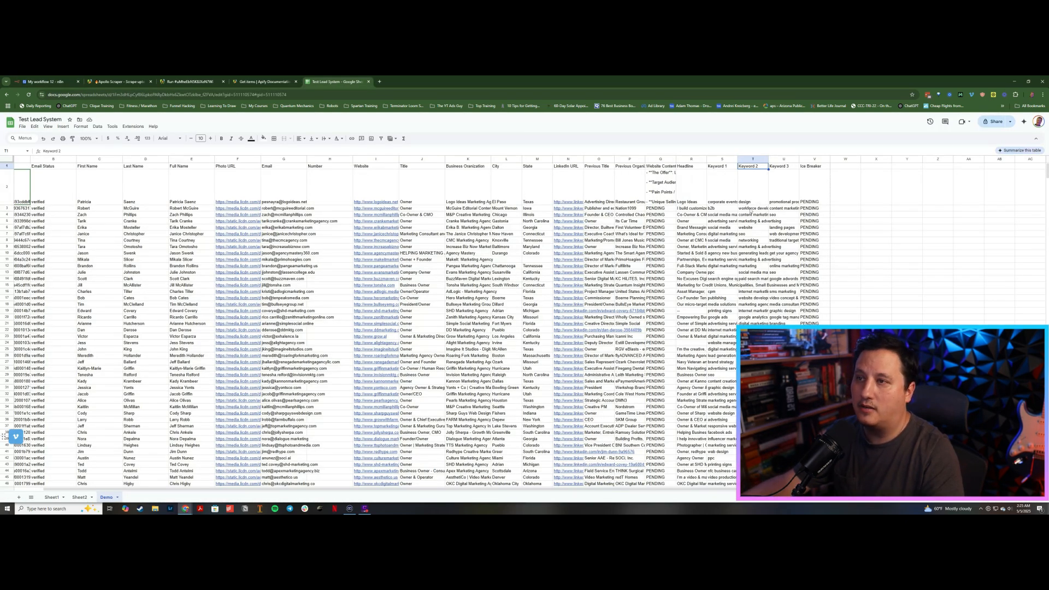
left_click(49, 81)
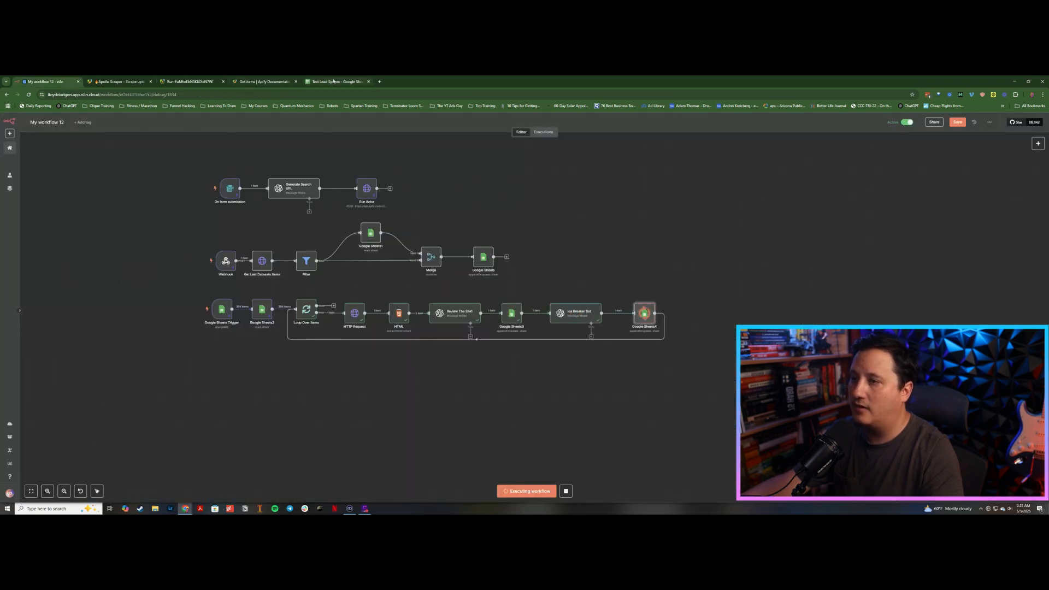
left_click(334, 81)
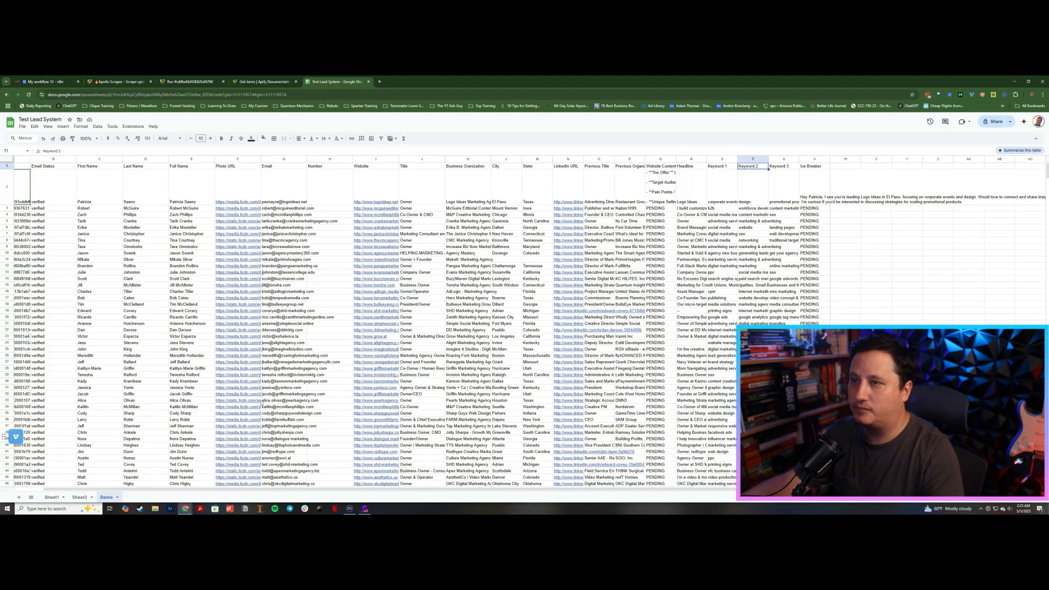
left_click(820, 201)
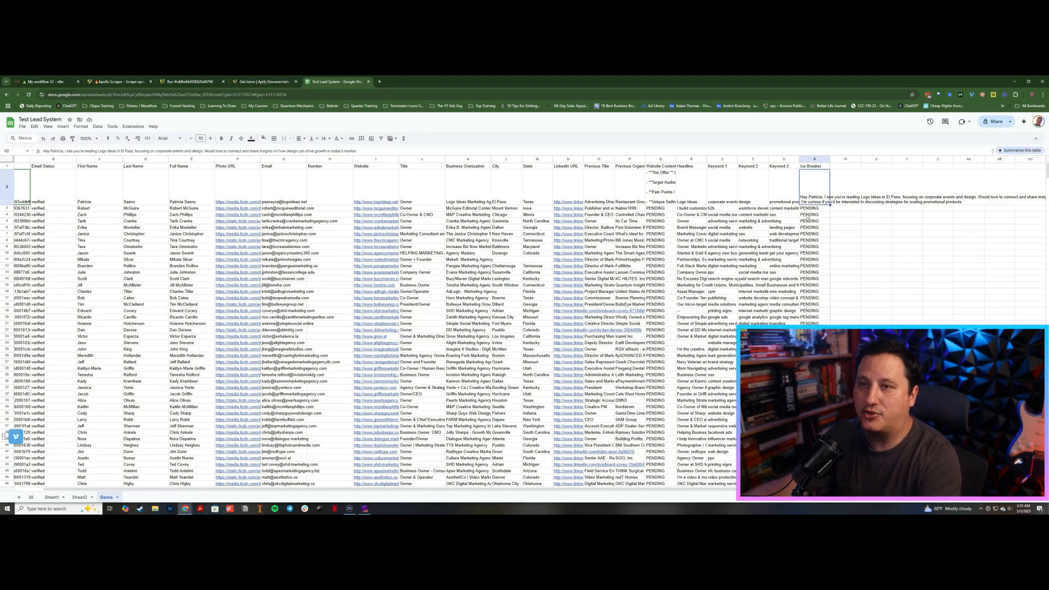
key("Down")
key("Left")
key("Left")
key("Left")
key("Left")
key("Left")
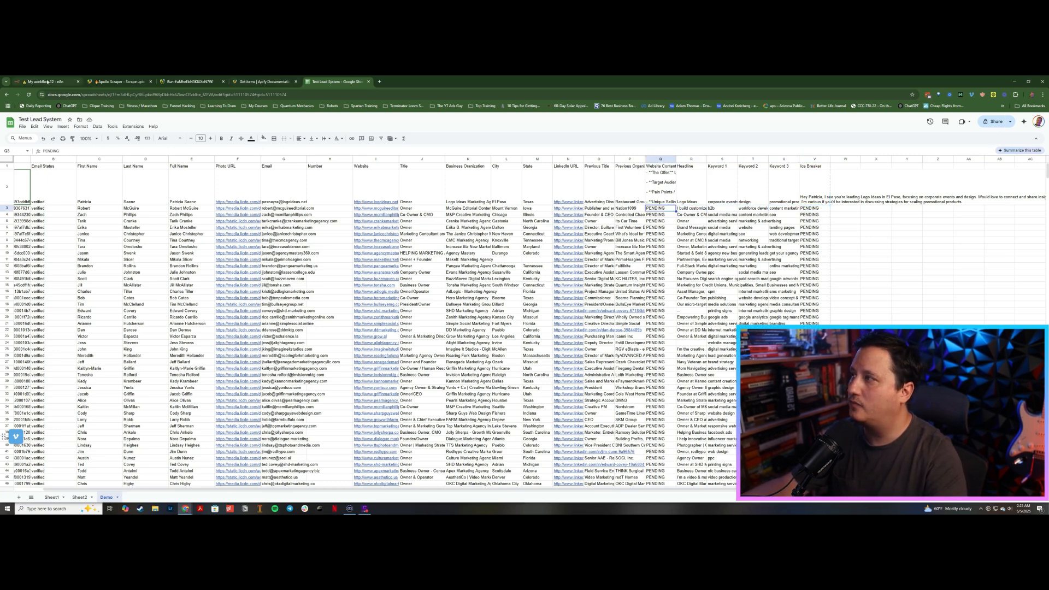
left_click(65, 80)
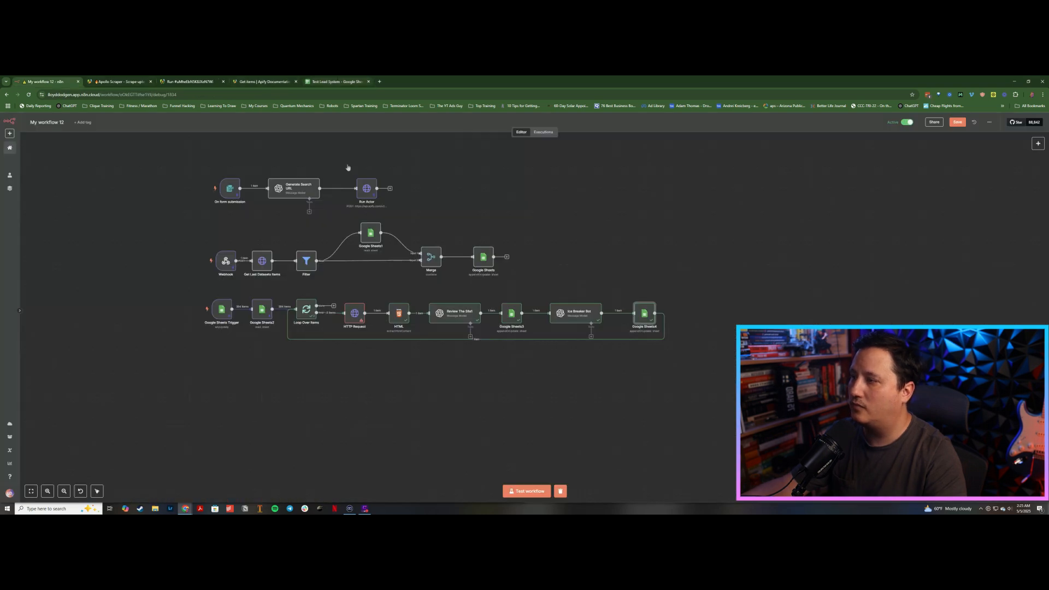
Step: In the HTTP Request node's settings, turn on Always Output Data and set On Error to Continue
left_click(355, 316)
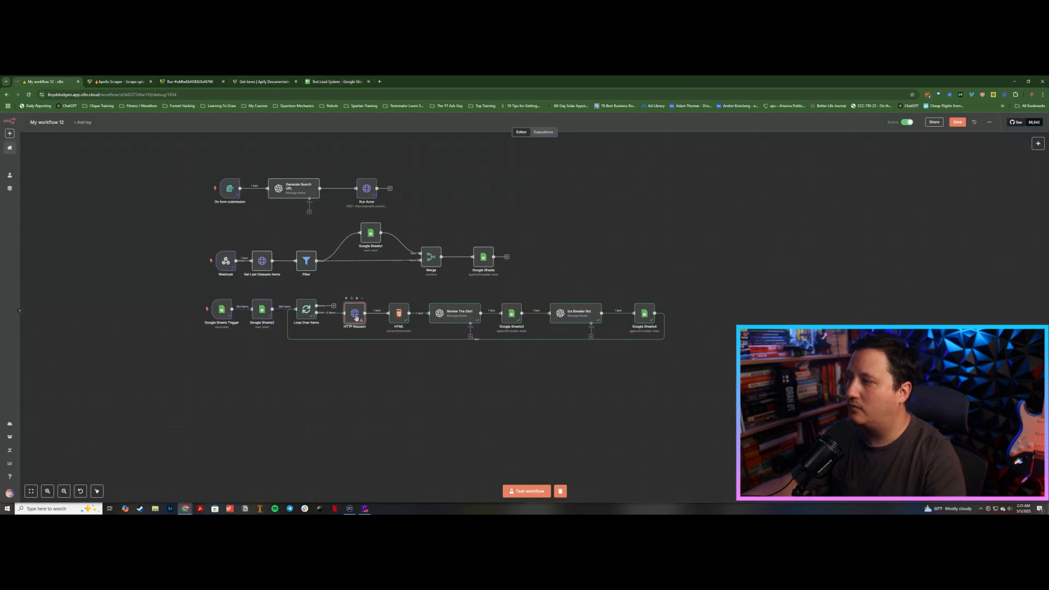
double_click(355, 315)
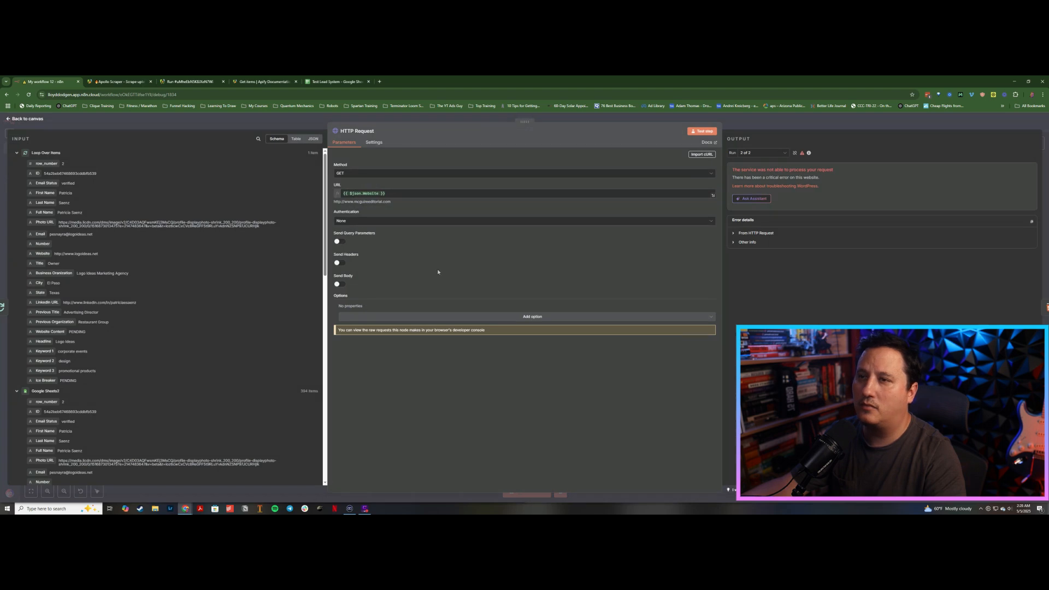
left_click(373, 143)
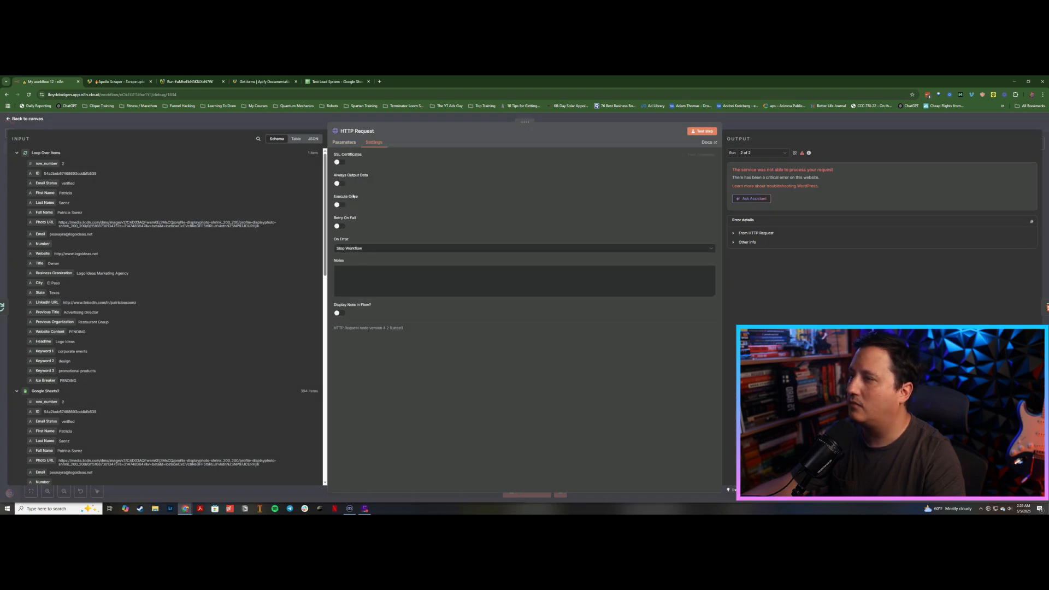
left_click(341, 185)
left_click(362, 249)
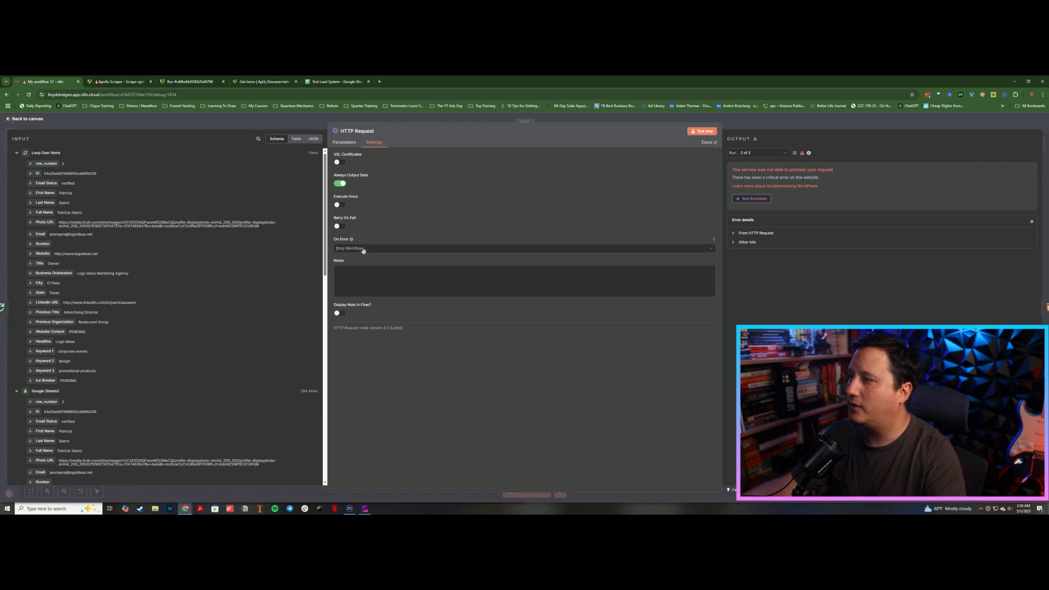
key("Return")
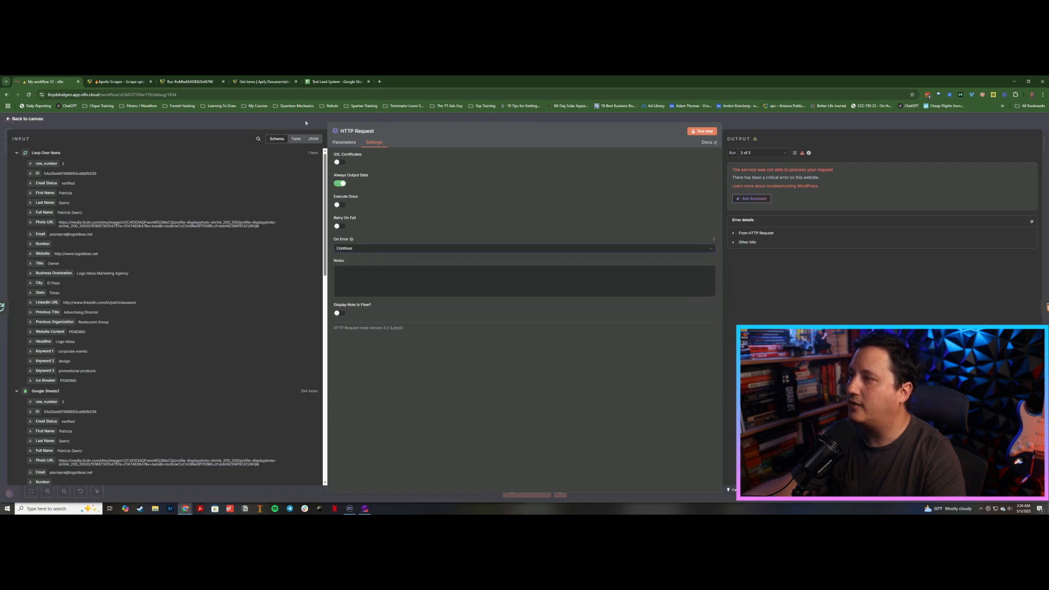
Step: Save the workflow and run the test from the Google Sheets trigger again
left_click(305, 121)
left_click(953, 124)
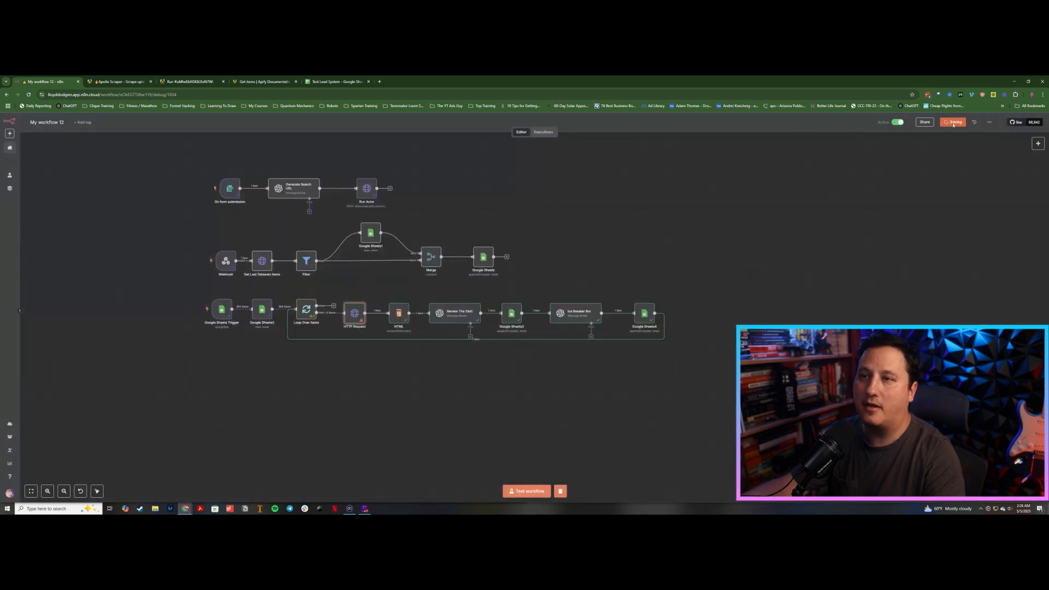
left_click(196, 312)
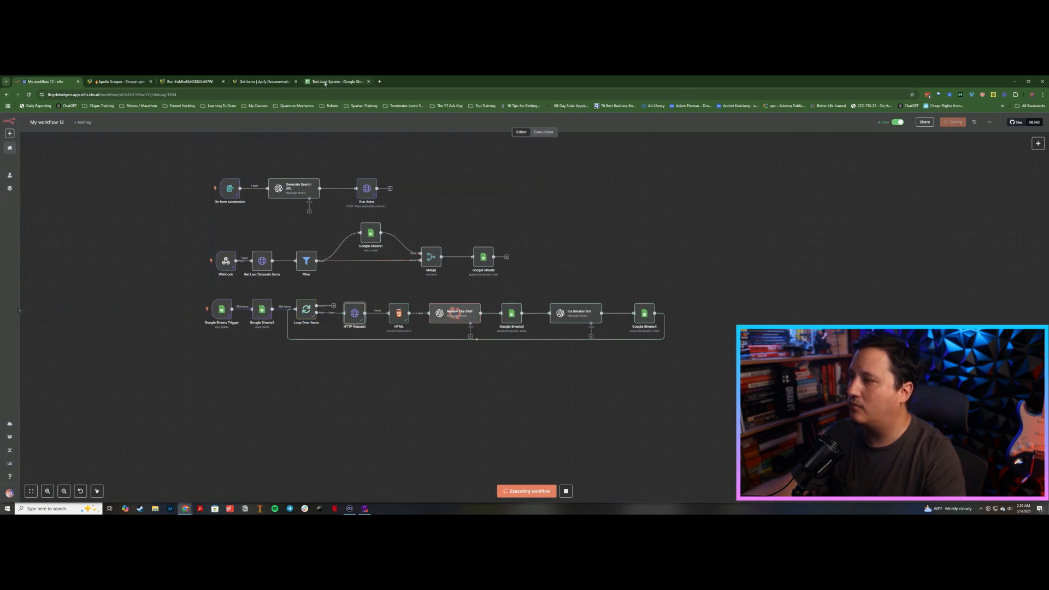
Step: Review the icebreakers written into the Ice Breaker column of the Test Lead System sheet, row by row
mouse_move(333, 83)
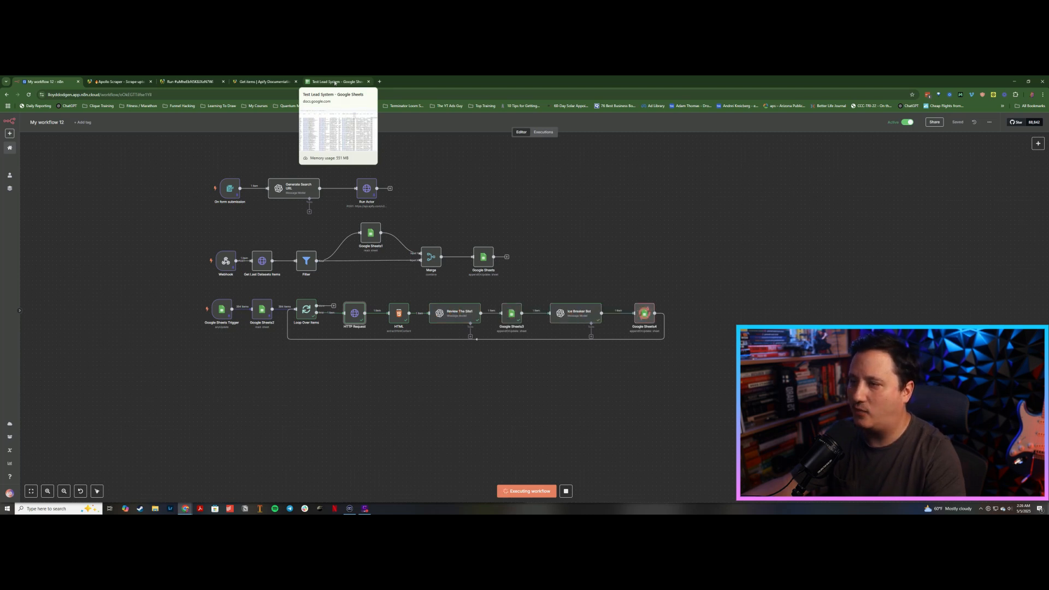
left_click(335, 82)
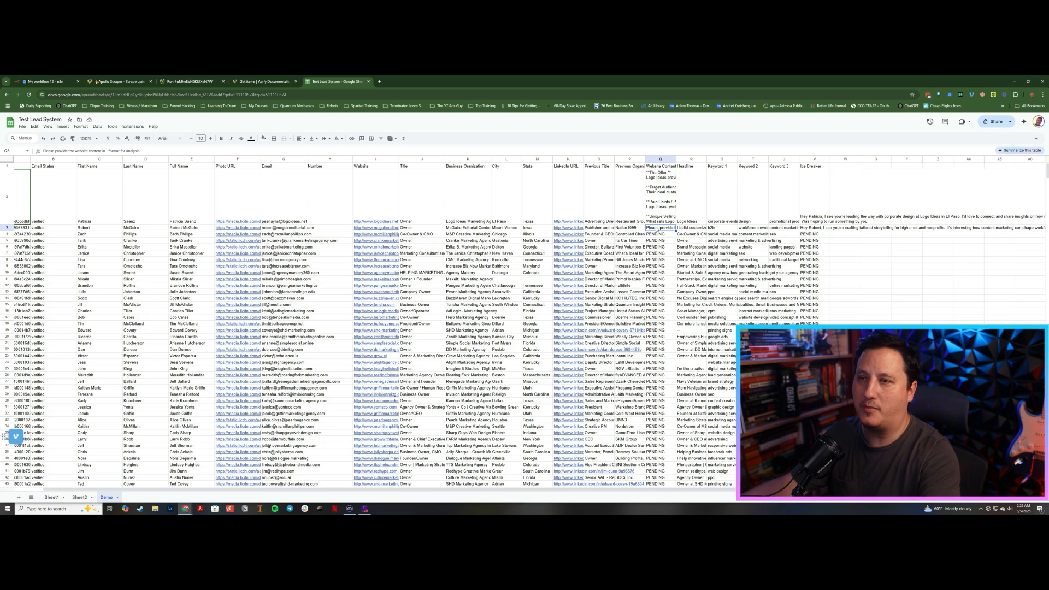
key("Right")
key("Right")
key("Right")
key("Right")
key("Right")
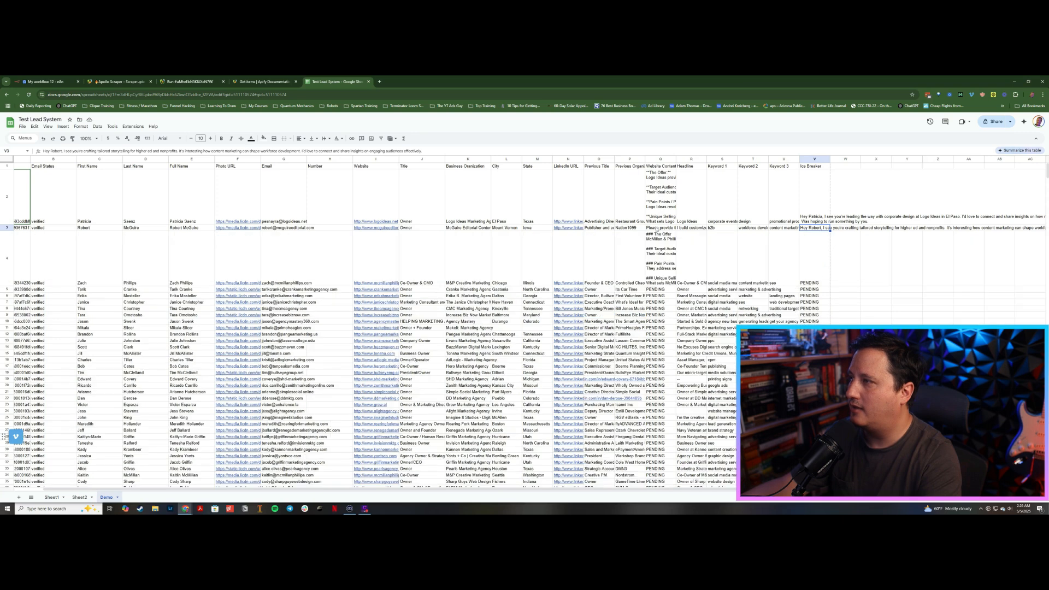
key("Down")
key("Left")
key("Left")
key("Left")
key("Left")
key("Left")
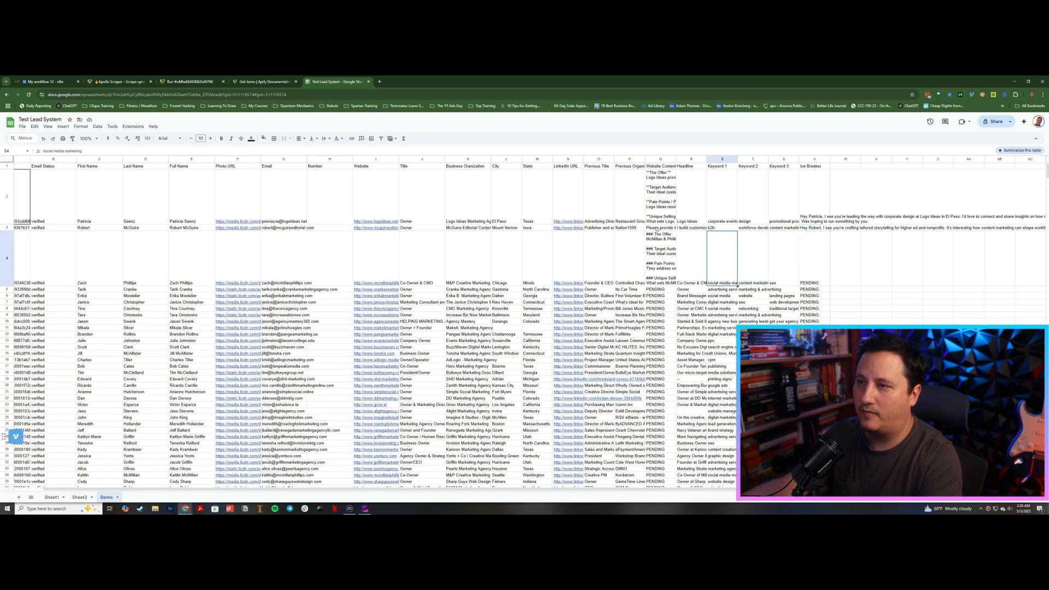
key("Right")
key("Right")
key("Right")
key("Right")
key("Right")
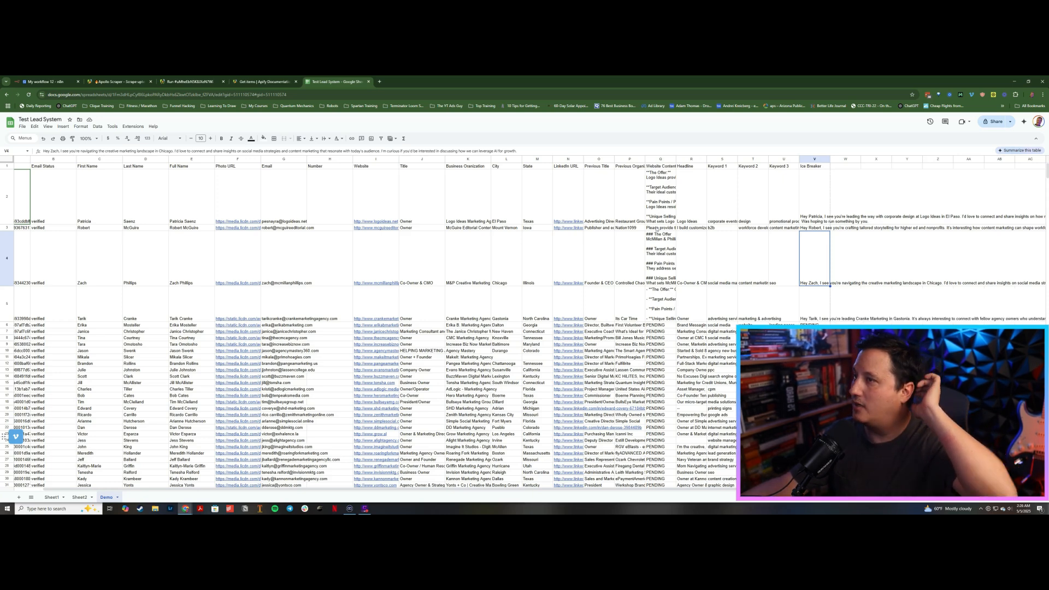
key("Down")
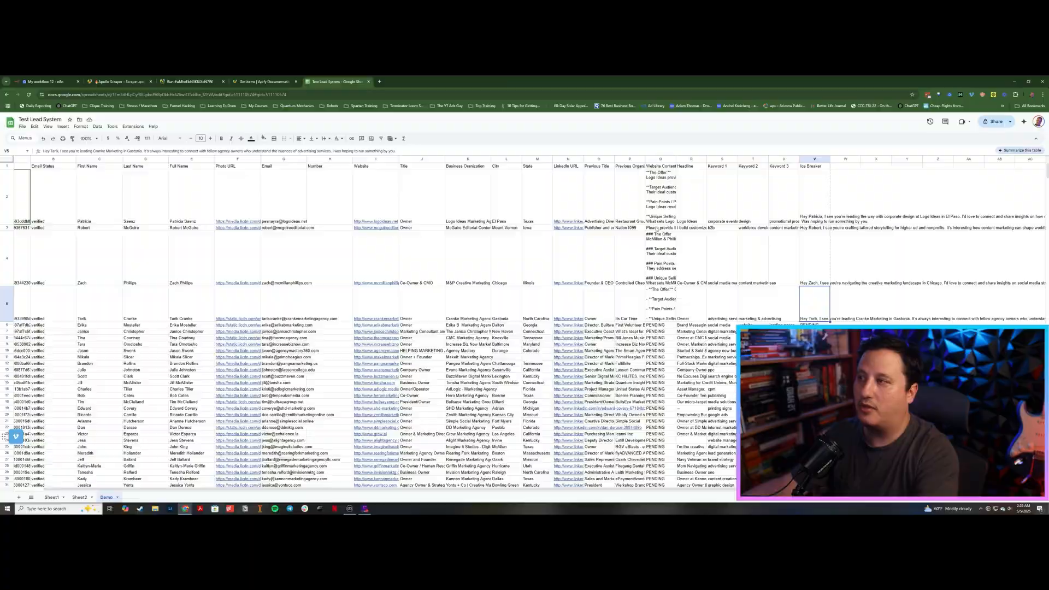